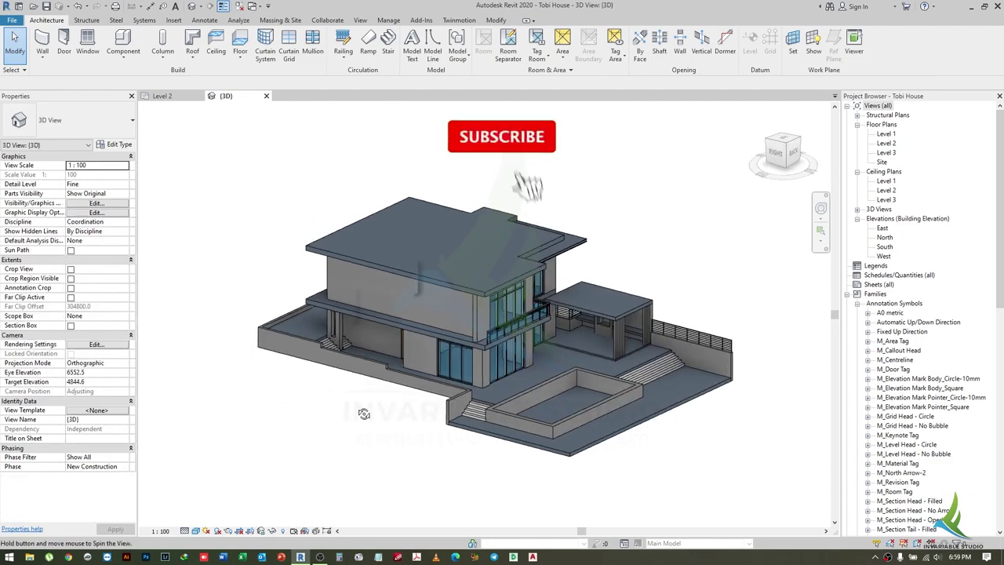
- On Level 2, shorten the 350 mm brick wall by pulling its end down
mouse_move(363, 413)
shift+middle_down()
mouse_move(662, 462)
mouse_move(536, 439)
mouse_move(549, 385)
mouse_move(442, 397)
mouse_move(697, 402)
mouse_move(705, 439)
mouse_move(455, 444)
shift+middle_up()
scroll(404, 363, up, 3)
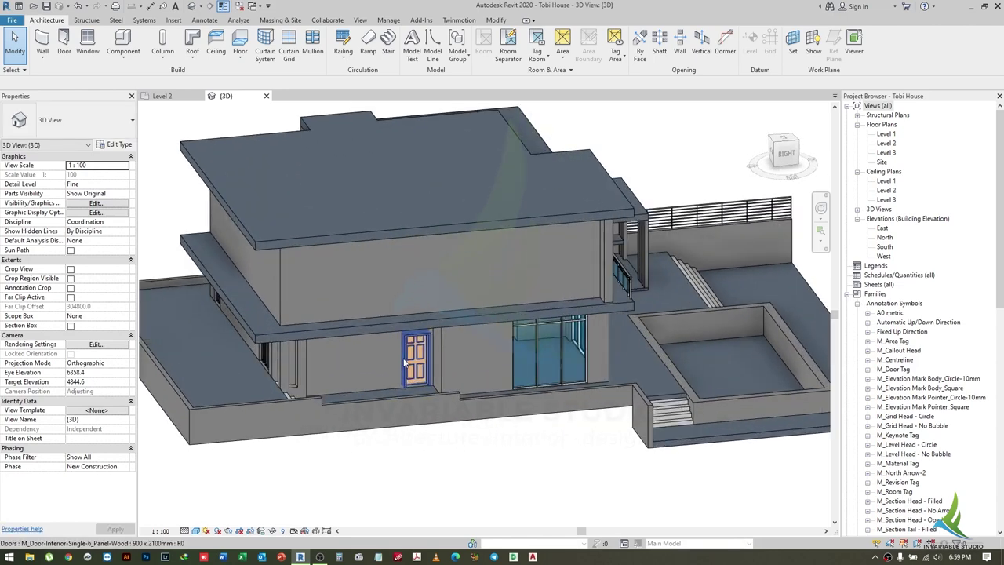
click(162, 97)
scroll(528, 337, up, 3)
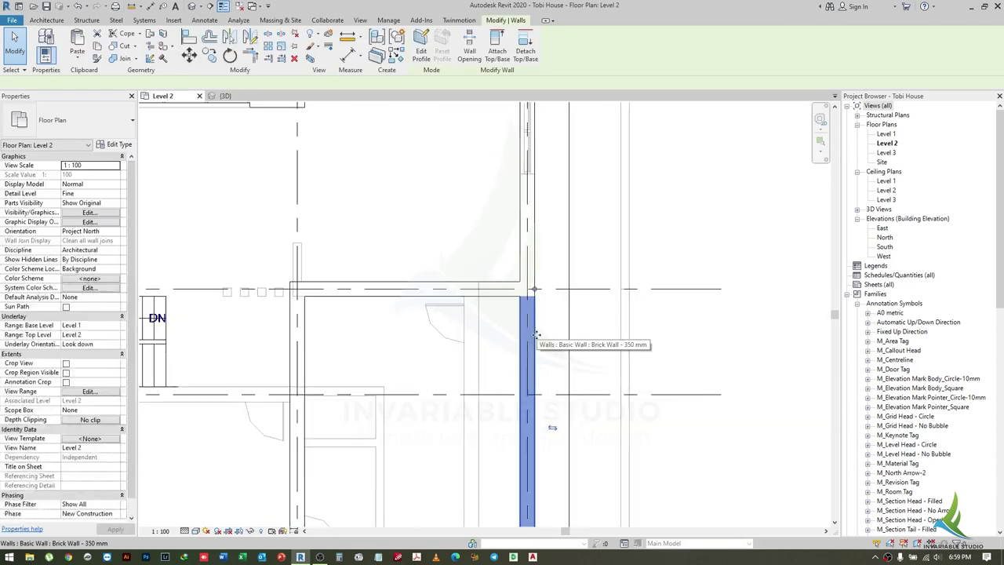
click(533, 287)
mouse_move(533, 286)
mouse_down()
mouse_move(530, 392)
mouse_move(533, 374)
mouse_up()
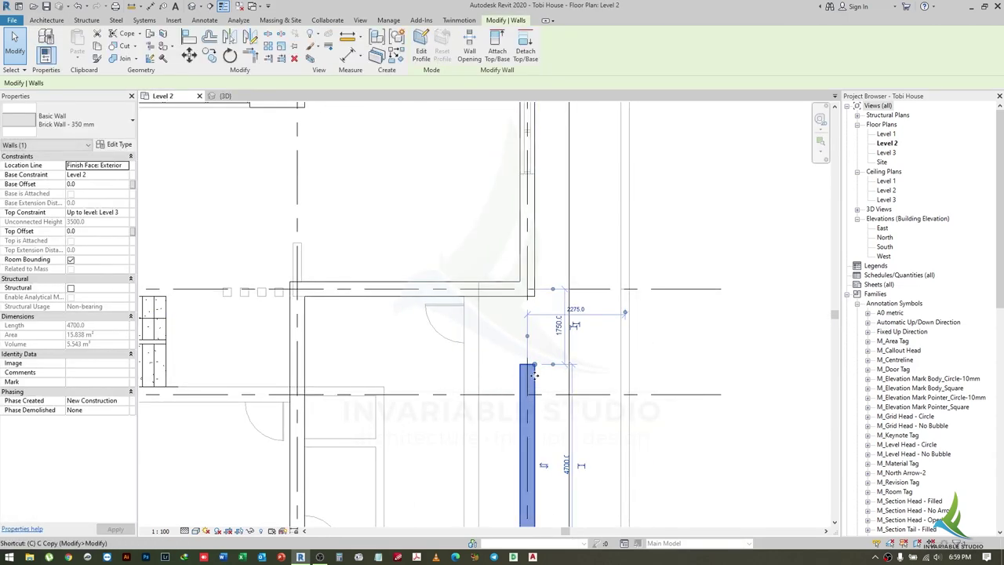
- Draw an 800 mm brick wall segment with WA so the wall steps sideways
key(w)
key(a)
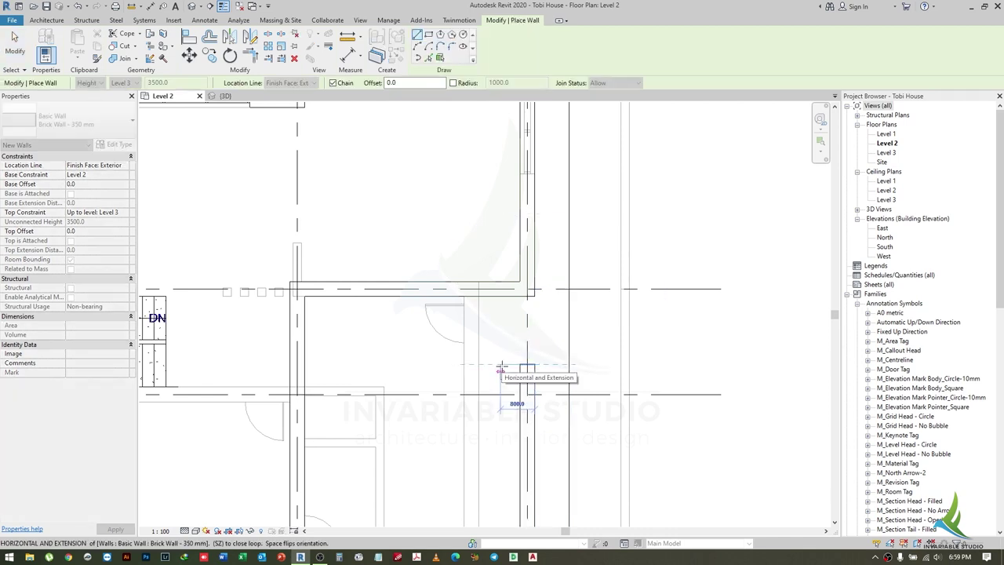
click(500, 296)
key(Escape)
key(Escape)
scroll(504, 327, up, 1)
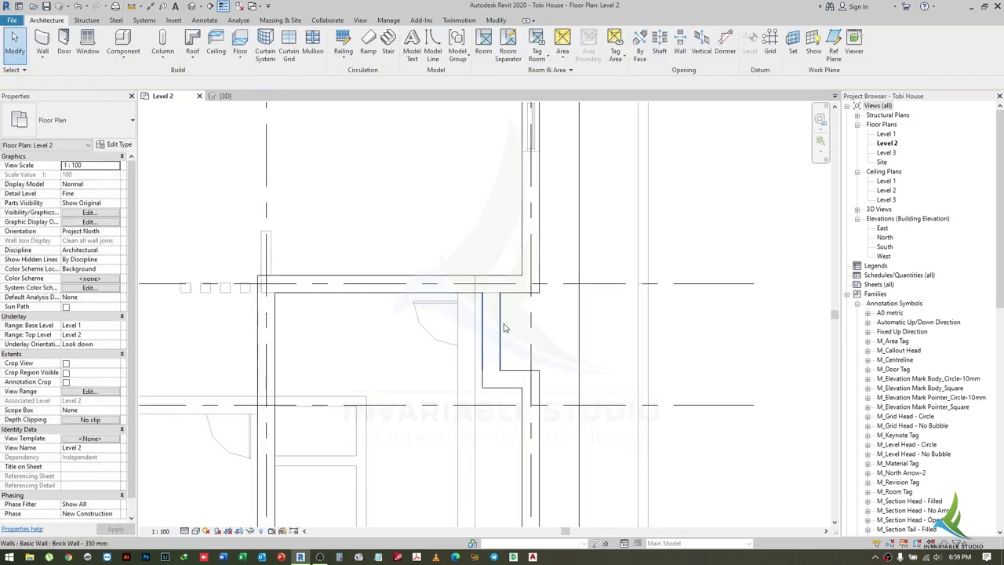
- Check the new wall jog with an aligned dimension, then discard it
key(i)
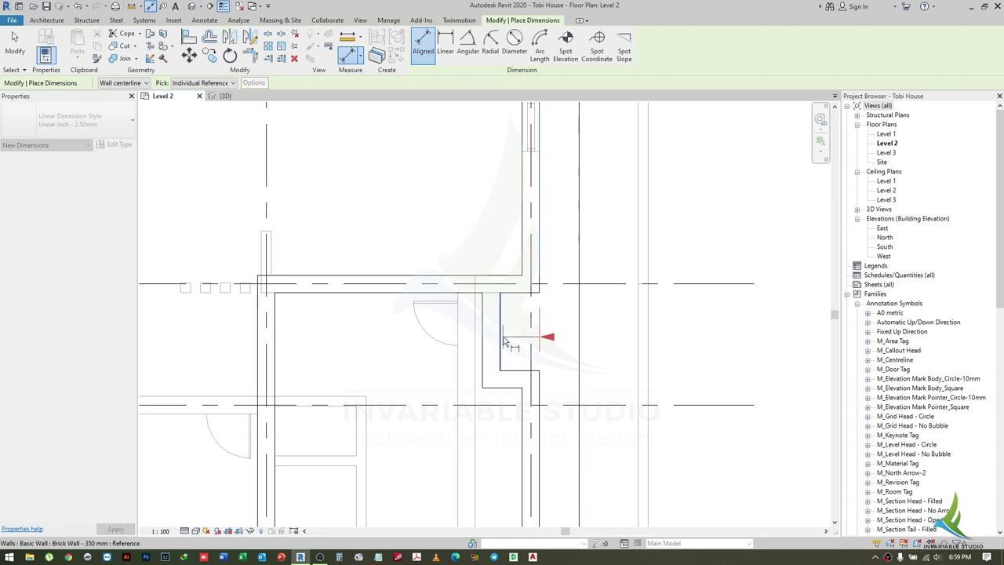
click(553, 319)
key(Escape)
key(Escape)
scroll(510, 344, up, 1)
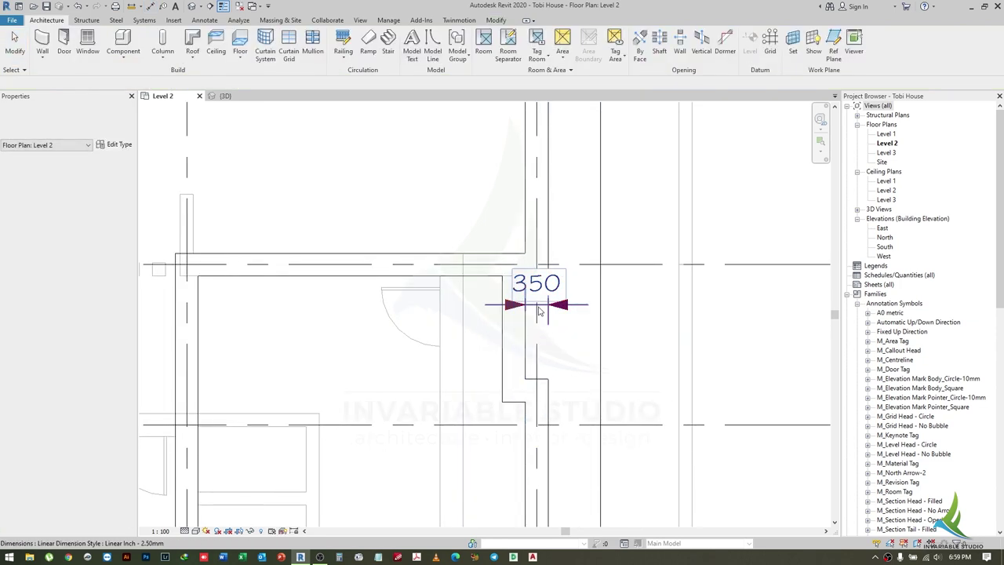
key(Escape)
key(Escape)
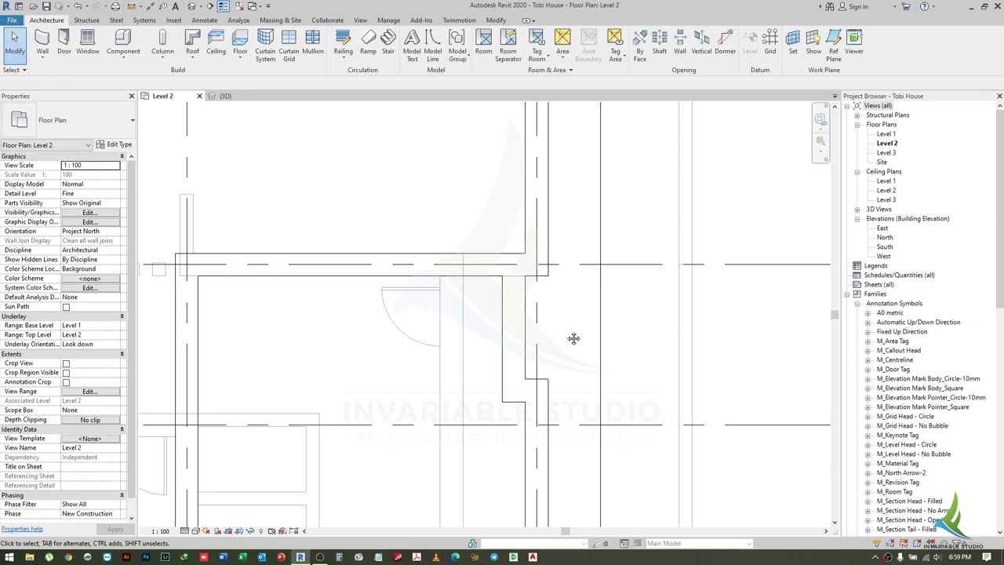
- Pan the Level 2 plan and switch to the 3D view of the house
middle_drag(573, 338, 607, 266)
scroll(608, 267, down, 2)
key(ctrl+Tab)
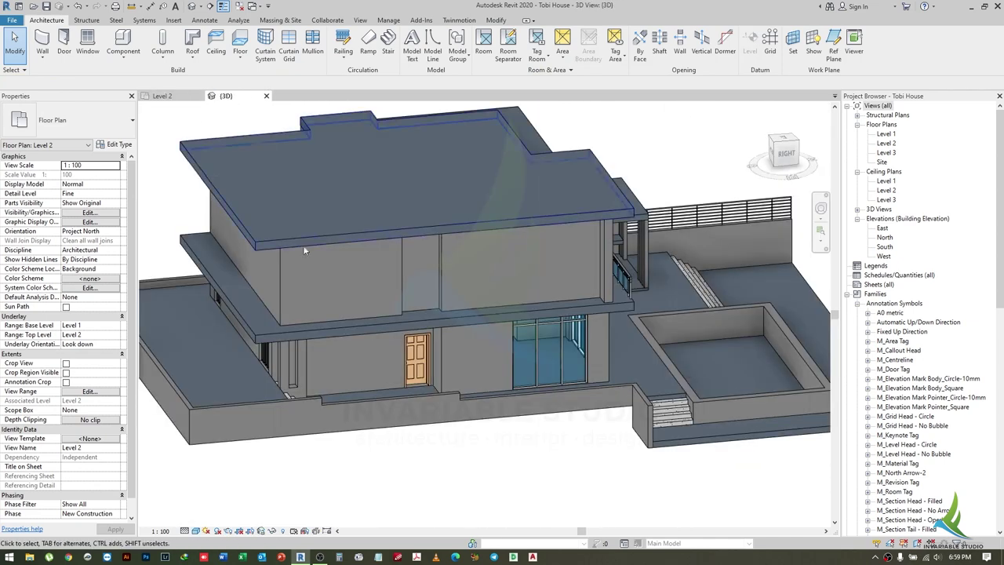
- Tile the 3D and Level 2 views side by side, fitting the whole model in both
key(w)
key(t)
key(z)
key(a)
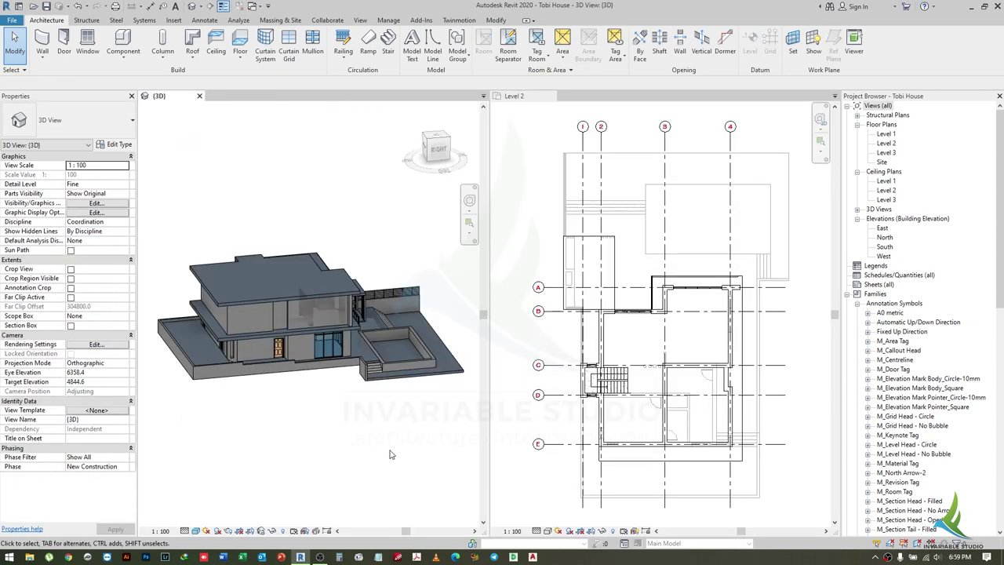
mouse_move(333, 461)
shift+middle_down()
mouse_move(392, 454)
mouse_move(369, 392)
mouse_move(393, 431)
shift+middle_up()
scroll(665, 341, up, 2)
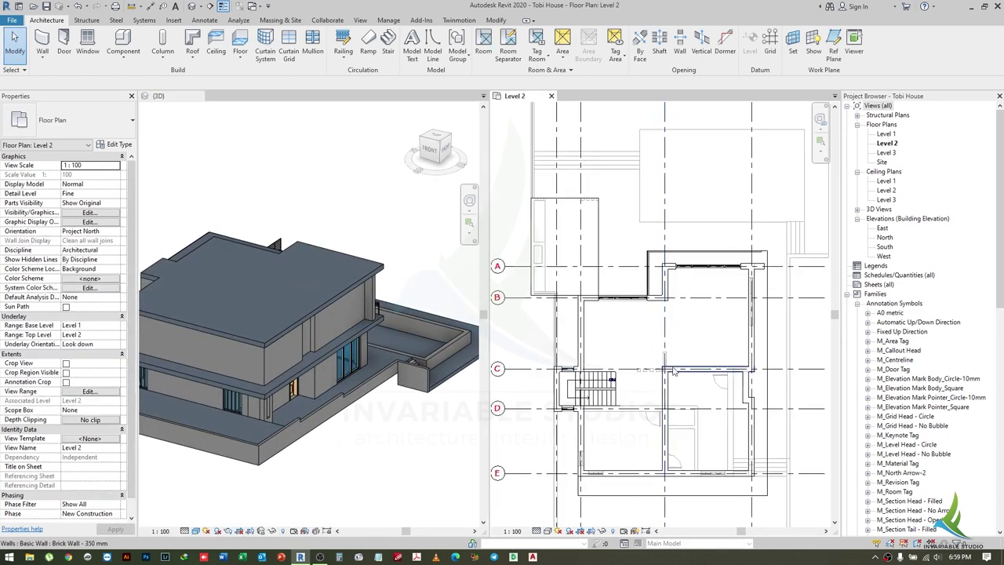
scroll(304, 398, up, 3)
scroll(305, 398, down, 2)
scroll(304, 398, up, 3)
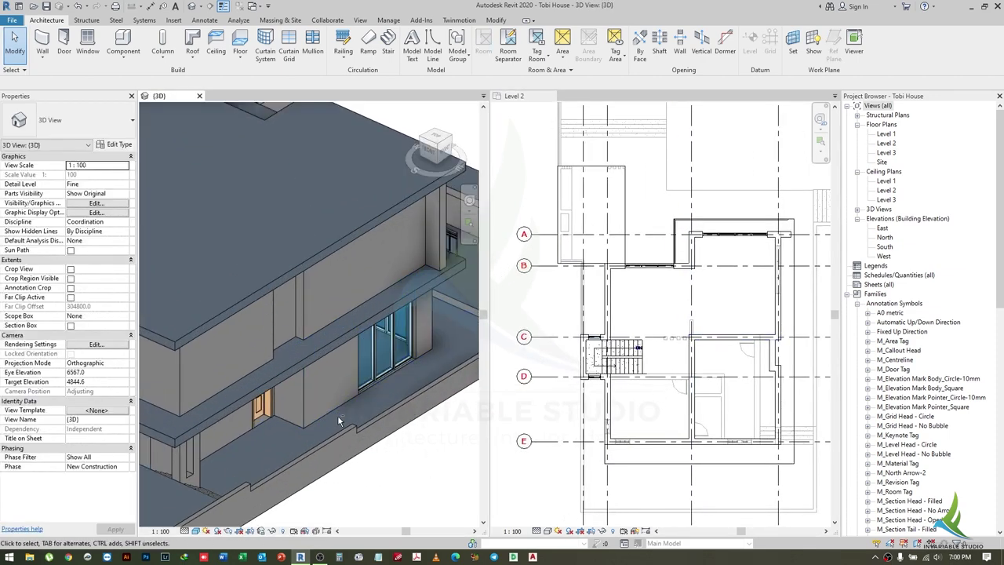
click(700, 411)
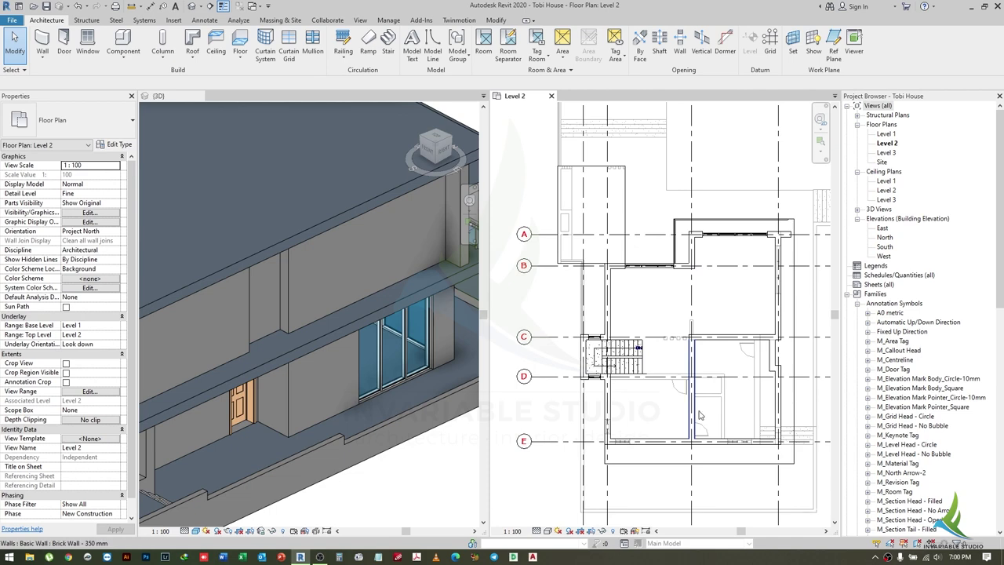
scroll(374, 509, down, 3)
shift+middle_drag(374, 509, 382, 464)
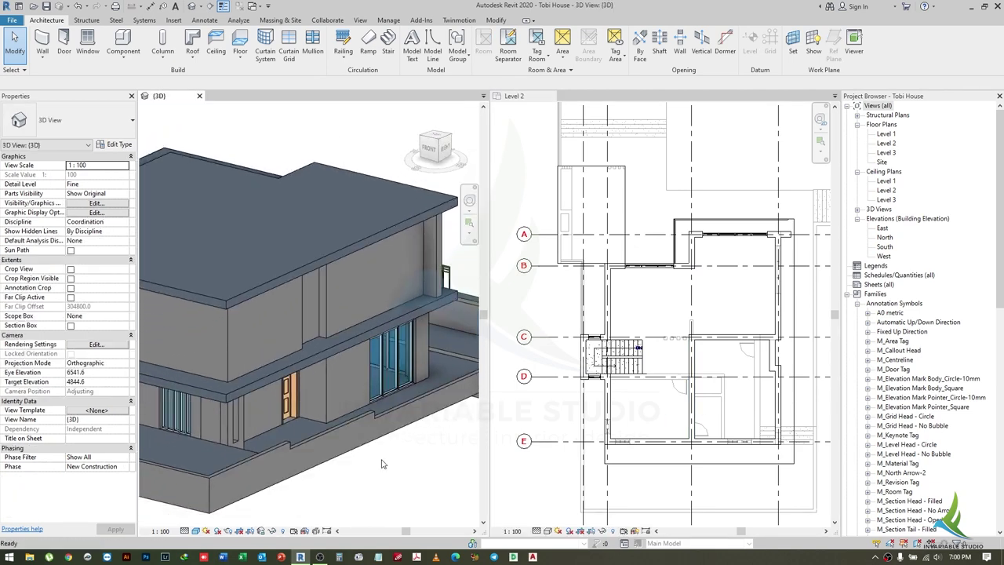
scroll(729, 412, up, 2)
scroll(679, 342, up, 1)
- Add a Level 2 floor boundary line at the wall corner closing the notch, then finish the edit
double_click(685, 337)
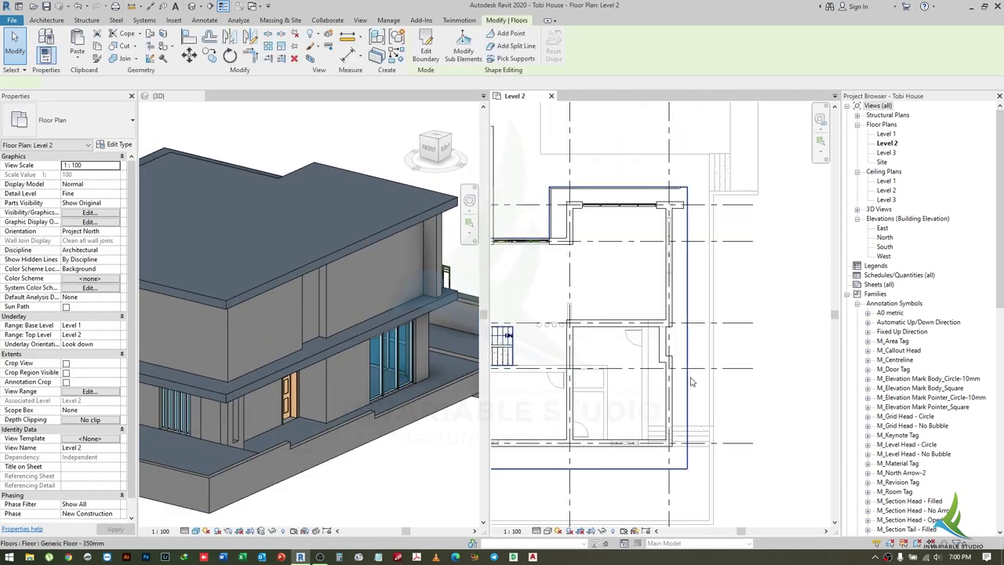
scroll(685, 337, up, 2)
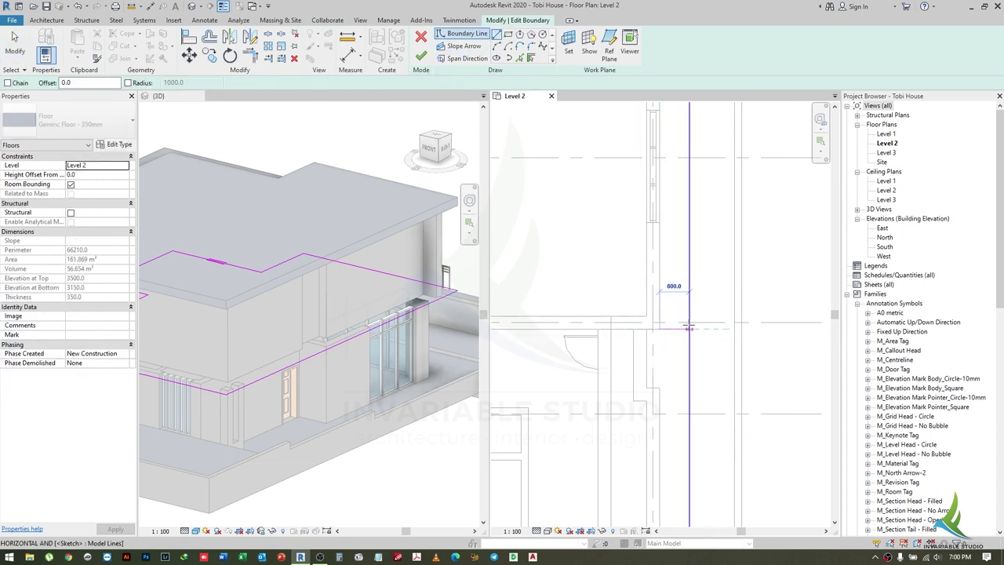
scroll(689, 327, down, 2)
scroll(663, 342, up, 3)
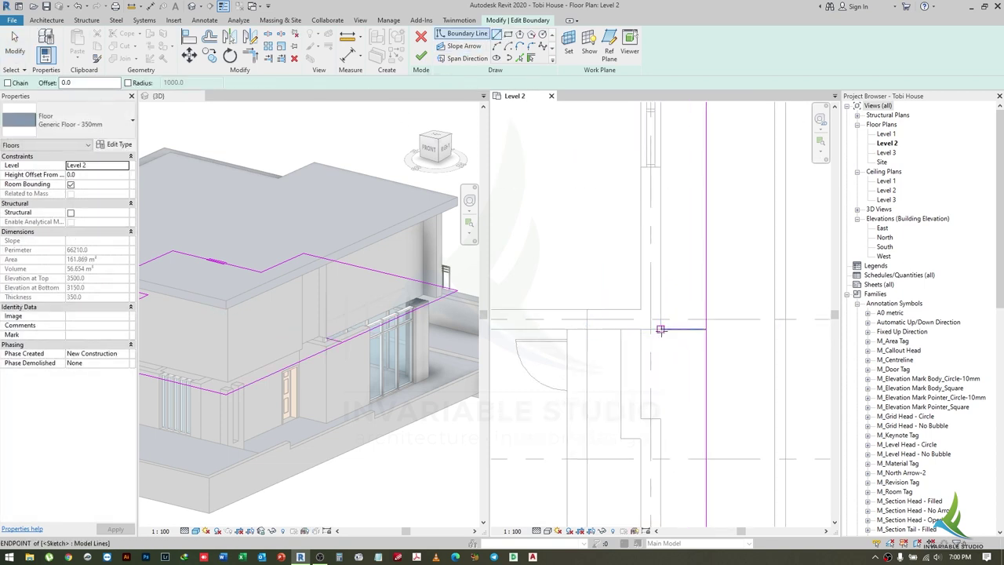
key(Escape)
click(640, 419)
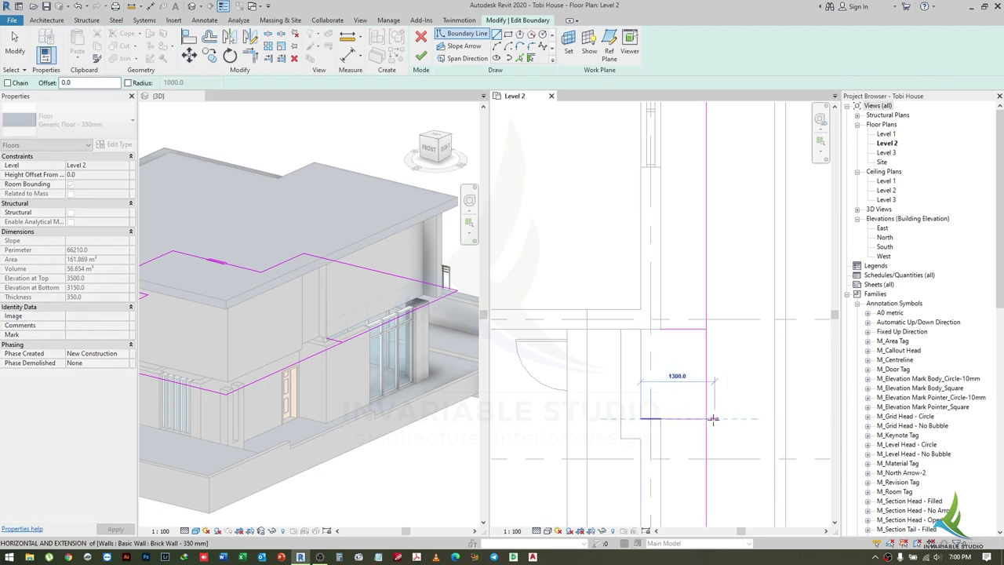
click(639, 329)
key(Escape)
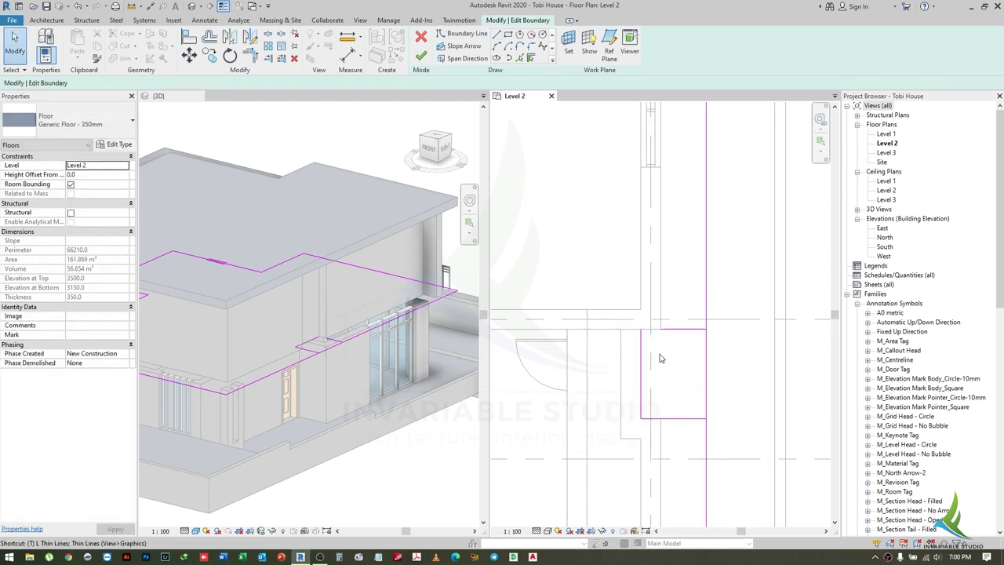
click(704, 314)
key(Escape)
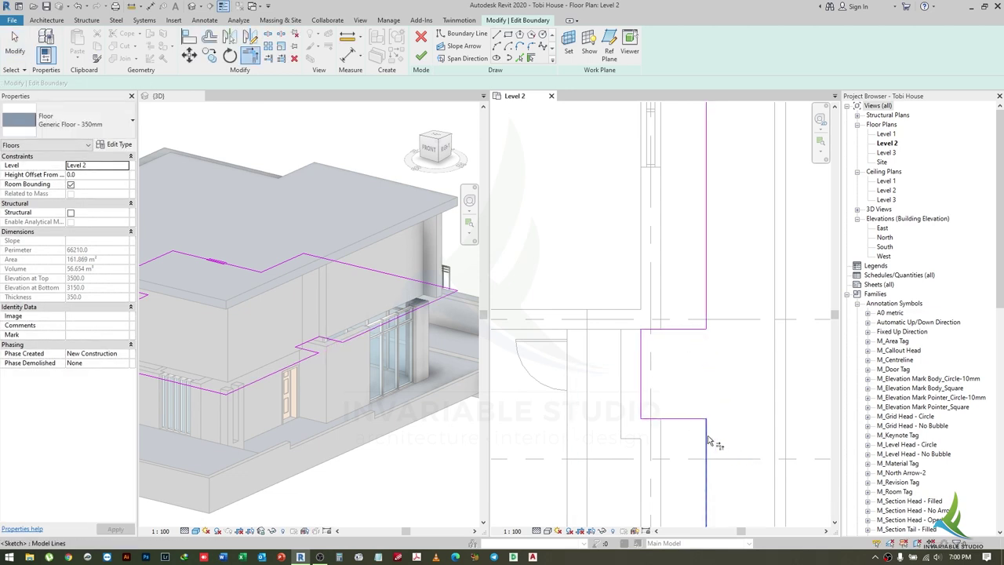
click(421, 55)
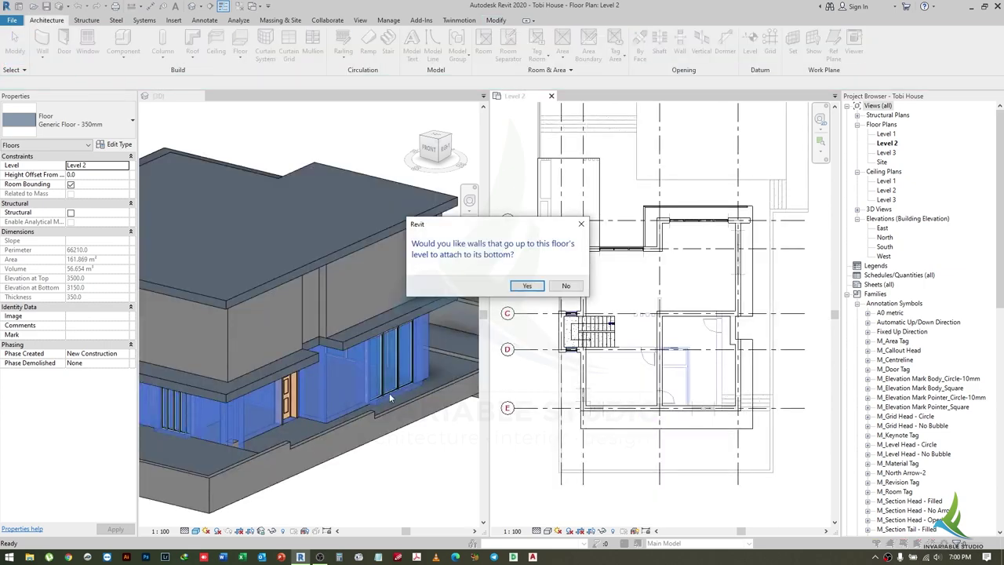
key(Return)
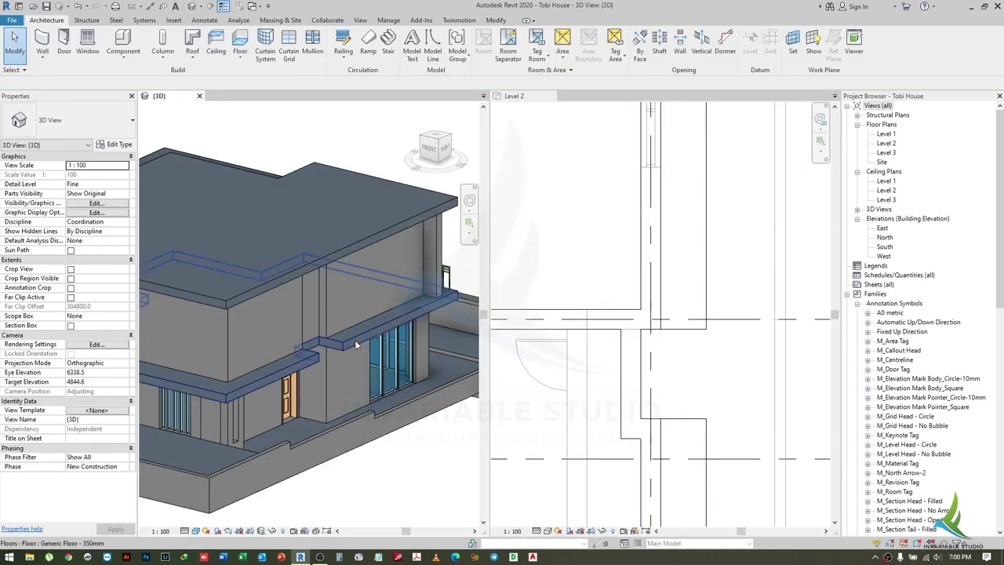
- Align the floor's notch edge to the wall face, bringing the slab to 160.058 m²
double_click(354, 341)
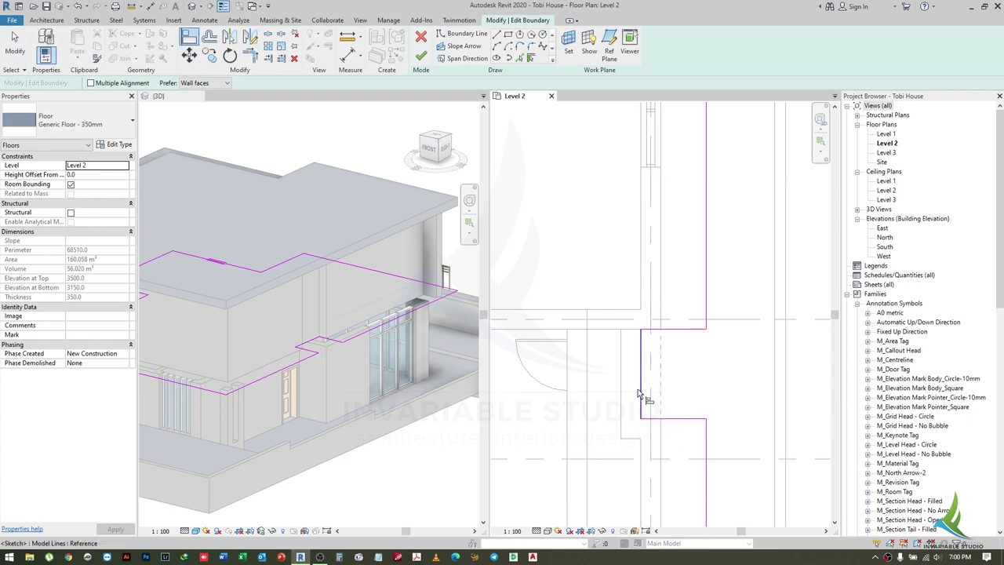
click(423, 56)
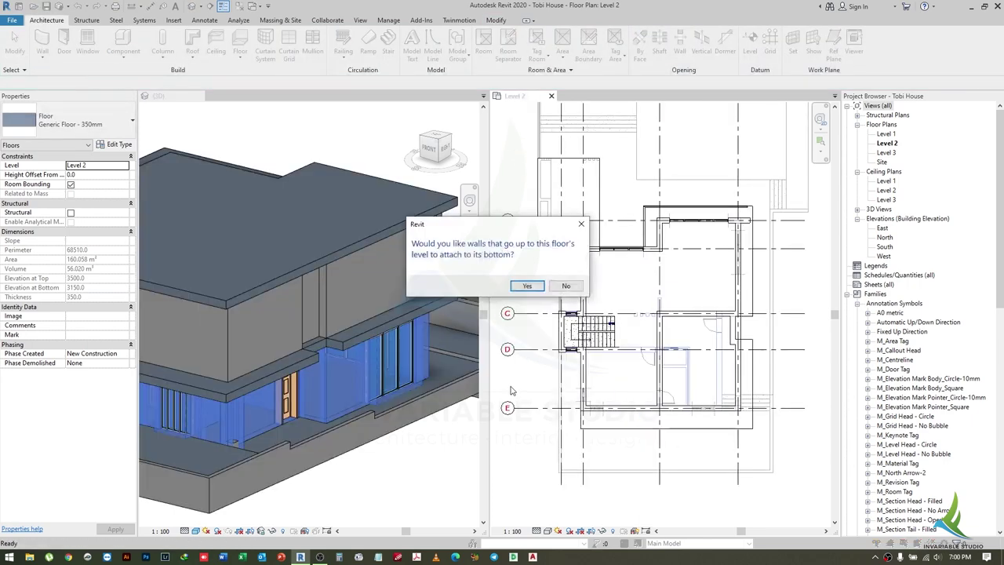
click(527, 285)
scroll(651, 329, up, 5)
click(330, 368)
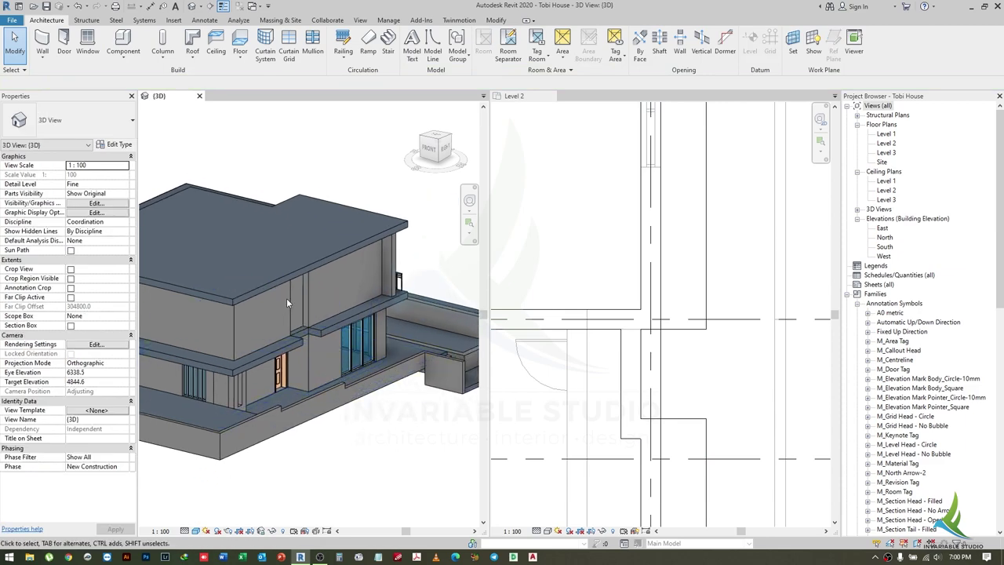
scroll(637, 365, down, 2)
scroll(643, 376, down, 2)
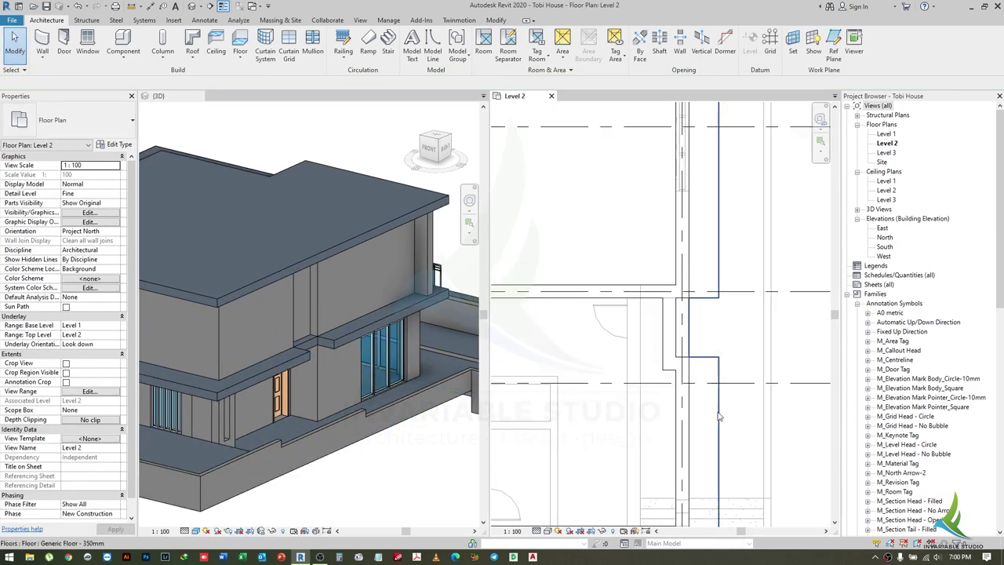
scroll(671, 468, down, 2)
scroll(671, 468, up, 3)
- Try the wall tool with a storefront curtain wall type, then cancel and orbit the 3D view
middle_drag(737, 408, 754, 334)
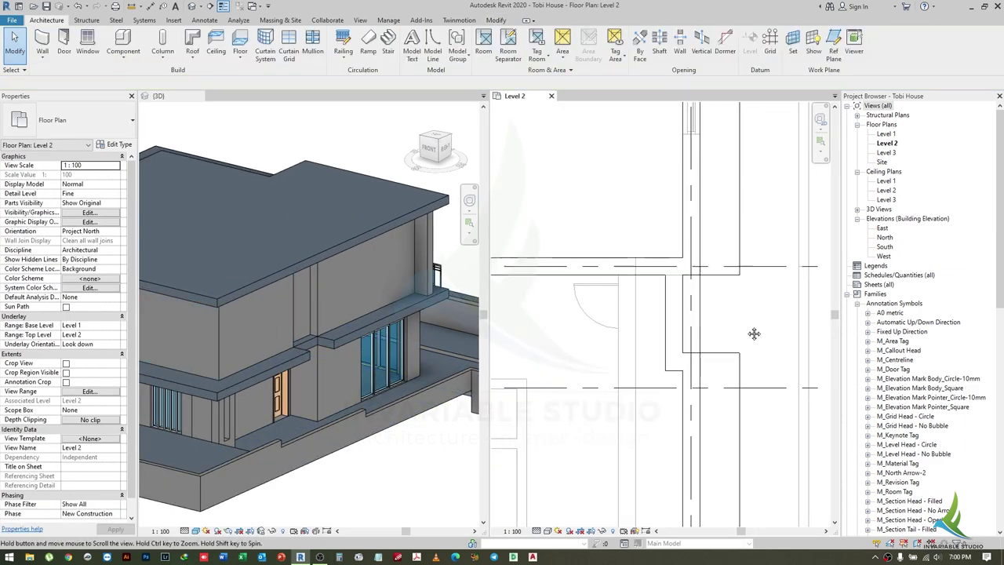
key(a)
click(74, 131)
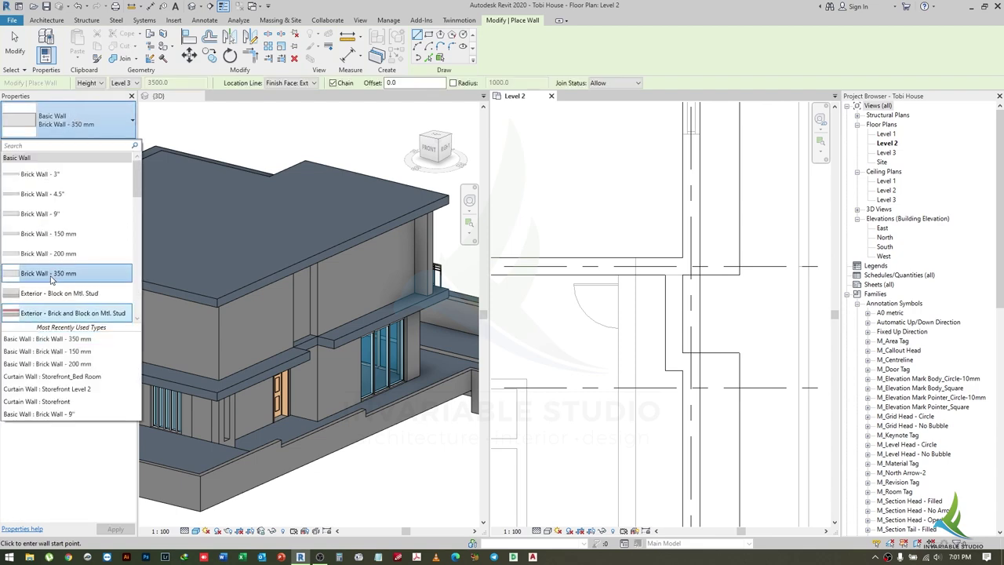
scroll(54, 266, down, 3)
scroll(54, 266, down, 3)
scroll(54, 269, down, 3)
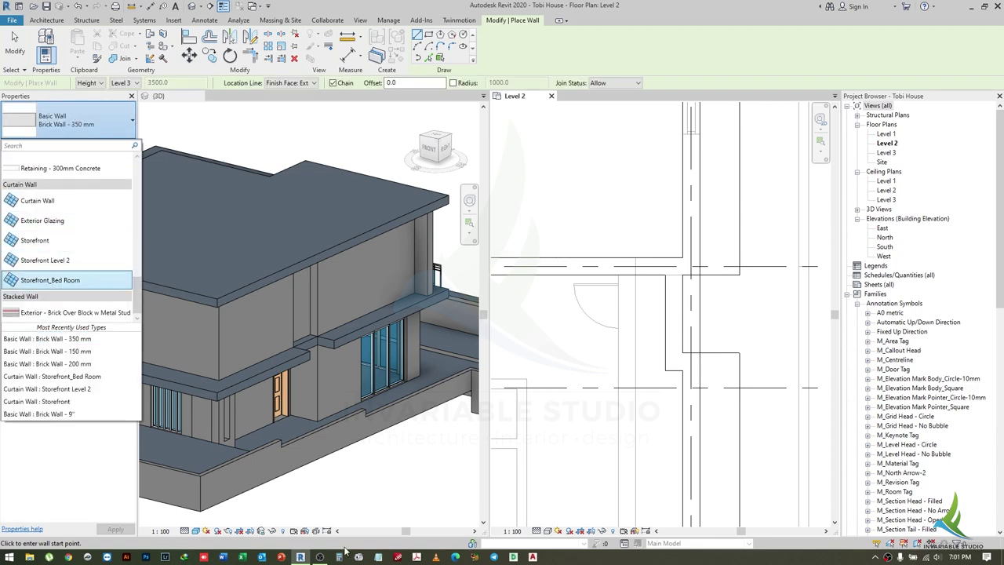
click(61, 265)
key(Escape)
key(Escape)
mouse_move(329, 439)
shift+middle_down()
mouse_move(249, 476)
mouse_move(322, 357)
shift+middle_up()
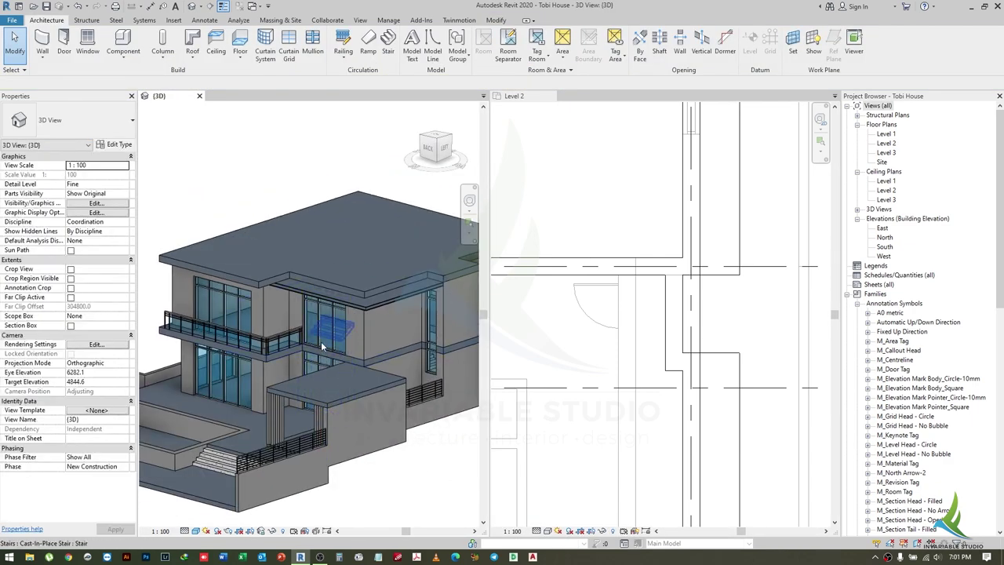
- Draw an 1100 mm Storefront Level 2 curtain wall across the Level 2 opening
click(504, 344)
scroll(504, 344, up, 2)
click(43, 43)
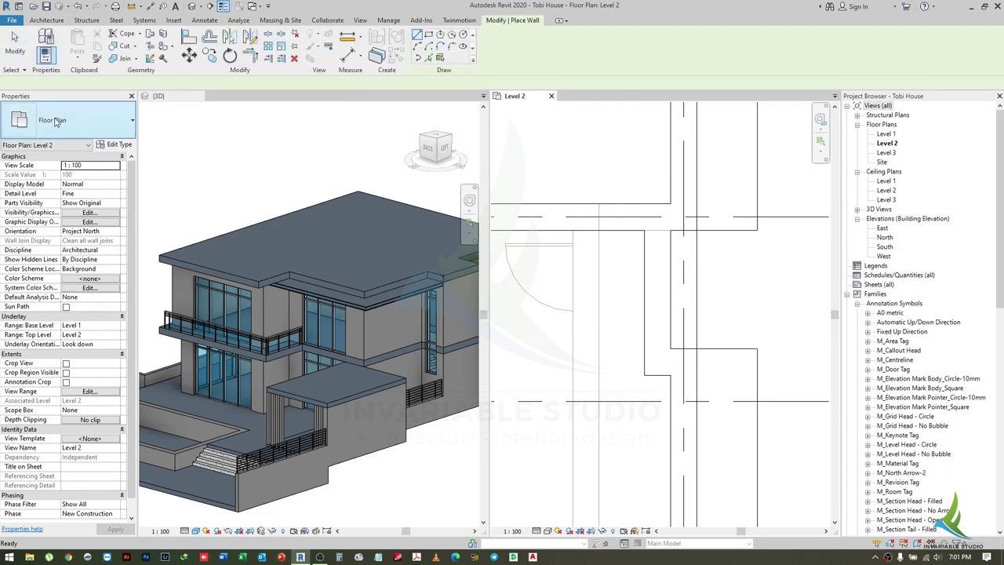
click(66, 120)
scroll(65, 259, down, 3)
scroll(65, 271, down, 5)
click(64, 262)
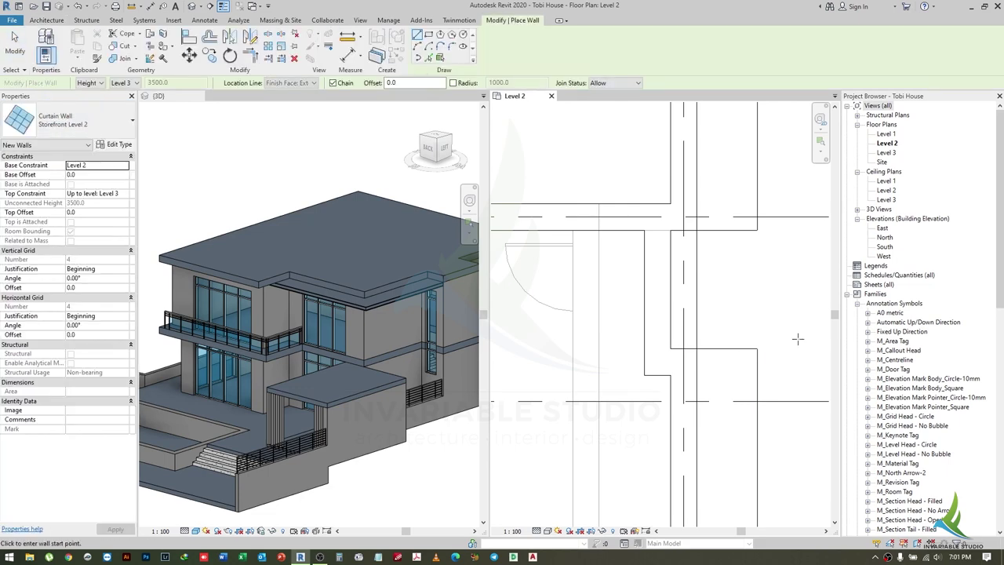
click(657, 250)
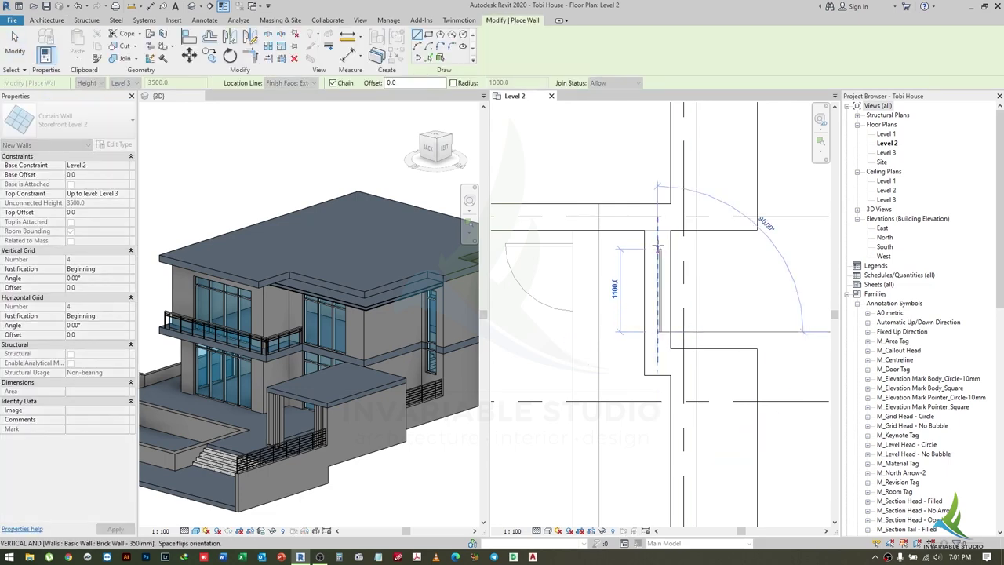
scroll(660, 271, up, 2)
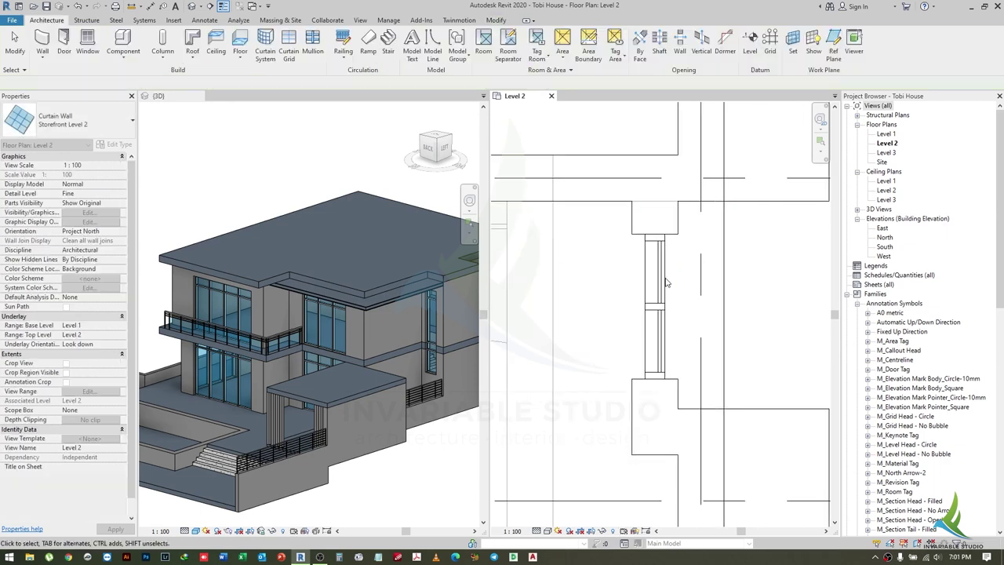
key(Escape)
key(Escape)
click(651, 276)
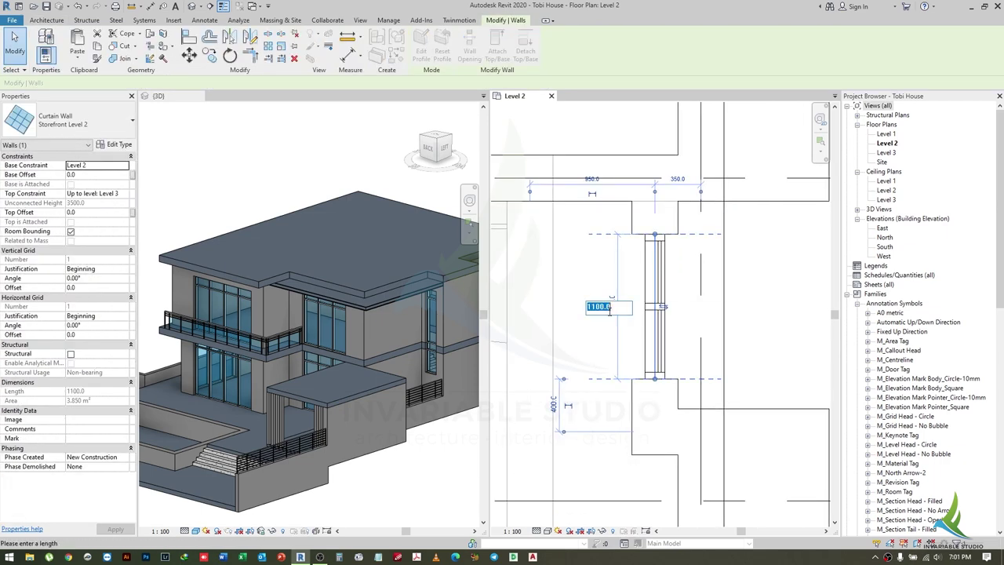
click(683, 331)
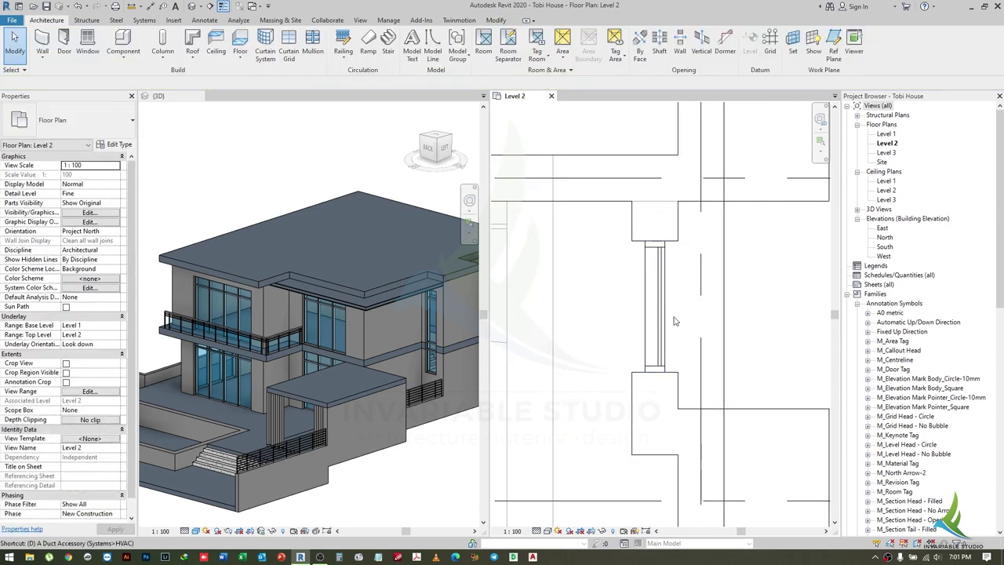
- Dimension the curtain wall within its opening and set the plan scale to 1:50
key(i)
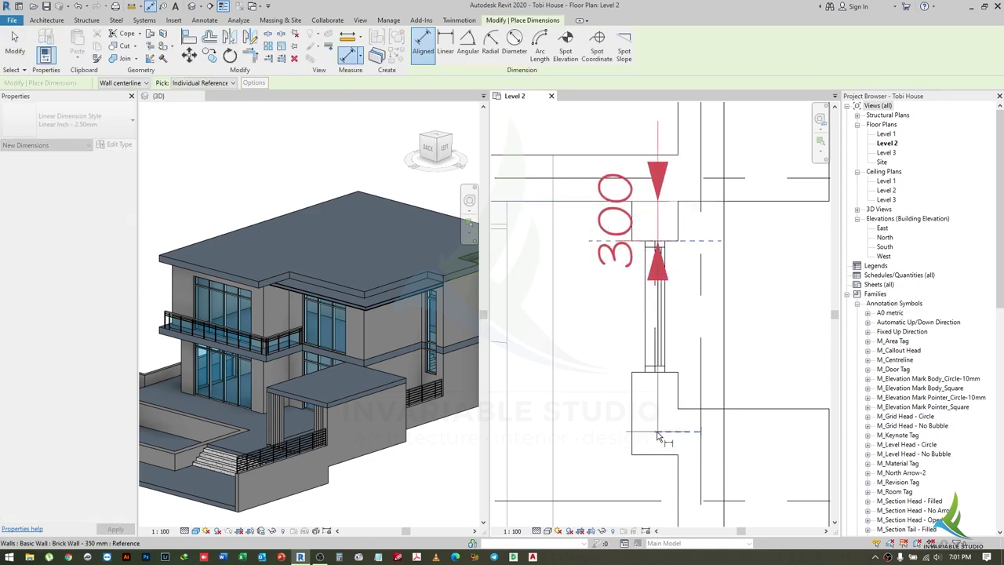
click(690, 372)
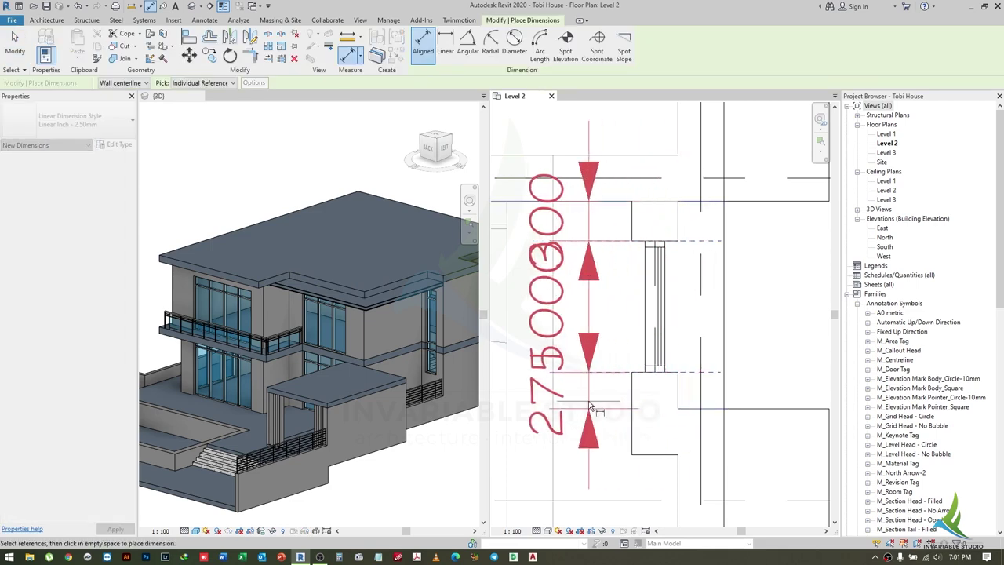
click(584, 408)
key(Escape)
key(Escape)
click(511, 530)
click(531, 449)
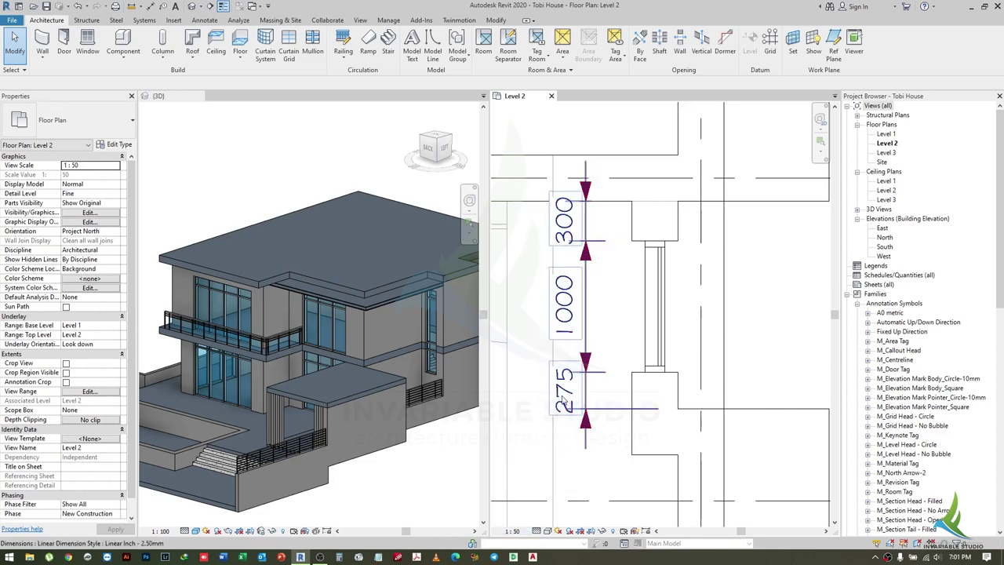
- Set the curtain wall's gap to 290, then delete the 285/1000/290 check dimension
click(658, 332)
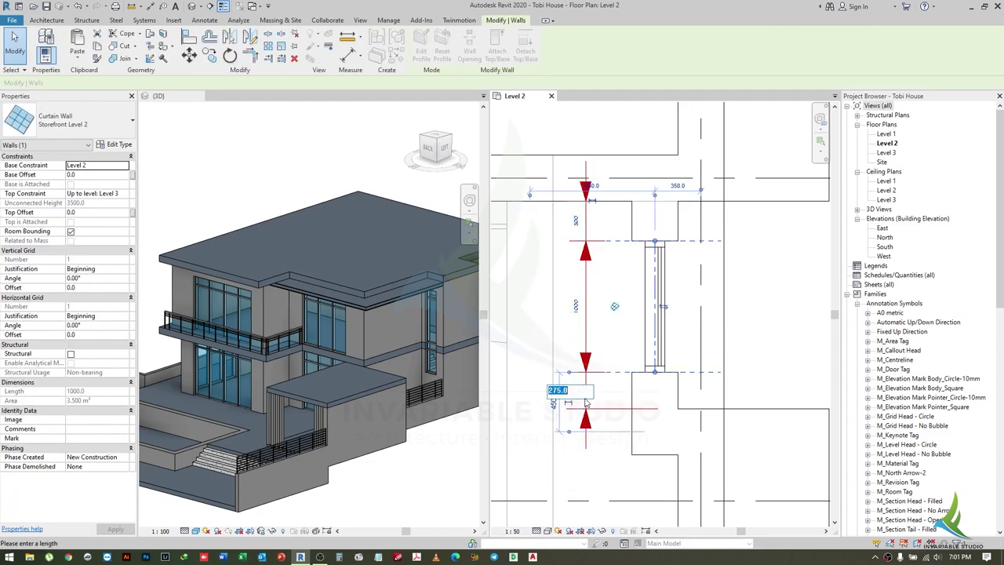
text(0)
key(Return)
key(Escape)
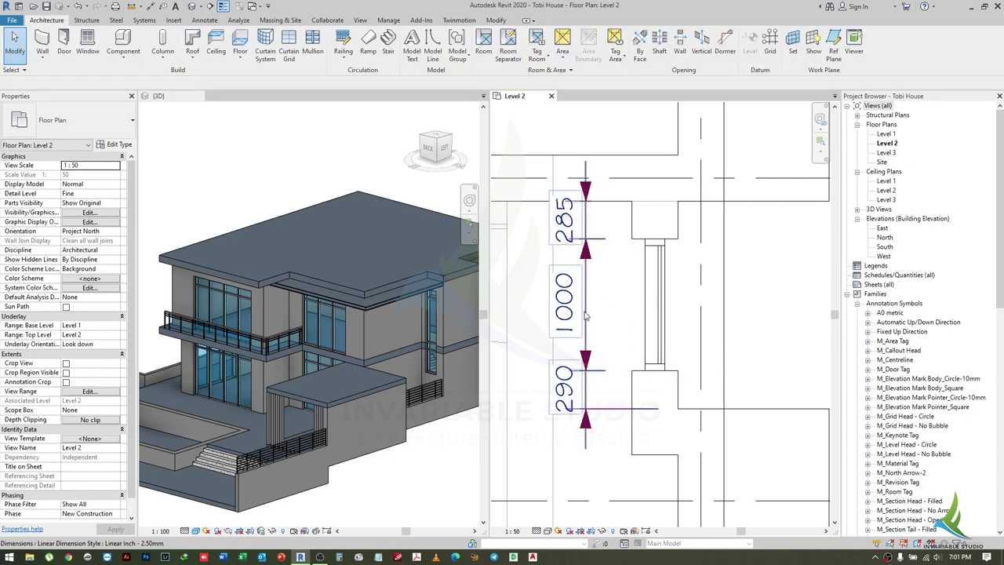
click(585, 314)
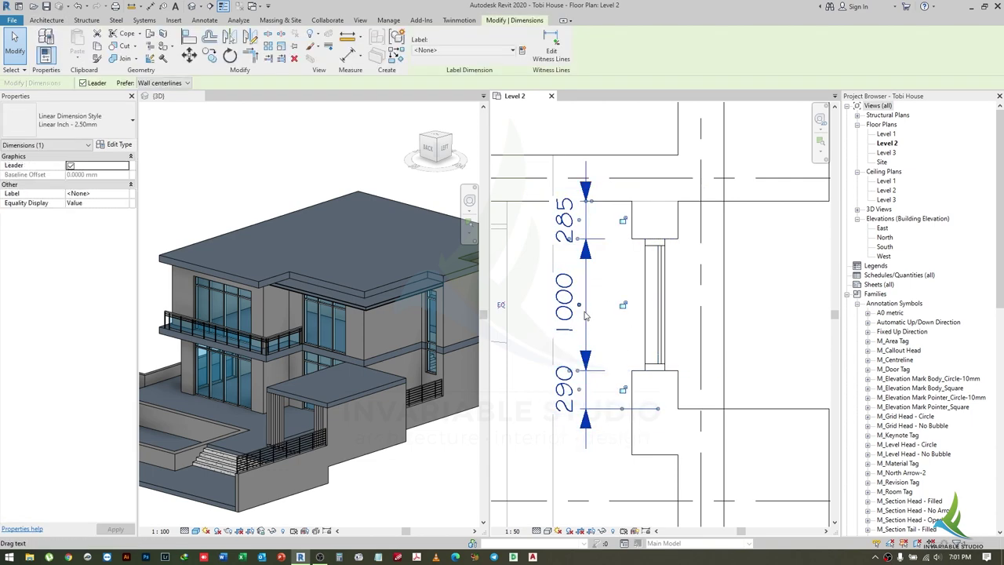
click(637, 312)
click(584, 314)
key(Delete)
- Orbit and zoom the 3D model, then activate the Level 2 plan view
scroll(655, 262, up, 1)
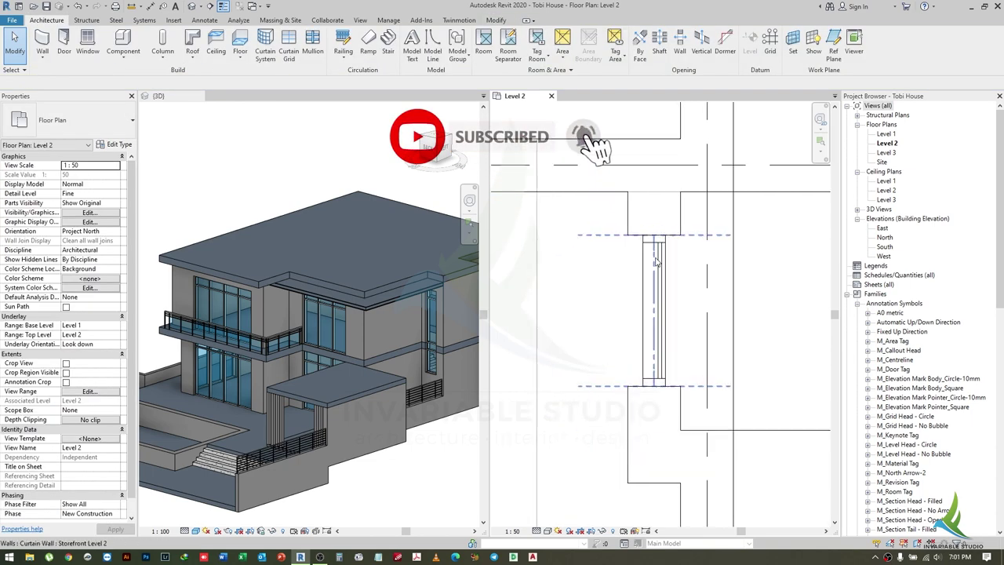
scroll(655, 263, down, 3)
mouse_move(423, 486)
shift+middle_down()
mouse_move(298, 472)
mouse_move(353, 471)
shift+middle_up()
scroll(296, 471, up, 2)
scroll(295, 471, up, 2)
scroll(296, 471, up, 2)
click(627, 329)
scroll(643, 322, up, 1)
- Lengthen the Storefront Level 2 curtain wall to 1200 mm and orbit onto the facade
click(648, 313)
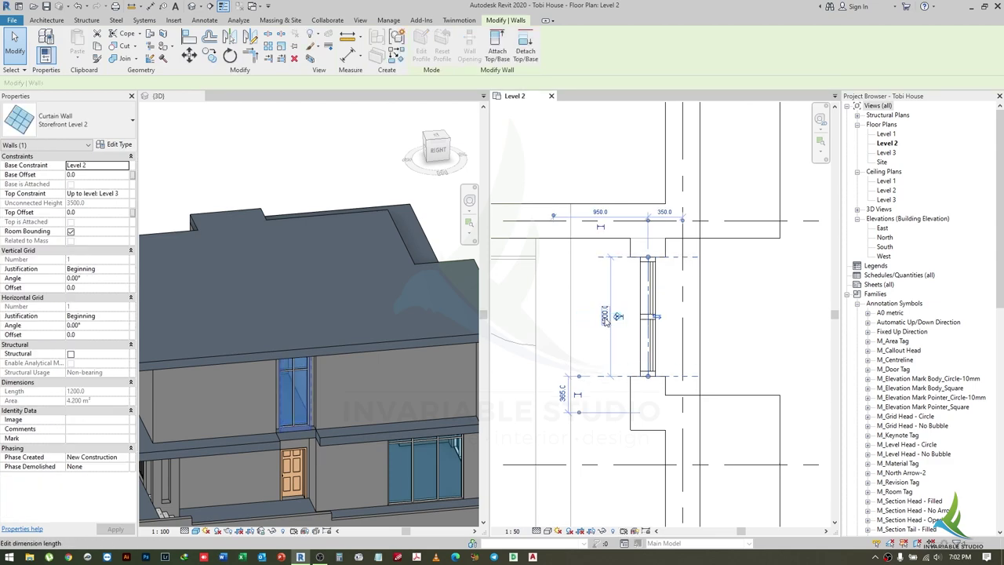
shift+middle_drag(338, 480, 415, 486)
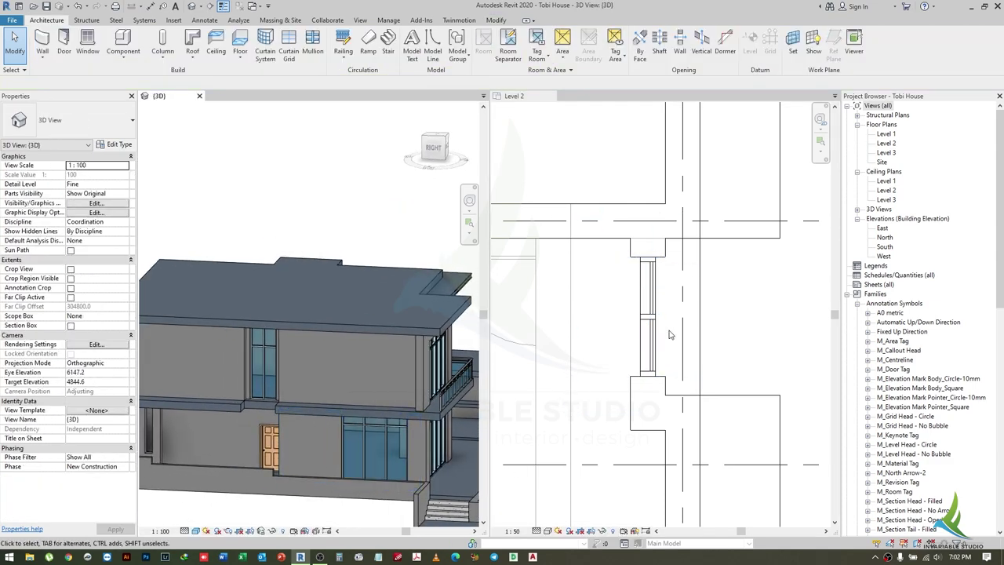
click(639, 318)
click(647, 320)
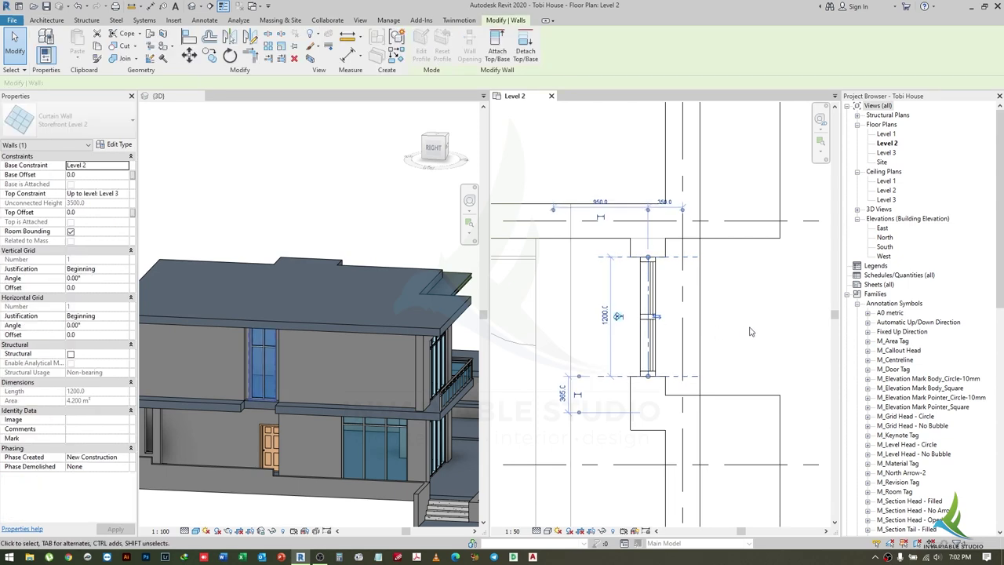
scroll(309, 452, up, 3)
scroll(283, 433, up, 2)
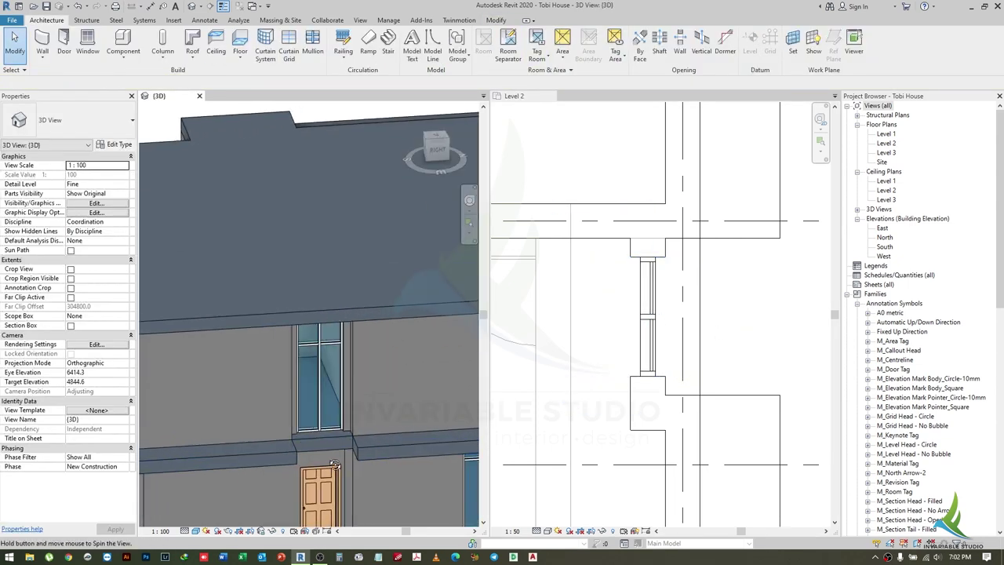
shift+middle_drag(335, 464, 351, 448)
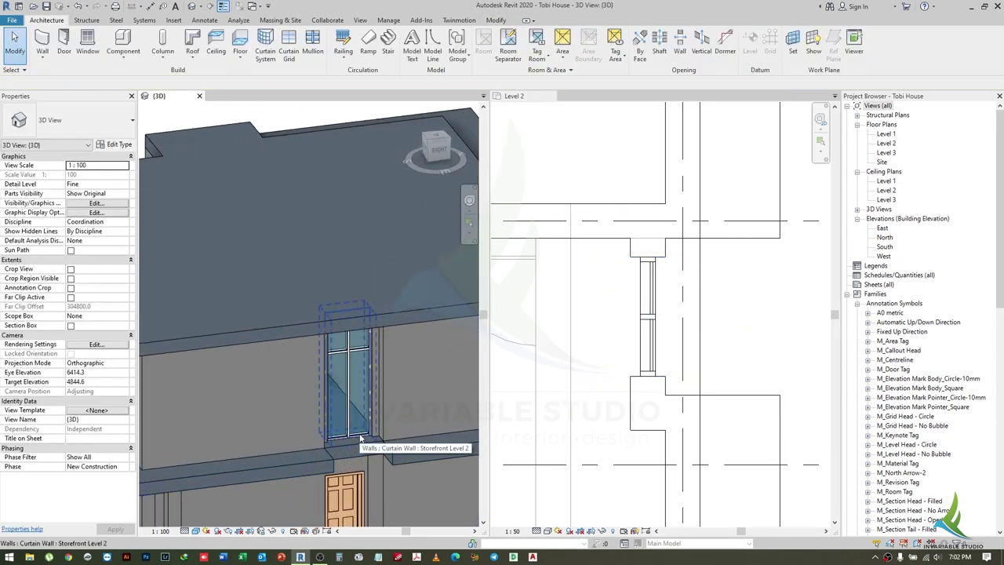
- Delete one Level 2 floor boundary line, finish the edit, and answer the attach-walls prompt
double_click(706, 336)
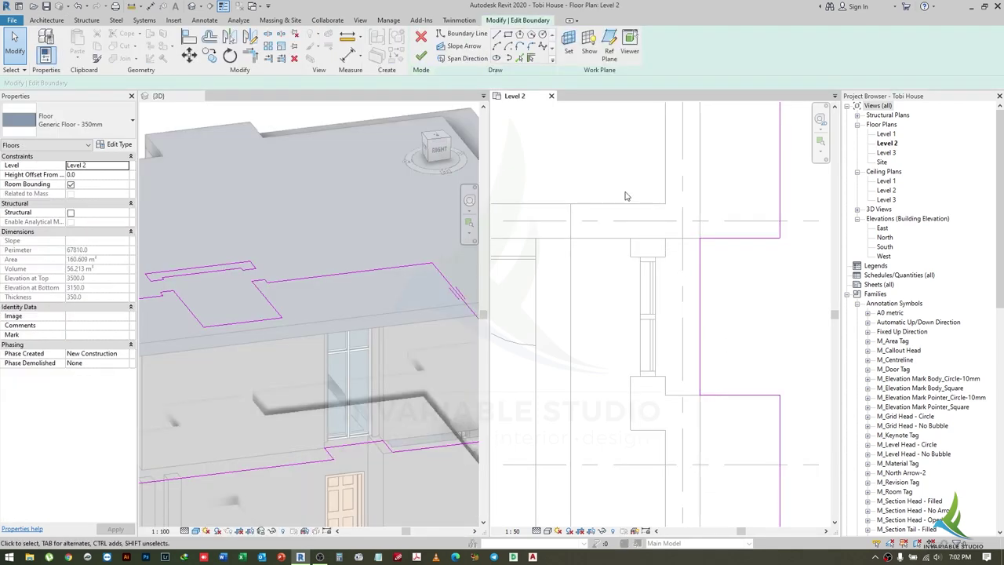
scroll(709, 312, down, 3)
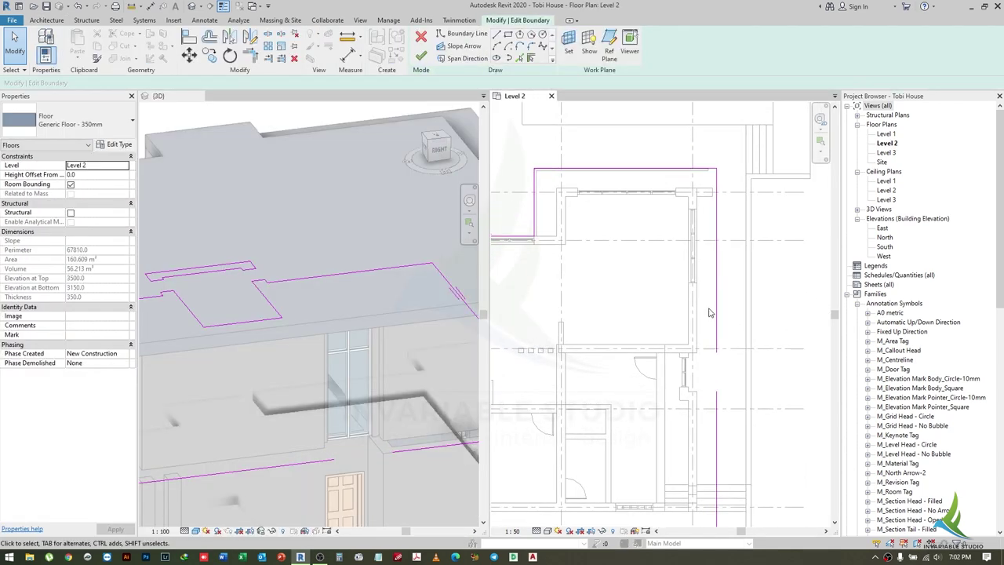
key(Delete)
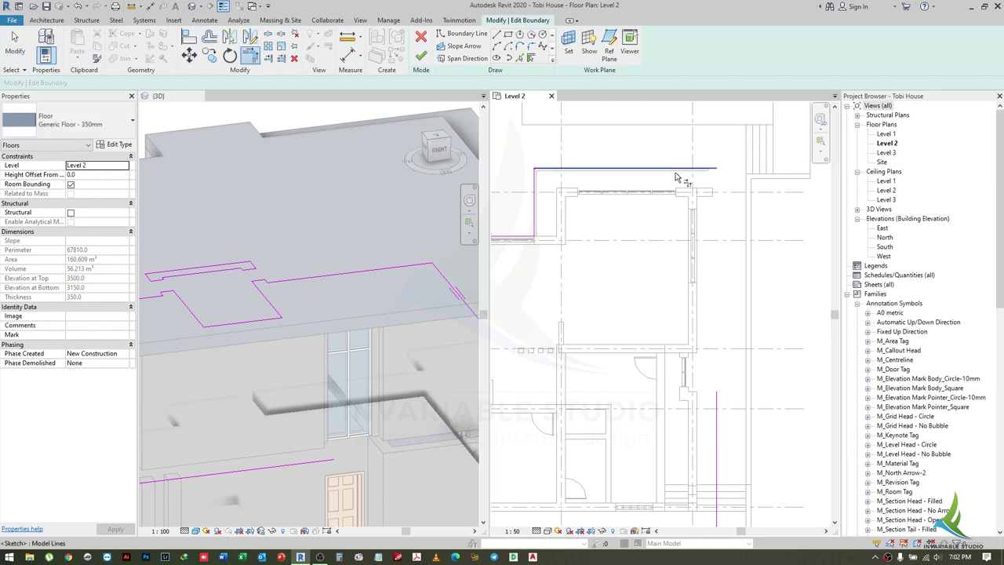
click(421, 55)
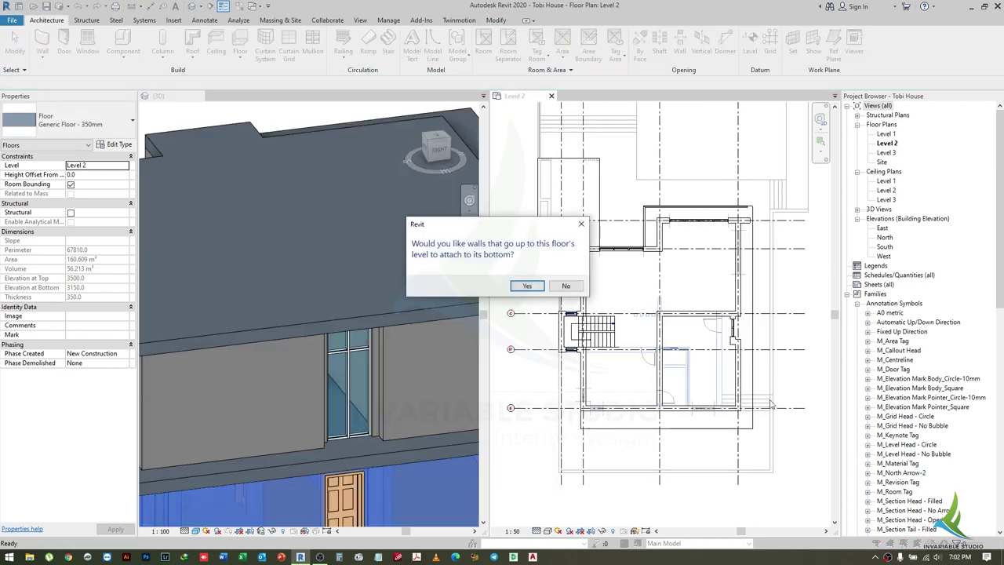
click(566, 286)
mouse_move(345, 411)
shift+middle_down()
mouse_move(349, 360)
mouse_move(331, 385)
mouse_move(333, 367)
mouse_move(385, 427)
mouse_move(360, 385)
shift+middle_up()
scroll(360, 385, up, 3)
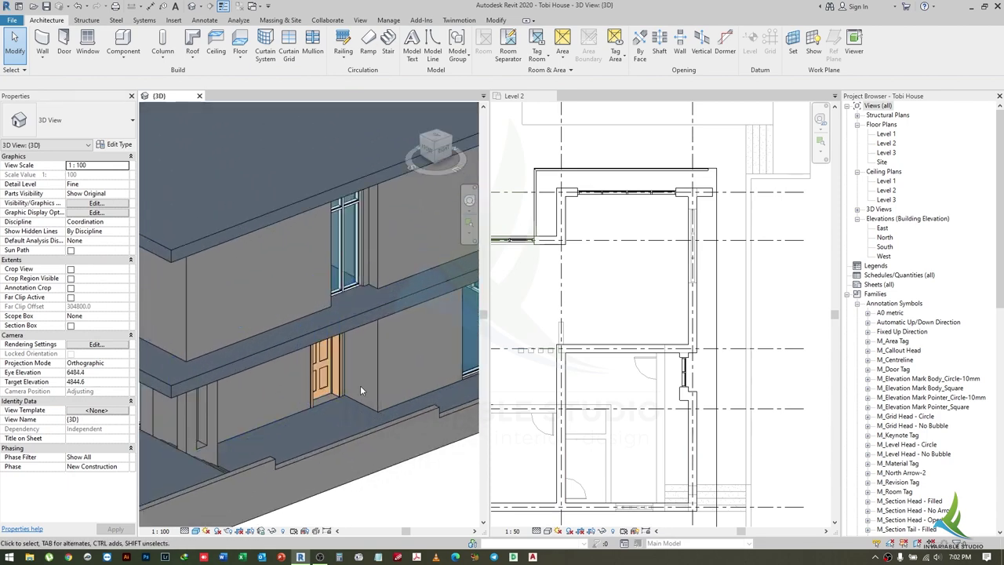
scroll(298, 473, down, 1)
- Orbit the model, then open the Level 1 floor plan and zoom in on the terrace
mouse_move(297, 473)
shift+middle_down()
mouse_move(287, 375)
mouse_move(379, 413)
shift+middle_up()
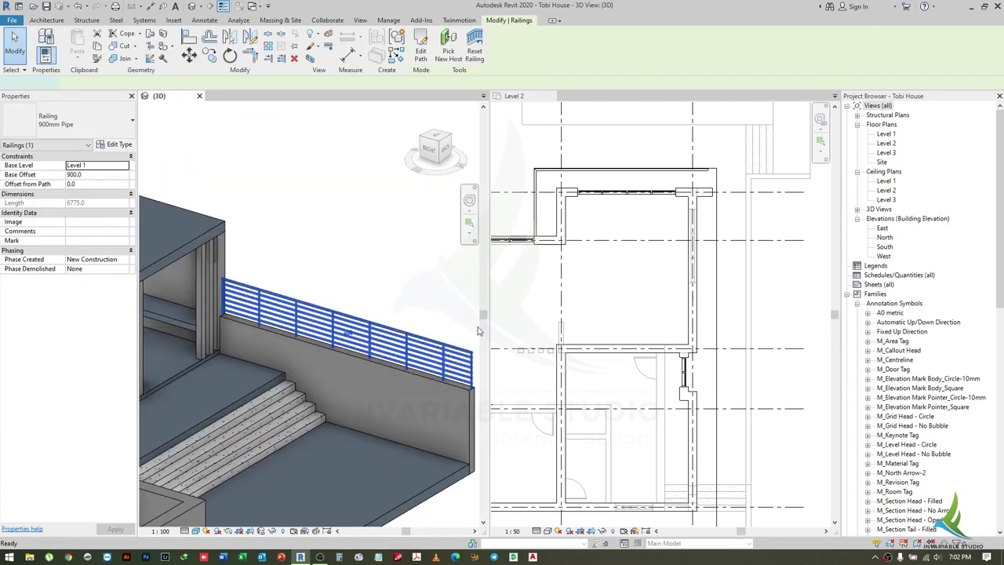
double_click(888, 133)
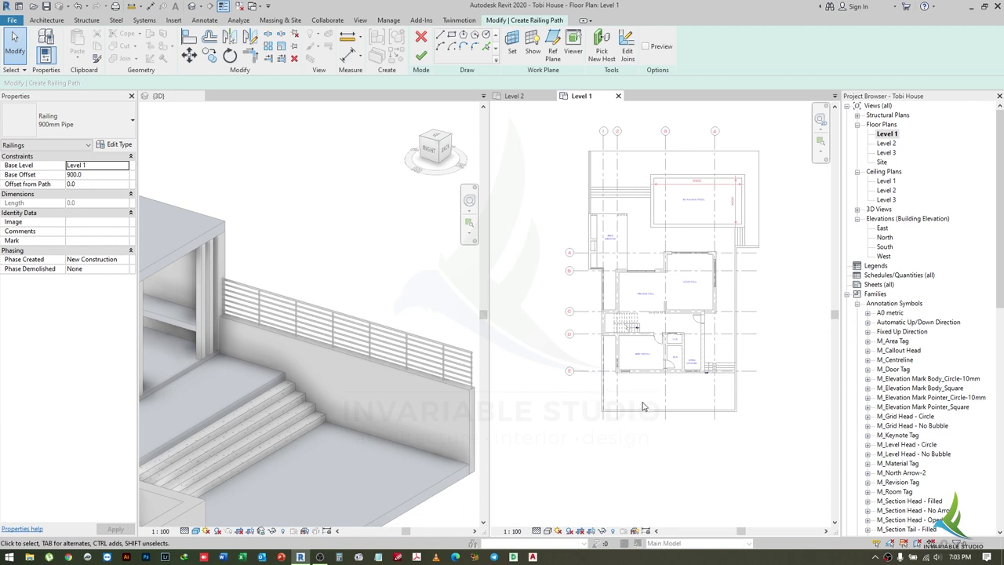
scroll(737, 385, up, 2)
scroll(717, 414, up, 2)
scroll(716, 414, up, 2)
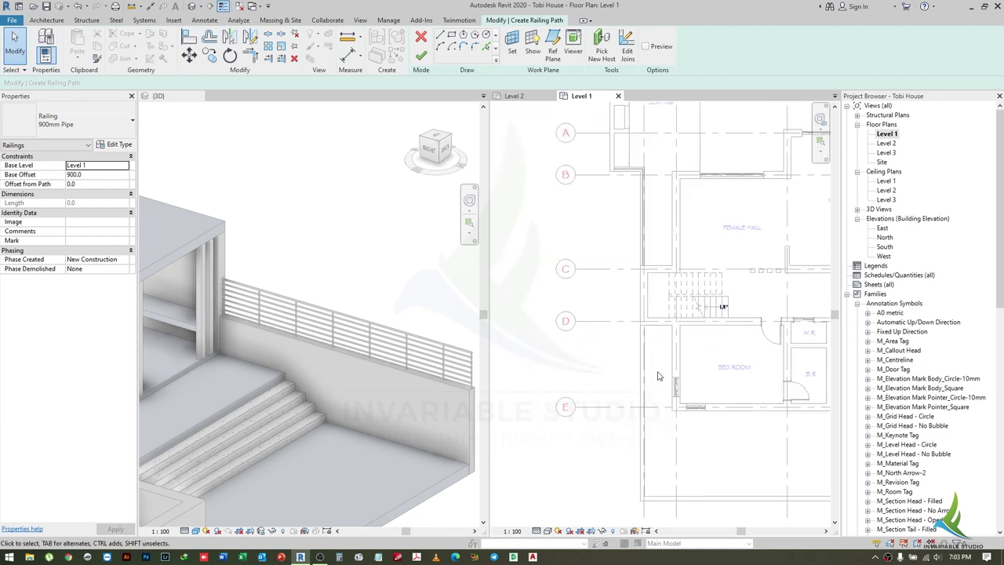
scroll(717, 414, up, 1)
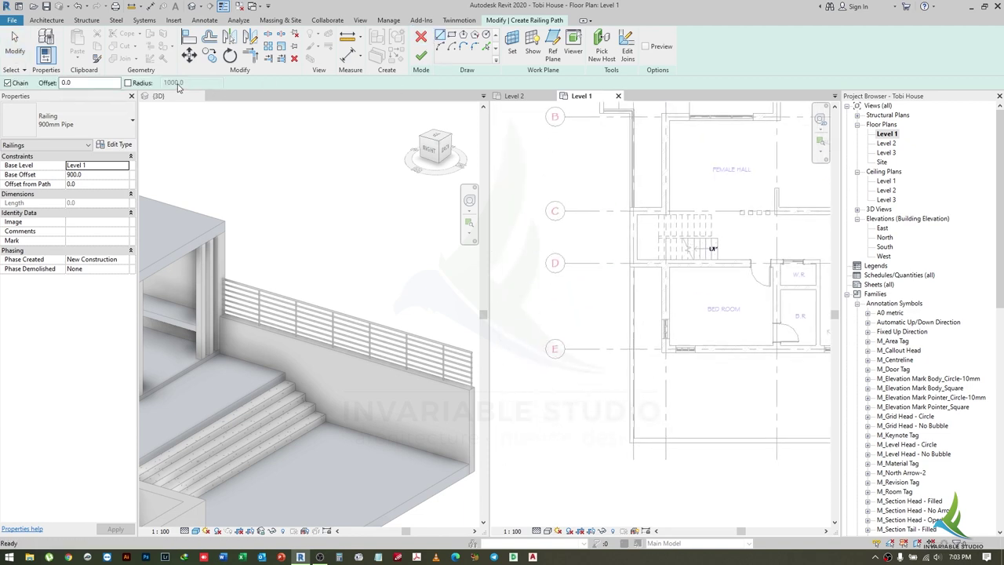
scroll(628, 313, up, 3)
scroll(601, 272, up, 2)
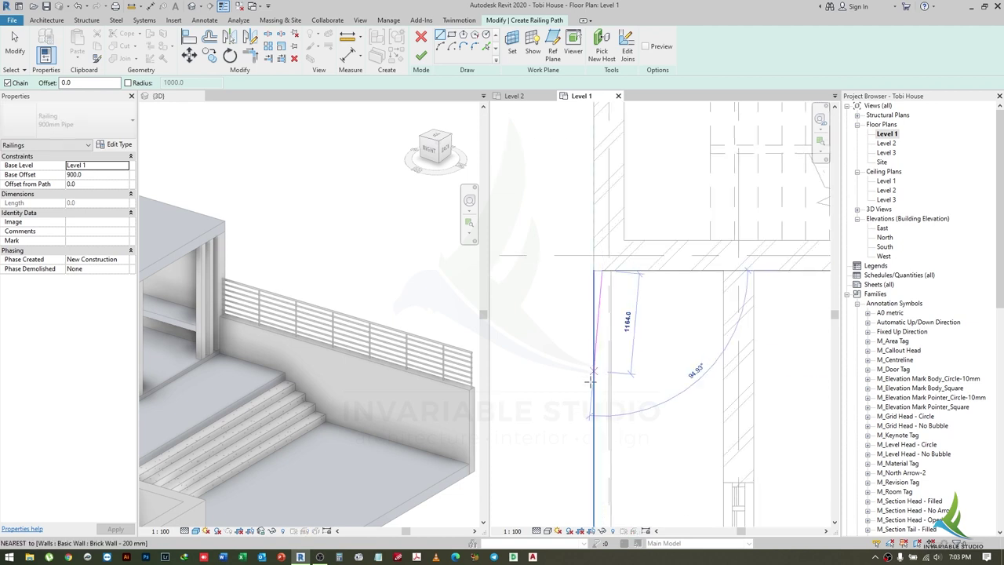
scroll(589, 381, up, 2)
scroll(592, 388, up, 2)
scroll(594, 394, up, 1)
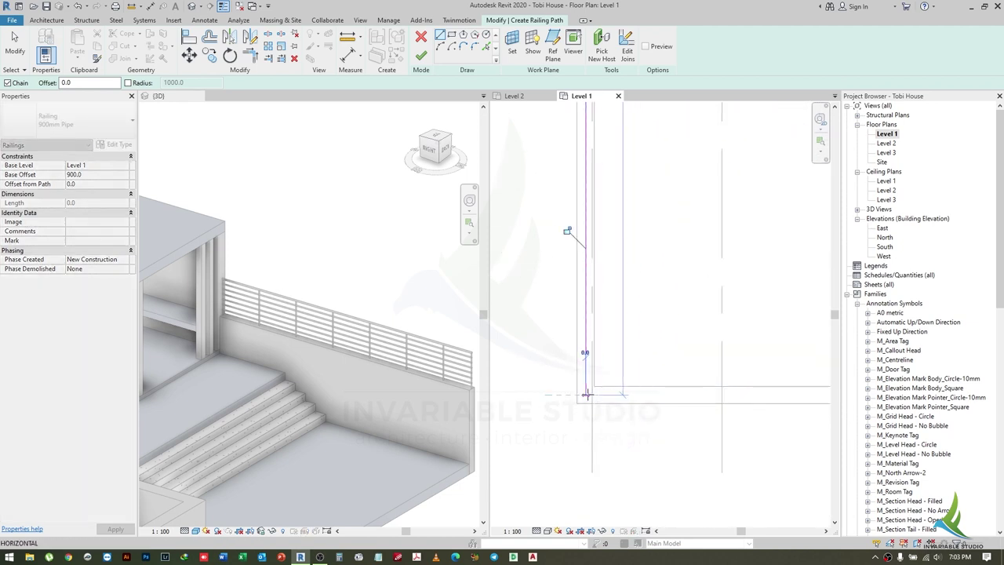
scroll(586, 395, down, 2)
scroll(549, 428, down, 2)
- End the line chain and finish the 900mm Pipe railing path sketch
scroll(628, 408, up, 2)
scroll(698, 400, up, 2)
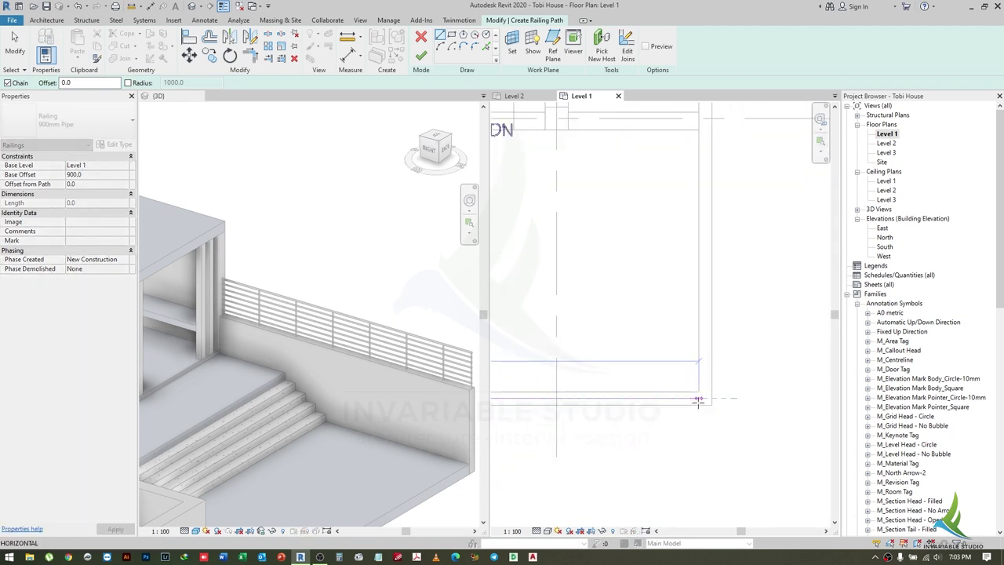
scroll(704, 397, down, 2)
scroll(705, 313, up, 2)
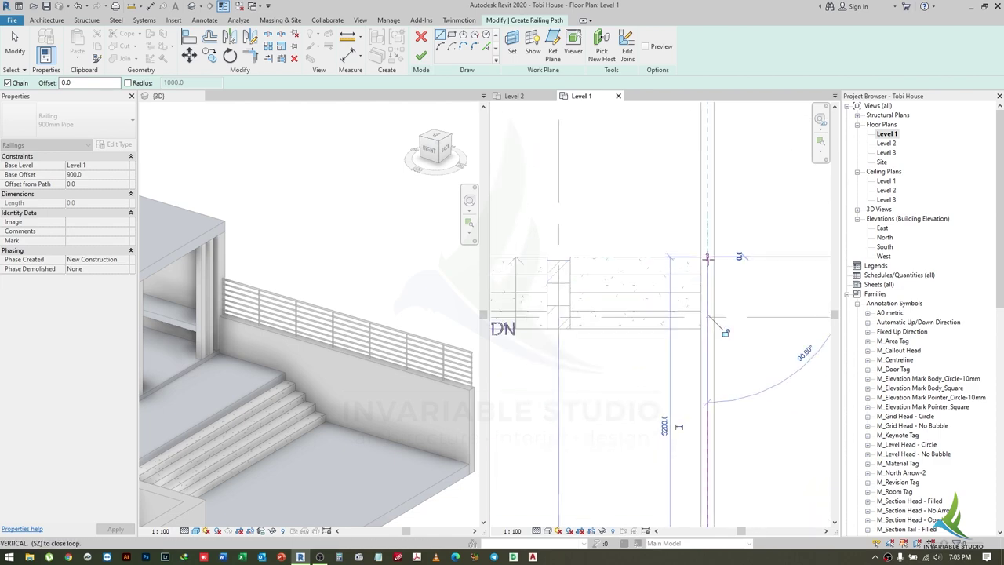
key(Escape)
click(421, 56)
- Select the terrace railing, try a 300 path offset, undo it, and raise its Base Offset instead
scroll(376, 318, down, 5)
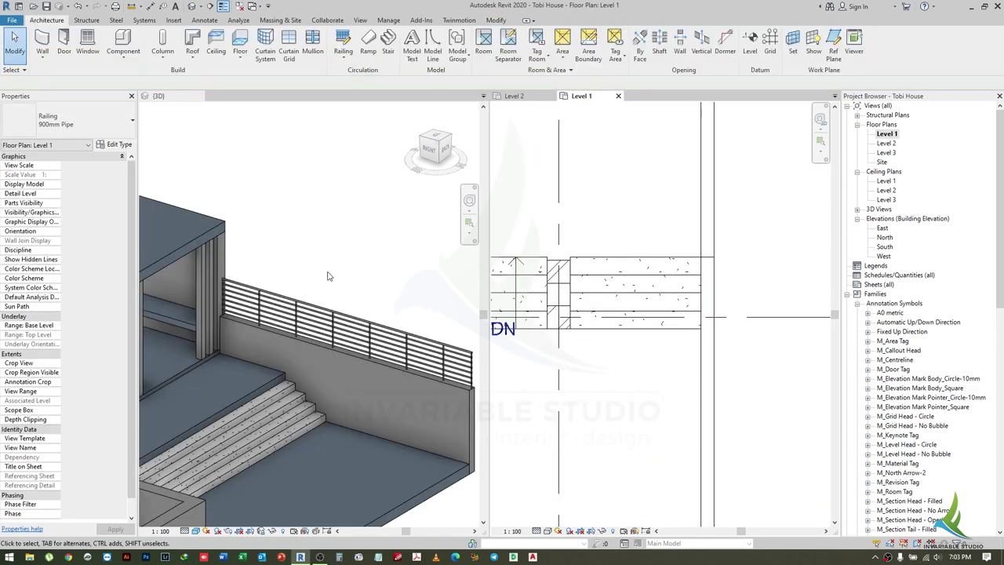
scroll(376, 318, up, 3)
scroll(314, 306, up, 2)
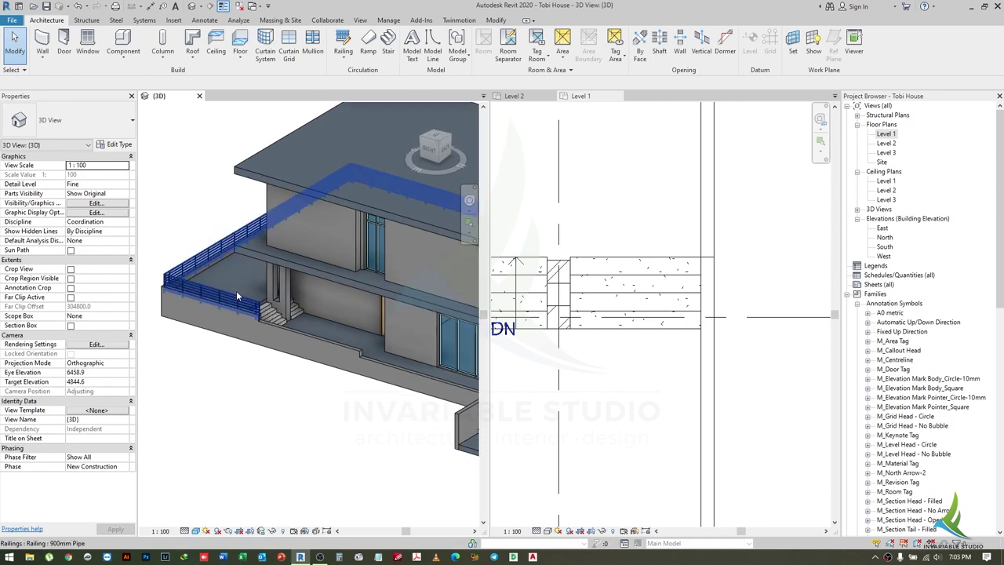
click(237, 301)
scroll(276, 310, up, 2)
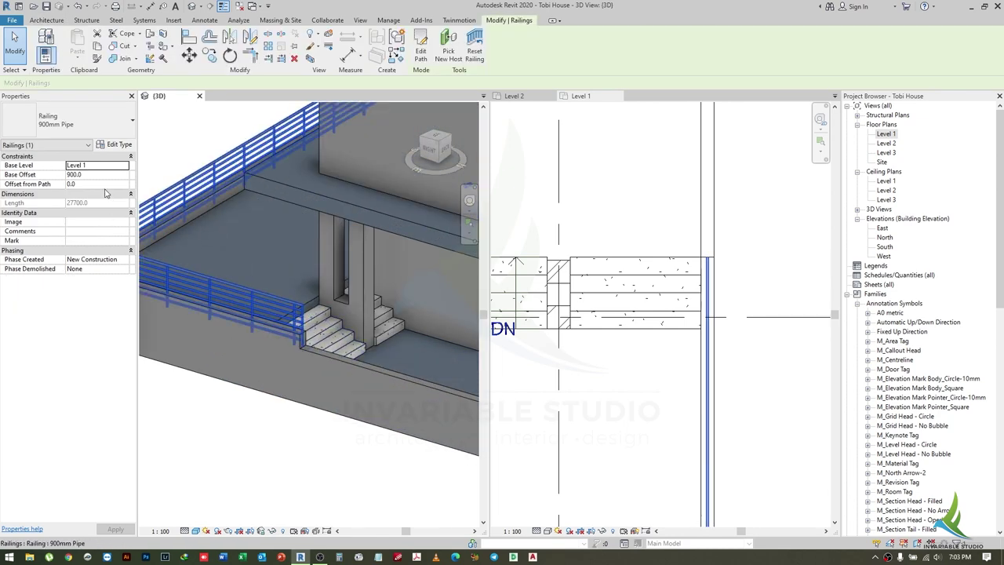
shift+middle_drag(291, 357, 113, 232)
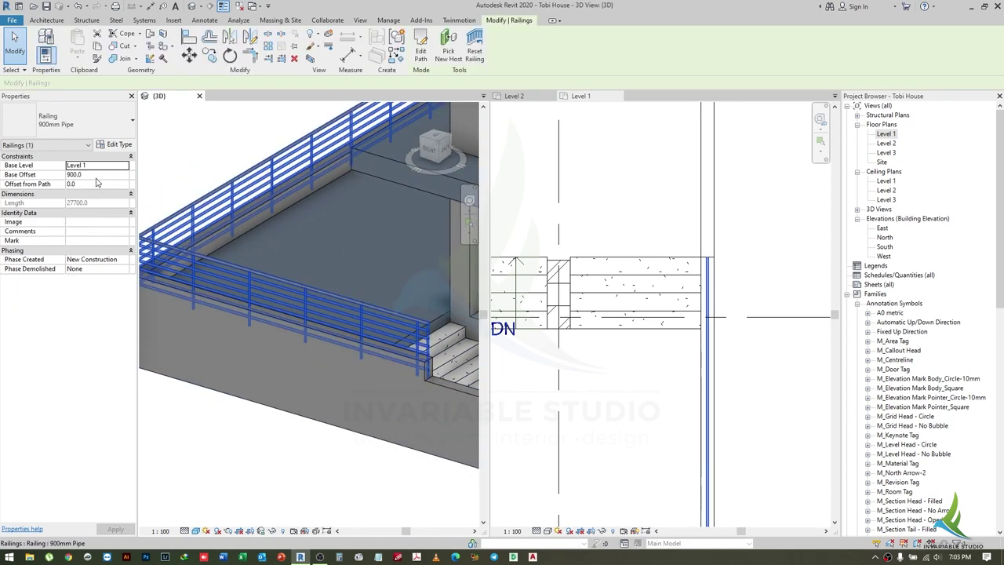
key(Escape)
click(233, 193)
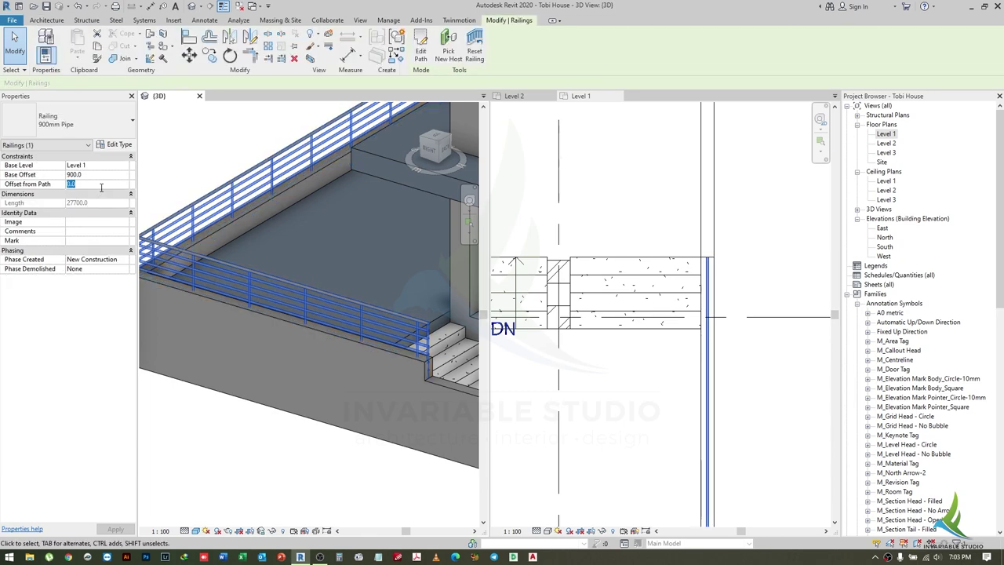
click(120, 185)
text(300)
key(Return)
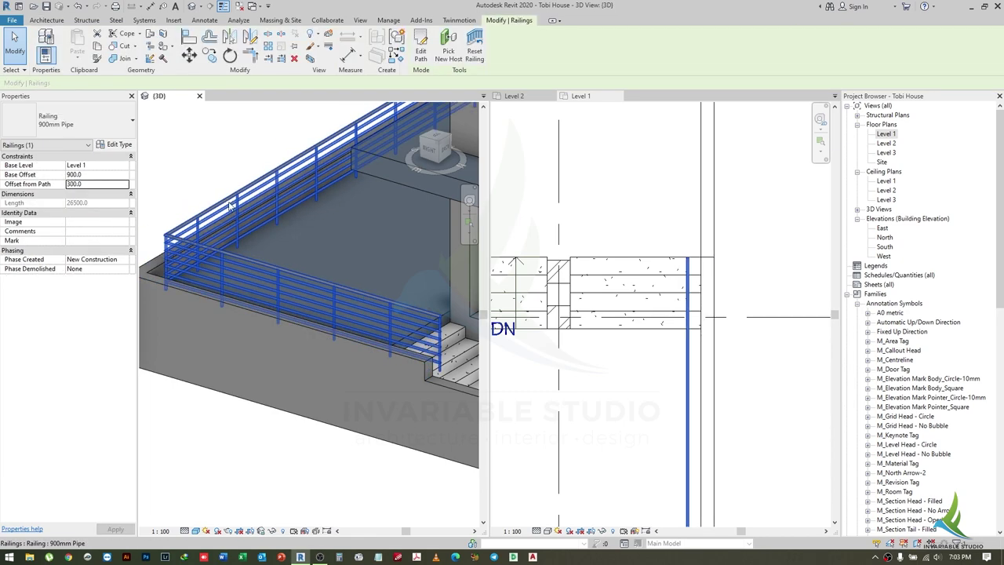
key(ctrl+z)
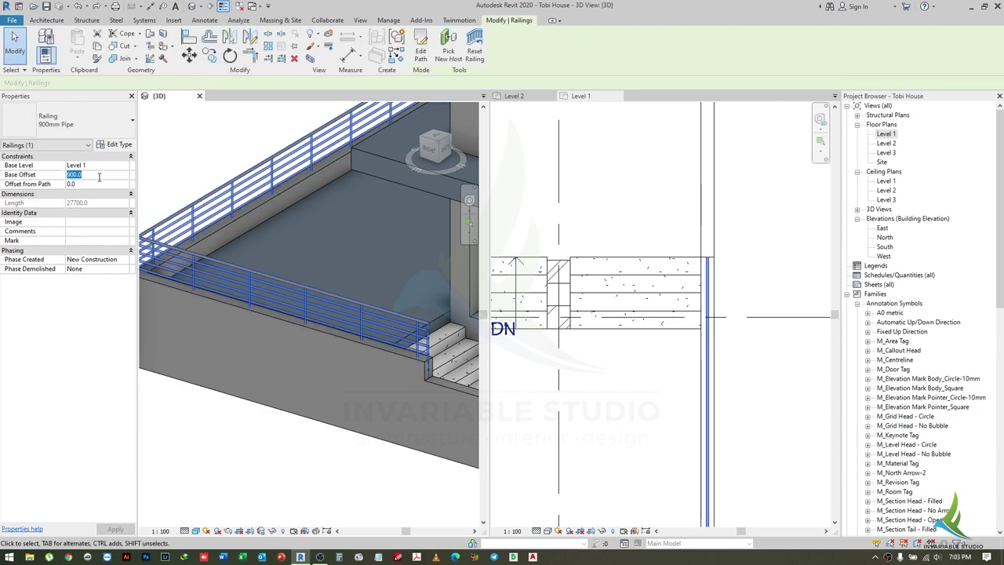
click(101, 176)
text(1200)
key(Escape)
- Open the lower railing beside the stairs for path editing
scroll(254, 204, up, 4)
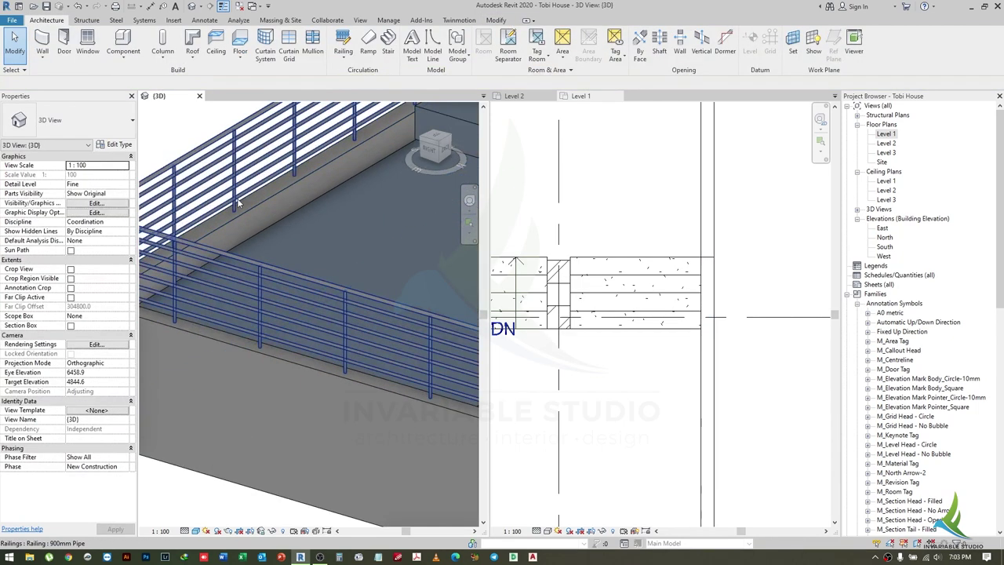
click(235, 216)
key(Escape)
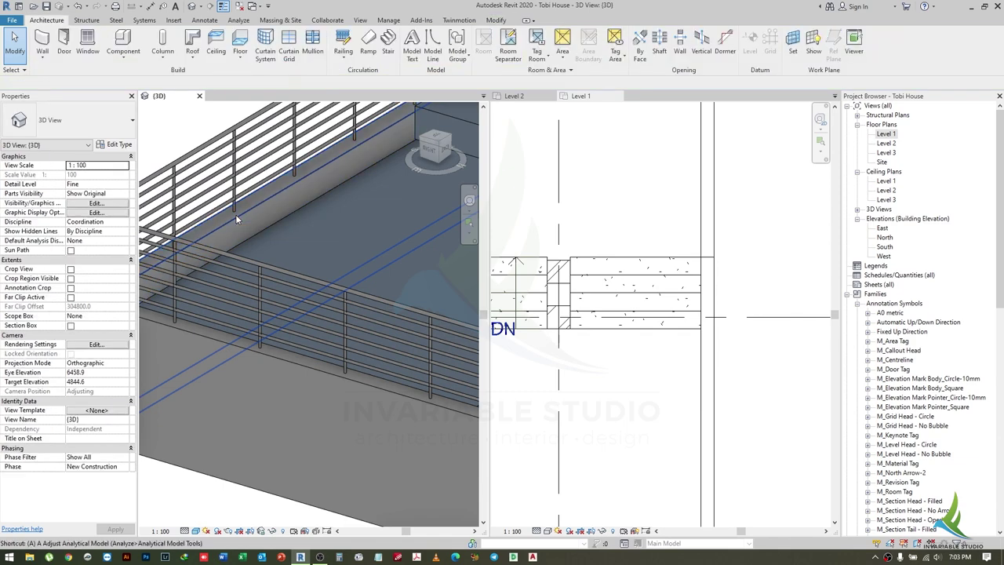
scroll(236, 216, down, 2)
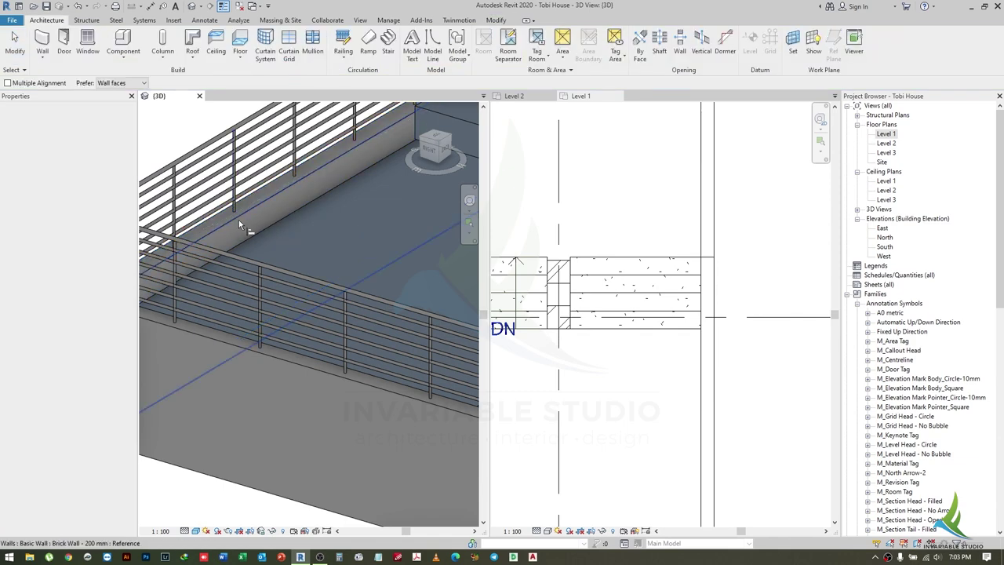
scroll(238, 220, down, 2)
click(272, 264)
double_click(295, 274)
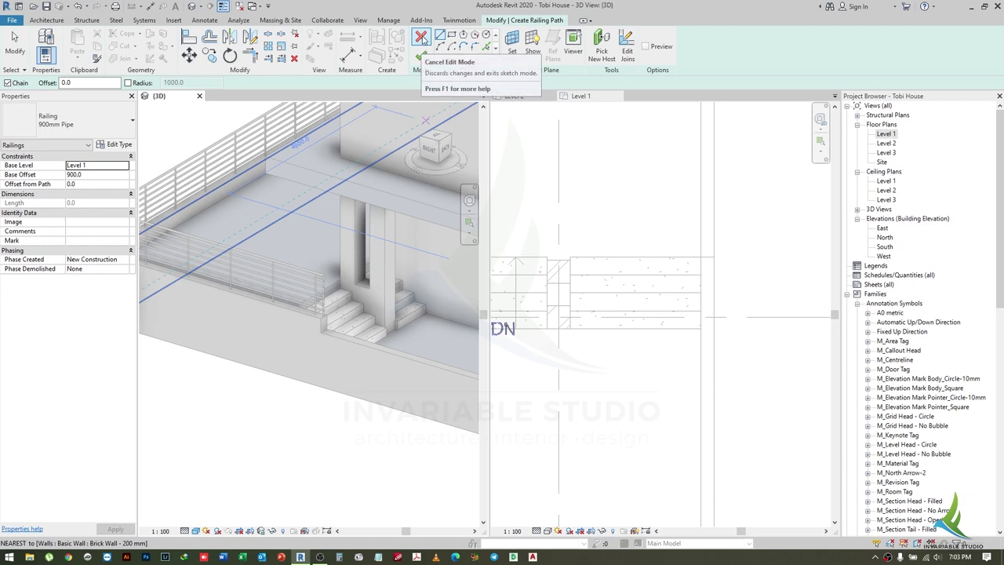
- Cancel the lower railing's sketch and start a new railing path in the Level 1 plan
click(324, 286)
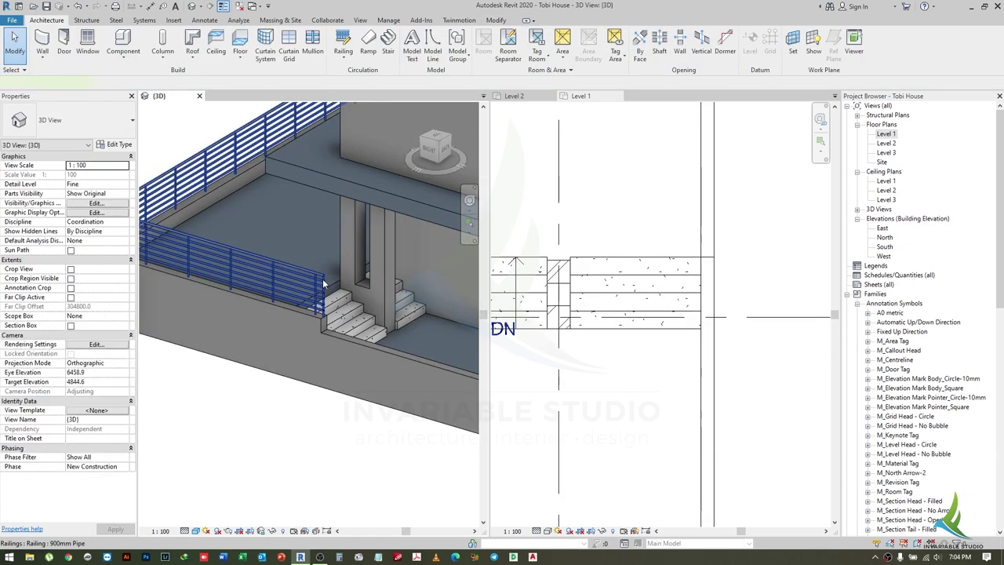
scroll(298, 282, up, 4)
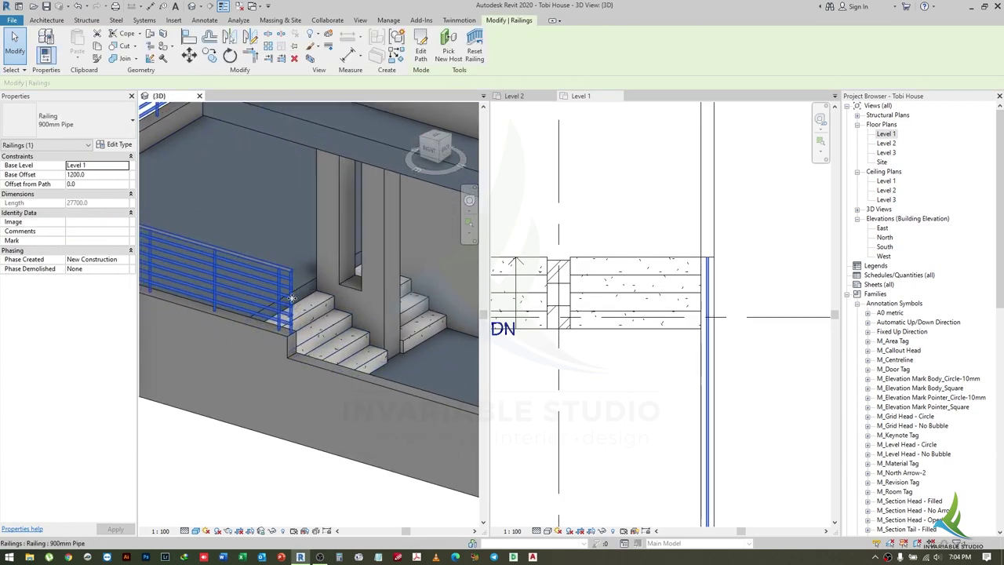
click(704, 288)
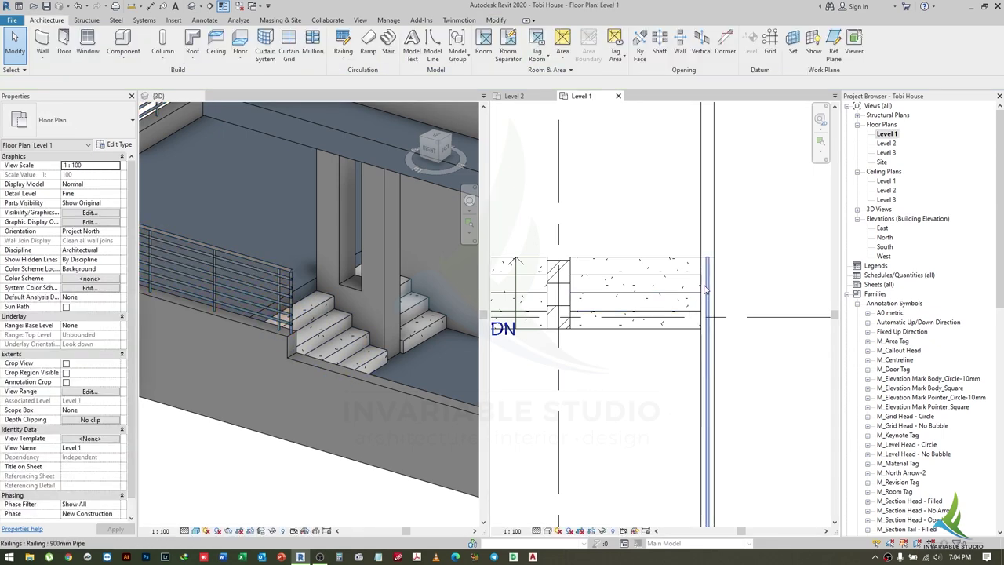
click(705, 289)
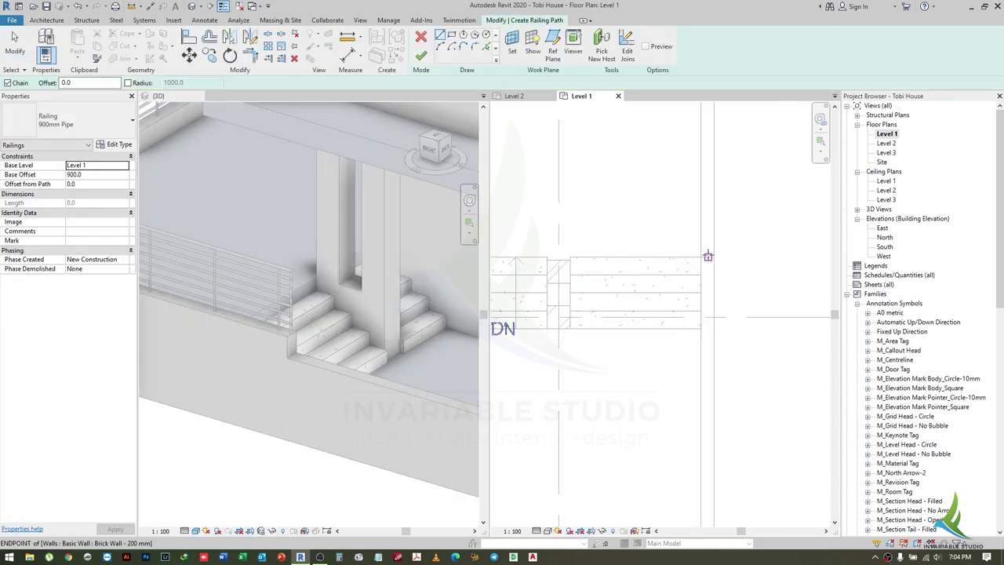
- Draw a vertical path line along the stair wall and finish the 5525 mm railing
middle_drag(708, 255, 726, 421)
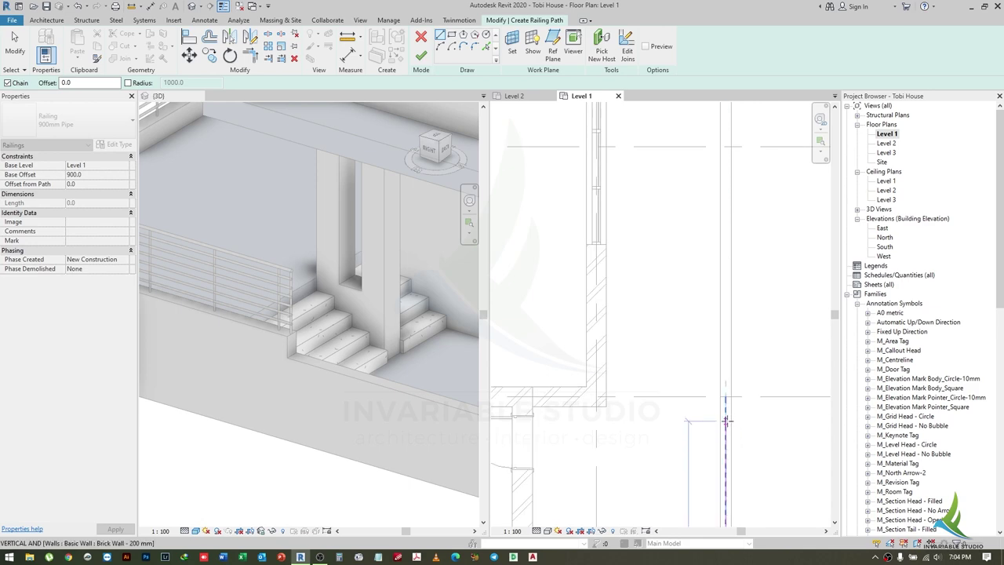
scroll(726, 421, down, 2)
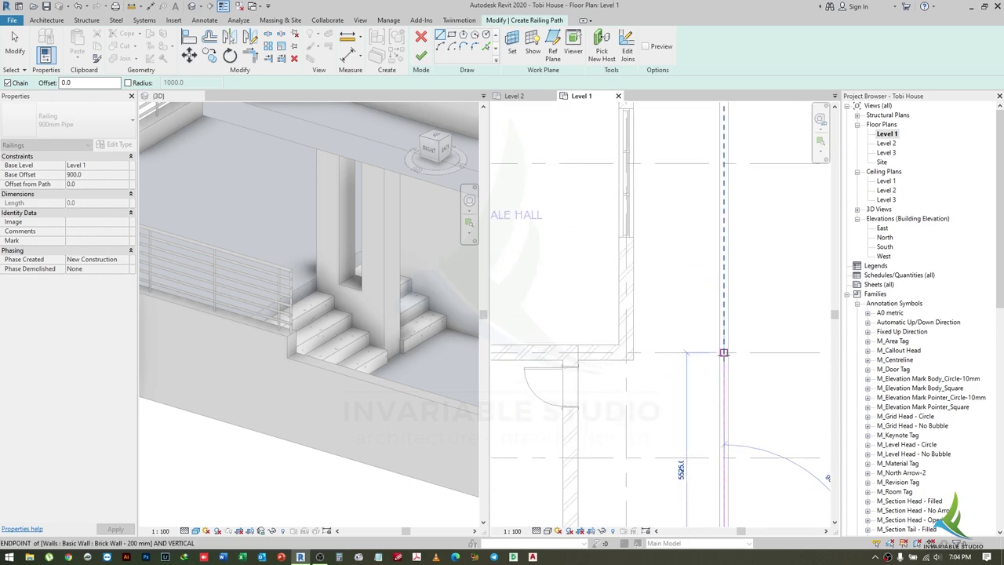
click(723, 352)
scroll(258, 340, down, 3)
scroll(369, 384, up, 3)
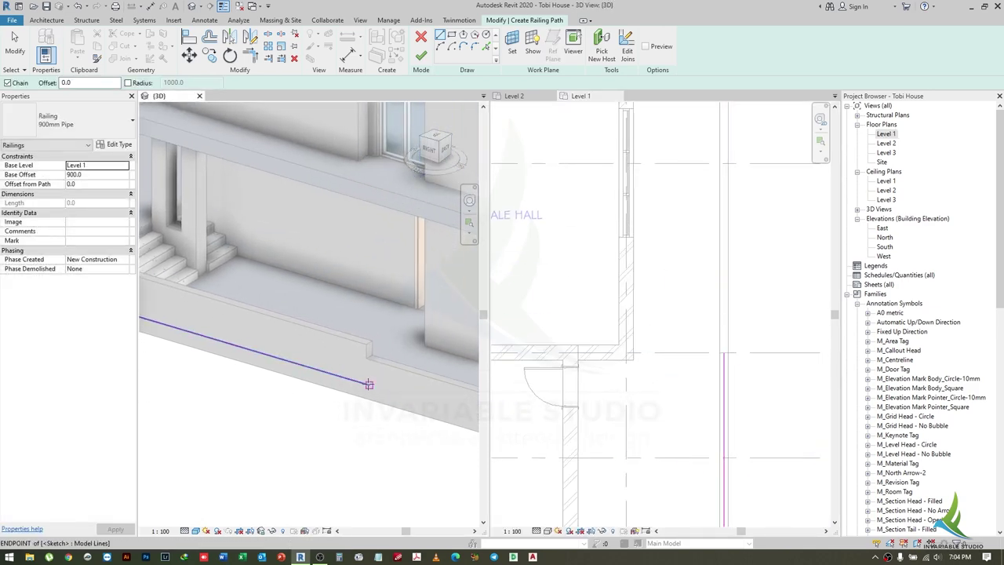
click(421, 56)
- Select the new 5525 mm stair railing in the 3D view to check it
scroll(300, 287, up, 3)
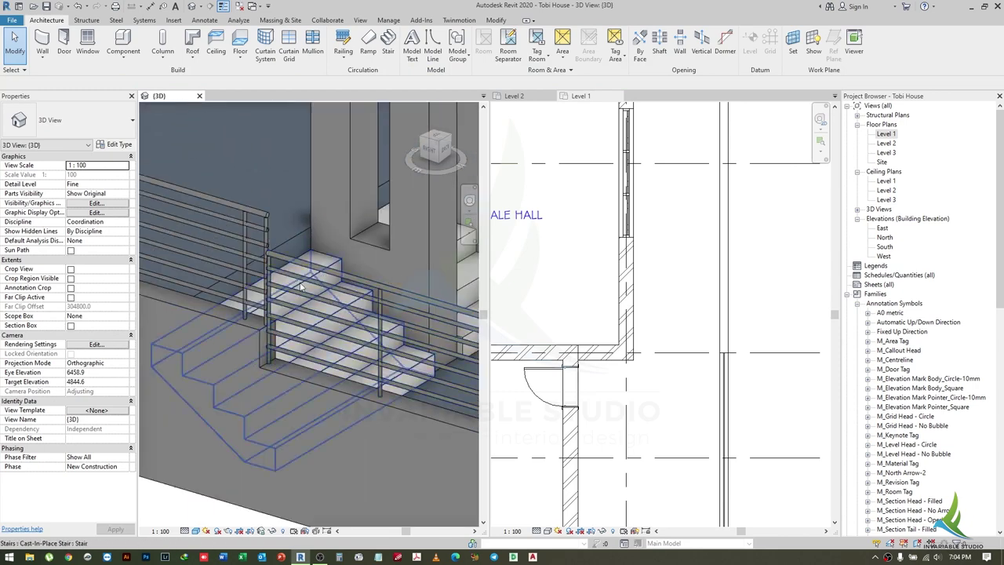
click(291, 264)
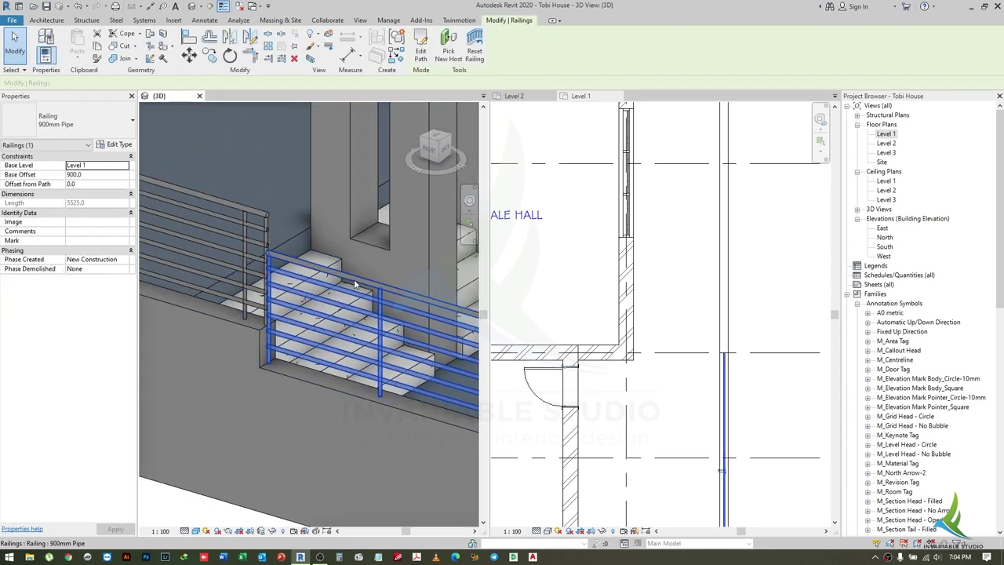
key(Escape)
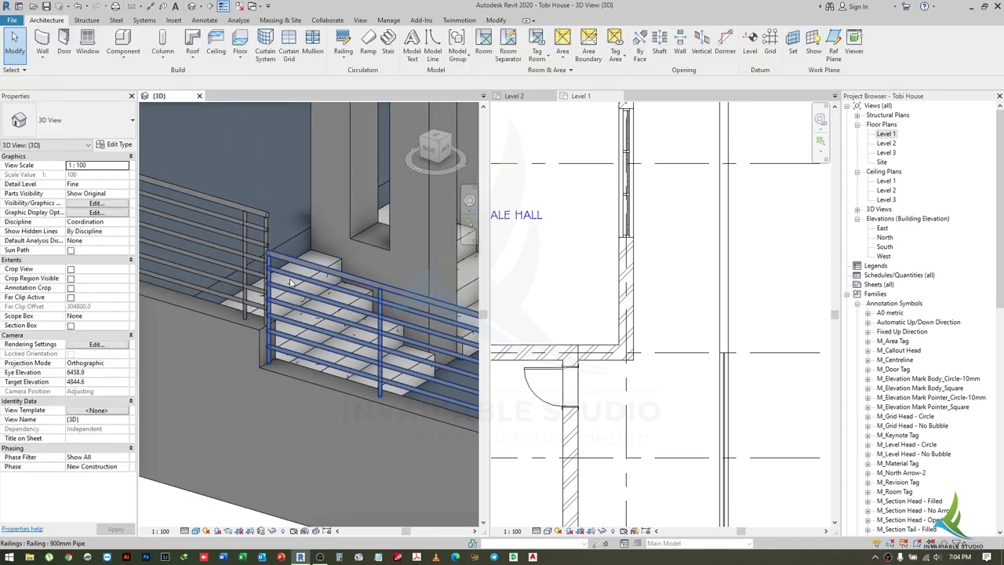
mouse_move(354, 284)
middle_down()
mouse_move(281, 362)
mouse_move(328, 345)
mouse_move(225, 304)
mouse_move(288, 309)
middle_up()
click(328, 345)
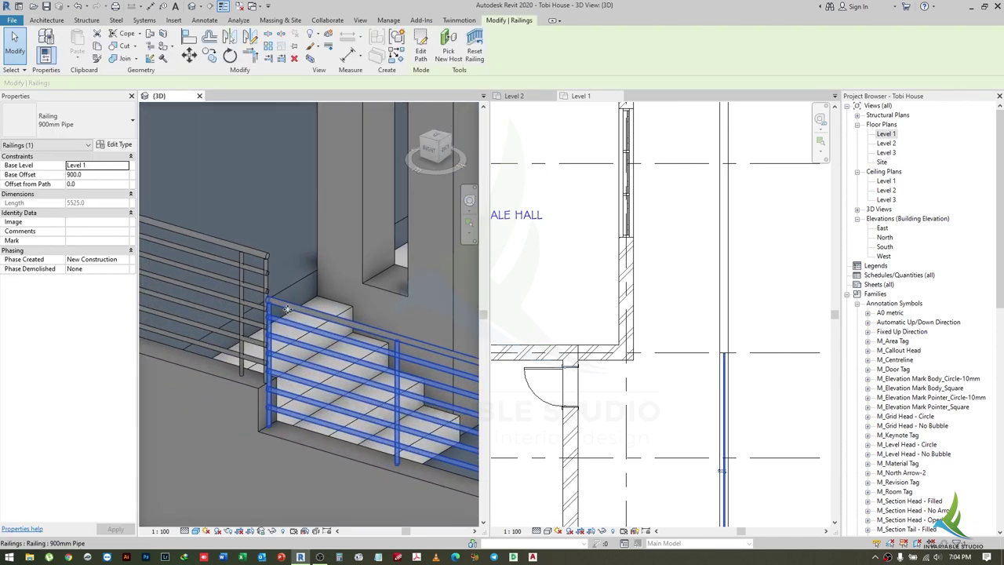
click(690, 392)
- Edit the stair railing path, shorten its line and add a 625 aligned dimension
click(725, 384)
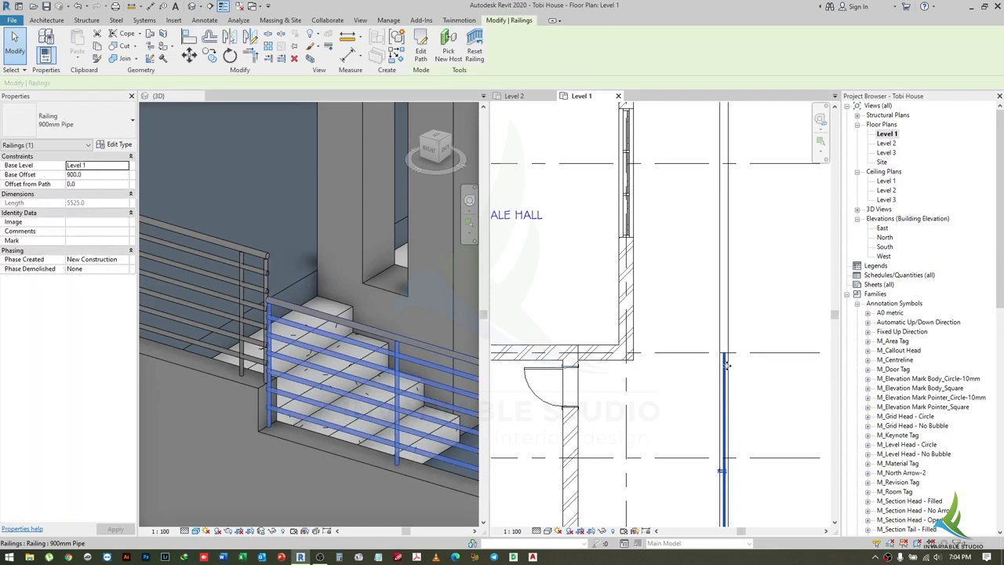
scroll(692, 343, down, 2)
scroll(692, 343, up, 3)
double_click(688, 369)
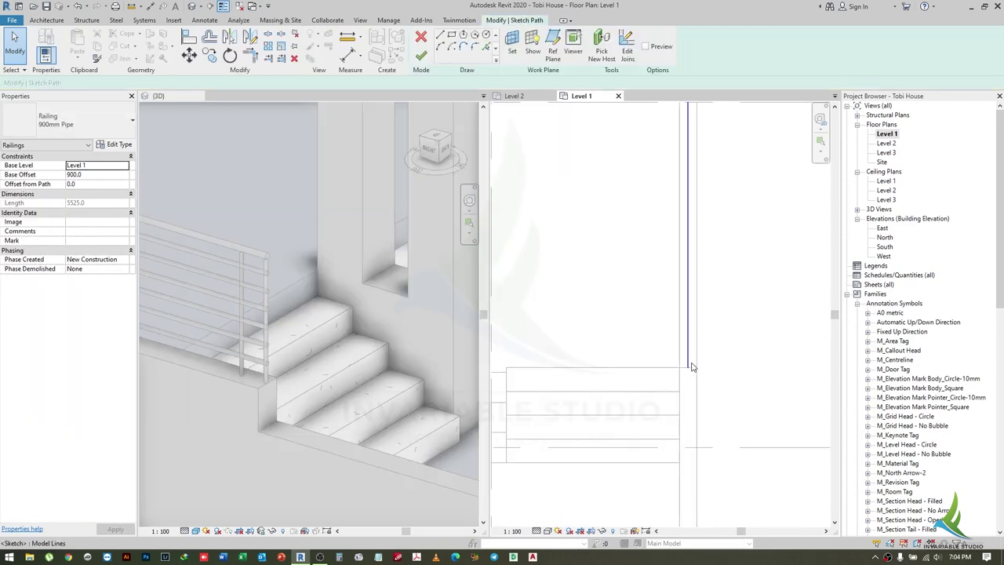
drag(687, 368, 688, 312)
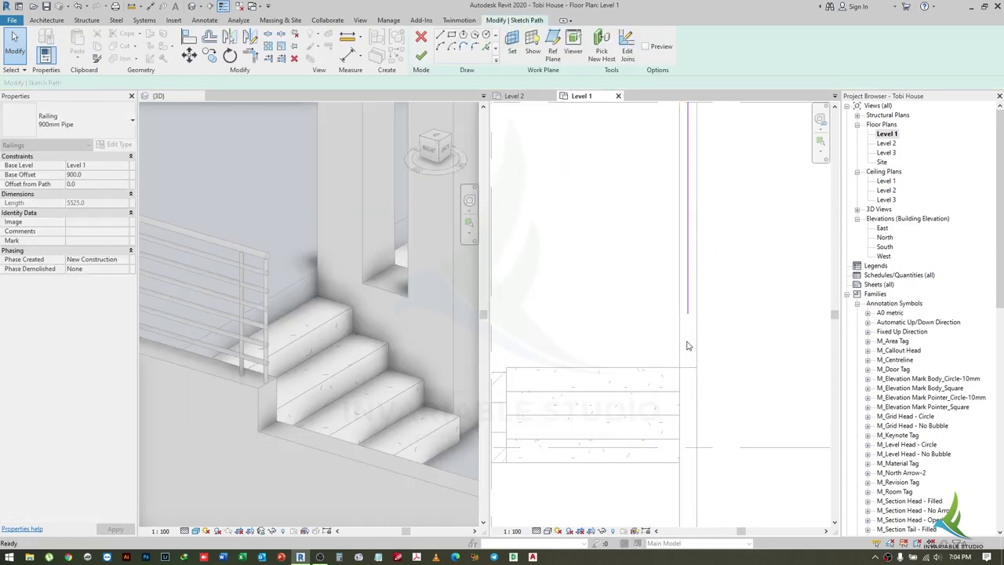
key(d)
key(i)
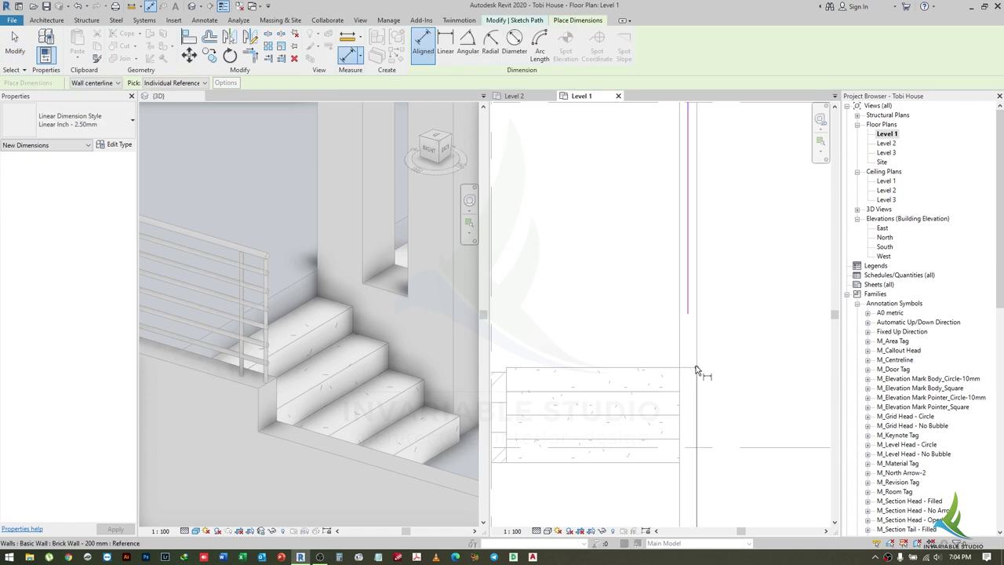
click(627, 317)
key(Escape)
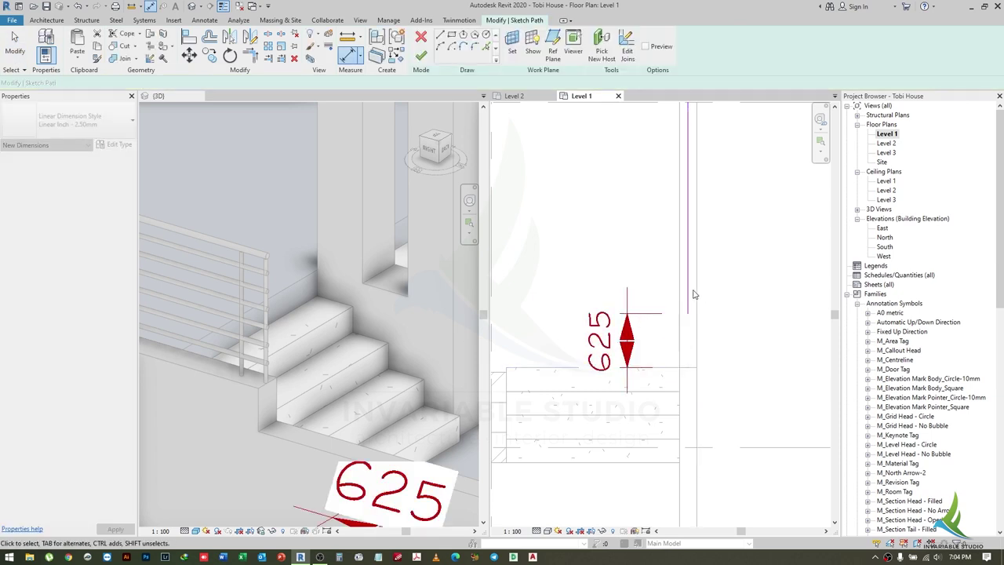
- Delete the 700 dimension and finish the railing path sketch
click(618, 340)
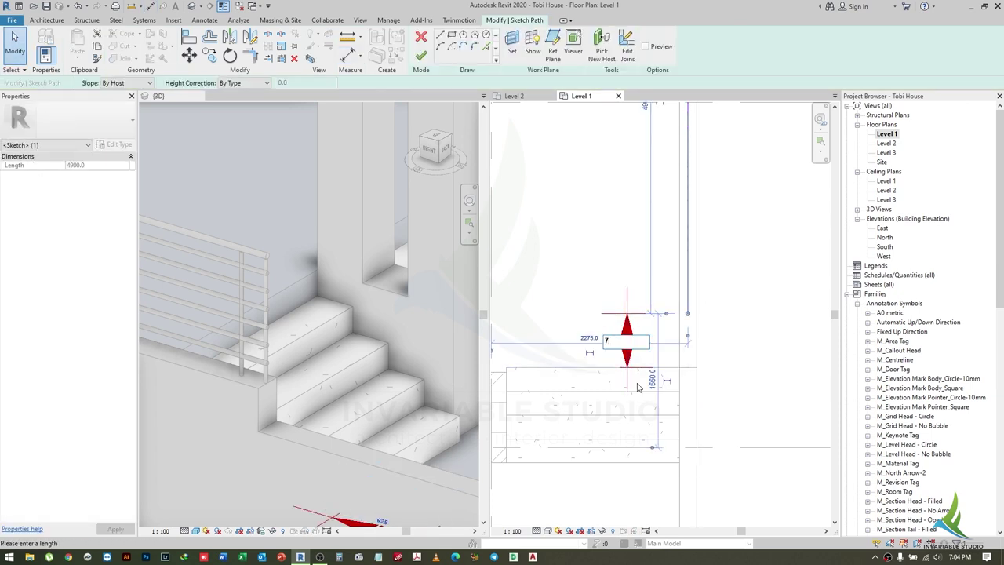
click(679, 348)
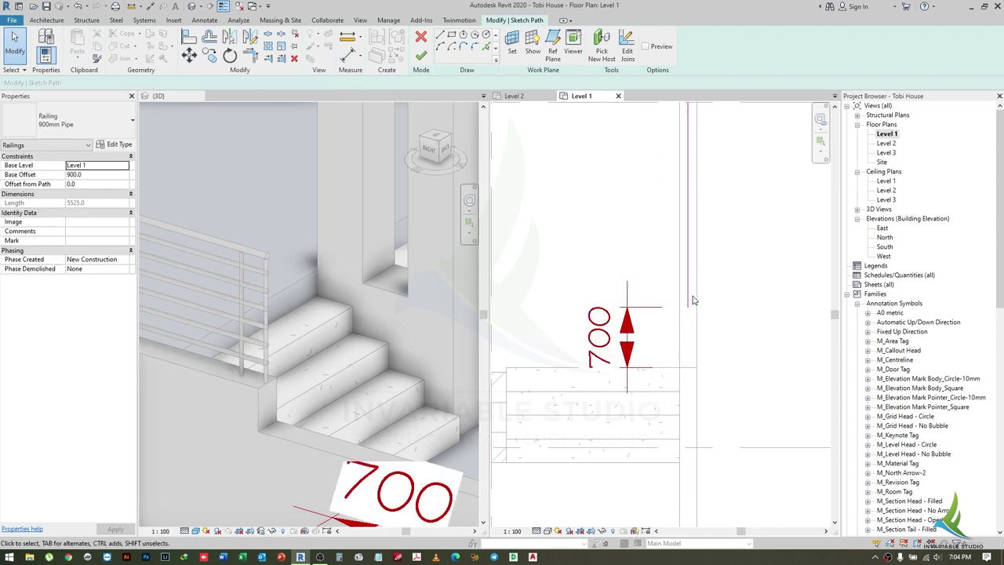
click(625, 314)
key(Delete)
middle_drag(548, 117, 586, 138)
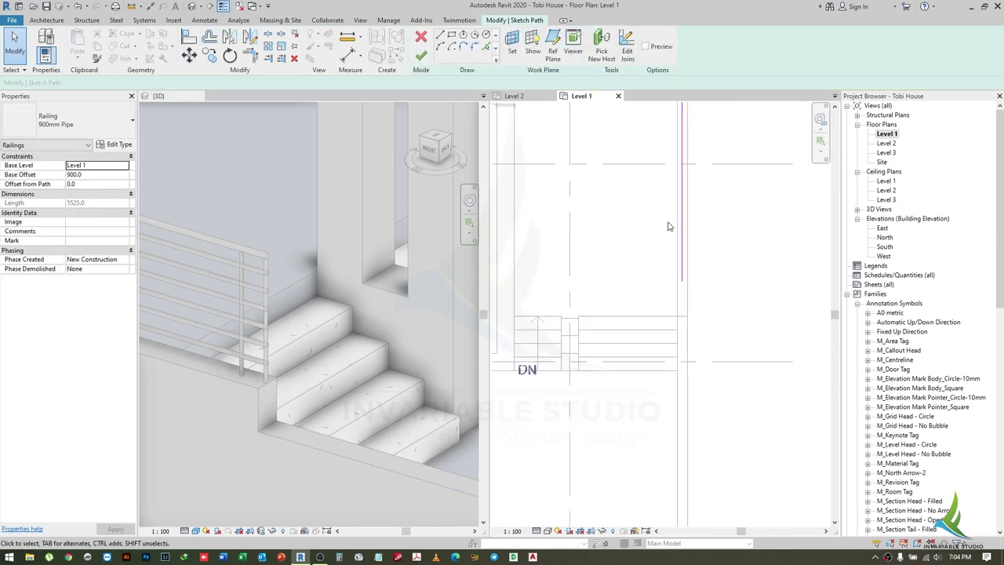
click(421, 55)
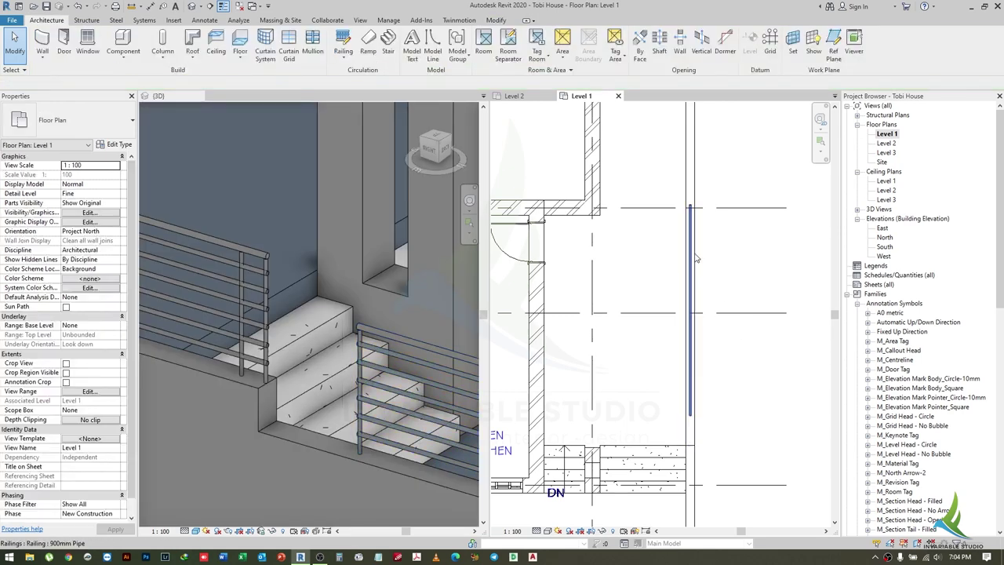
- Re-edit the path in 3D and align its end to the wall's end face, leaving 4825 mm
click(209, 54)
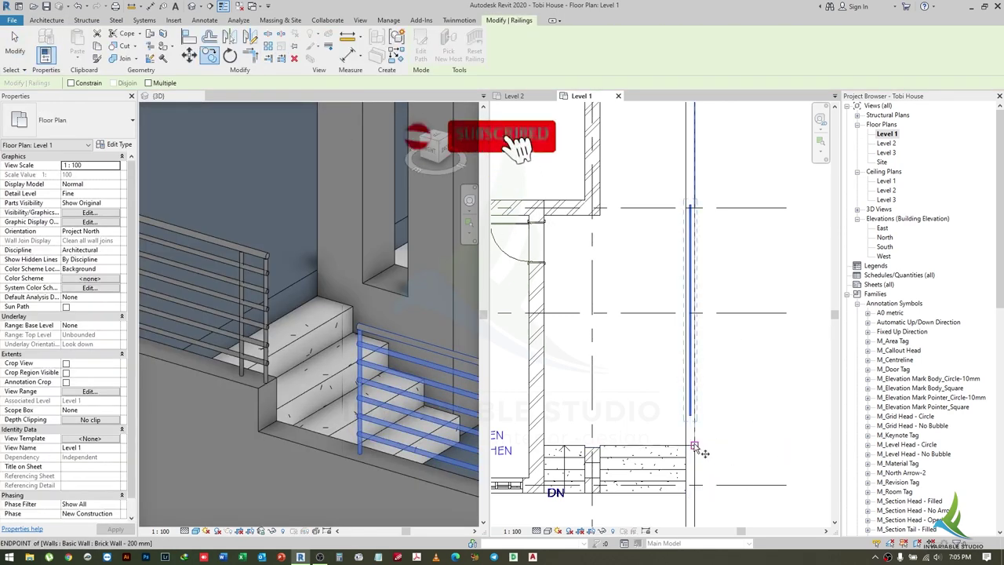
scroll(698, 208, up, 2)
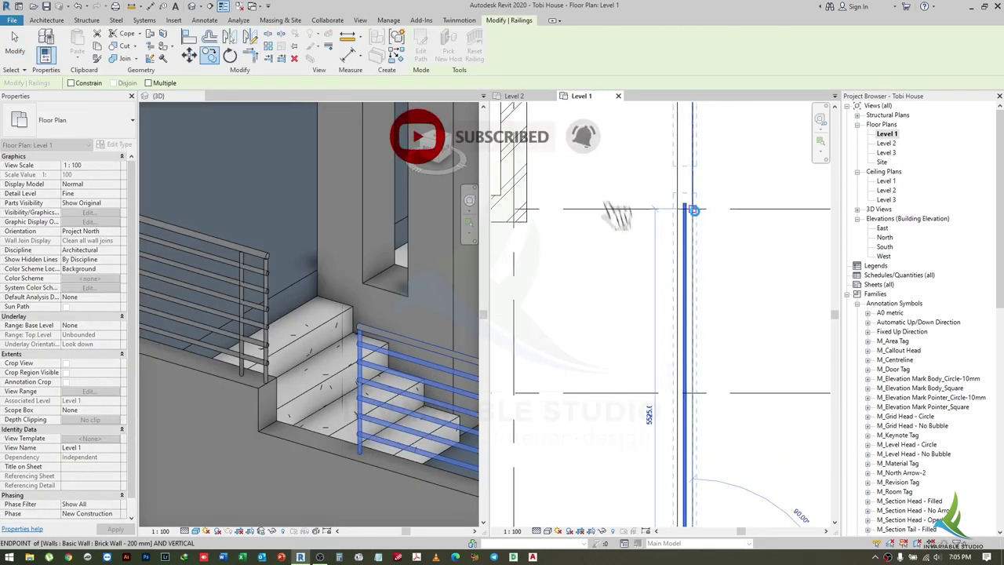
click(406, 359)
scroll(381, 350, up, 3)
scroll(372, 329, up, 2)
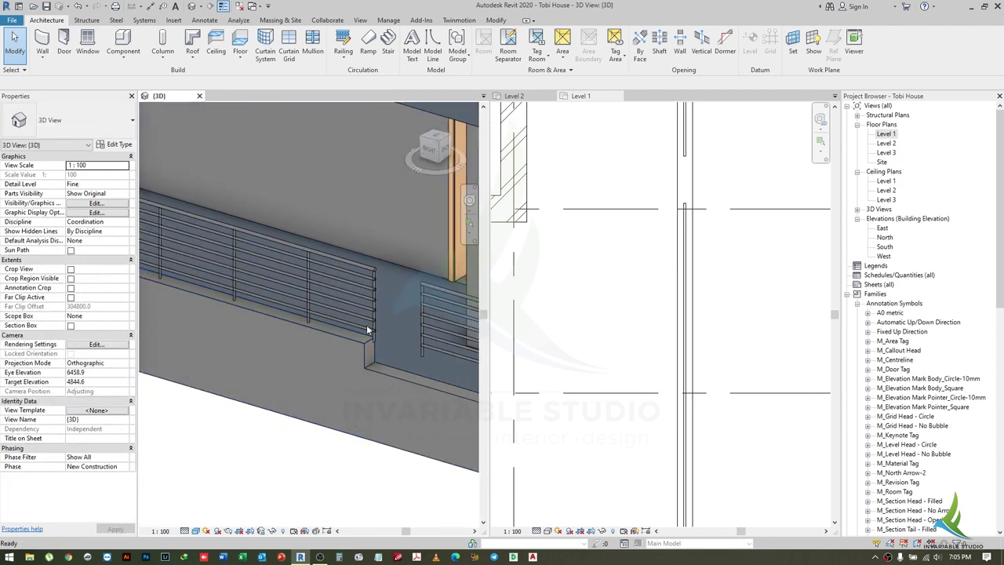
double_click(370, 320)
key(l)
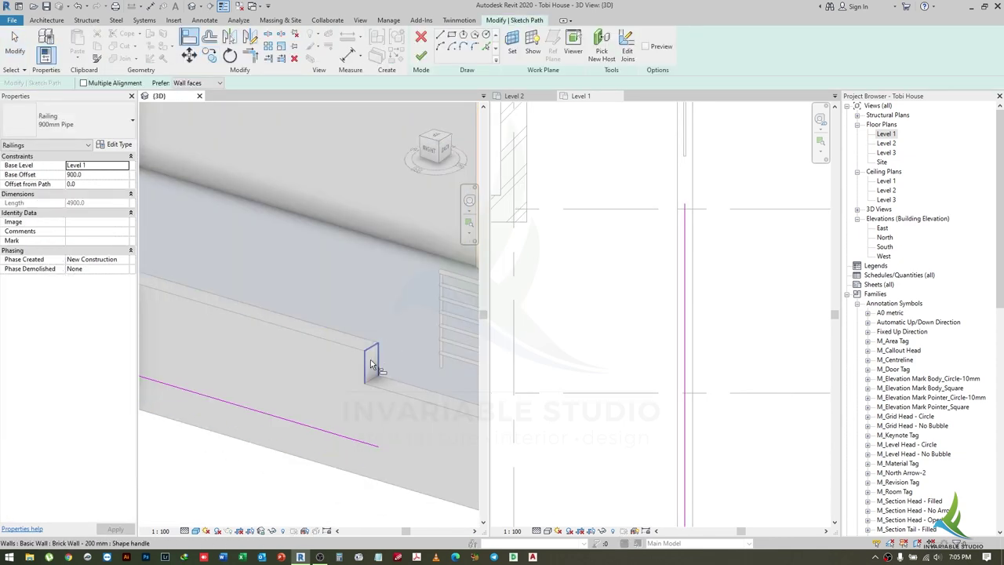
click(370, 359)
click(377, 449)
click(421, 59)
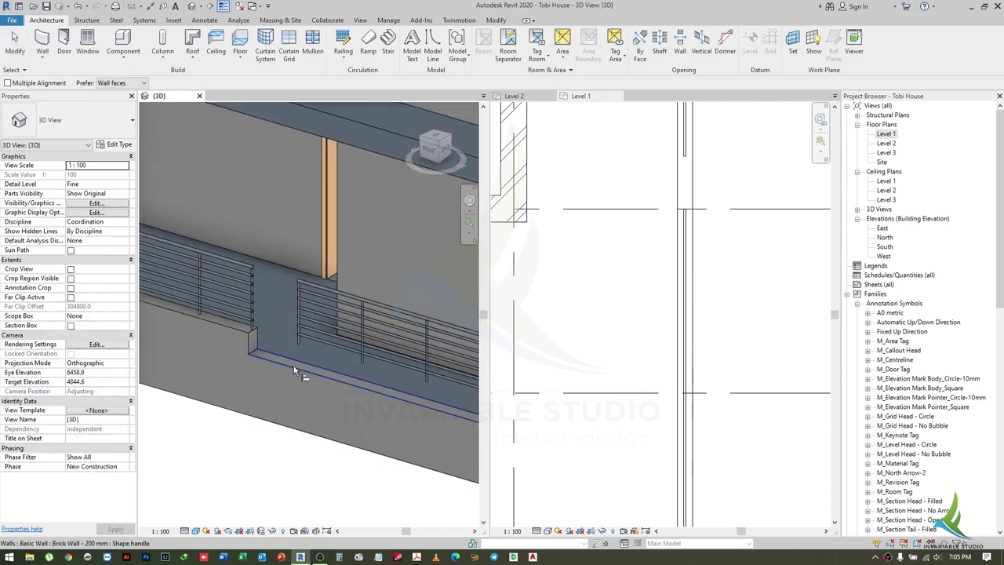
key(Escape)
- Make the Level 1 plan the active view again
scroll(284, 321, up, 2)
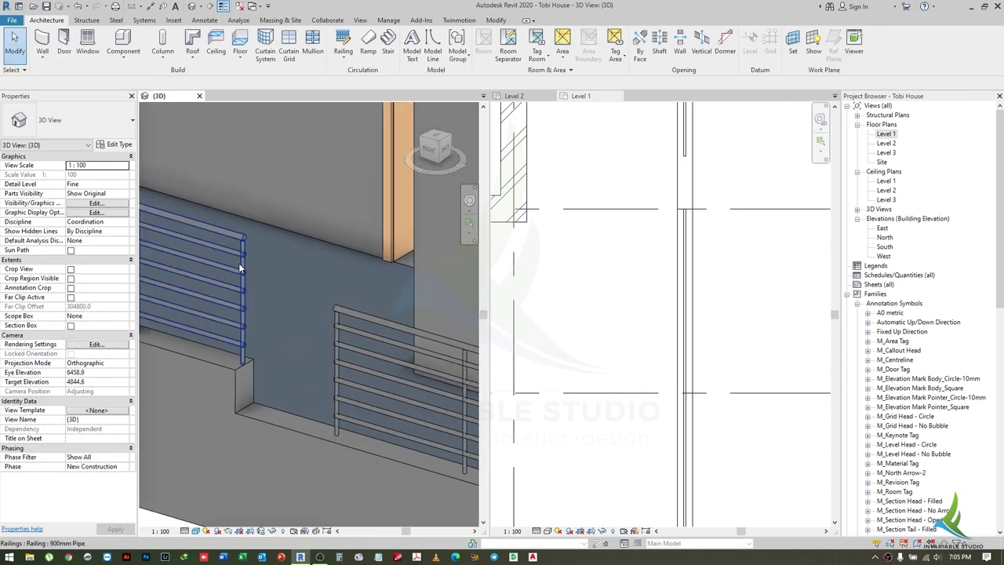
scroll(294, 313, up, 2)
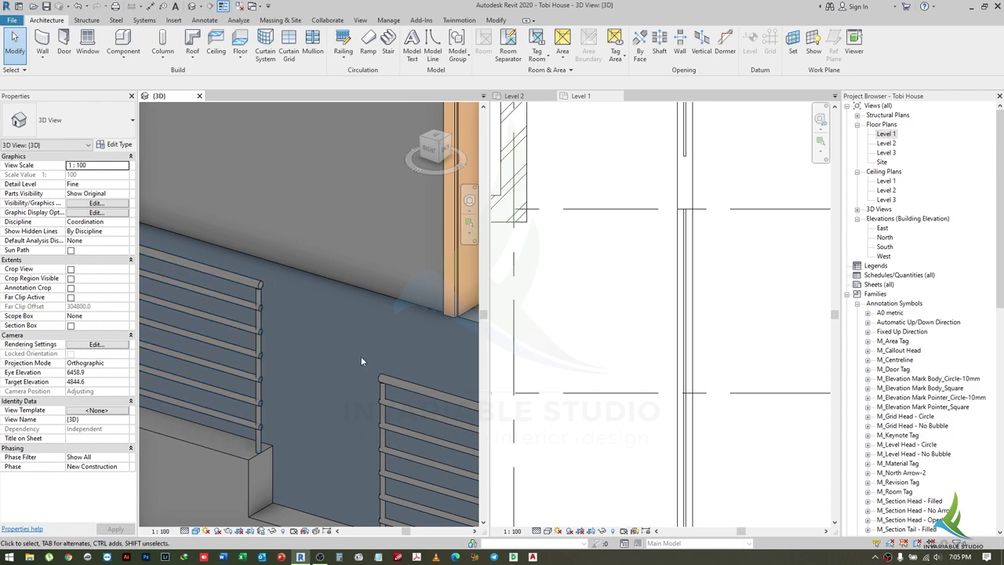
scroll(364, 367, down, 3)
click(693, 411)
- Add a 2500 mm path line at the wall corner, join it with Trim/Extend to Corner, and finish
scroll(693, 411, down, 2)
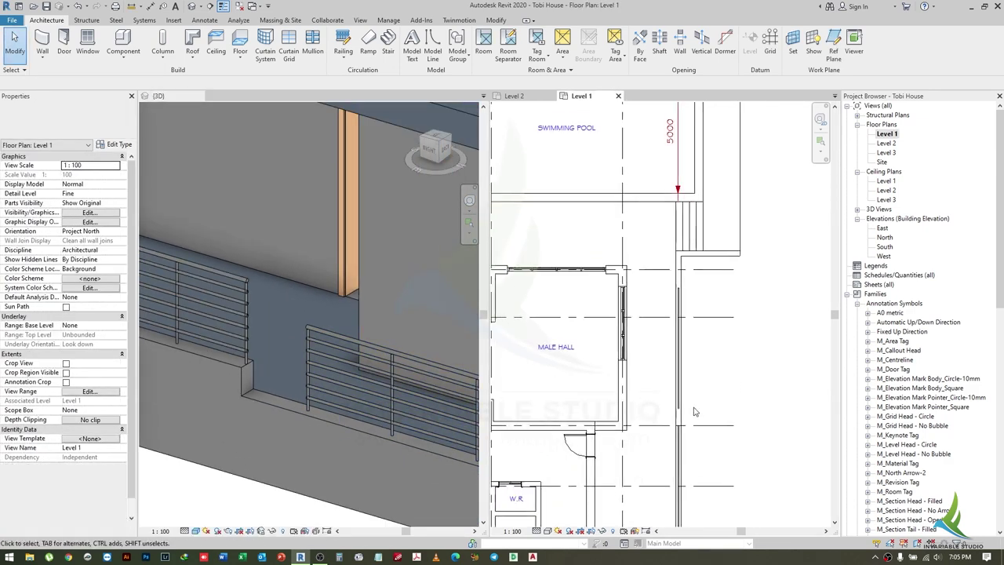
scroll(682, 376, down, 1)
double_click(672, 342)
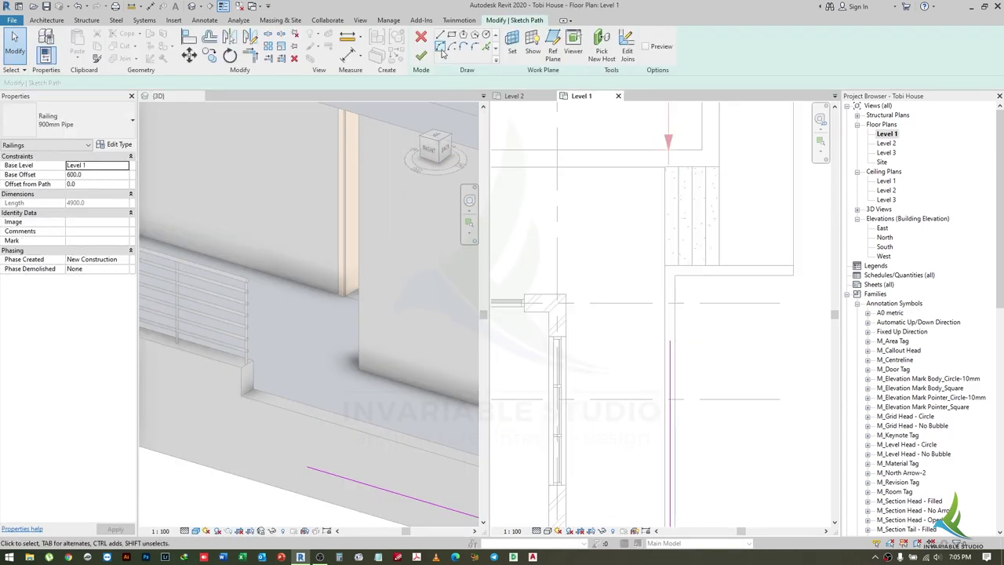
click(440, 35)
click(666, 275)
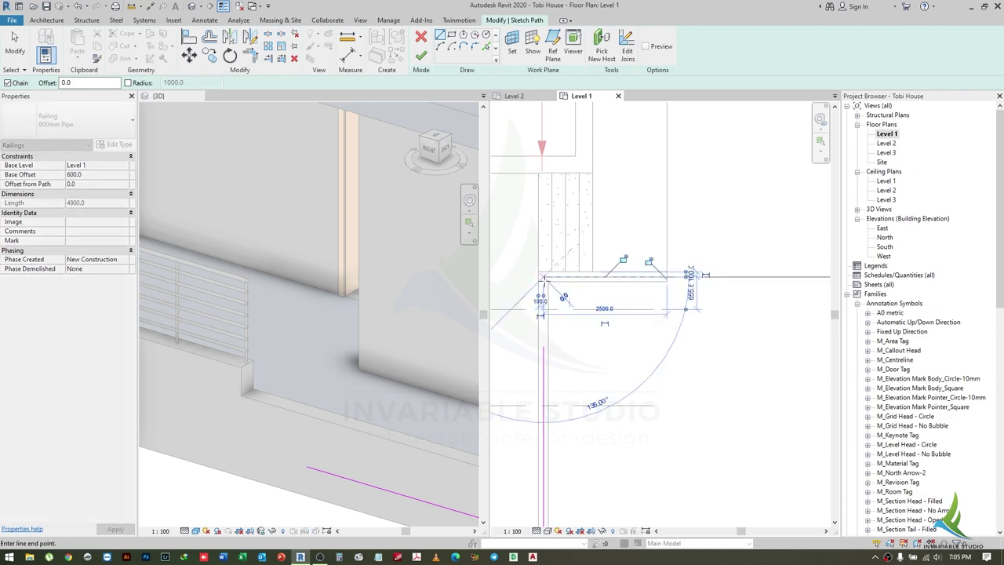
click(542, 278)
key(Escape)
key(t)
key(r)
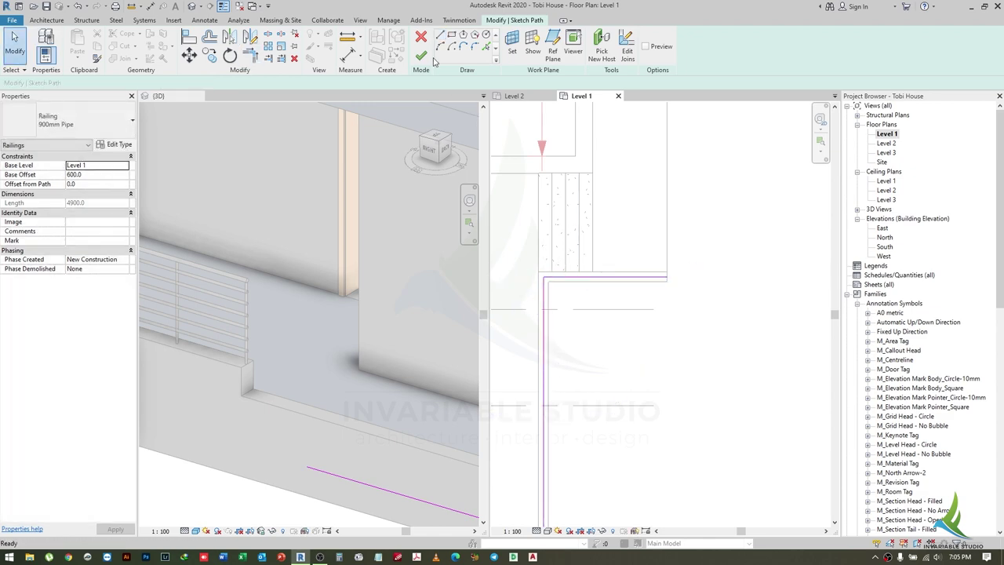
click(421, 56)
key(Escape)
mouse_move(362, 396)
shift+middle_down()
mouse_move(347, 388)
mouse_move(401, 443)
mouse_move(314, 435)
mouse_move(301, 422)
mouse_move(308, 433)
shift+middle_up()
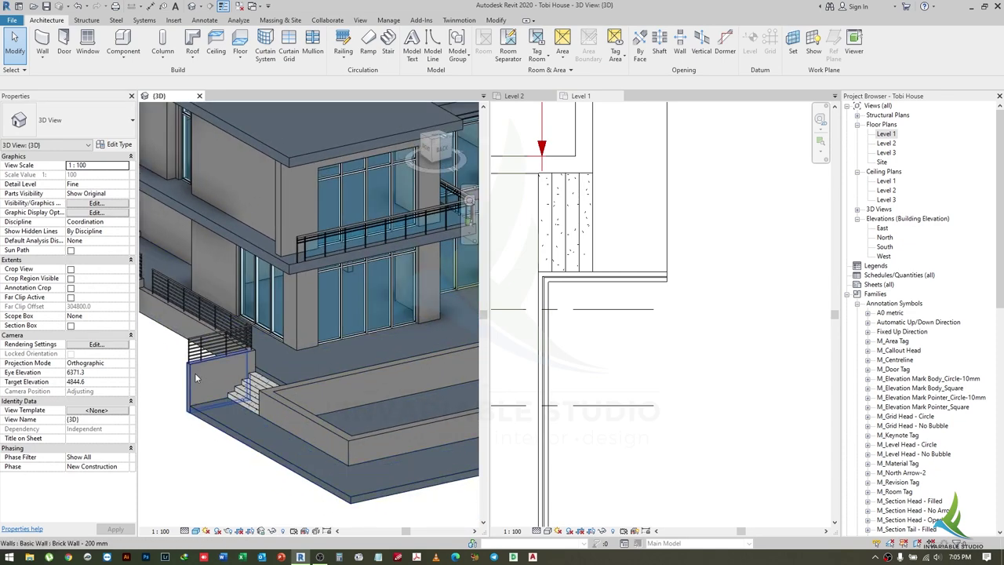
key(w)
key(a)
scroll(685, 317, down, 3)
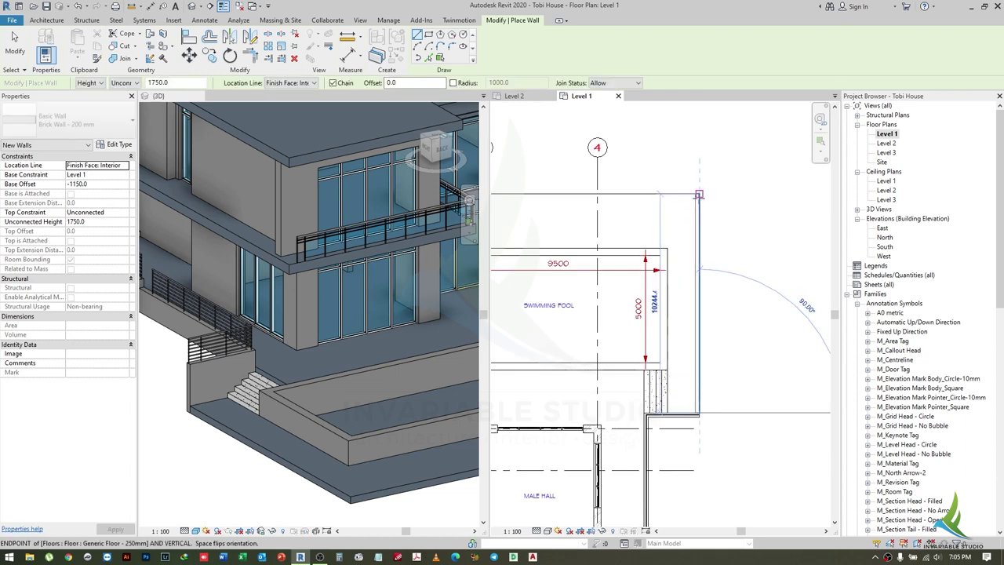
click(699, 193)
scroll(675, 246, down, 3)
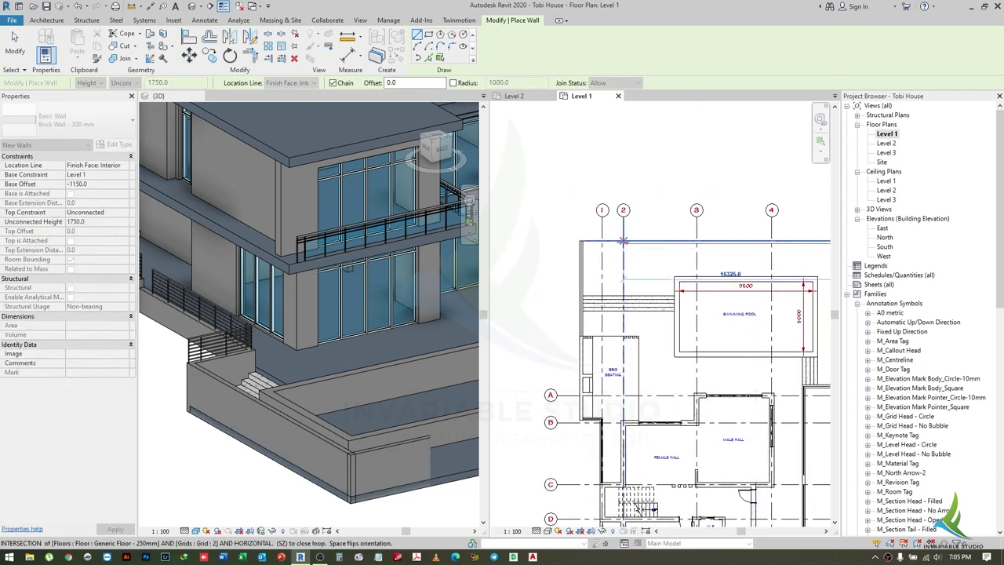
scroll(623, 241, down, 3)
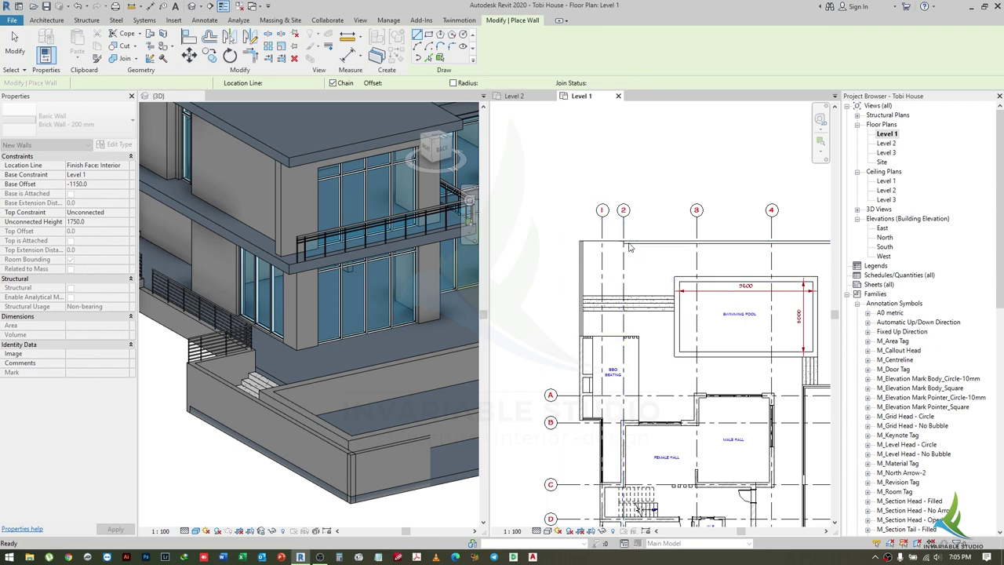
key(Escape)
key(Escape)
scroll(255, 432, down, 2)
scroll(255, 432, up, 2)
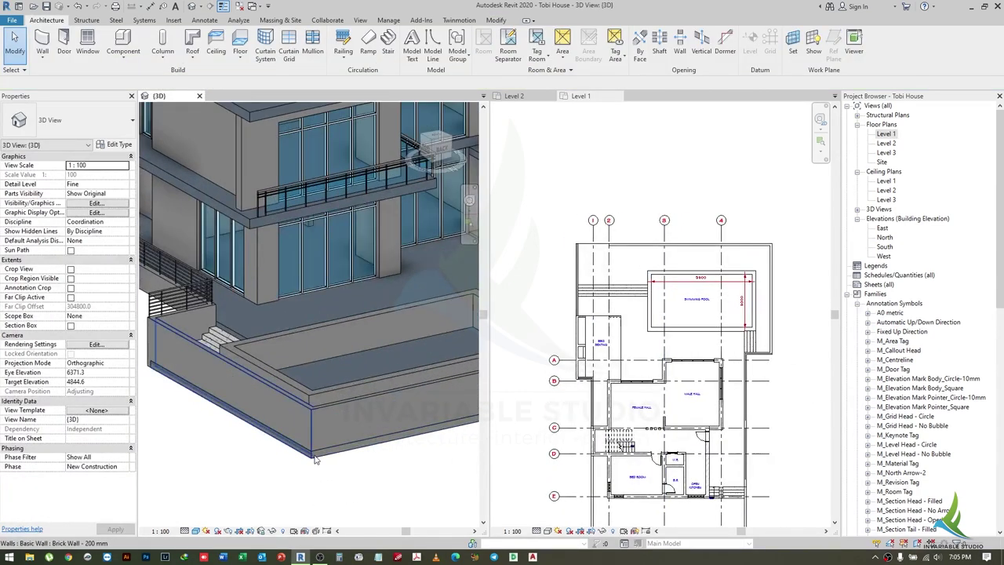
double_click(330, 424)
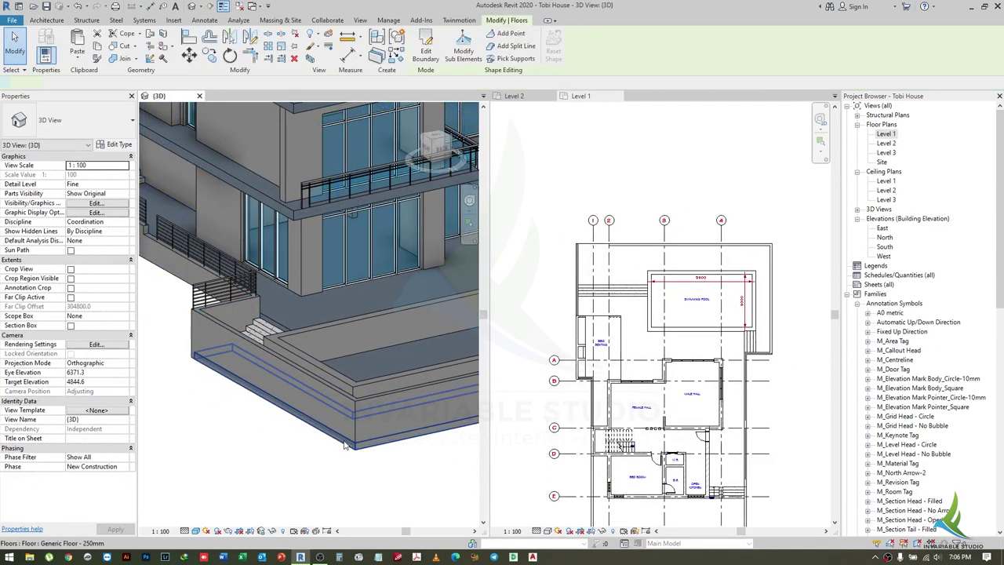
scroll(368, 414, up, 2)
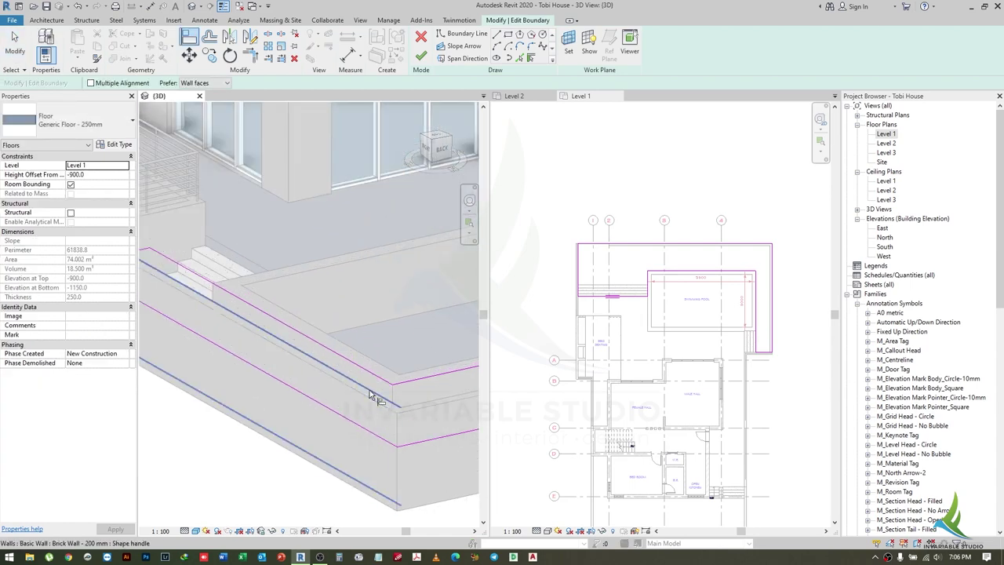
click(369, 389)
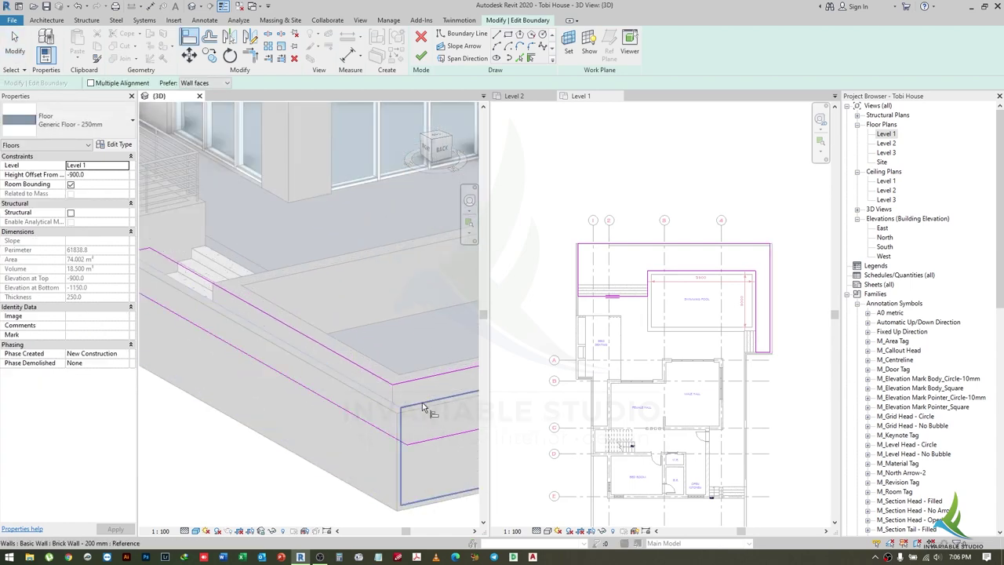
click(421, 56)
key(Escape)
scroll(384, 376, down, 5)
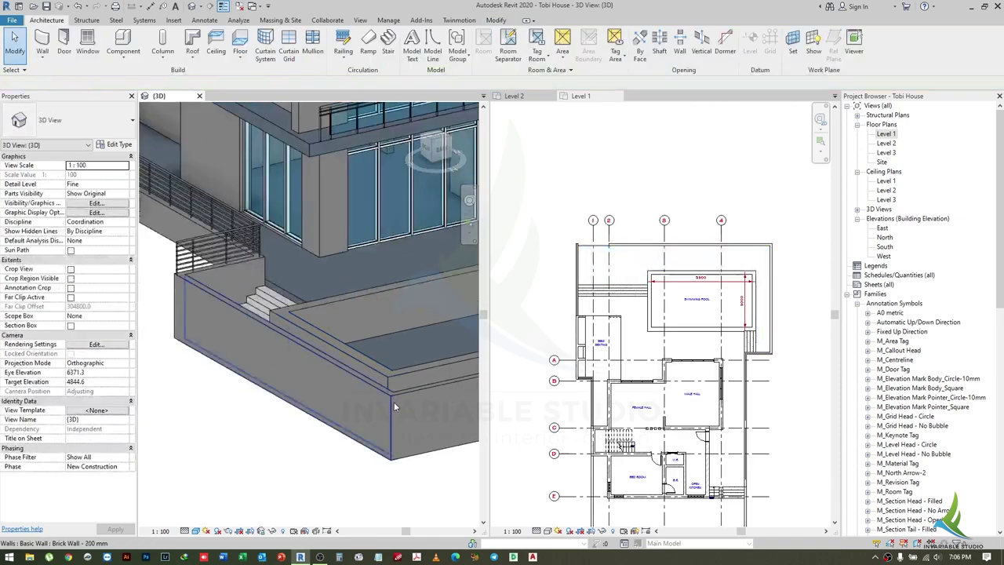
shift+middle_drag(393, 402, 318, 398)
scroll(320, 392, up, 2)
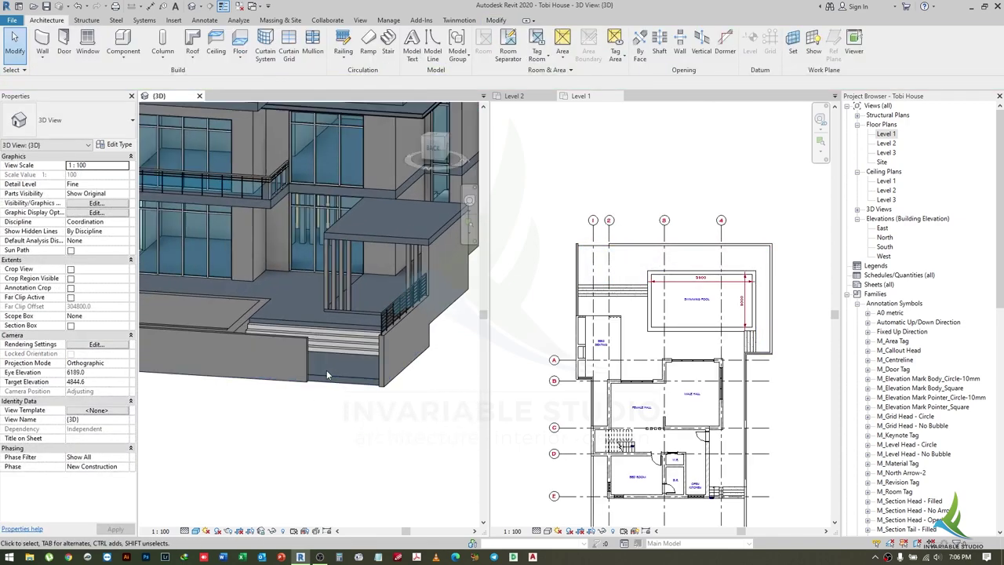
scroll(374, 360, up, 2)
scroll(345, 368, up, 2)
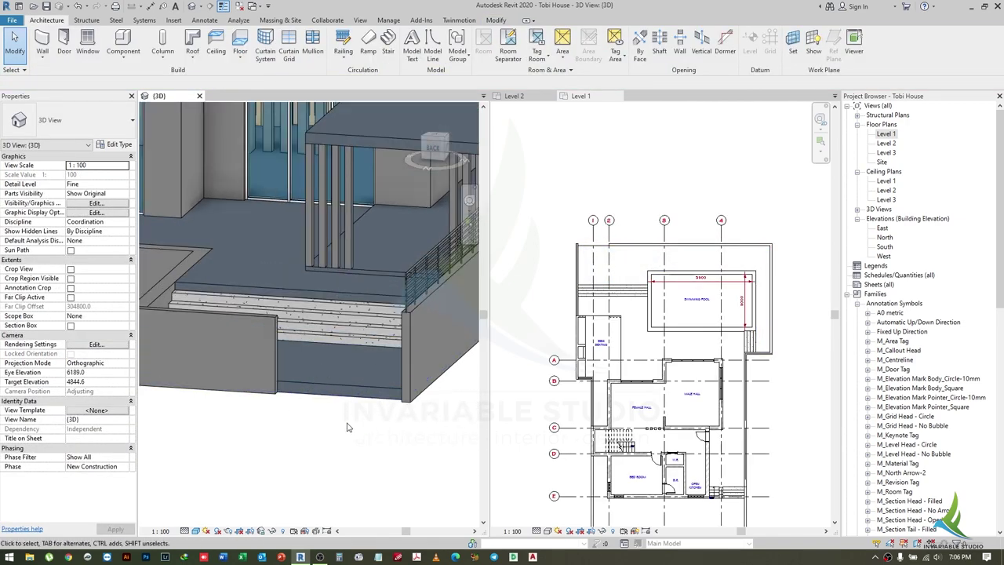
scroll(348, 427, down, 3)
scroll(316, 416, down, 2)
shift+middle_drag(316, 415, 334, 462)
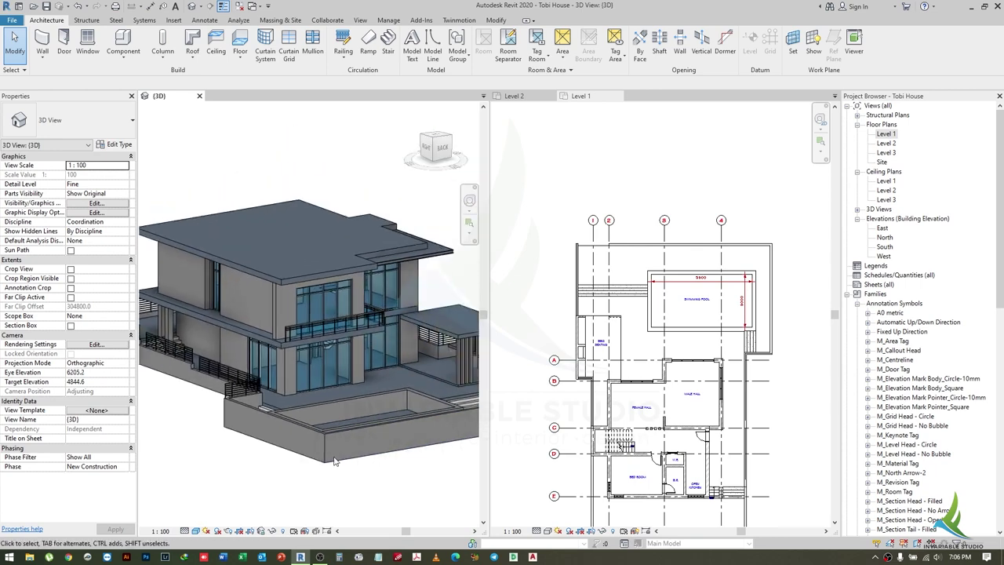
scroll(239, 402, up, 3)
scroll(776, 377, up, 3)
- Re-open the railing path and draw a new straight line beside the pool
scroll(706, 378, up, 3)
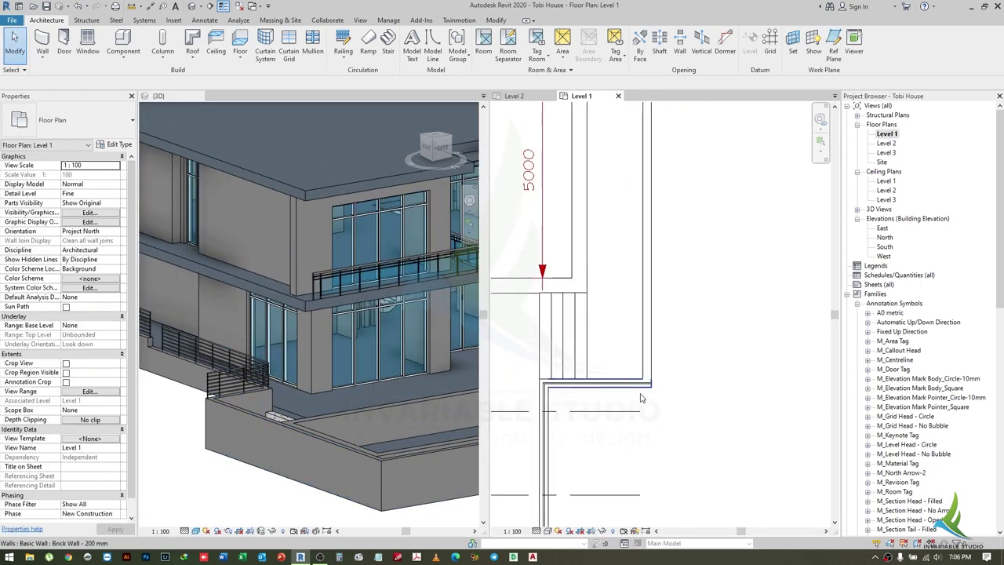
scroll(659, 380, up, 2)
double_click(647, 381)
click(648, 382)
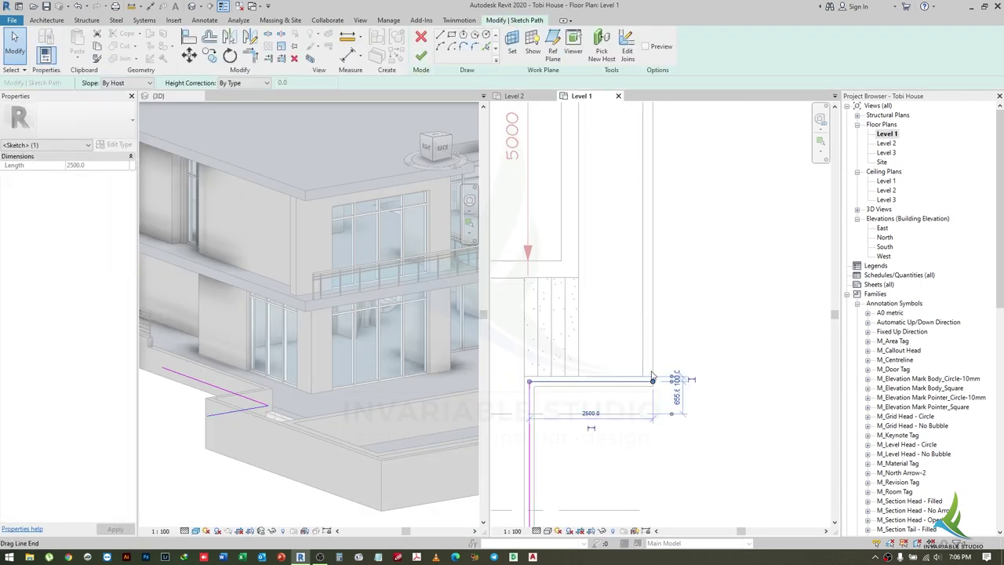
scroll(674, 384, down, 2)
key(l)
key(i)
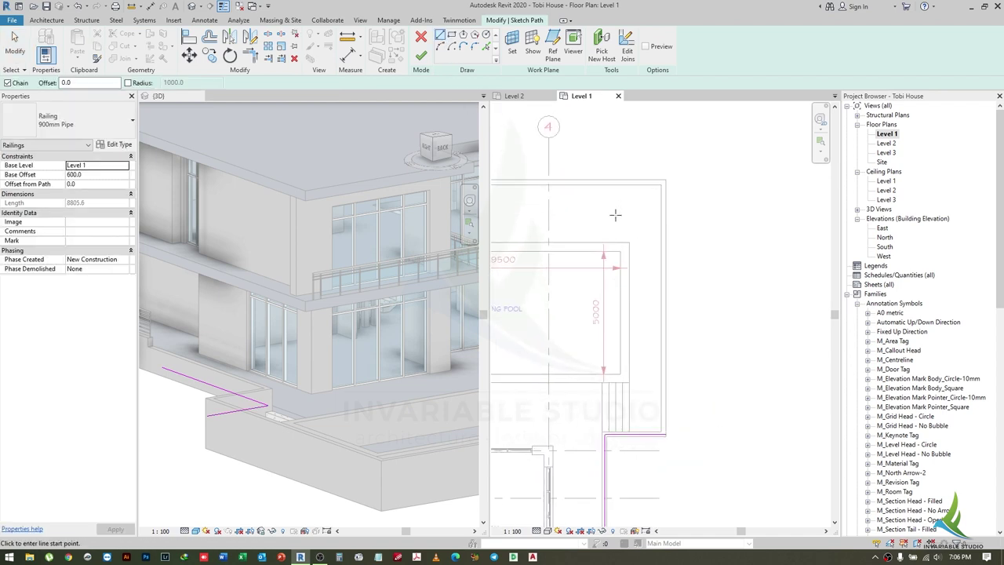
scroll(615, 214, down, 2)
scroll(615, 214, up, 2)
mouse_move(614, 214)
middle_down()
mouse_move(502, 263)
mouse_move(729, 243)
middle_up()
click(740, 246)
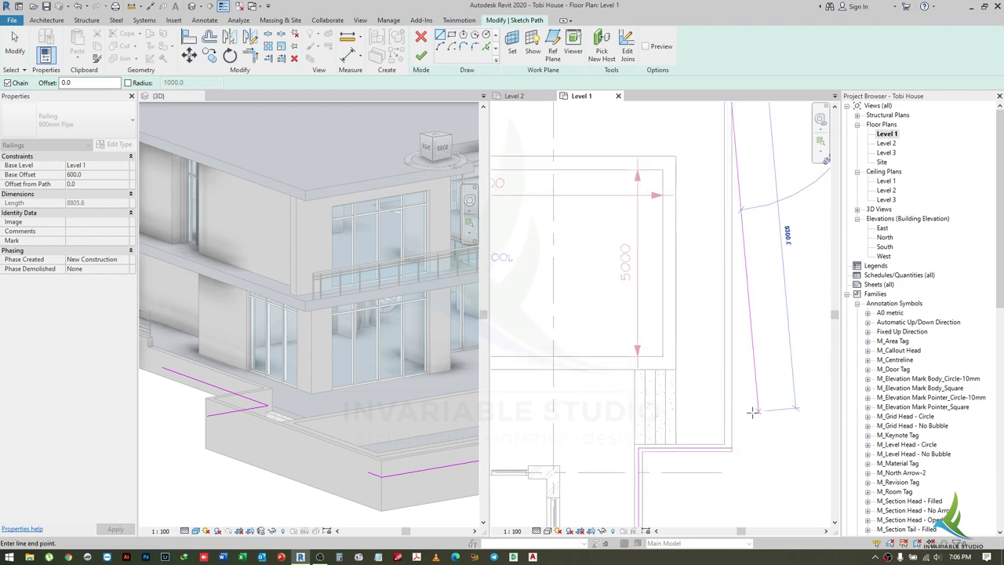
click(752, 411)
key(Escape)
key(Escape)
- Finish the sketch so a 34175 mm railing wraps the lower terrace, then view it in 3D
scroll(683, 367, up, 2)
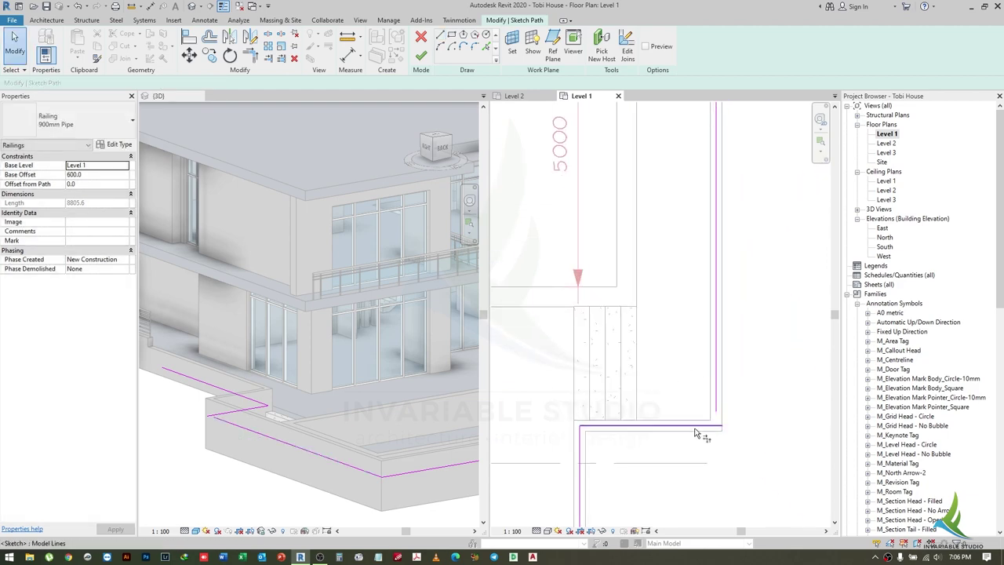
click(421, 57)
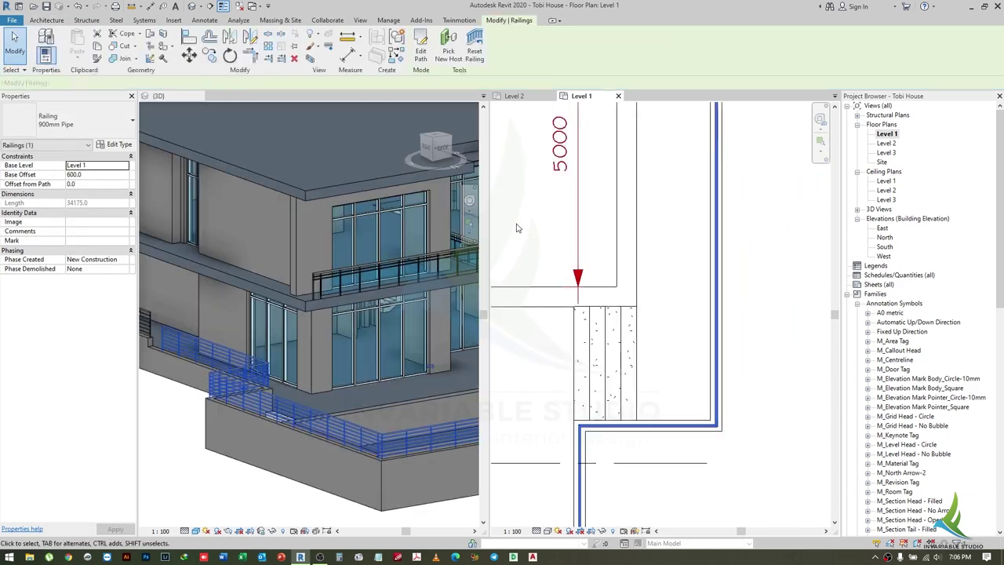
key(Escape)
shift+middle_drag(369, 487, 298, 408)
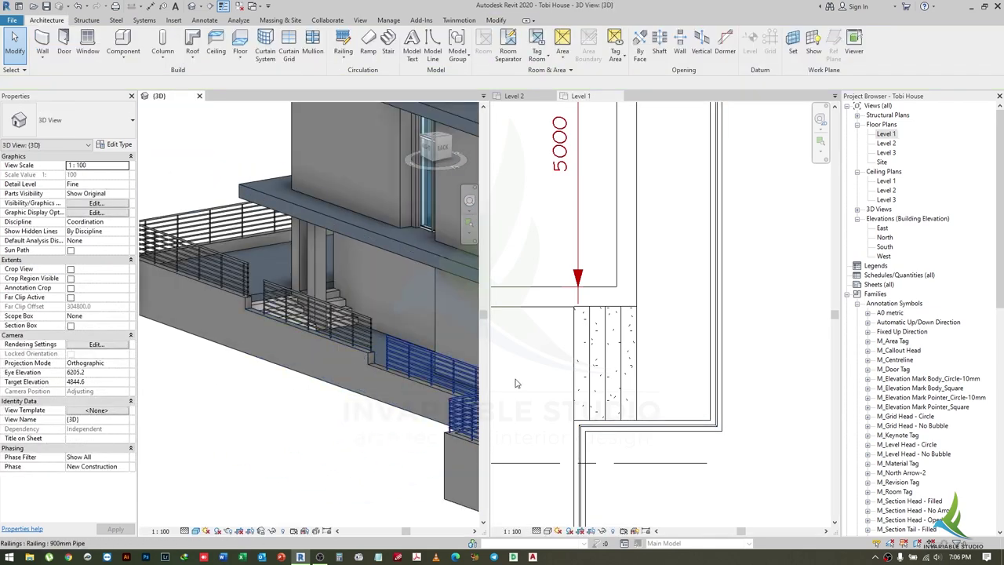
click(679, 353)
scroll(679, 353, down, 2)
scroll(679, 345, down, 2)
- Draw a building section line across the terrace railing in the Level 1 plan
scroll(686, 329, down, 2)
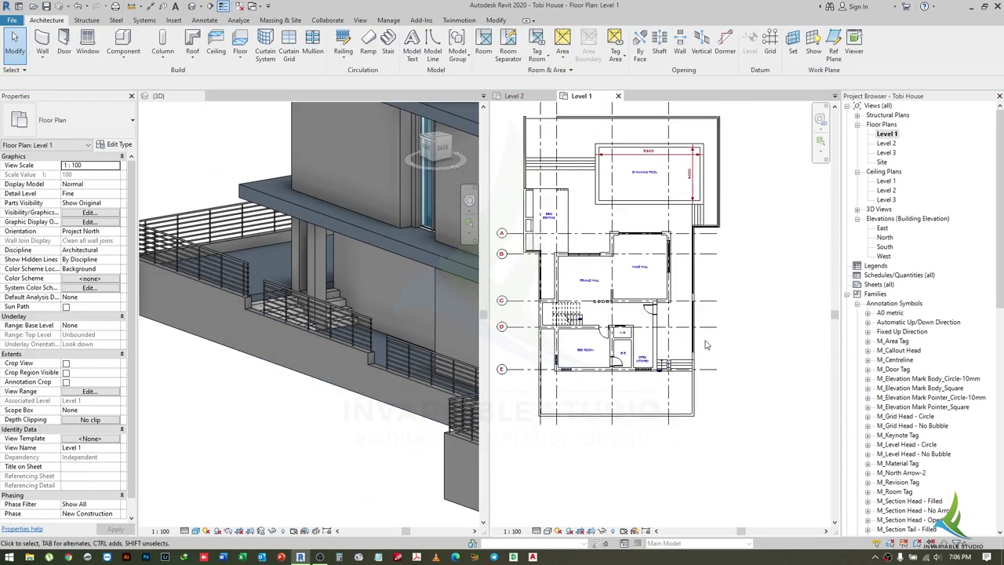
scroll(694, 317, up, 3)
scroll(694, 318, up, 3)
scroll(650, 352, up, 2)
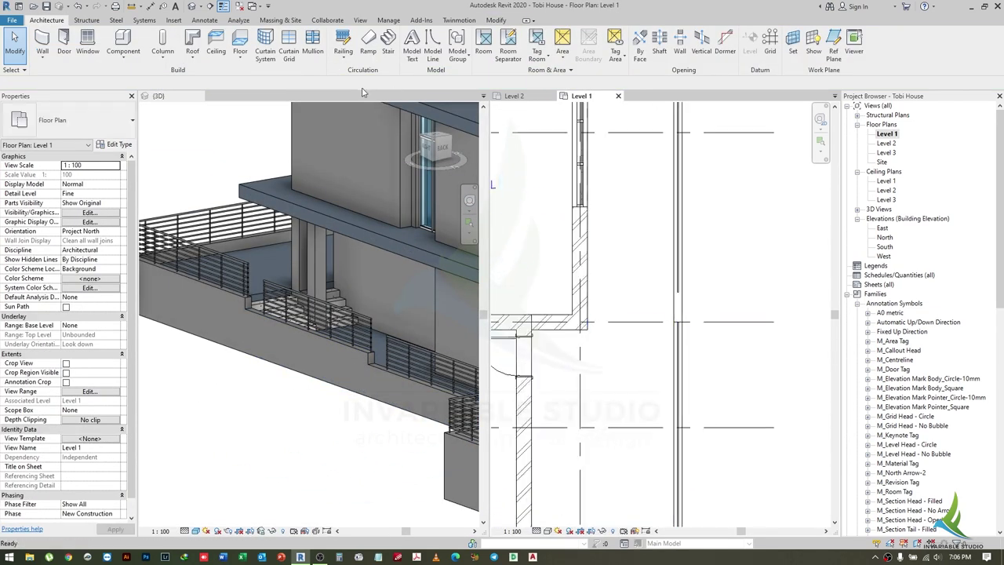
click(211, 7)
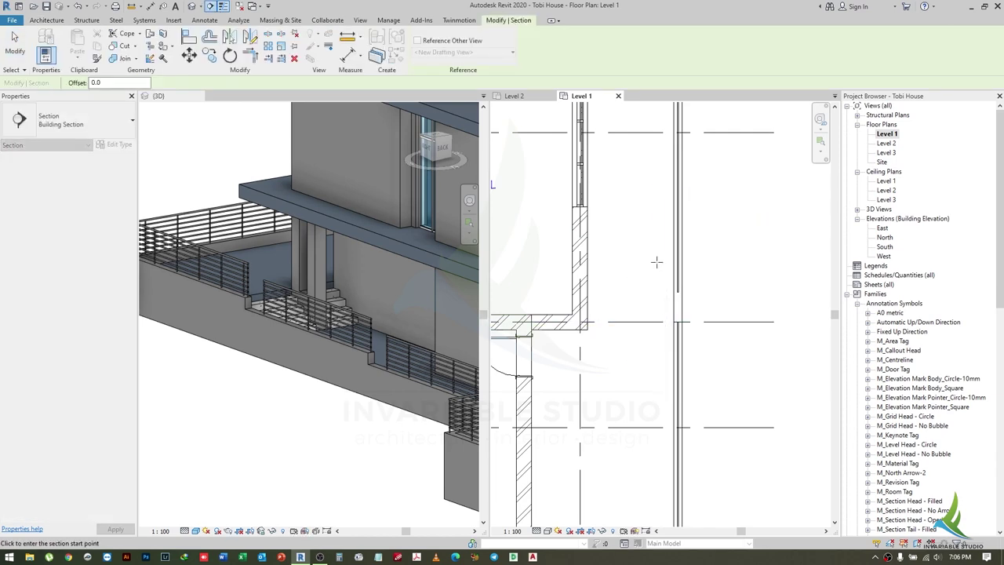
click(656, 261)
click(657, 354)
- Go to the Section 1 view and select the railing there
right_click(657, 291)
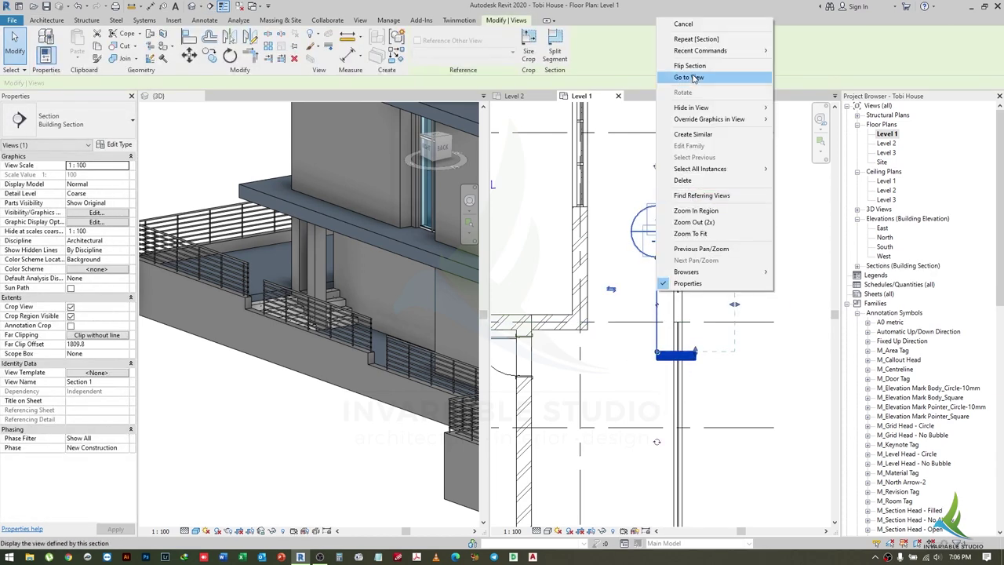
click(694, 77)
scroll(654, 369, up, 2)
scroll(617, 338, up, 2)
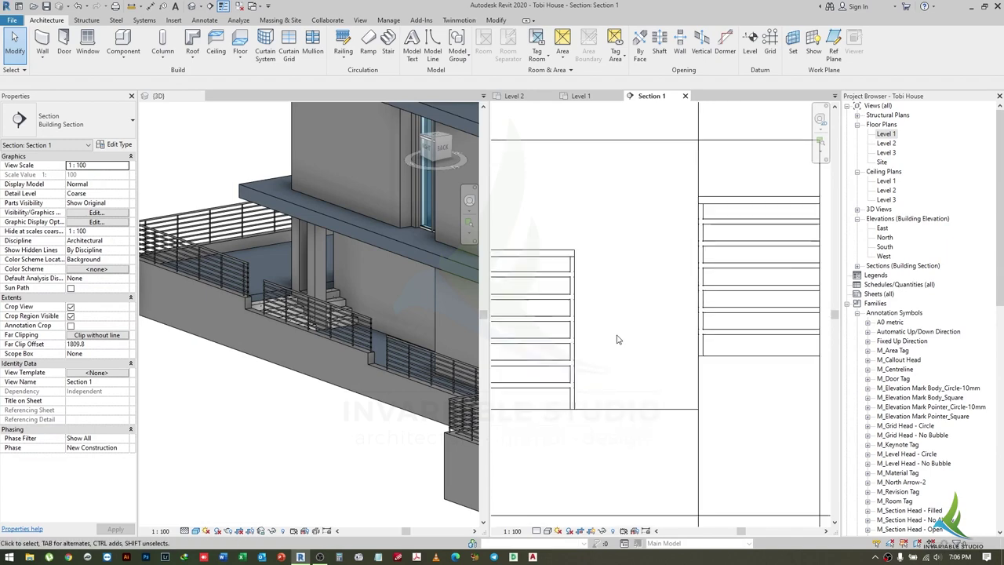
scroll(617, 339, up, 1)
scroll(627, 325, down, 1)
click(568, 284)
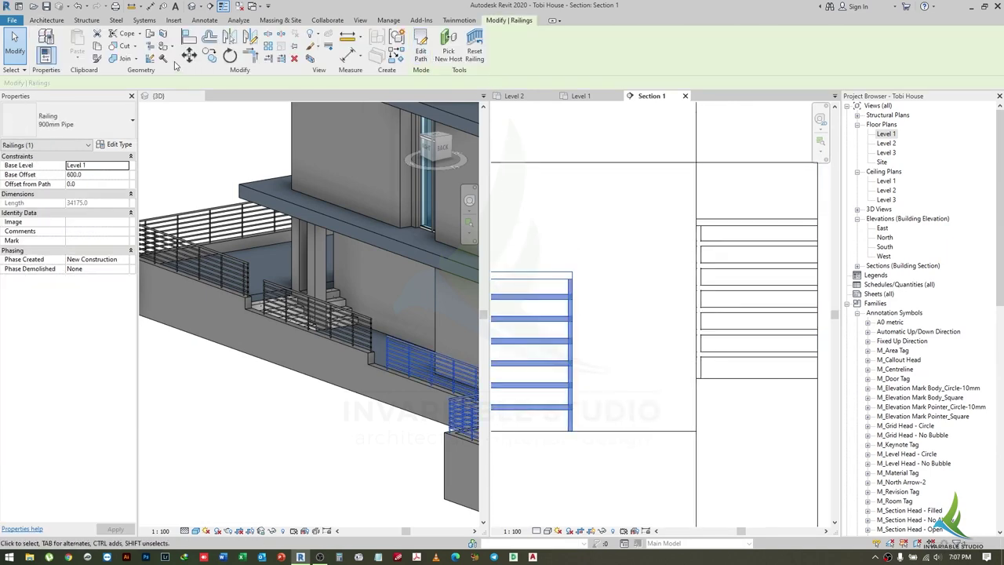
- Create a Model In-Place element in the Railings category, keeping the name Railings 1
key(Escape)
click(117, 62)
click(141, 85)
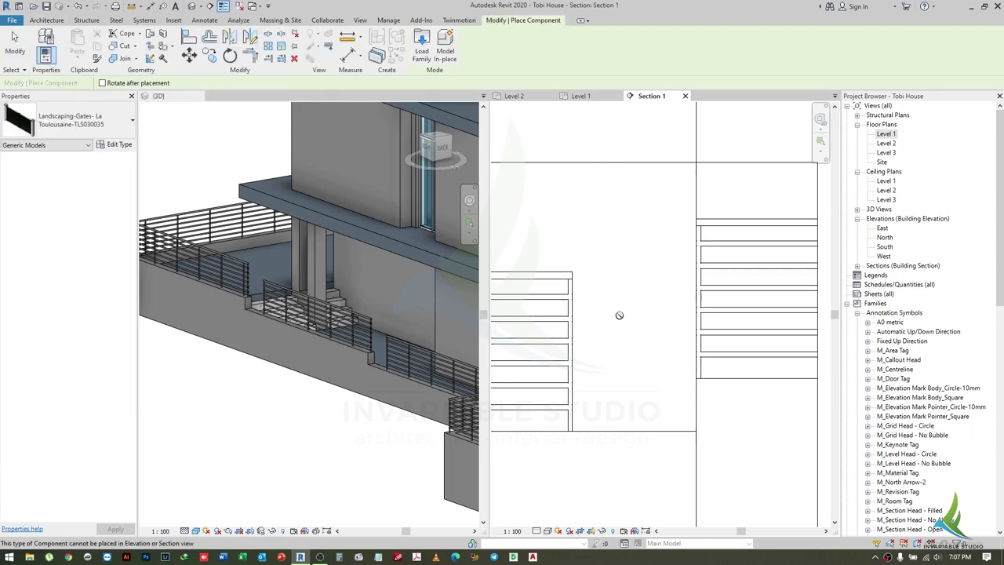
key(Escape)
click(123, 59)
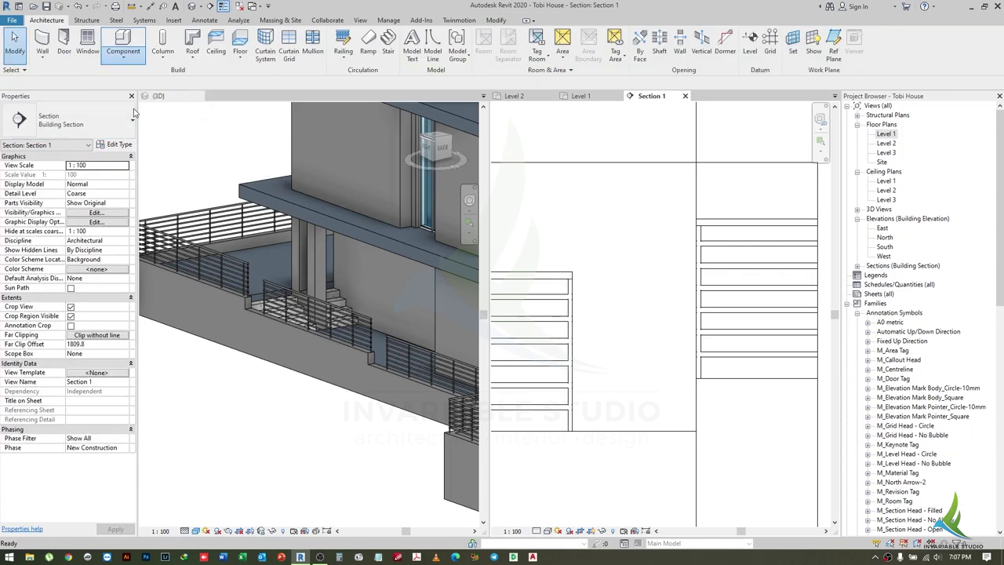
click(141, 105)
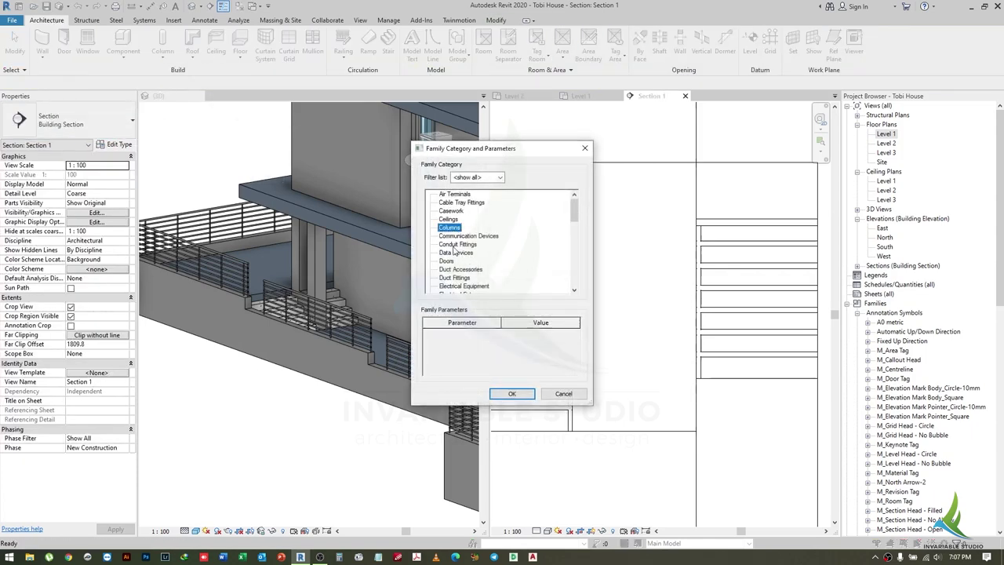
scroll(453, 250, down, 7)
click(453, 278)
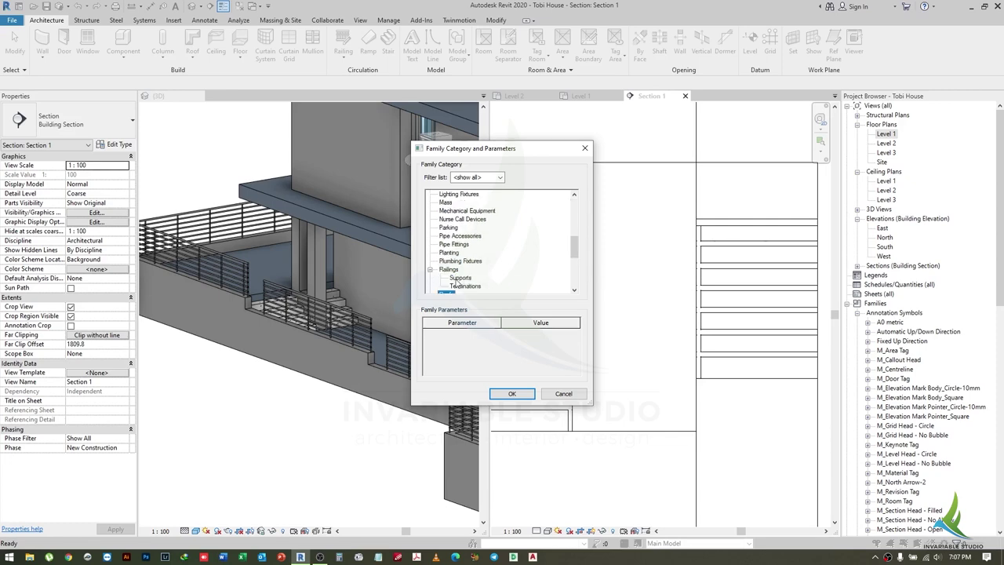
click(522, 397)
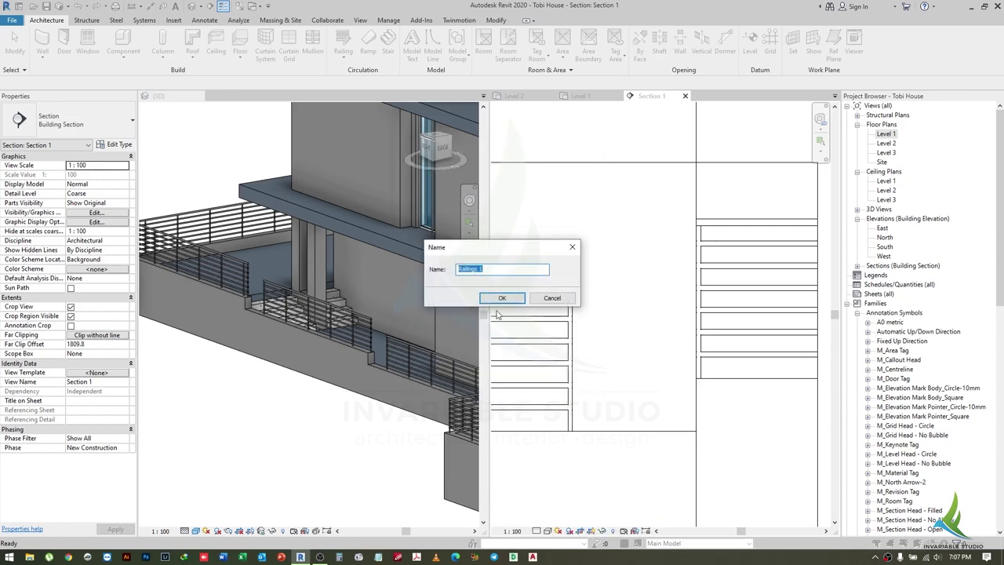
click(502, 298)
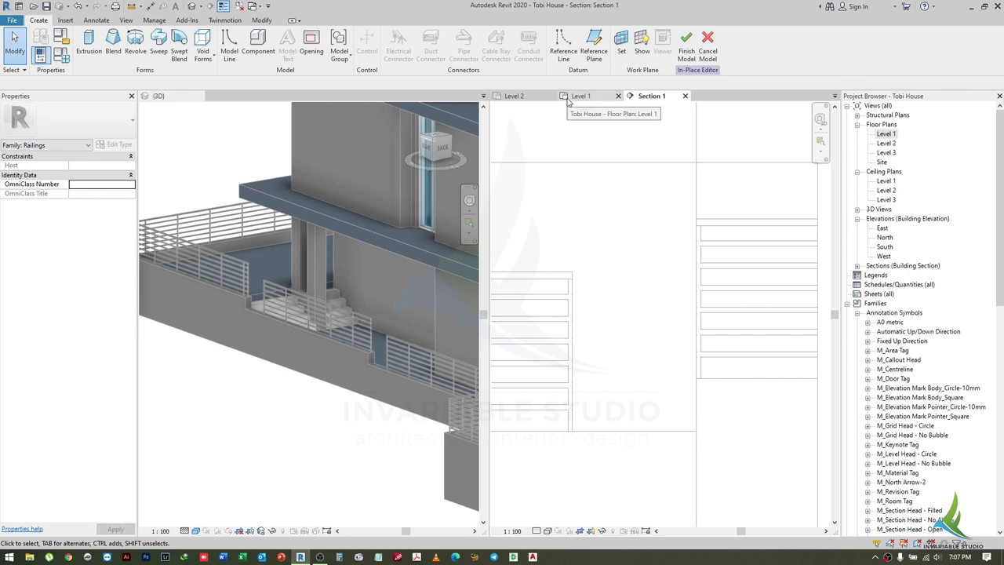
- Start a new sweep path sketch, using the picked wall face as the work plane
click(158, 55)
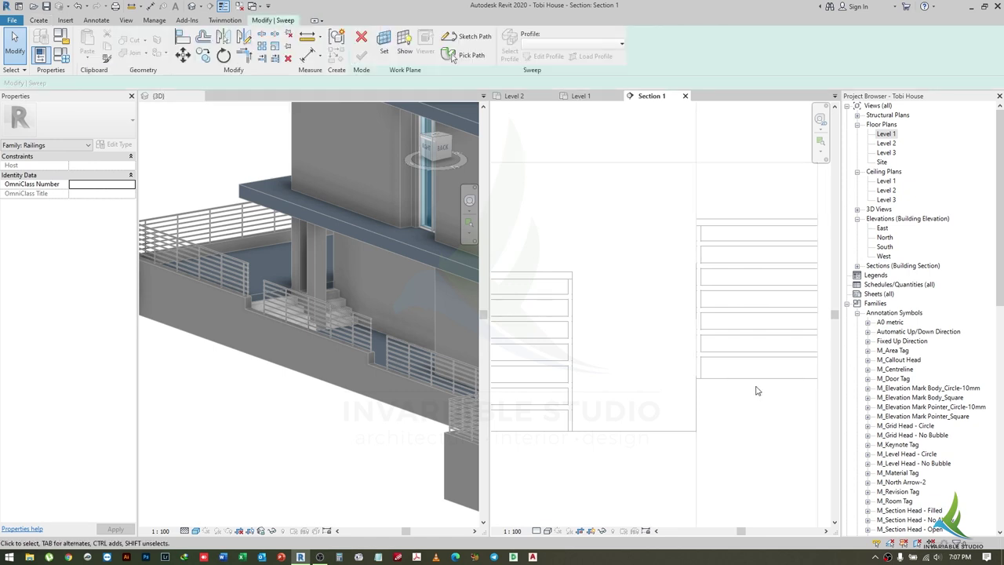
click(470, 36)
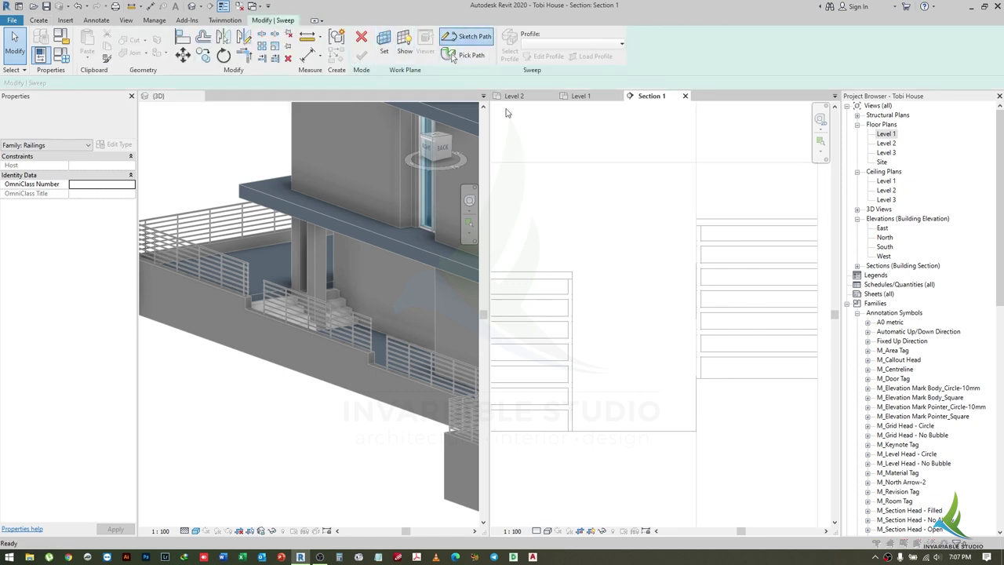
click(508, 279)
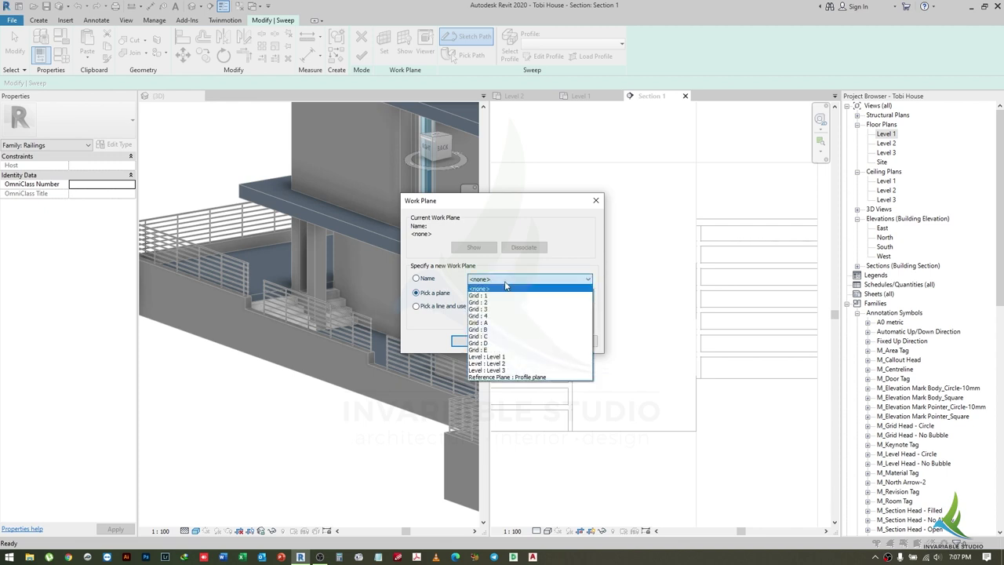
click(432, 298)
click(522, 281)
click(531, 307)
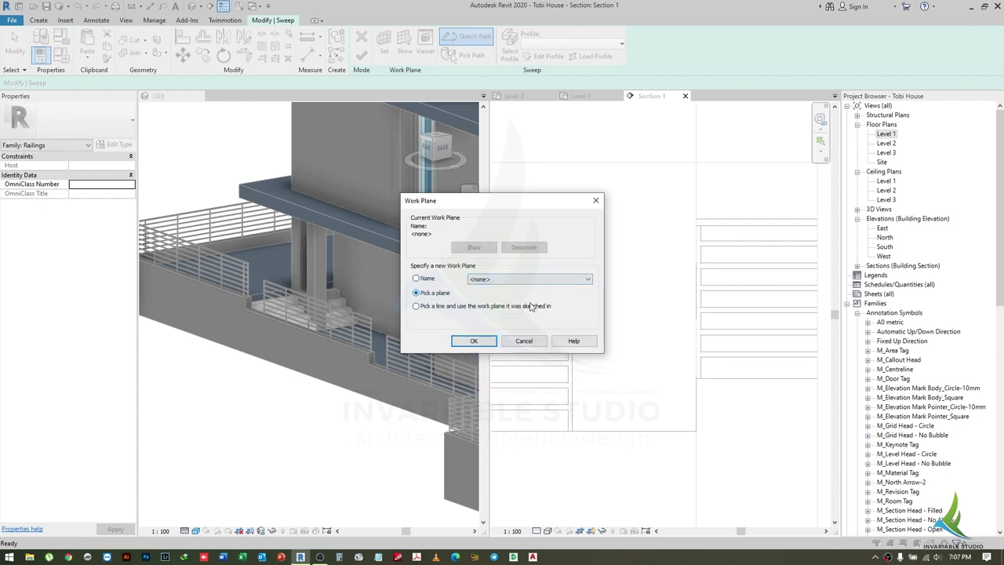
click(474, 340)
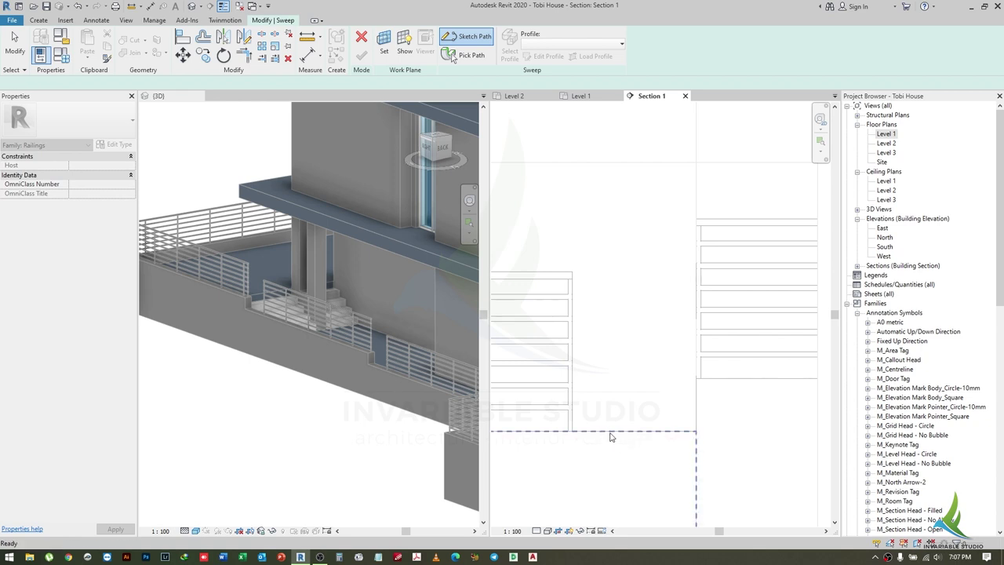
click(610, 437)
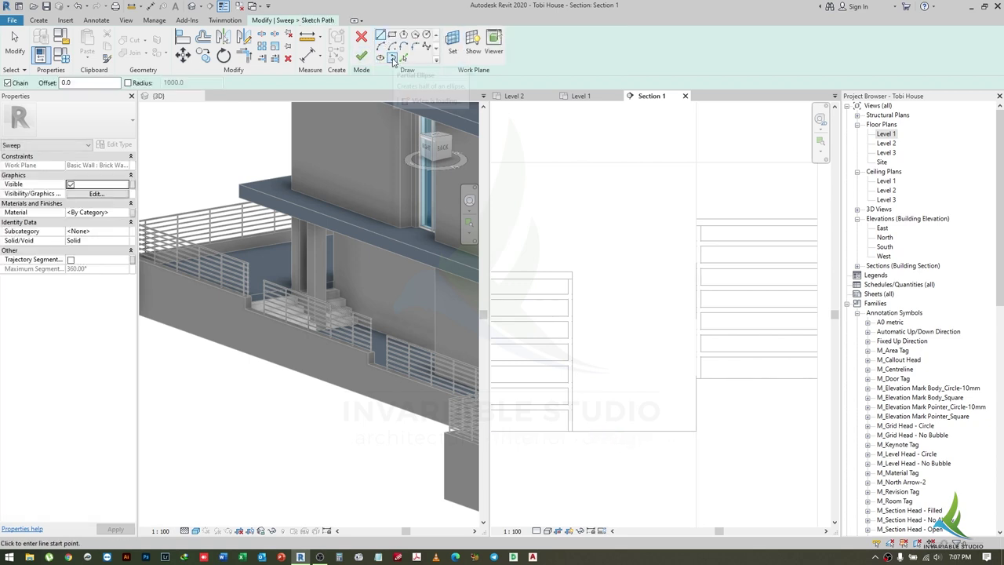
- Draw a spline from the lower railing, through a bend point, up to the upper railing
click(425, 46)
scroll(580, 276, up, 2)
scroll(662, 263, down, 2)
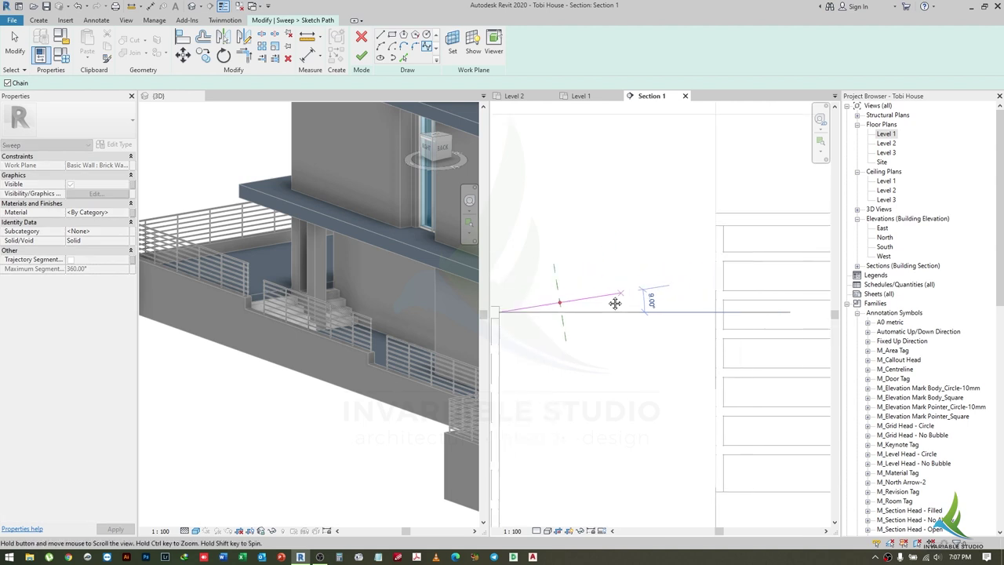
click(610, 298)
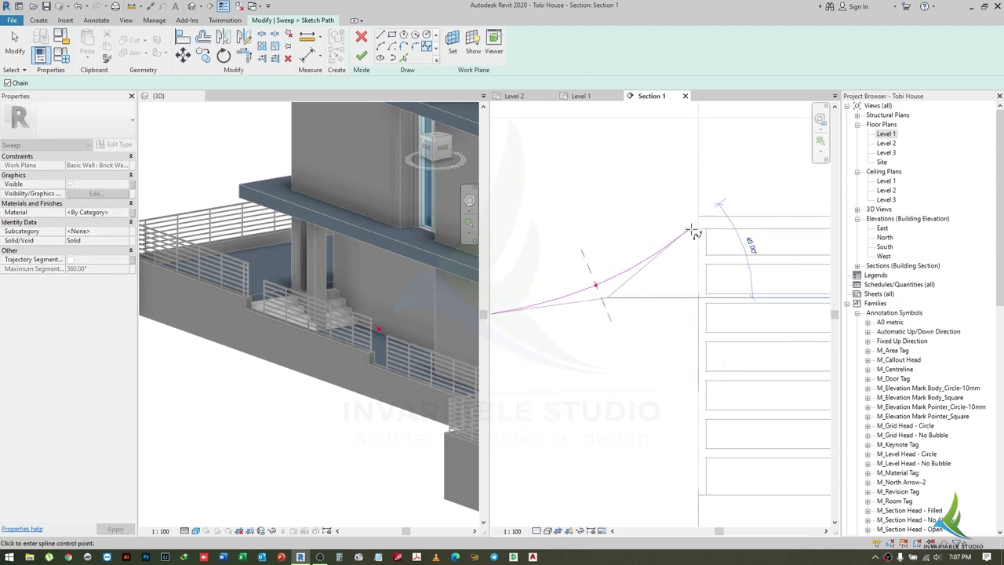
click(653, 233)
click(700, 223)
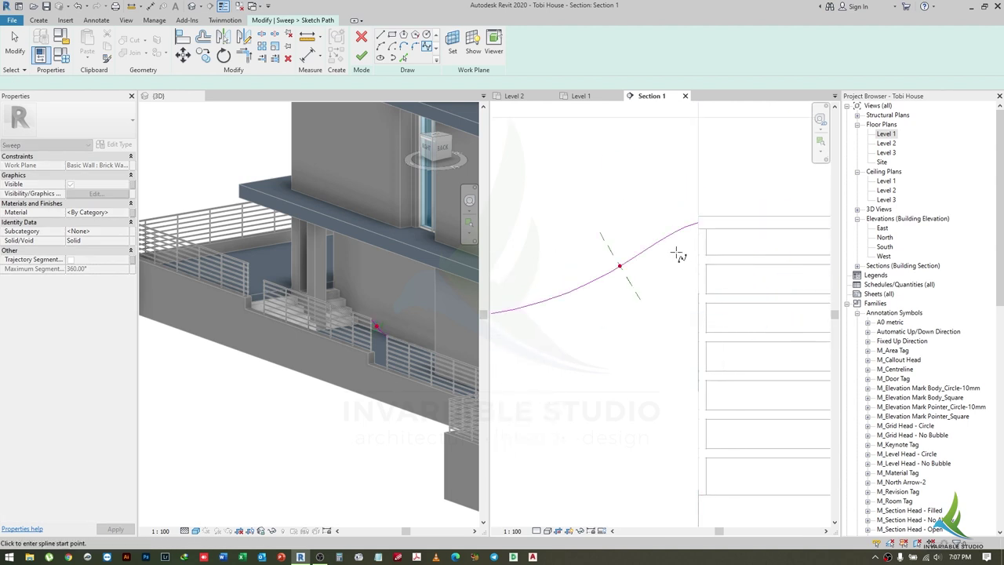
key(Escape)
- Drag the spline's end tangents toward horizontal to form a level S-curve
click(641, 276)
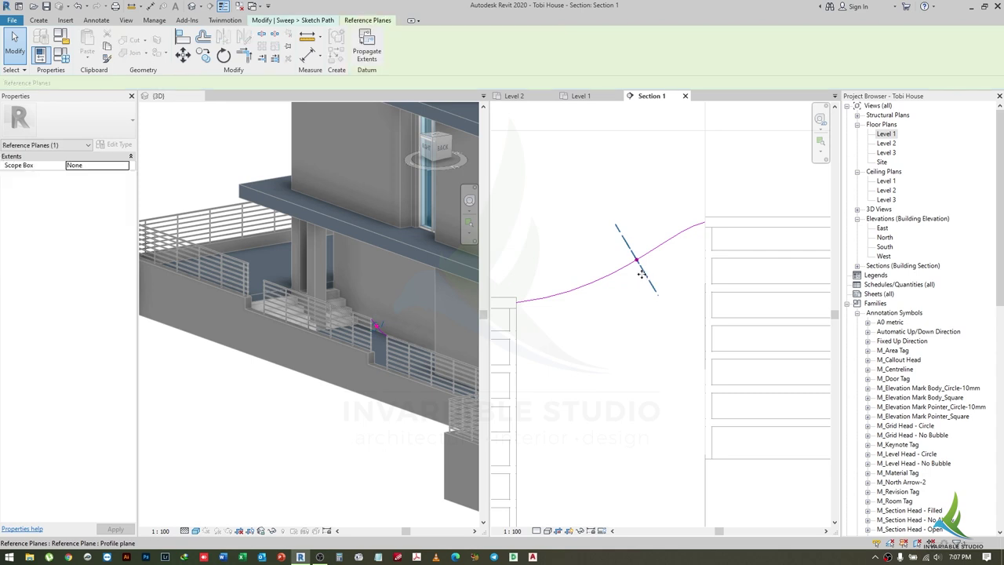
click(656, 251)
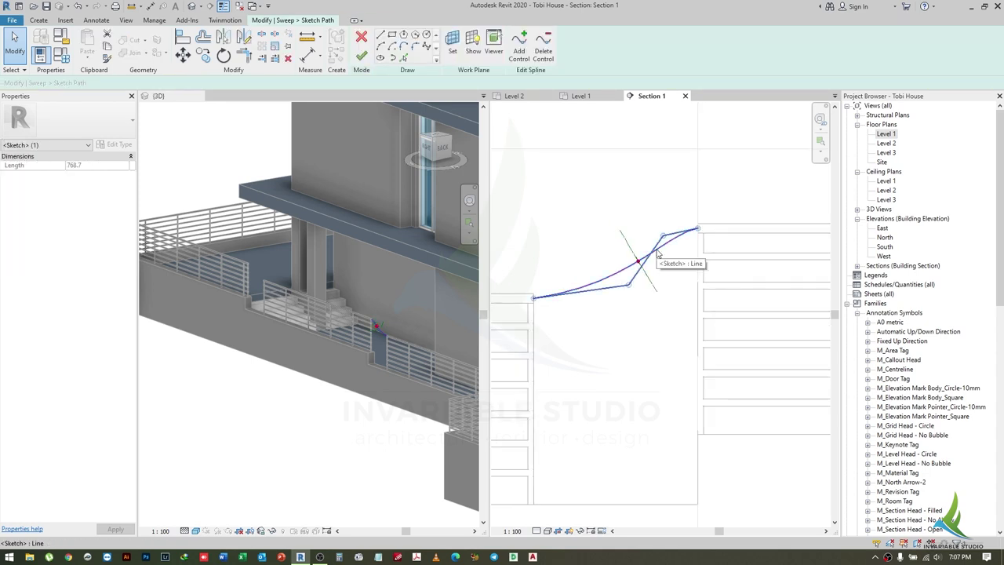
click(626, 284)
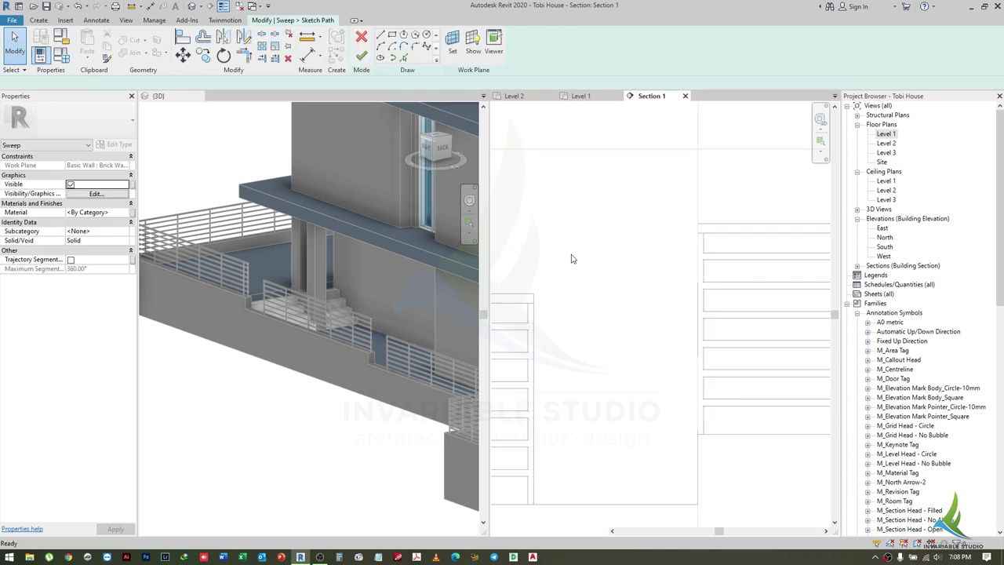
click(602, 282)
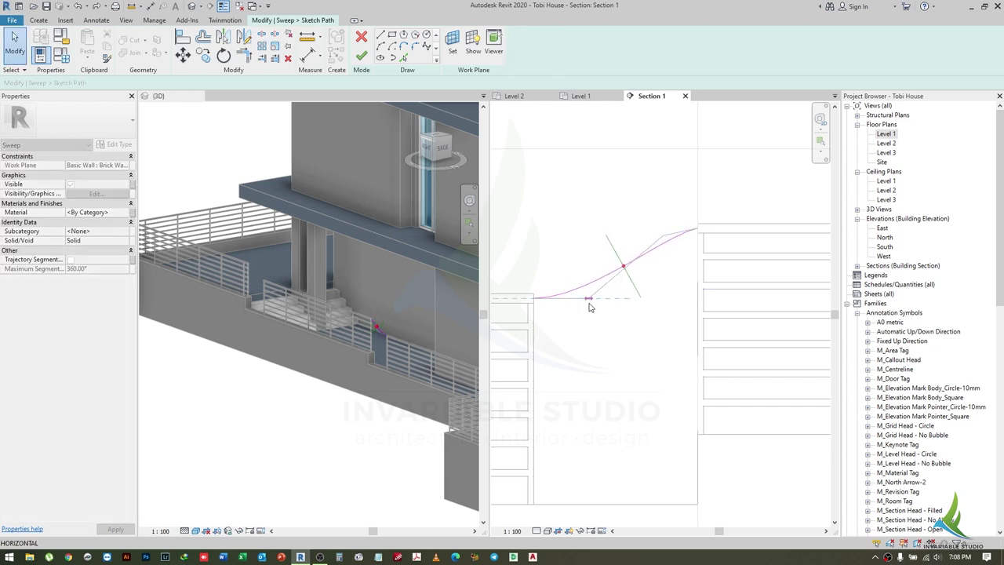
mouse_move(620, 233)
mouse_down()
mouse_move(632, 241)
mouse_move(627, 222)
mouse_up()
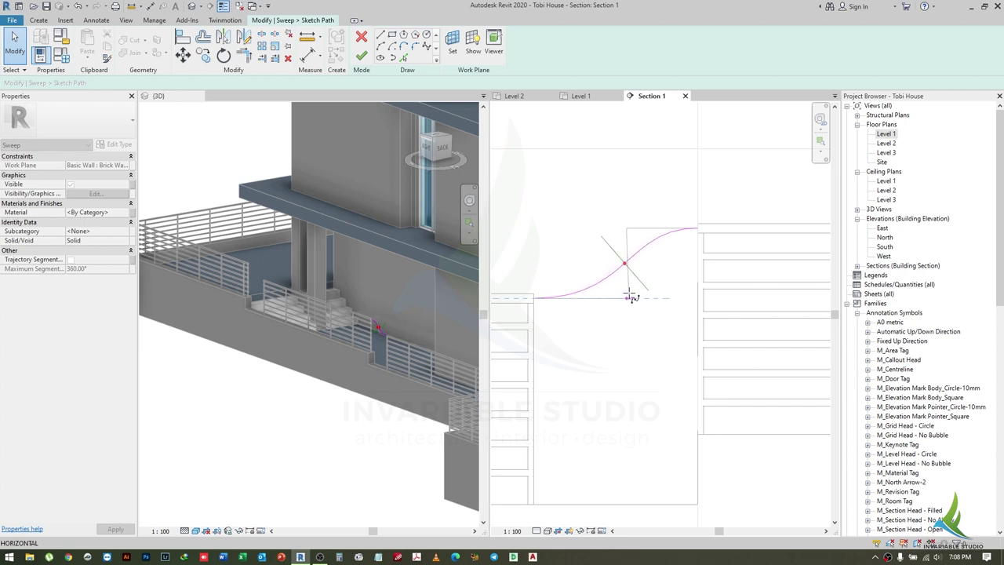
drag(624, 299, 624, 298)
scroll(661, 245, up, 1)
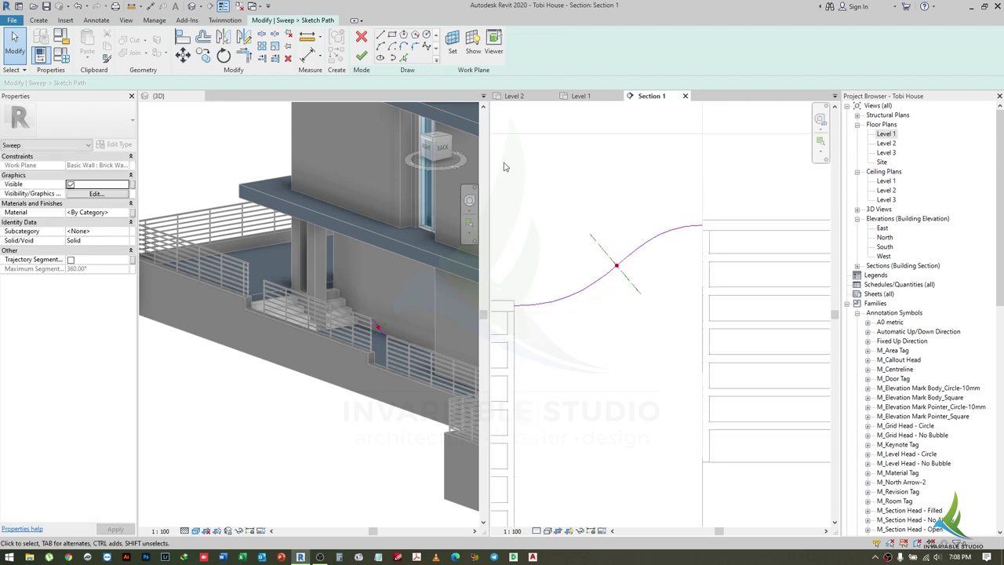
scroll(541, 250, up, 1)
scroll(568, 302, up, 1)
- Cancel the stray aligned dimension (DI) and finish the S-curved path sketch
key(d)
key(i)
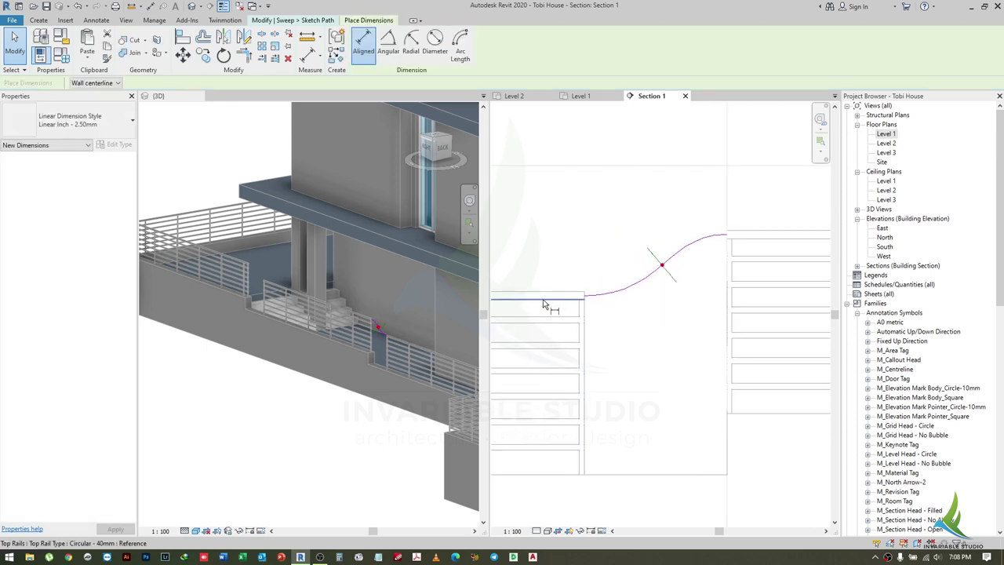
scroll(553, 294, up, 2)
key(Escape)
key(Escape)
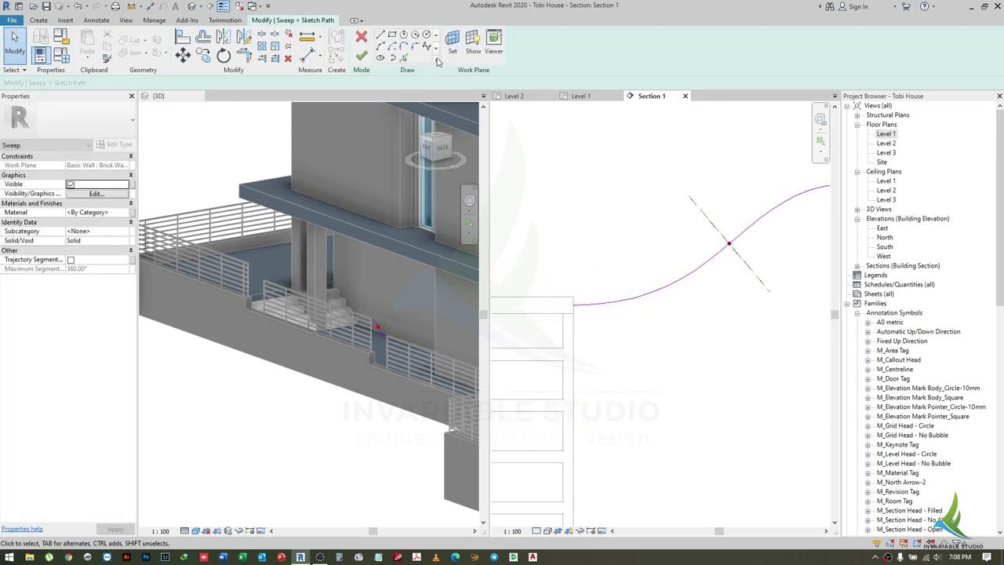
click(362, 57)
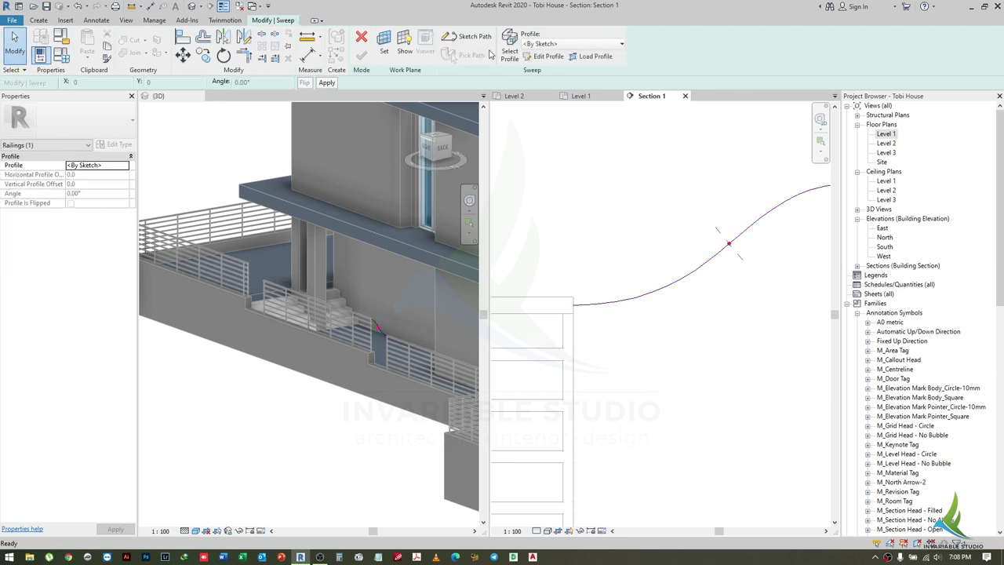
- Edit the sweep's profile and choose the 3D view to sketch it in
click(534, 57)
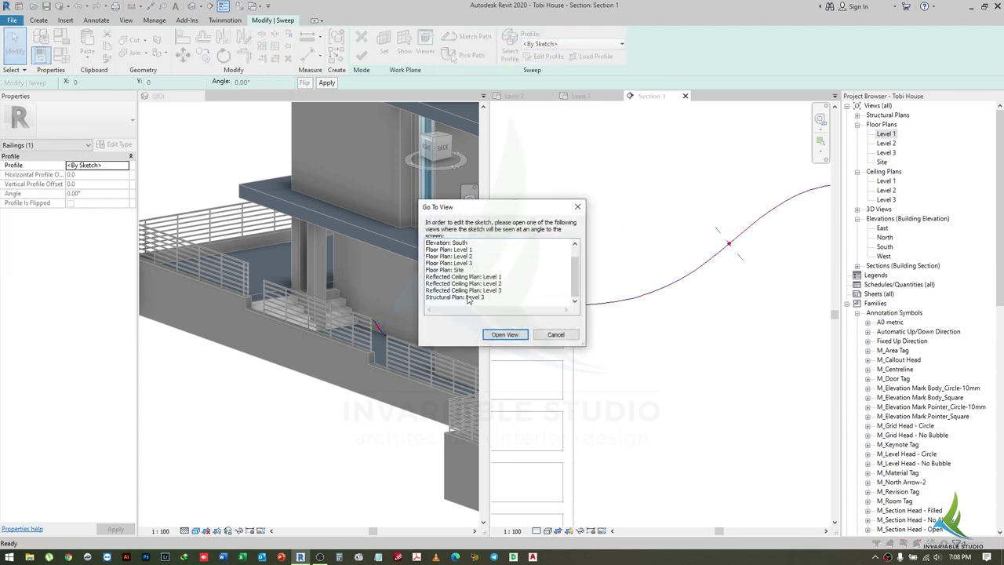
click(468, 297)
key(Escape)
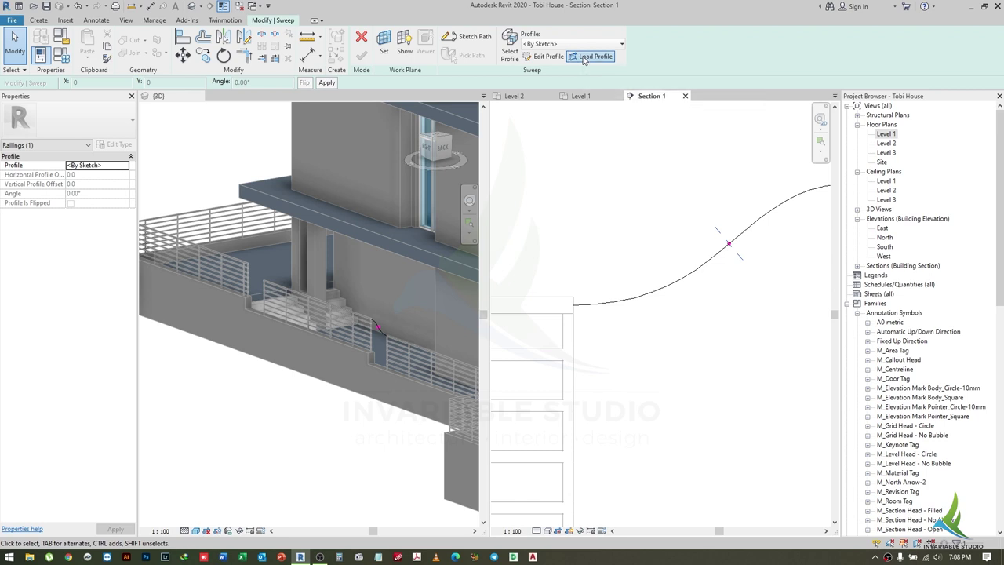
click(556, 45)
click(433, 72)
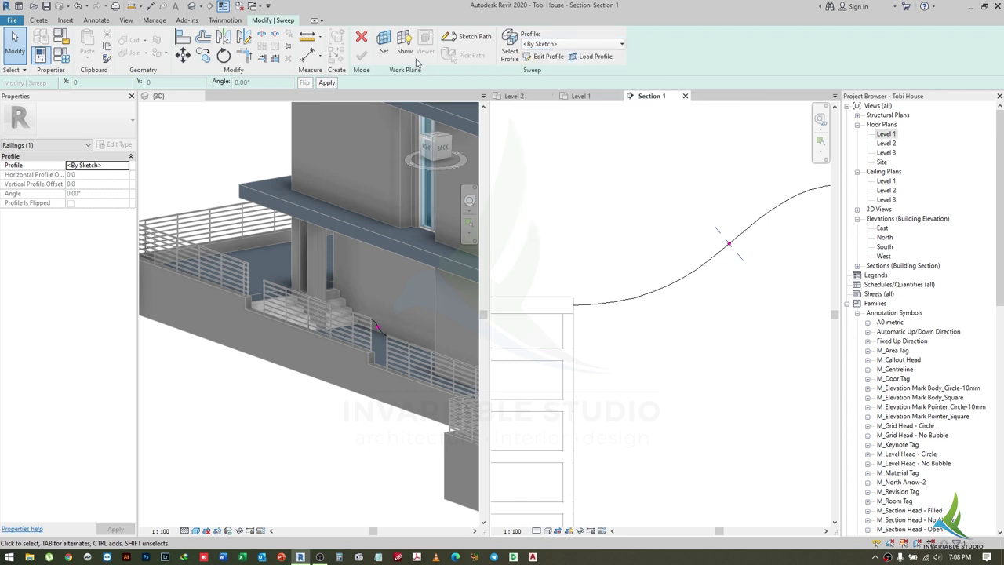
click(545, 62)
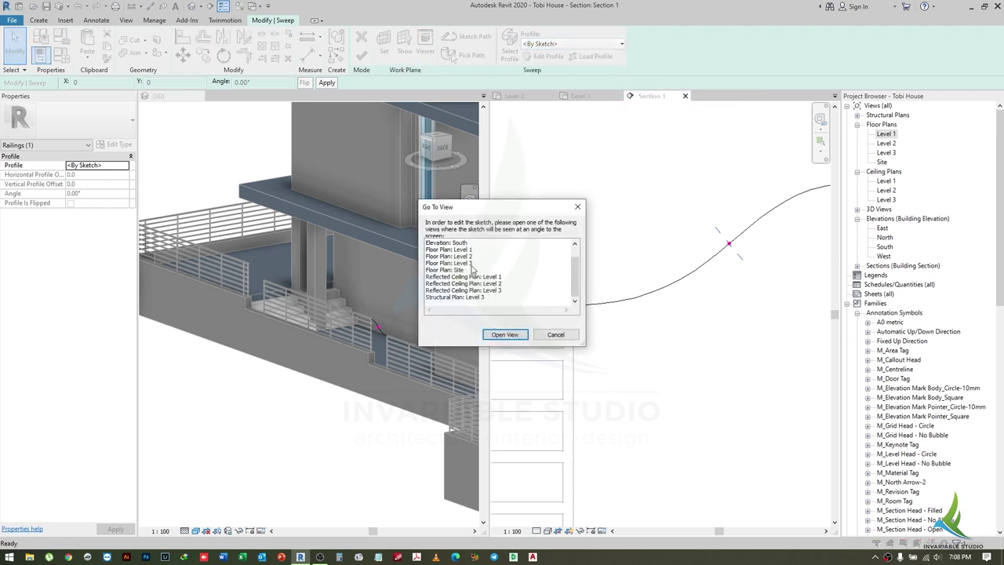
key(Escape)
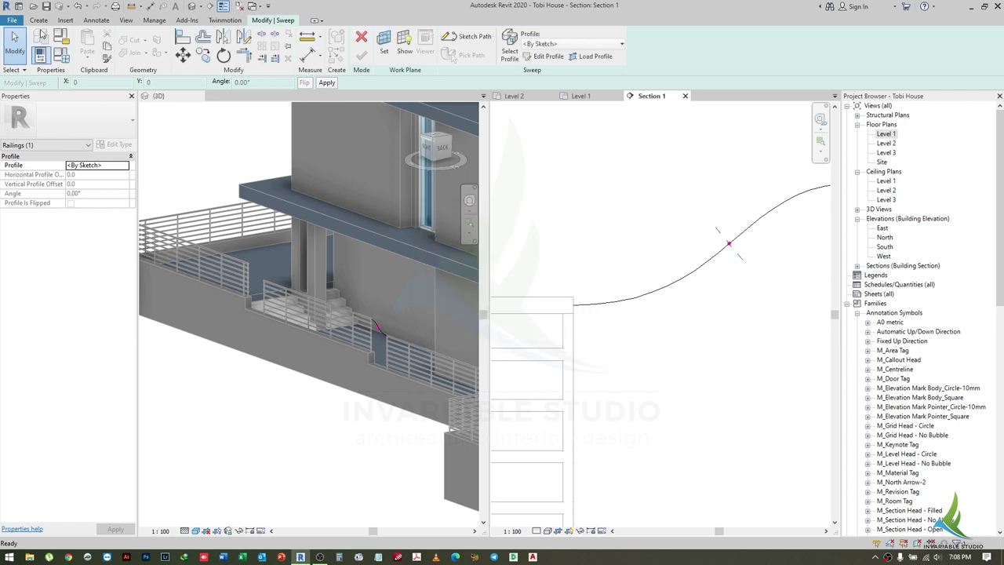
click(547, 56)
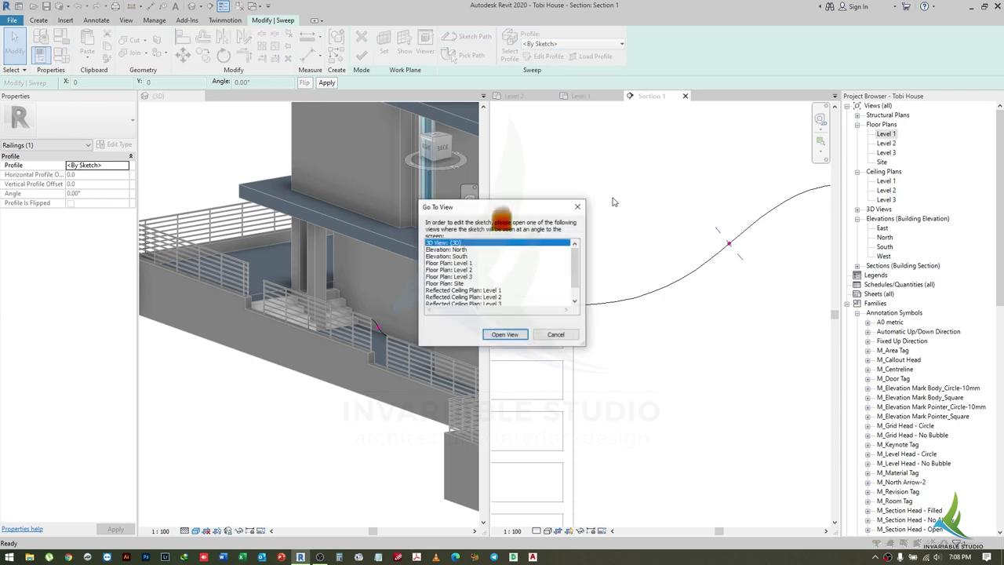
double_click(455, 246)
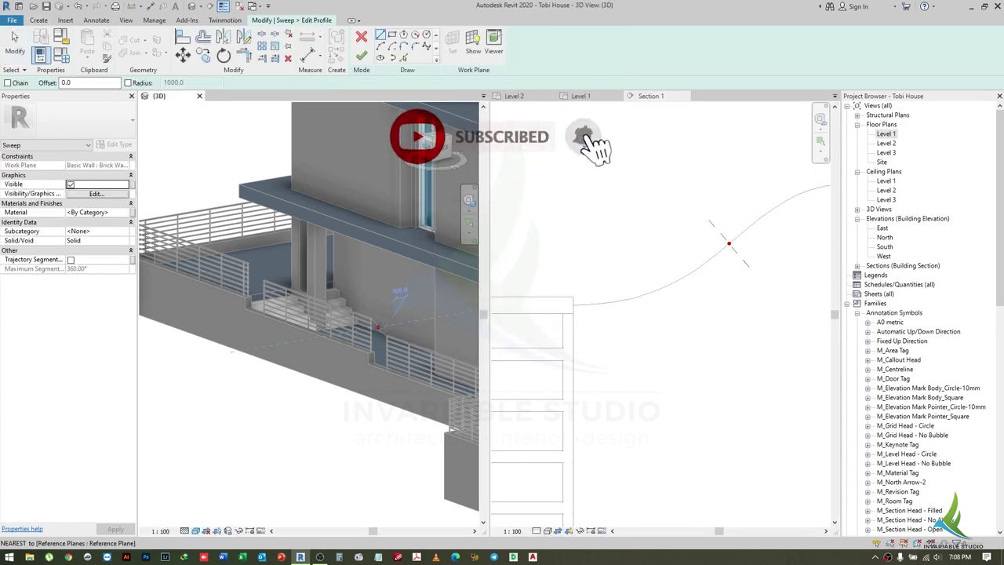
- Draw a small circle profile, then finish both the profile and the pipe sweep
scroll(379, 324, up, 4)
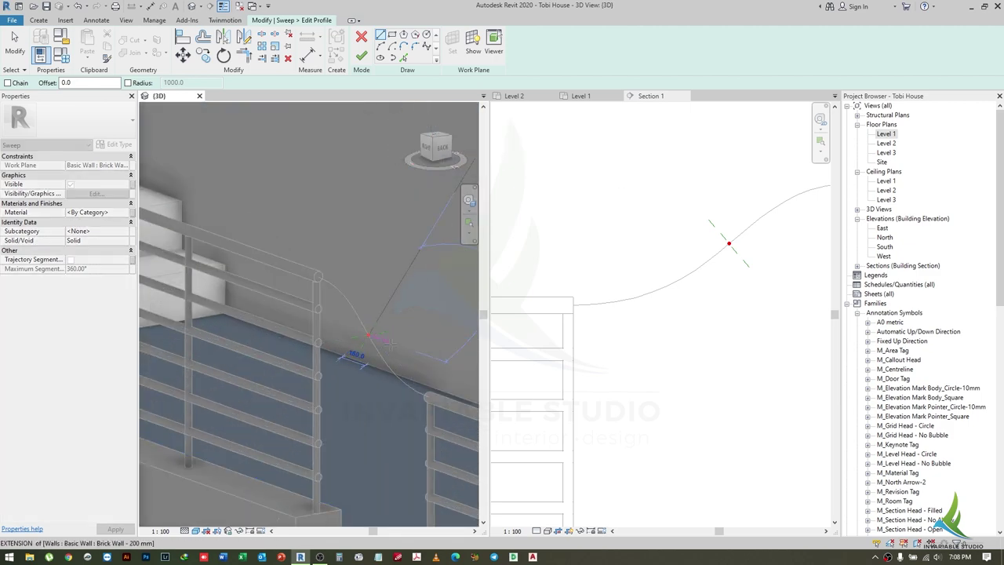
click(426, 35)
scroll(361, 349, up, 2)
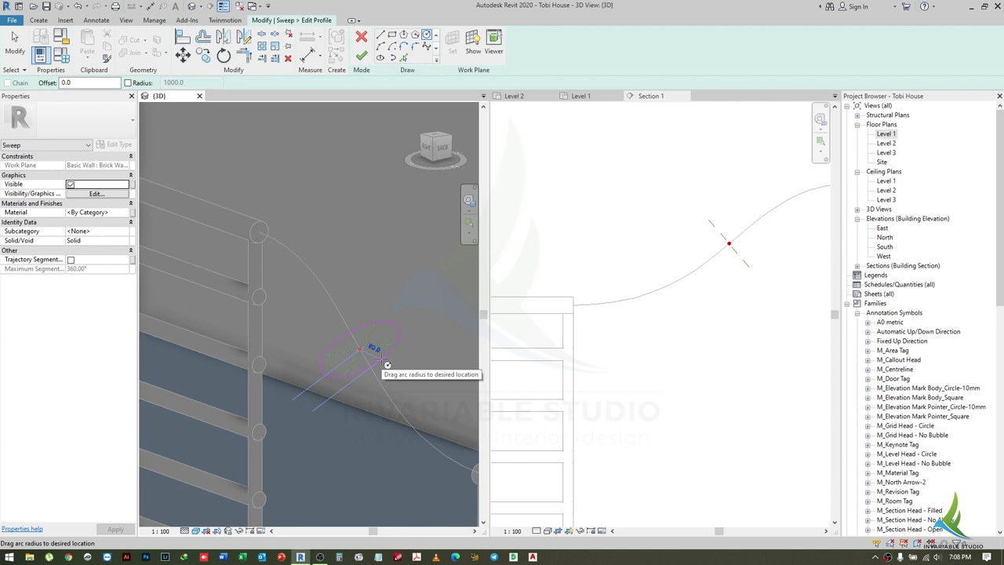
click(385, 362)
scroll(229, 271, down, 2)
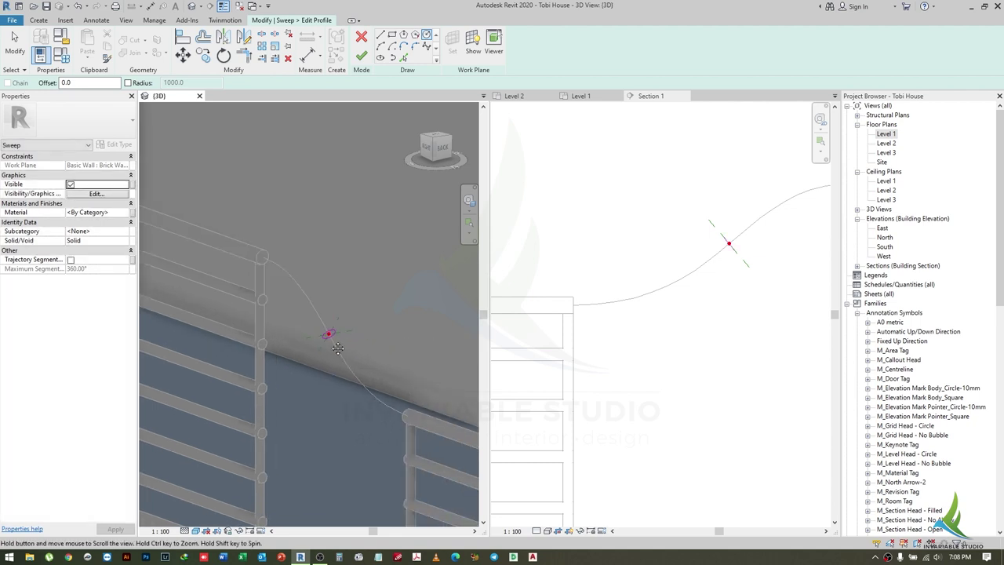
click(361, 56)
click(361, 57)
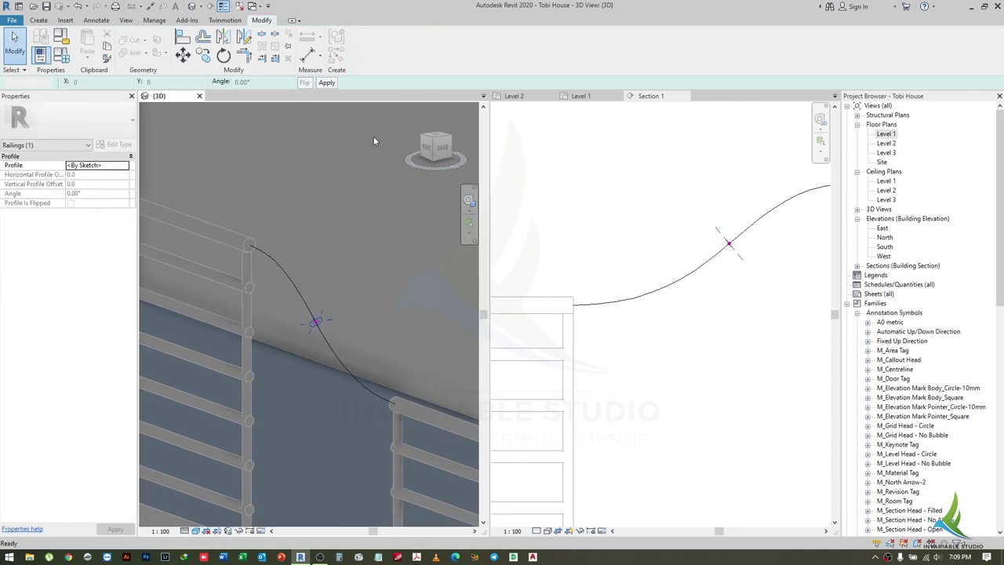
click(642, 387)
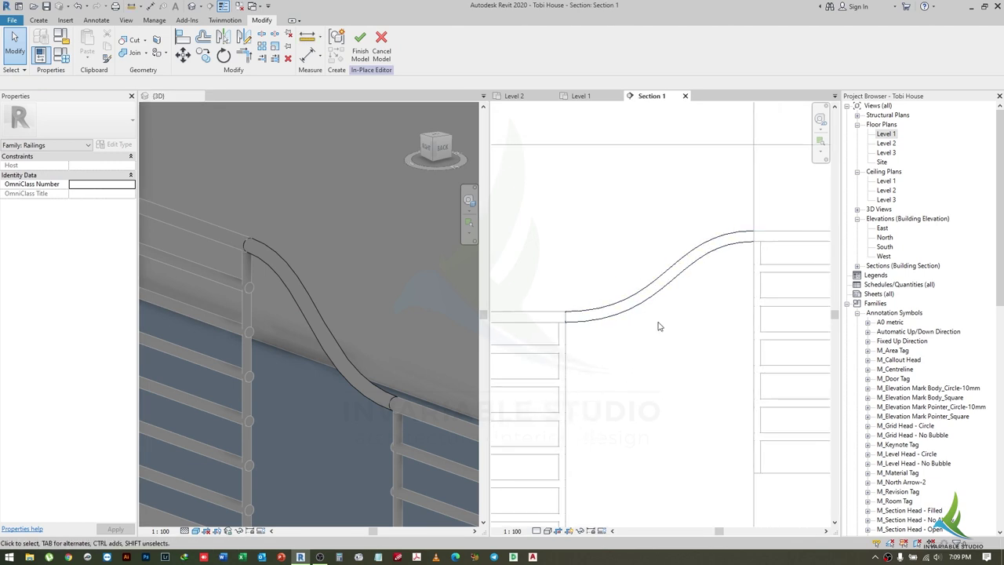
- Finish the Railings 1 in-place model, then select it and reopen it with Edit In-Place
click(650, 296)
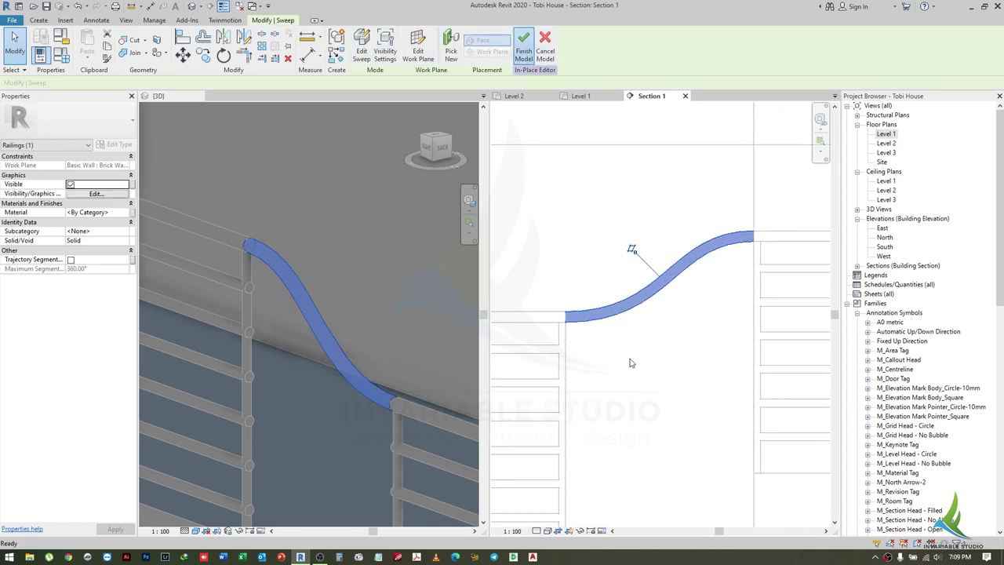
click(523, 47)
scroll(362, 370, up, 2)
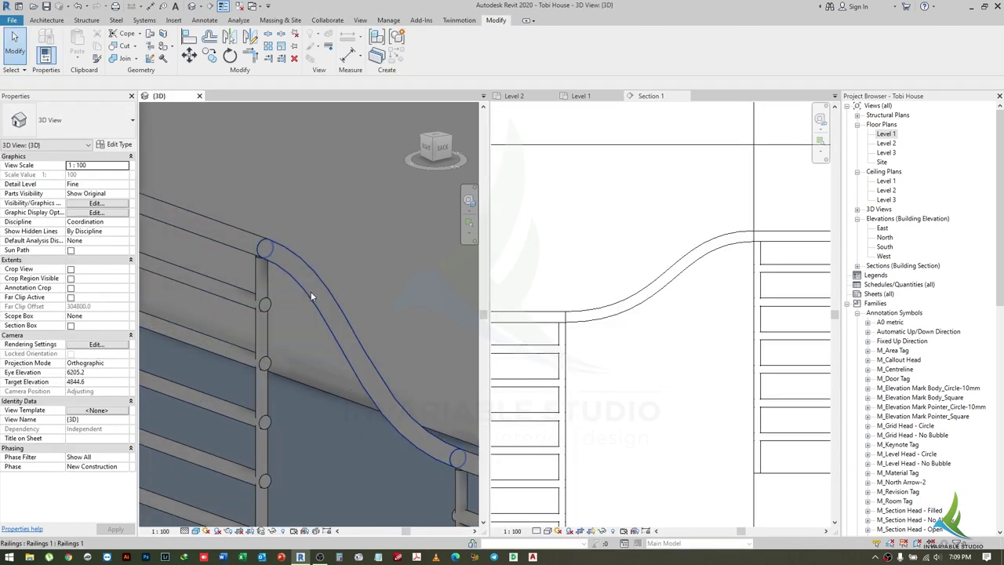
click(310, 295)
click(617, 318)
click(616, 314)
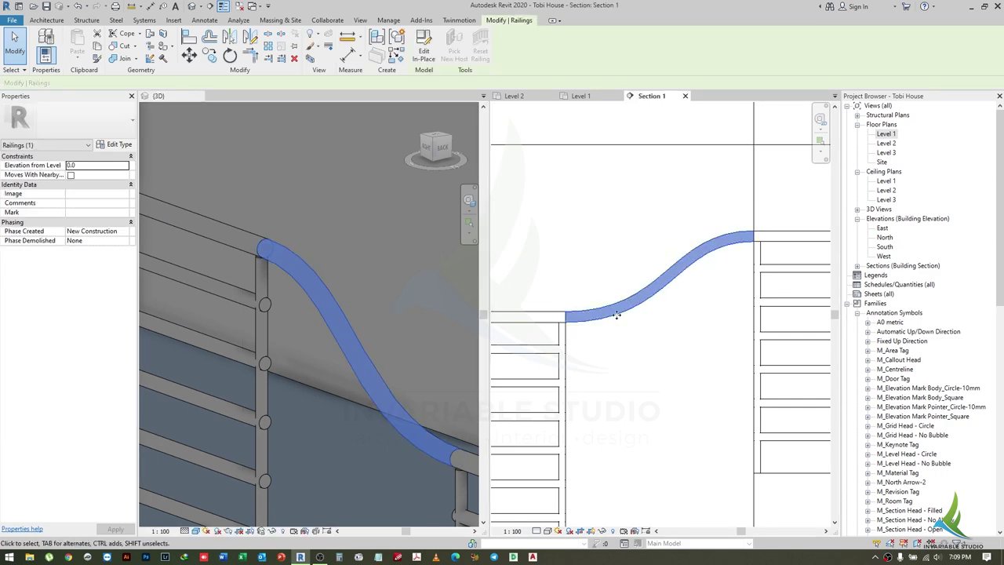
click(424, 52)
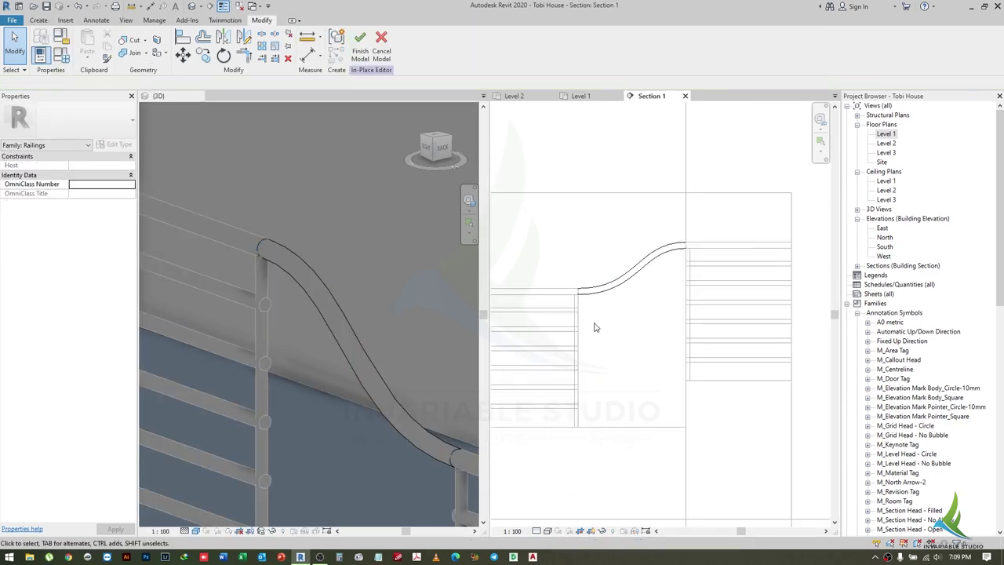
- Start a second sweep and begin its path sketch by picking a work plane
click(158, 49)
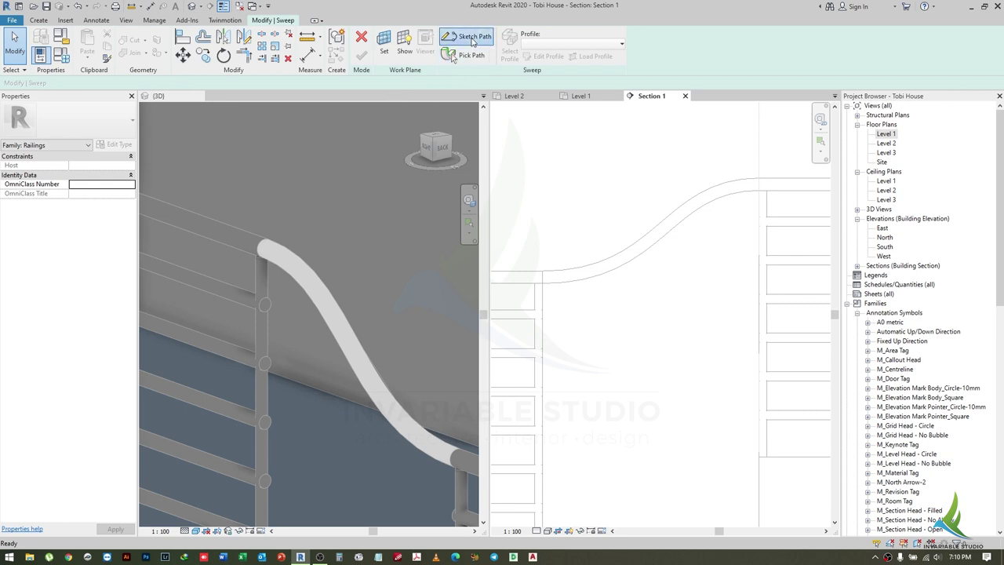
click(473, 39)
click(484, 345)
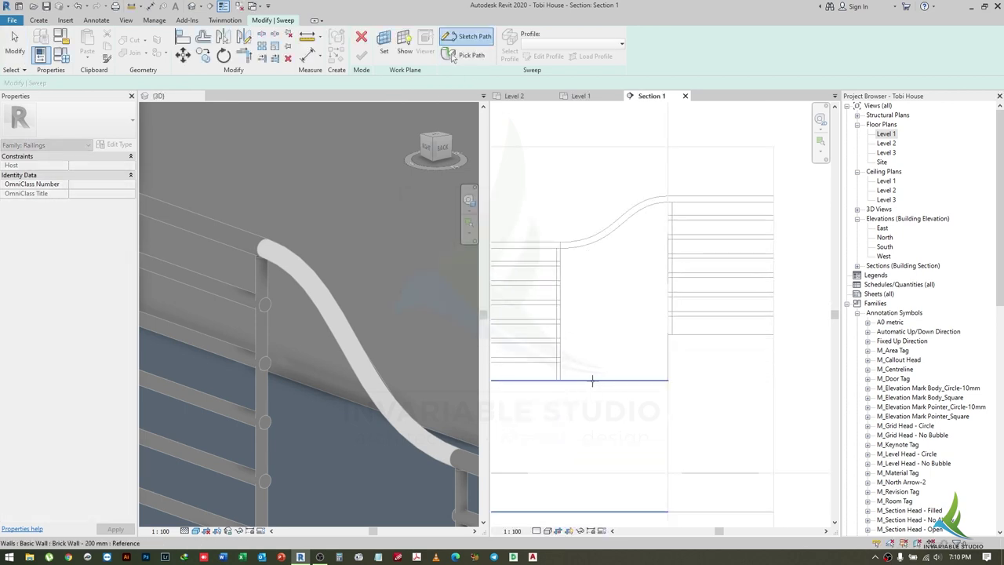
- Use the wall as the work plane and draw a spline ending at the upper rail's end
click(592, 381)
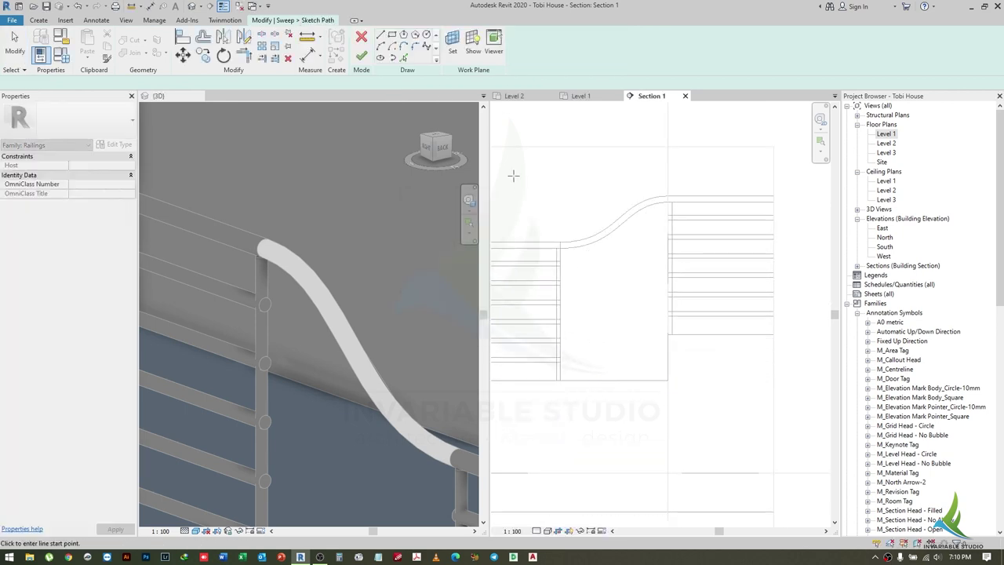
click(427, 46)
scroll(566, 246, up, 3)
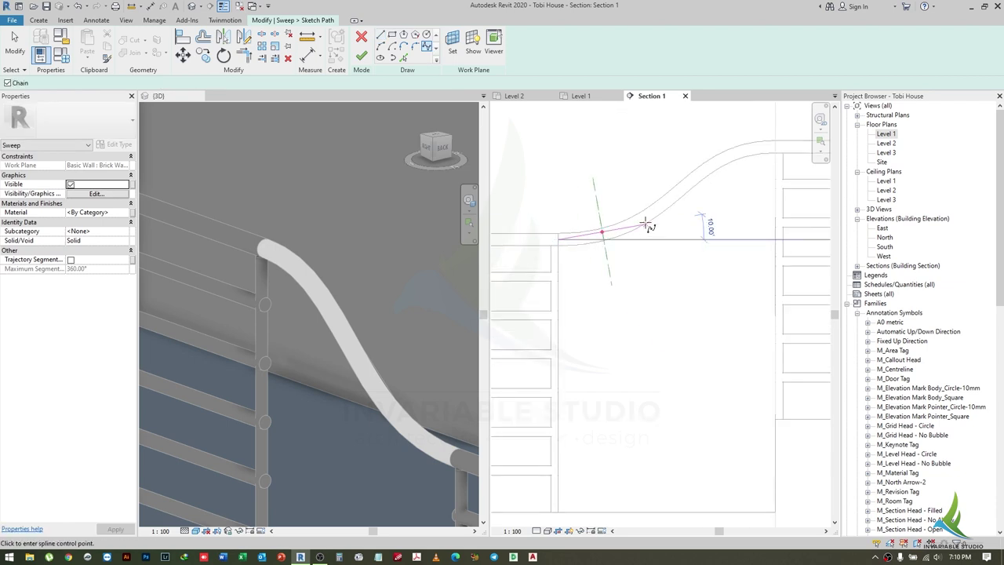
middle_drag(646, 225, 592, 268)
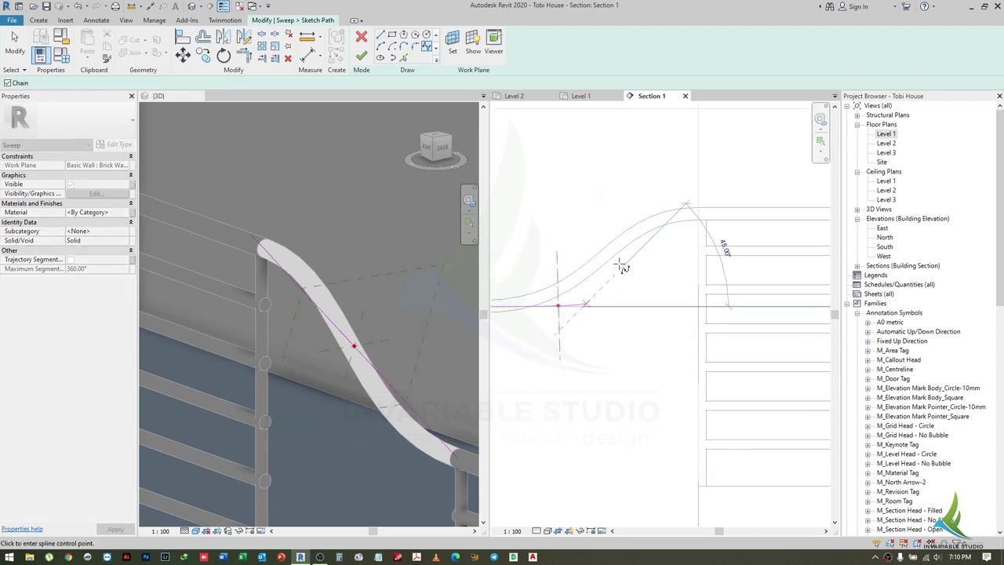
click(697, 213)
key(Escape)
key(Escape)
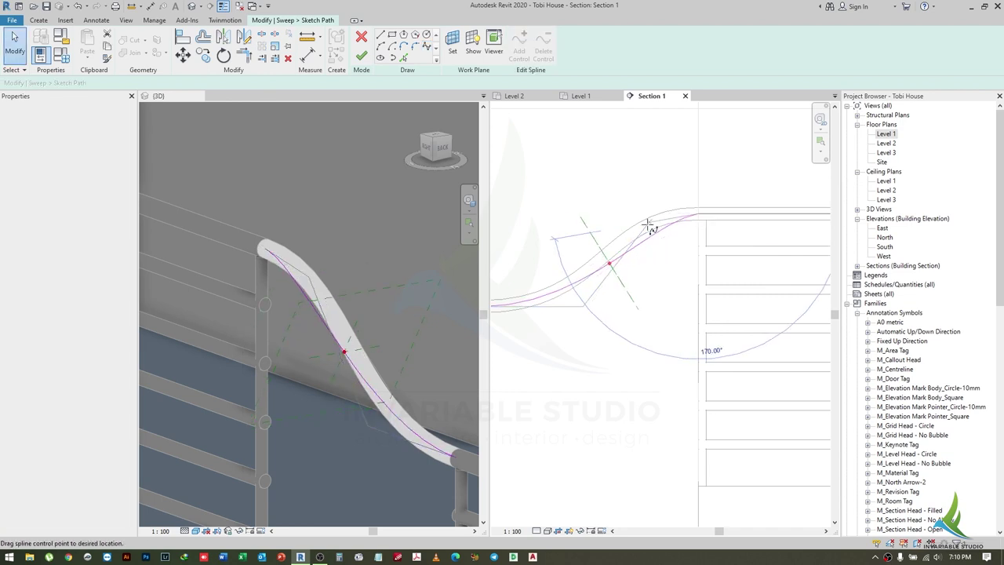
- Adjust the spline's control points, snap its end onto the railing endpoint, and finish the path
click(624, 215)
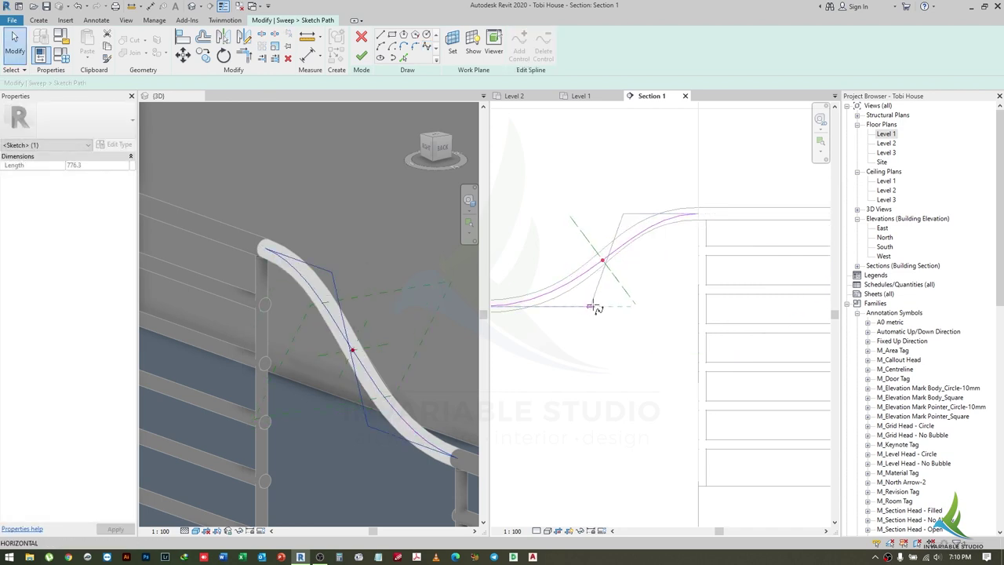
click(626, 214)
drag(626, 214, 612, 214)
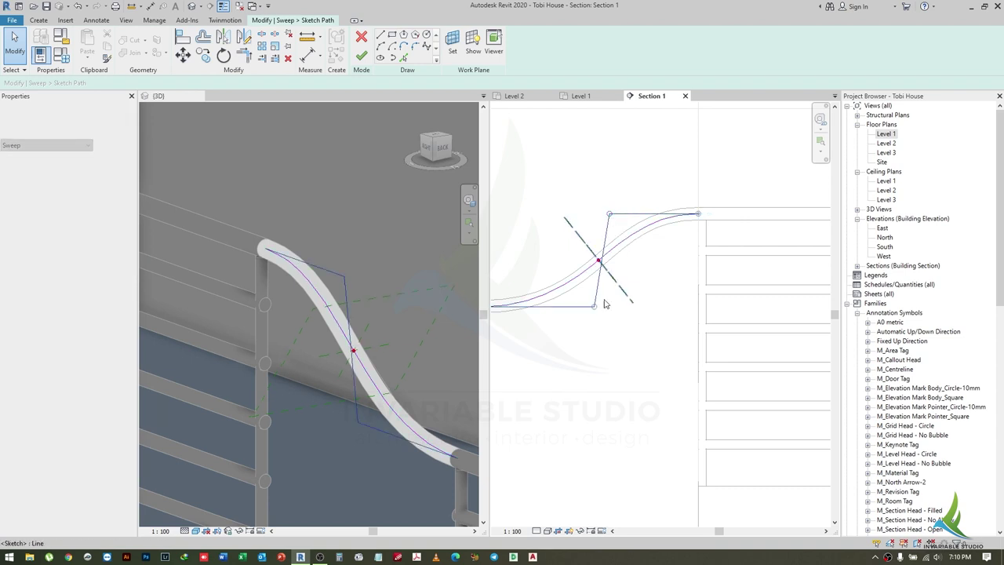
middle_drag(595, 311, 634, 325)
key(Escape)
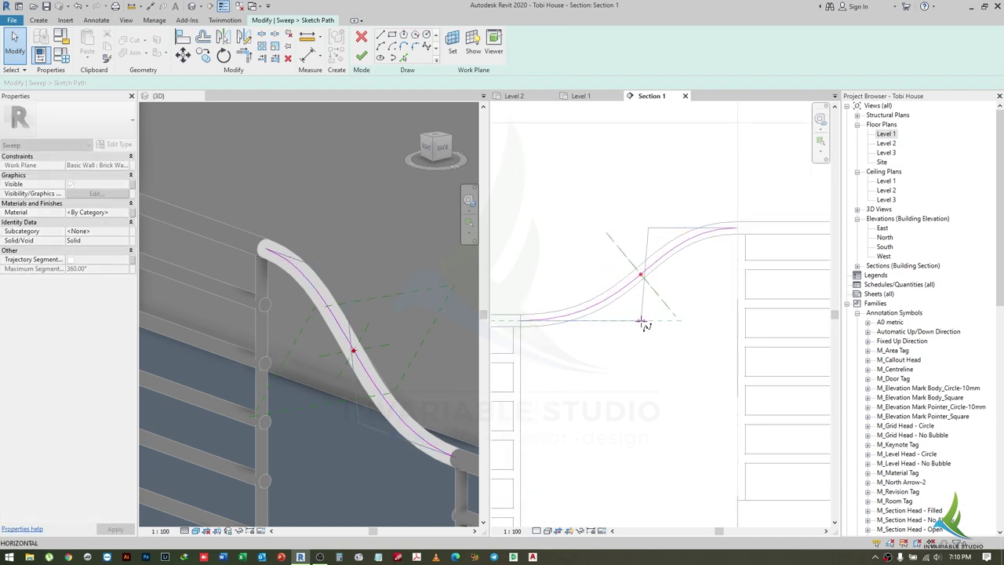
click(641, 322)
key(Escape)
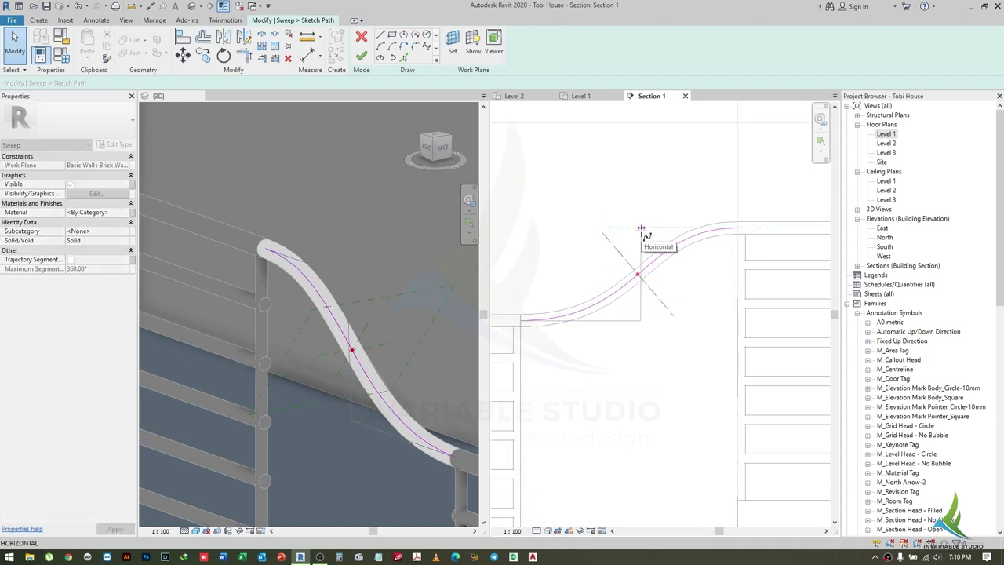
click(641, 229)
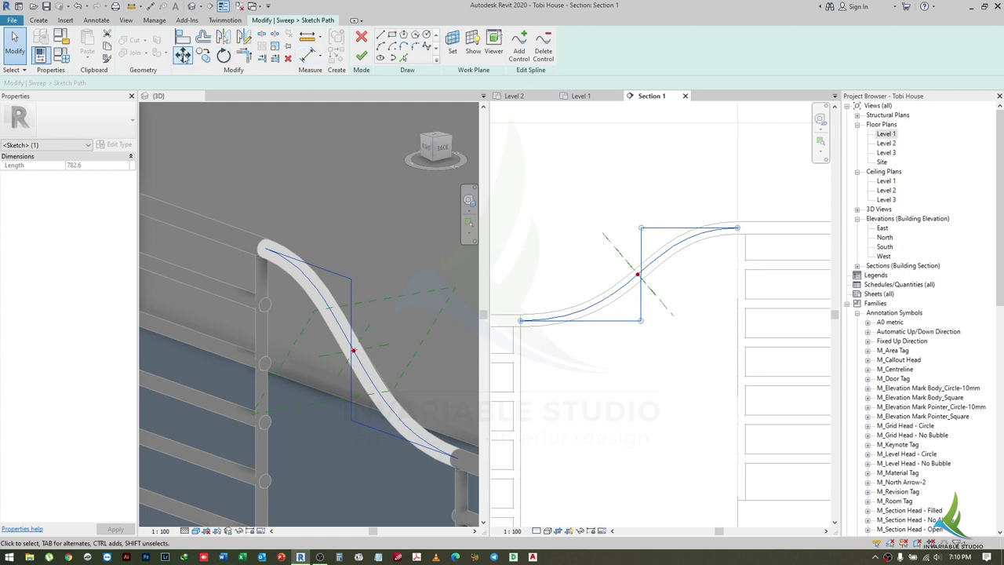
key(Escape)
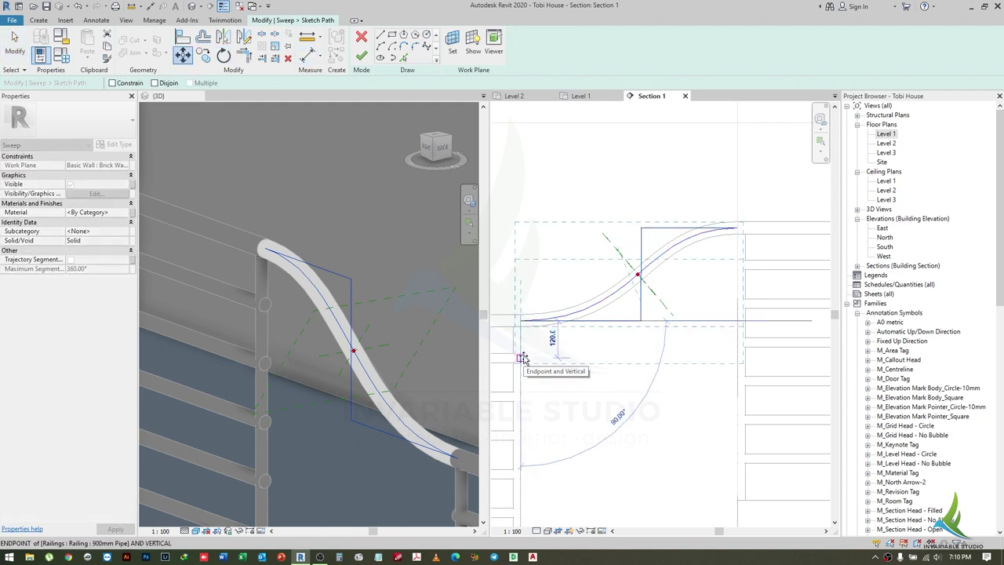
drag(520, 357, 520, 359)
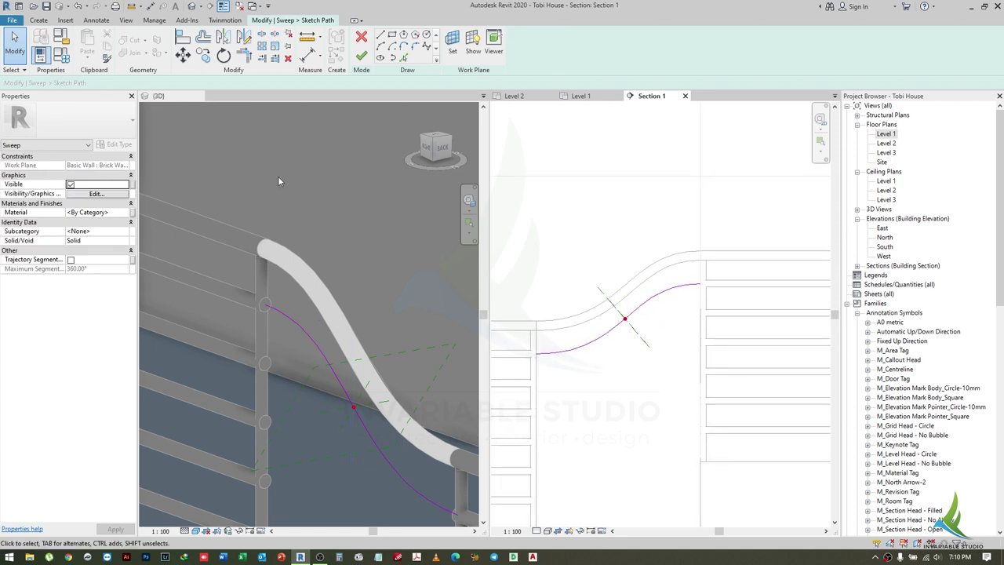
click(361, 56)
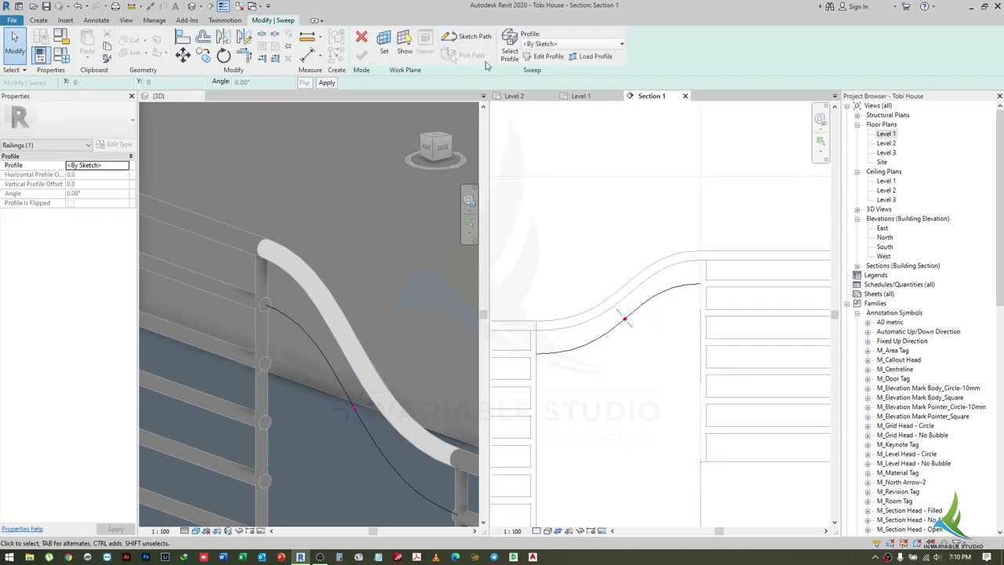
- Edit the sweep profile and set the 3D view as the profile sketch view
click(548, 57)
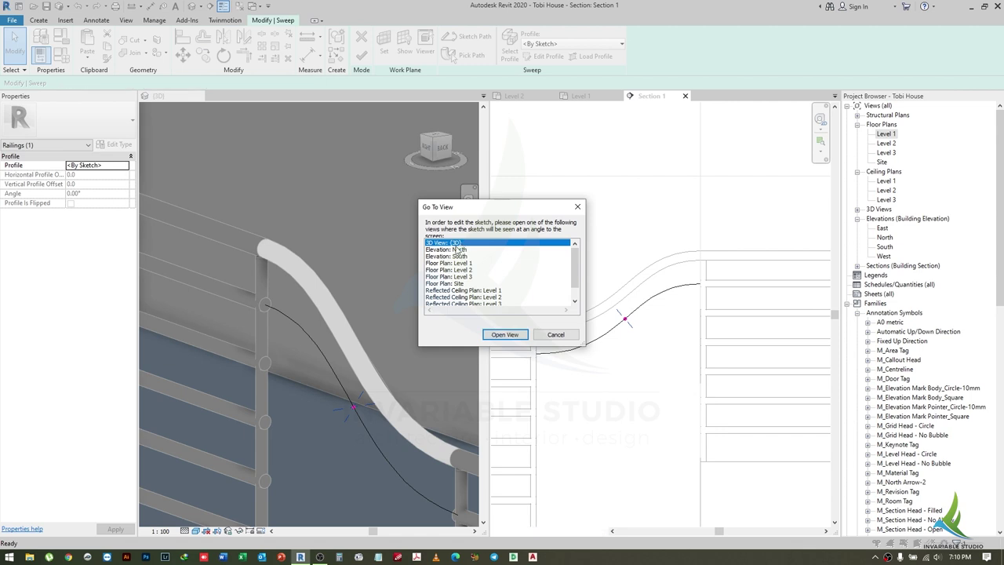
click(505, 334)
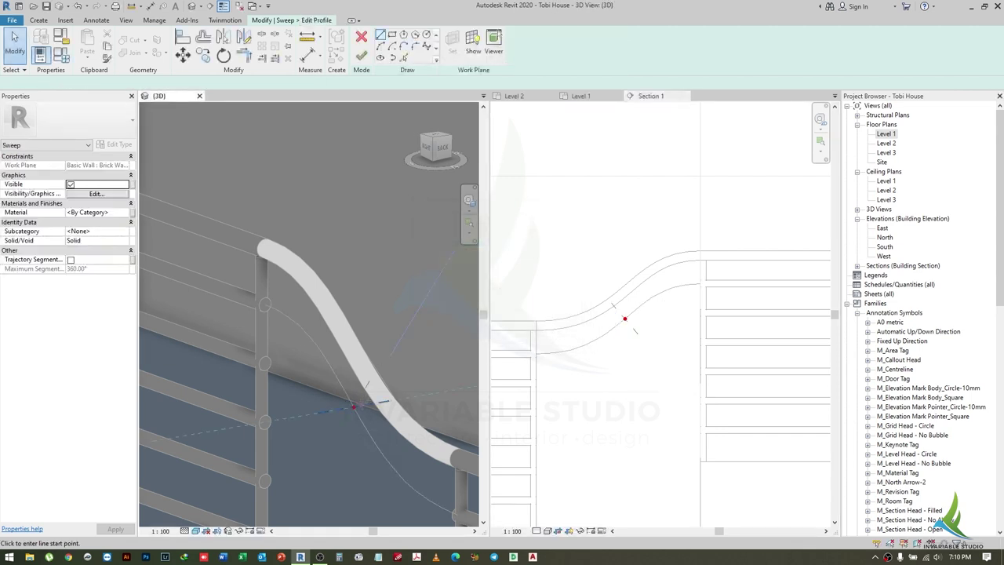
click(649, 102)
click(151, 8)
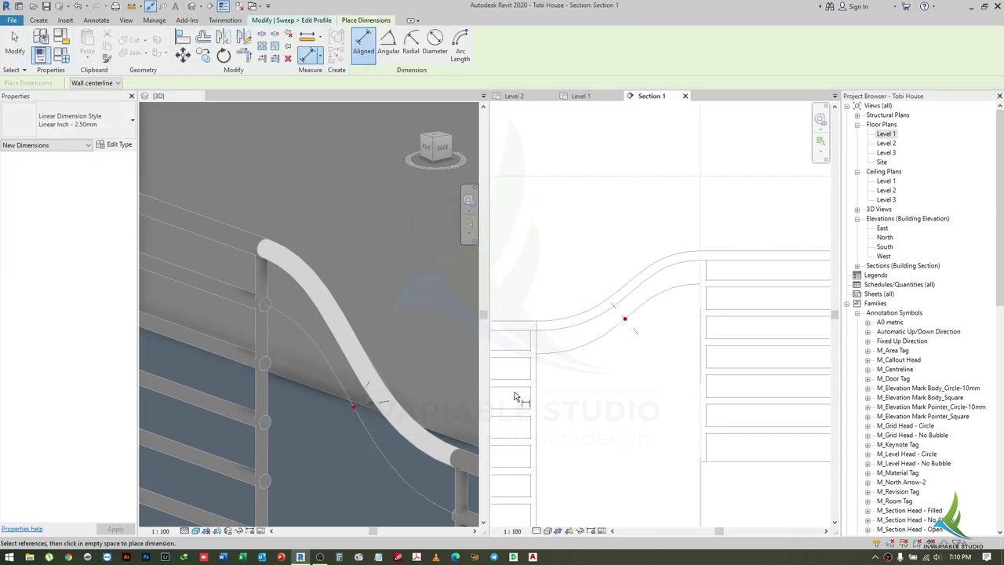
key(Escape)
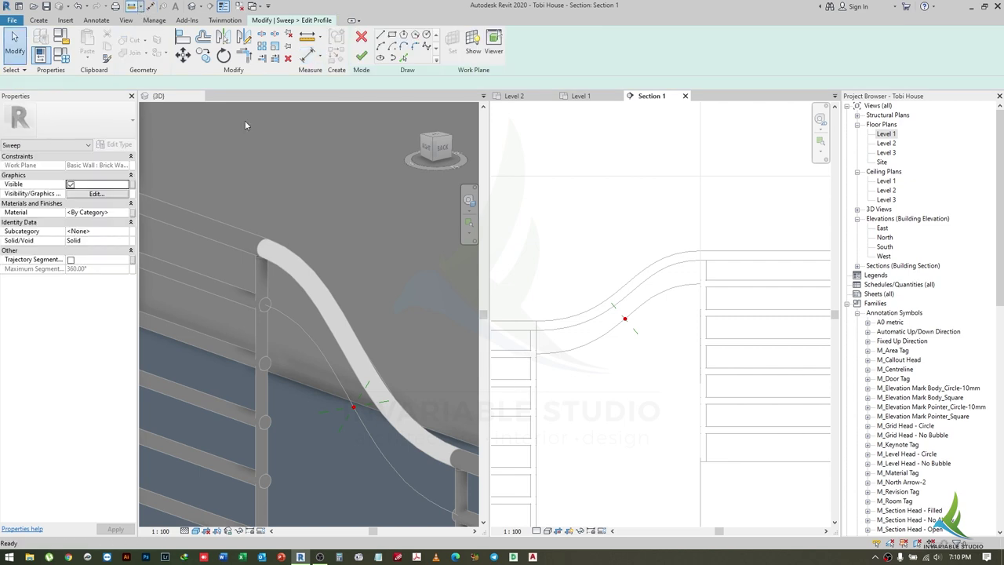
key(m)
key(e)
key(Escape)
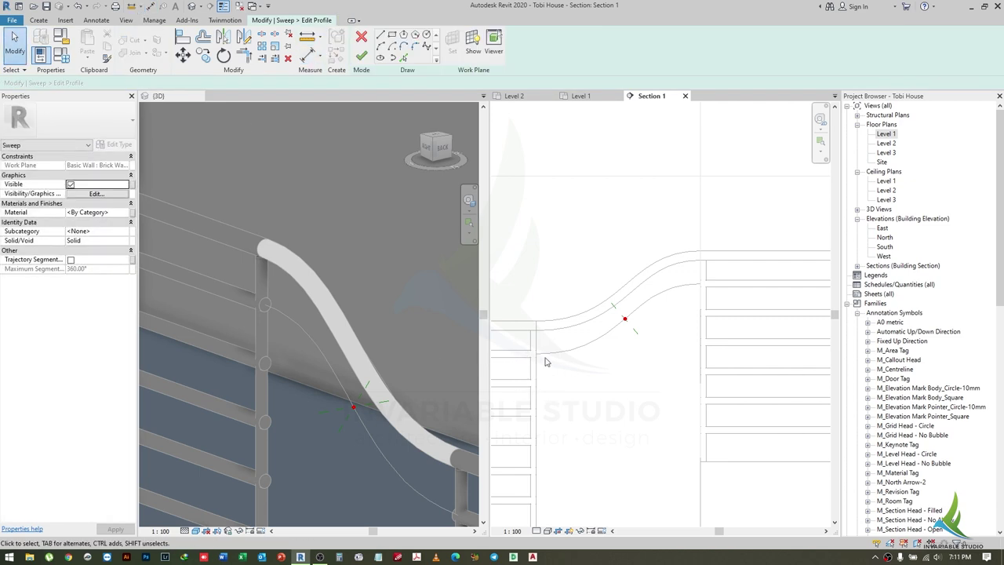
click(355, 408)
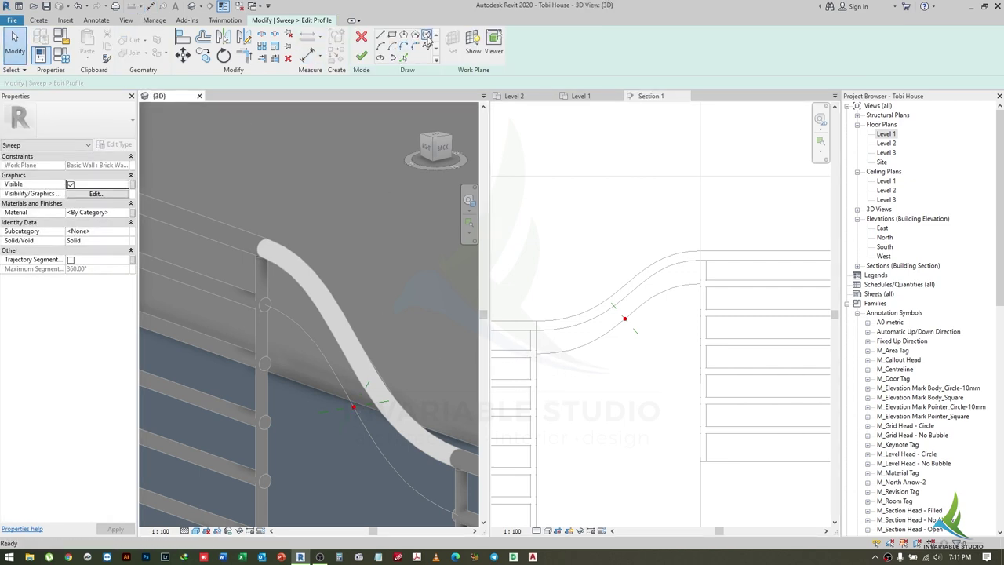
- Draw a radius-15 circle centred on the path point and finish the profile
click(426, 36)
click(362, 414)
text(15)
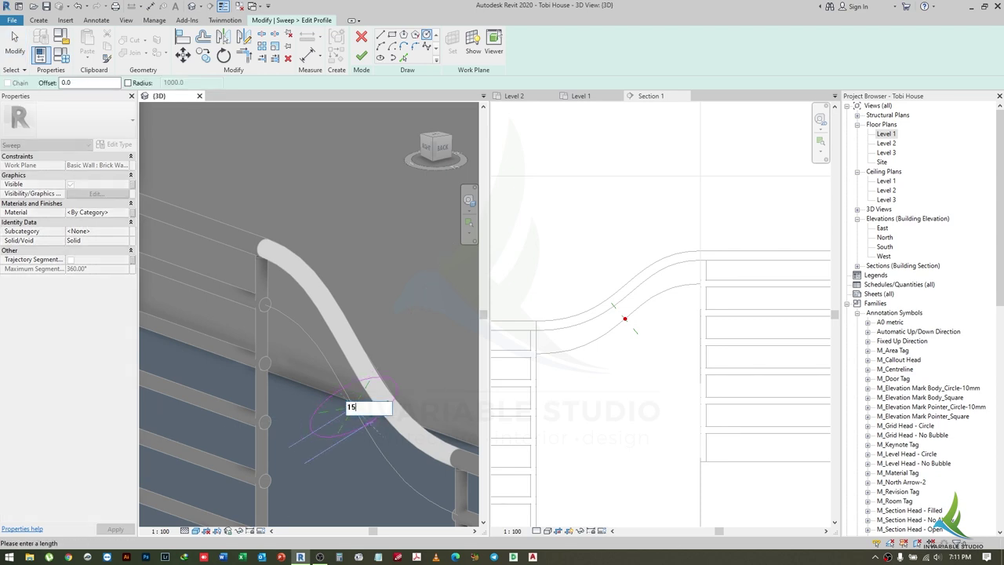
key(Return)
key(Escape)
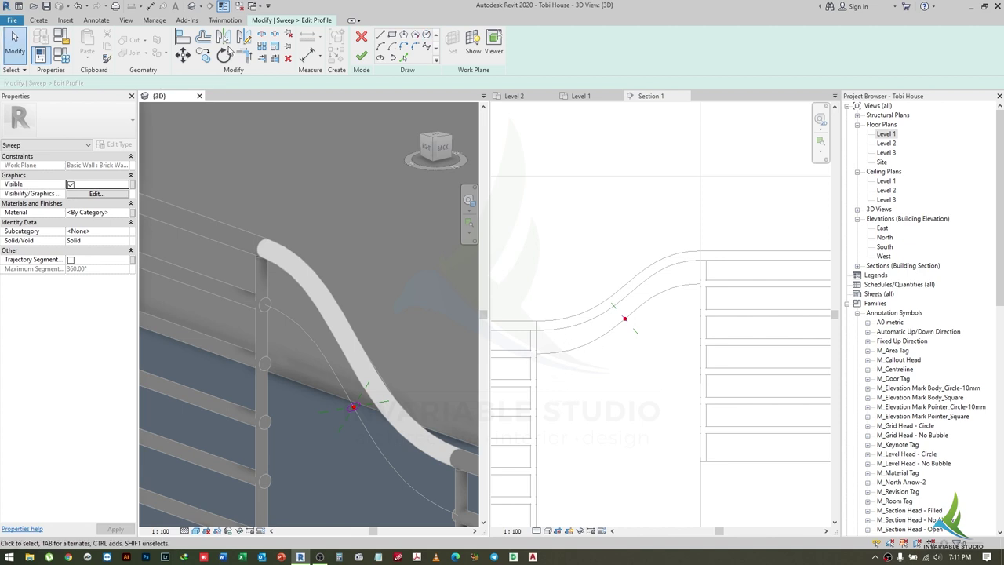
click(149, 6)
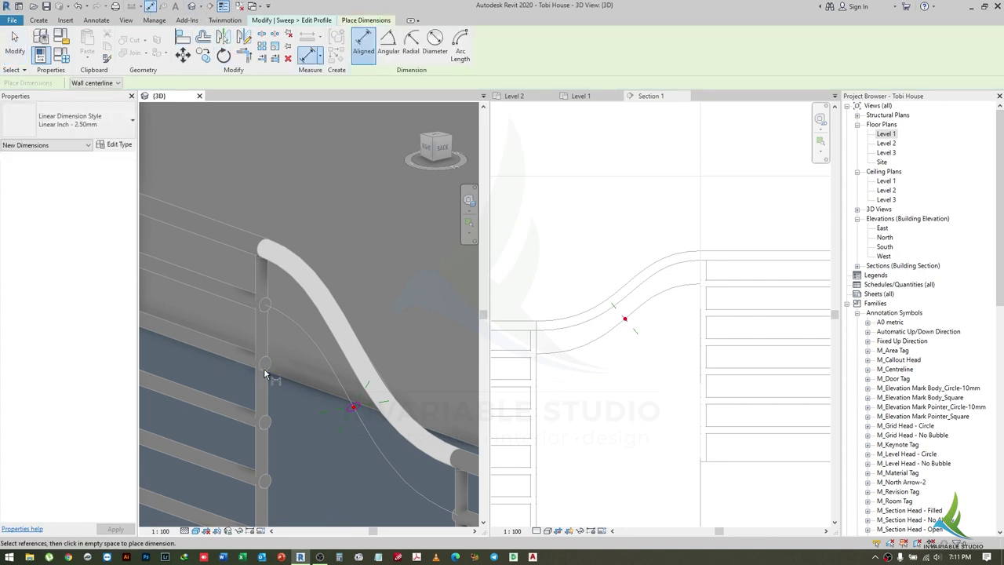
key(Escape)
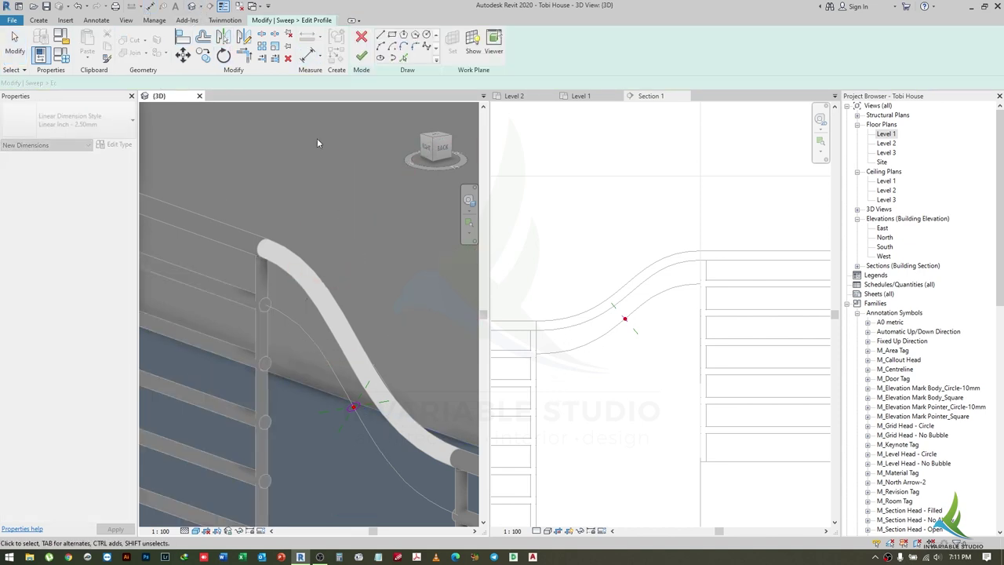
click(360, 55)
- Finish the 15 mm pipe sweep and select it in the Section 1 view
click(362, 58)
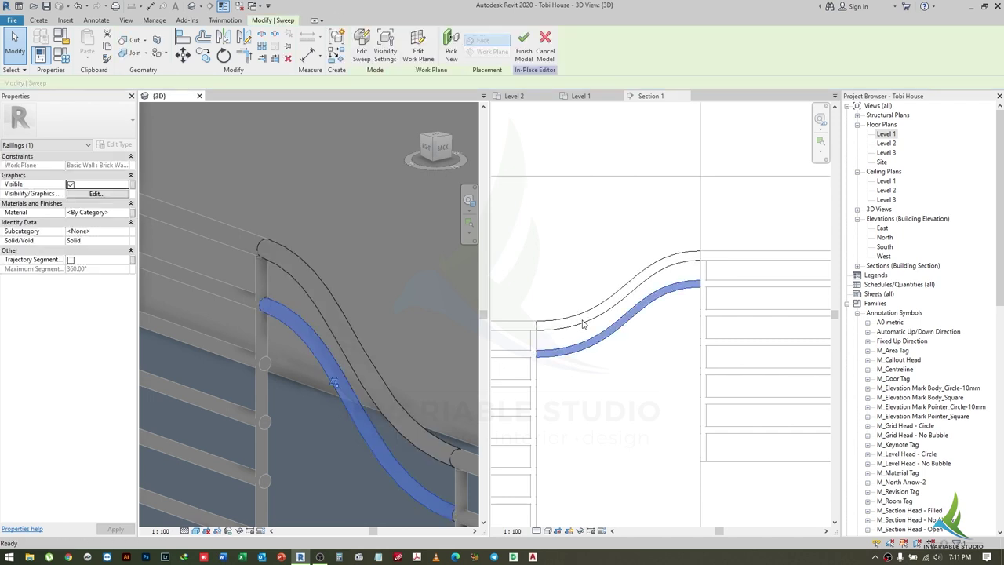
click(600, 404)
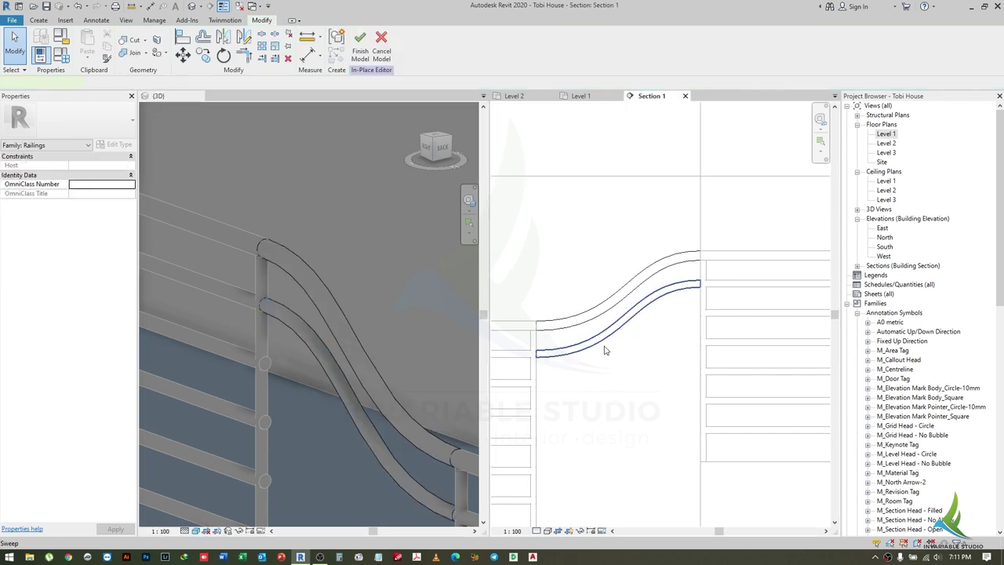
click(605, 351)
- Copy the curved rail from its end point into three copies stacked lower down
click(208, 64)
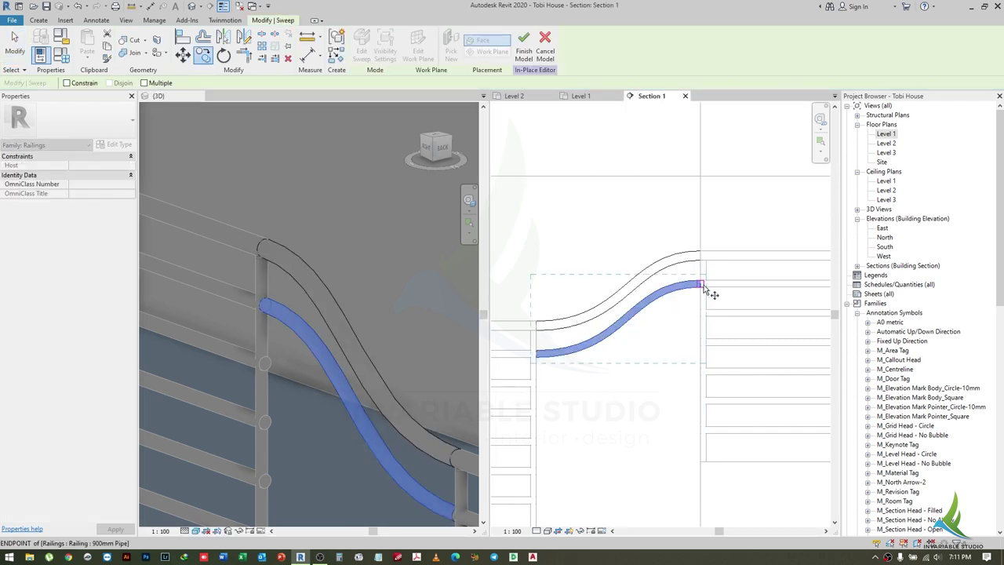
click(700, 284)
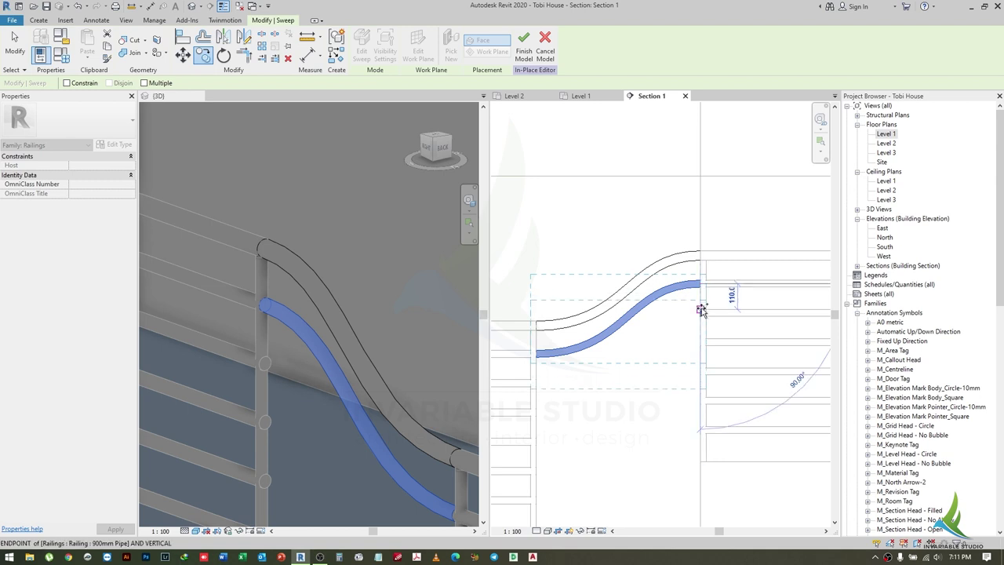
click(702, 314)
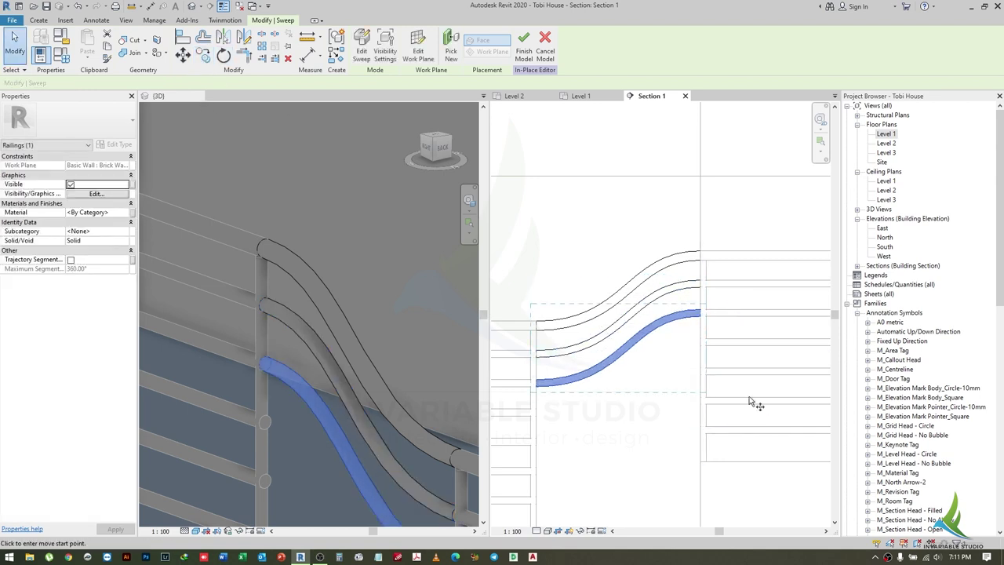
key(c)
key(o)
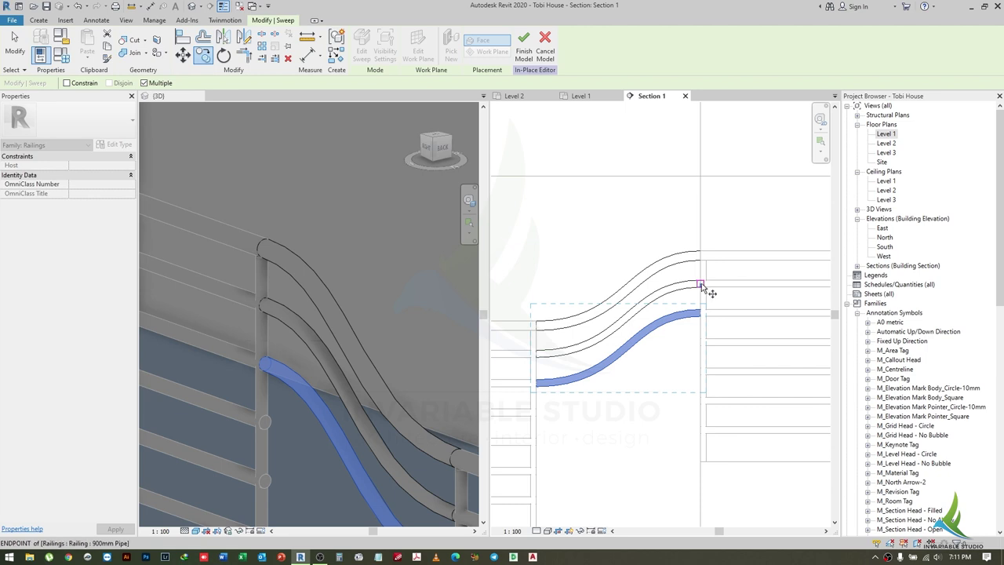
click(695, 336)
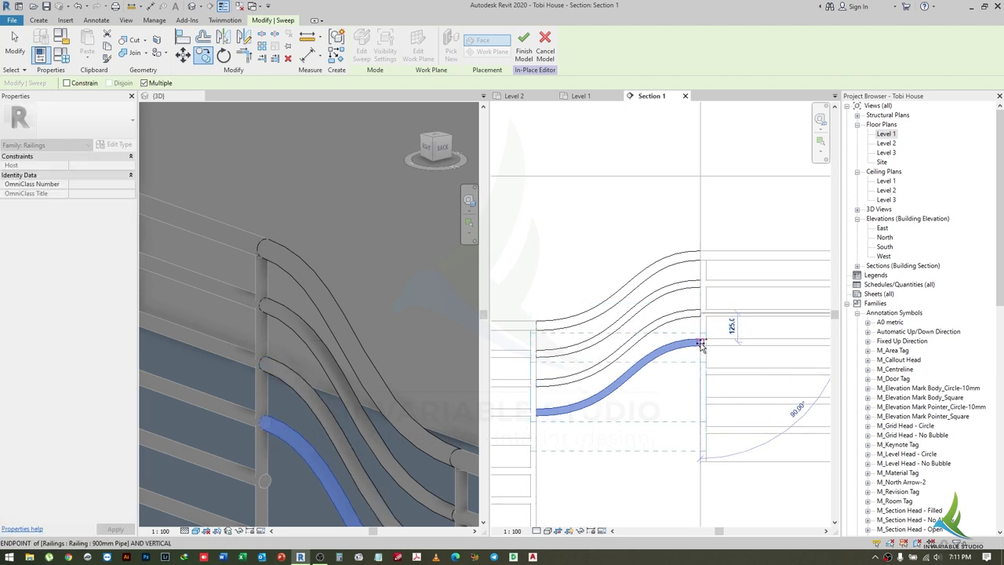
click(690, 366)
key(Escape)
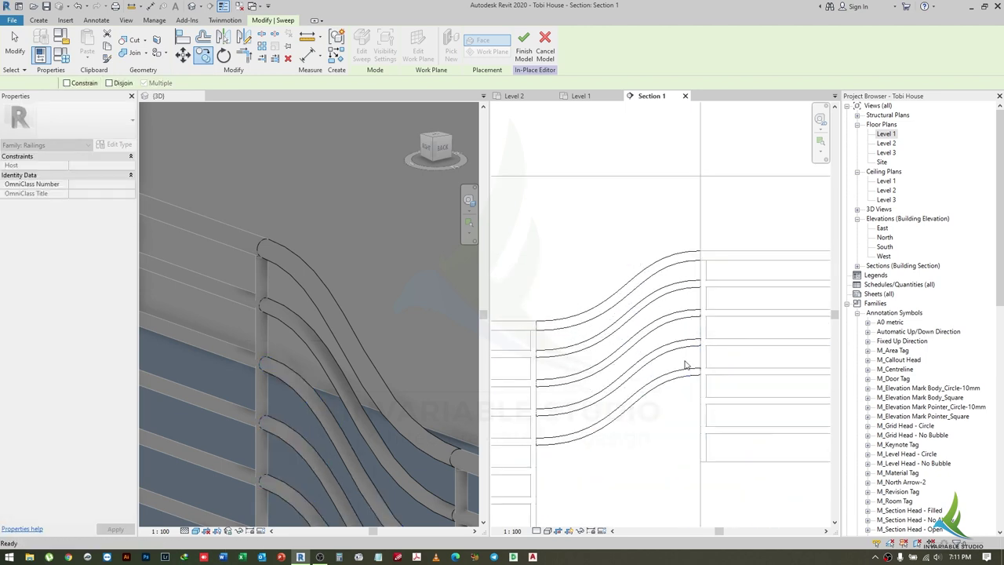
- Select the lowest curved rail to check the stack, then deselect it
click(700, 374)
scroll(700, 377, up, 3)
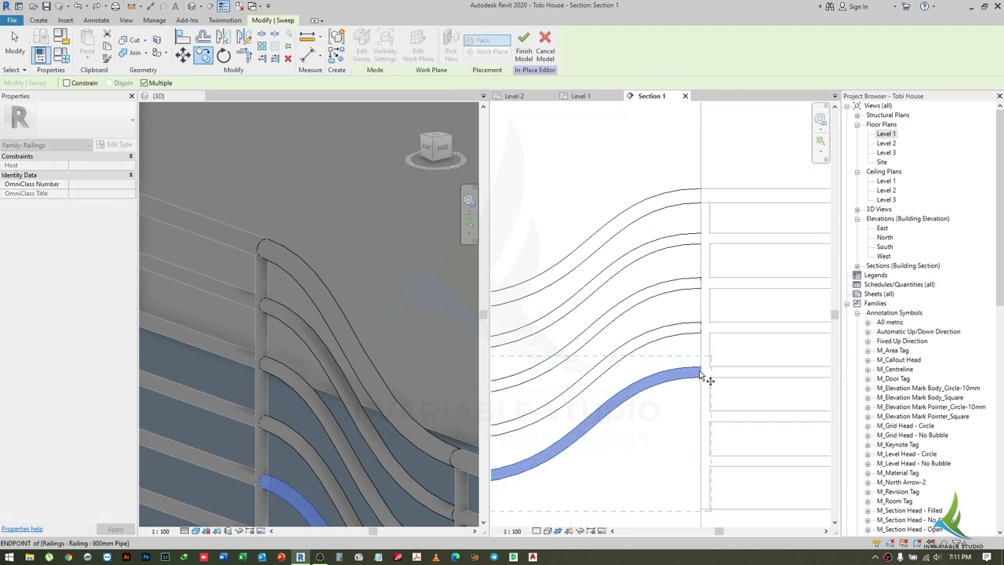
scroll(702, 424, down, 2)
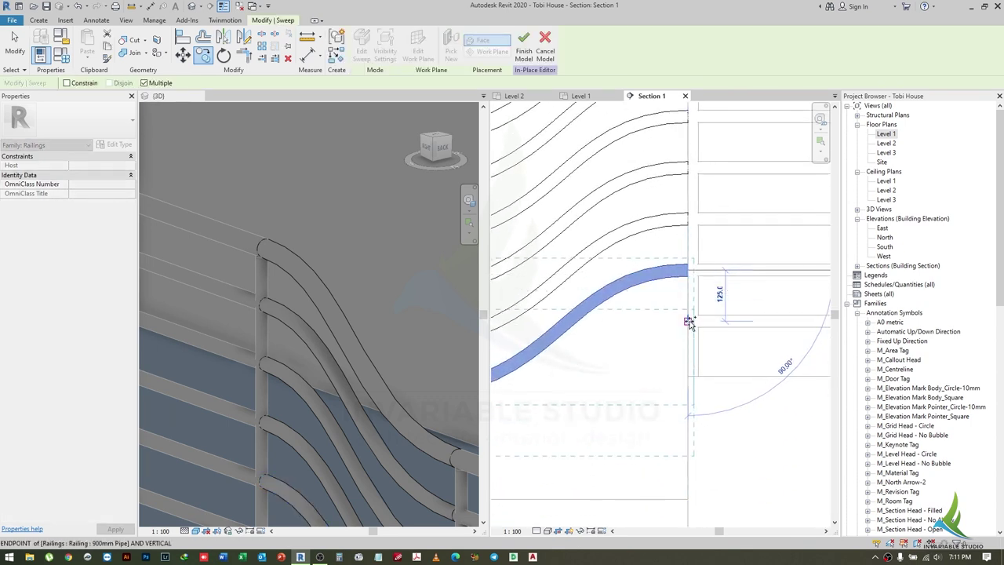
scroll(690, 338, down, 1)
click(667, 404)
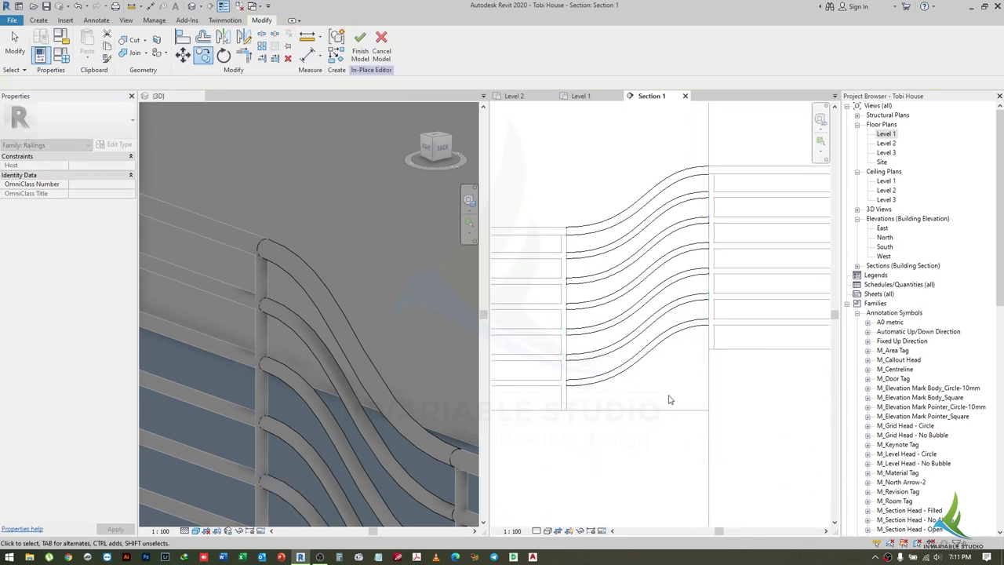
- Finish the in-place railing model and select the railing in the 3D view
click(359, 52)
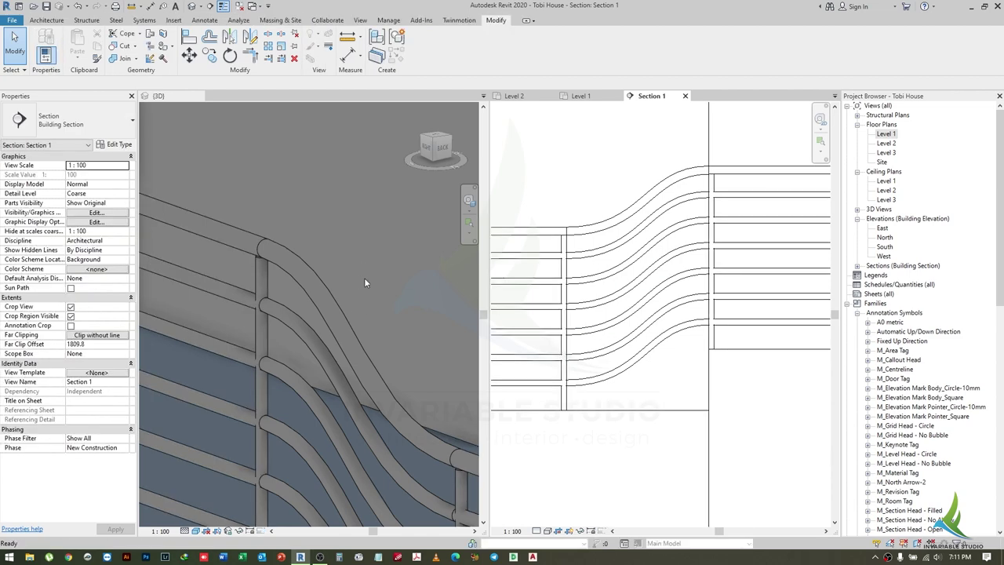
scroll(364, 277, down, 2)
mouse_move(399, 399)
middle_down()
mouse_move(352, 323)
mouse_move(378, 319)
middle_up()
click(378, 318)
click(650, 96)
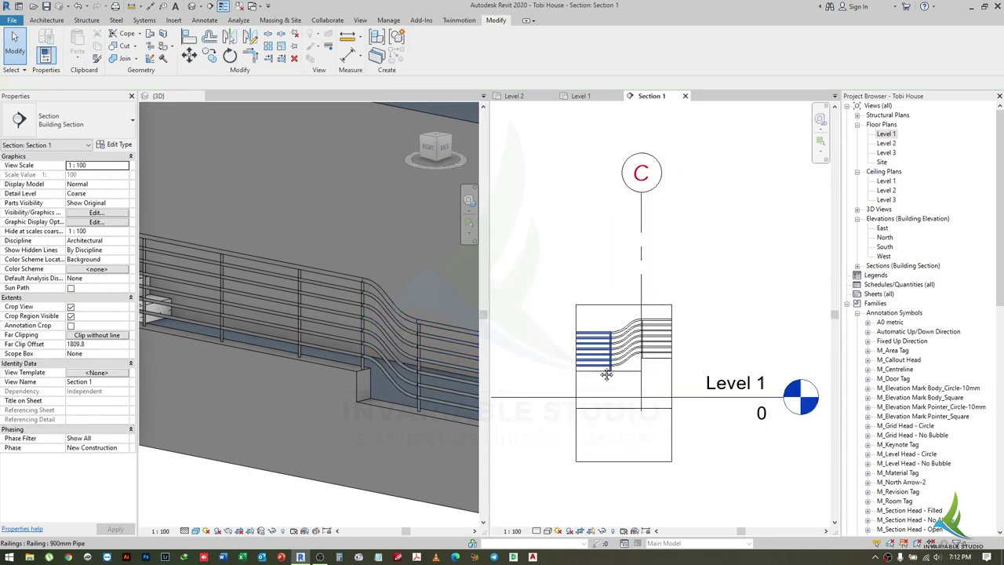
- Move the Section 1 line further down in the Level 1 plan
click(578, 96)
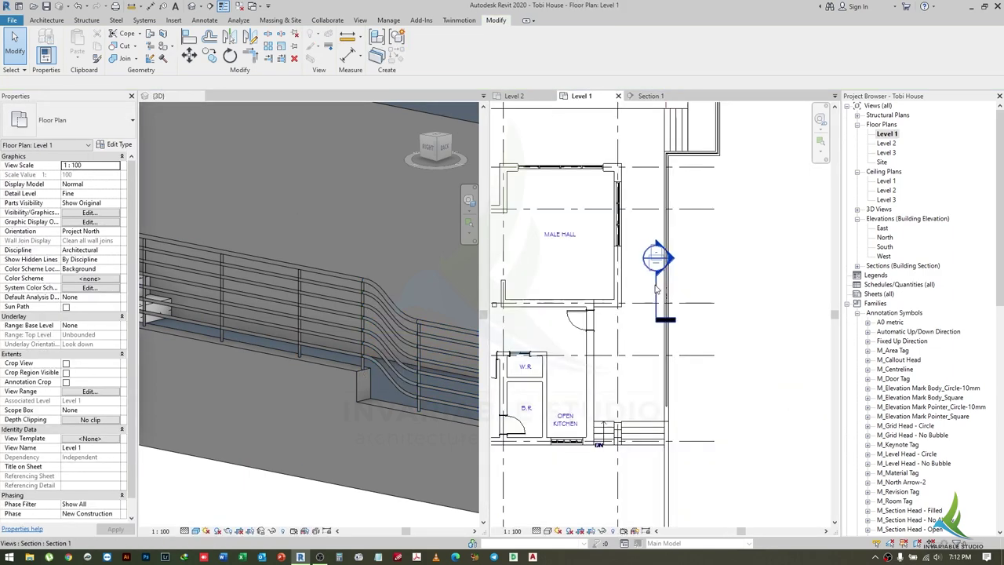
click(661, 306)
drag(661, 306, 663, 445)
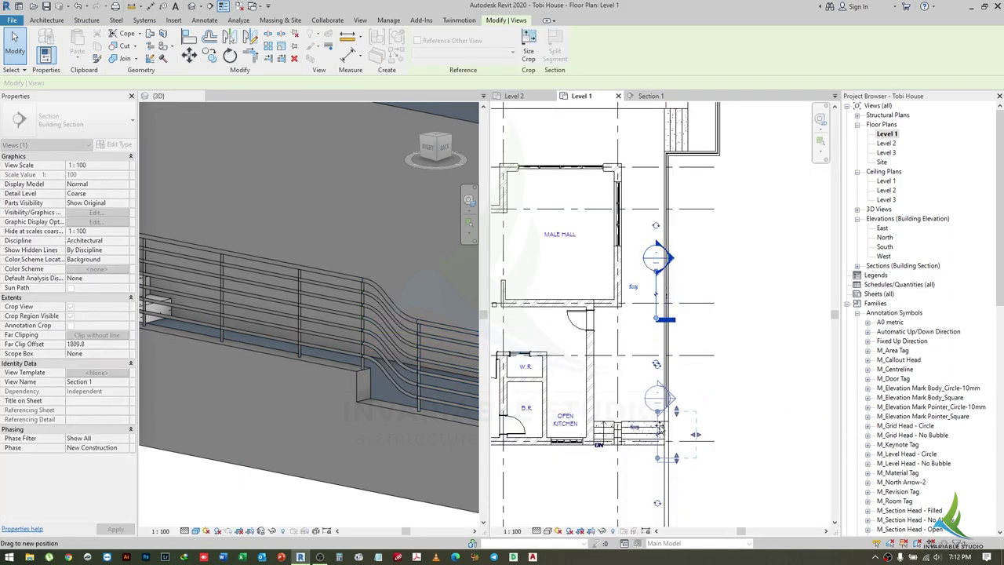
key(Escape)
- Enlarge the Section 1 crop region by dragging its left and top edges outward
click(642, 97)
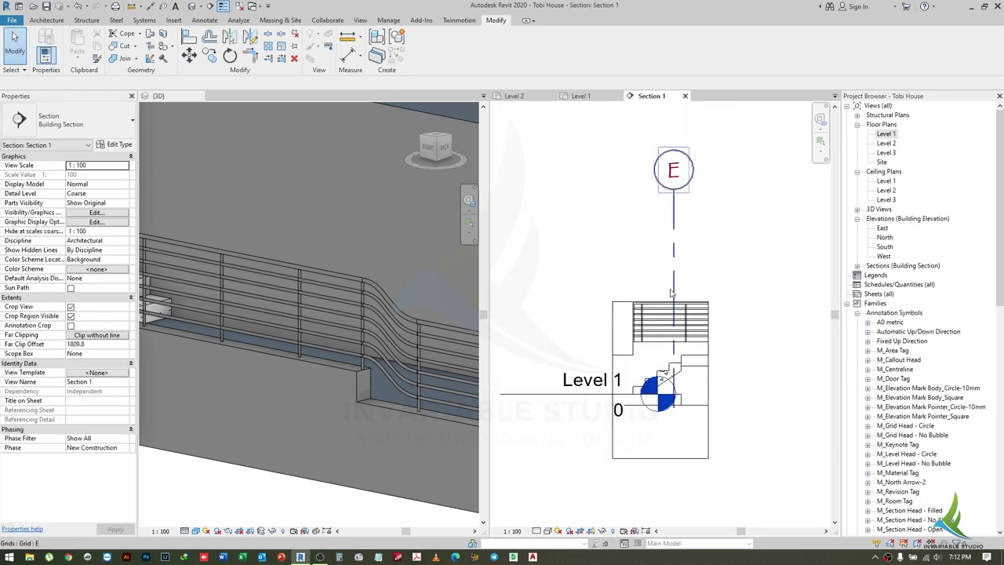
scroll(652, 260, up, 2)
scroll(608, 349, down, 2)
click(610, 354)
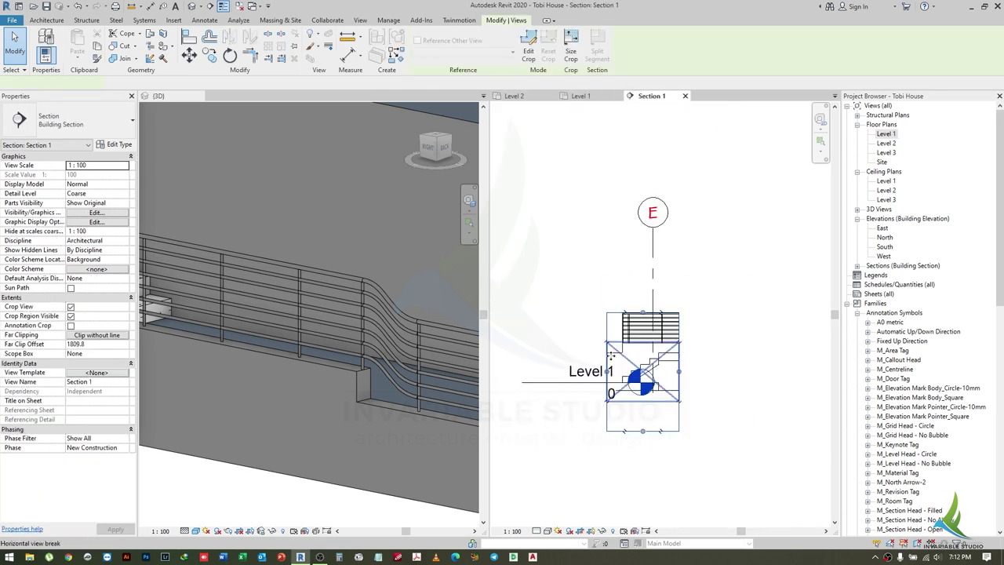
drag(605, 370, 566, 371)
drag(641, 312, 641, 277)
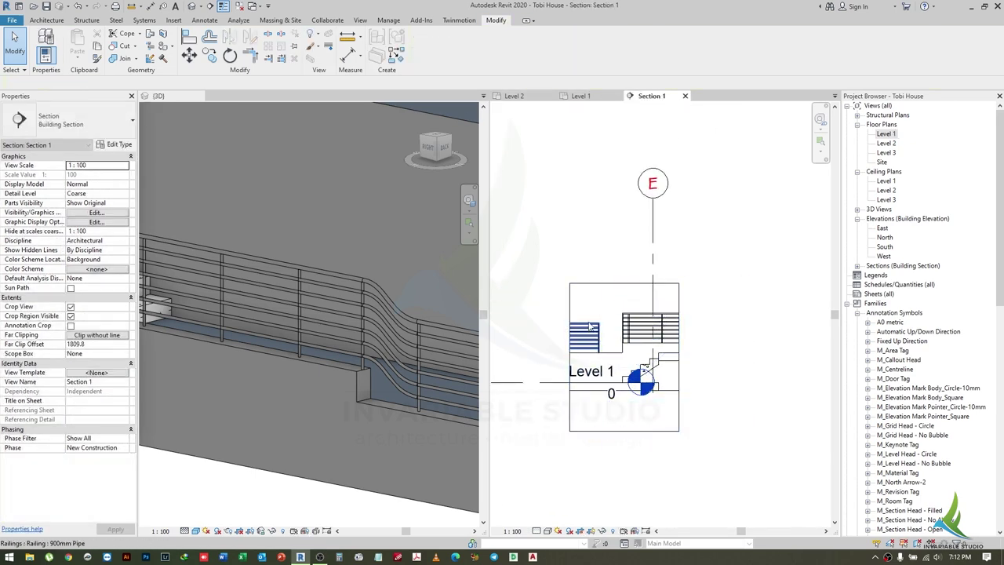
key(Escape)
- In the Level 1 plan, place a copy of the S-curved pipe rail set, then return to Section 1
click(580, 95)
scroll(665, 297, up, 3)
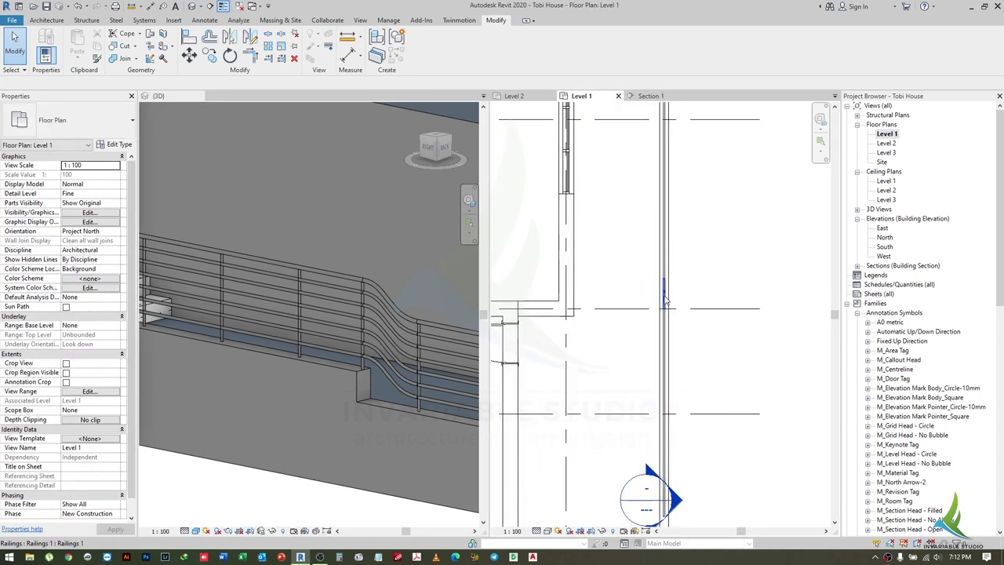
click(665, 297)
scroll(664, 297, down, 3)
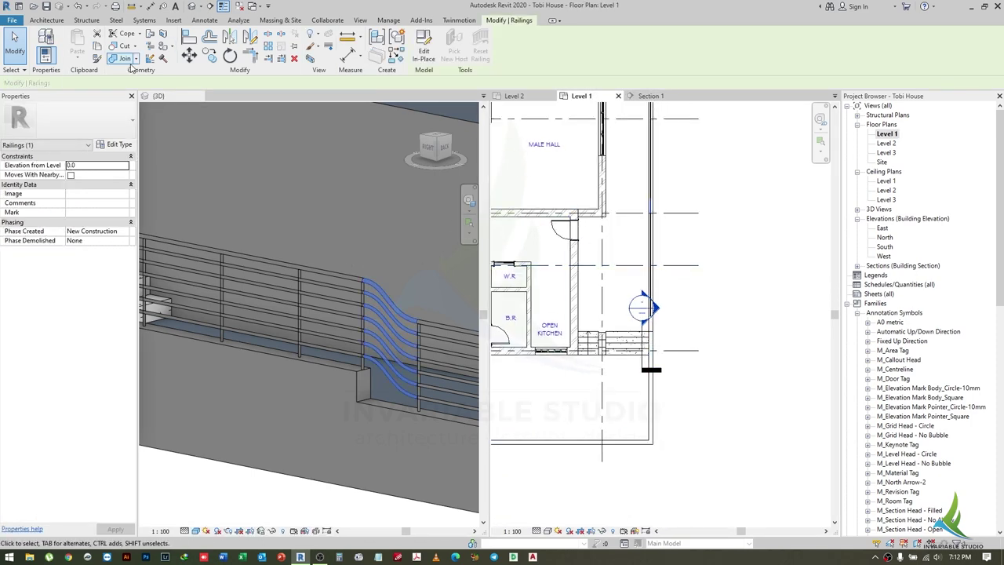
click(209, 54)
scroll(651, 226, up, 3)
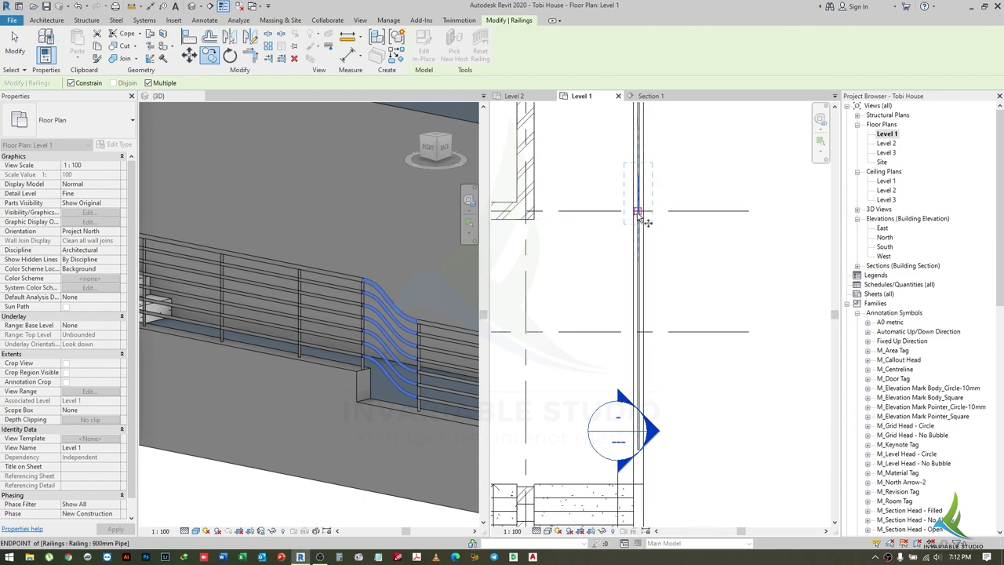
scroll(642, 222, up, 2)
scroll(649, 255, down, 2)
click(661, 225)
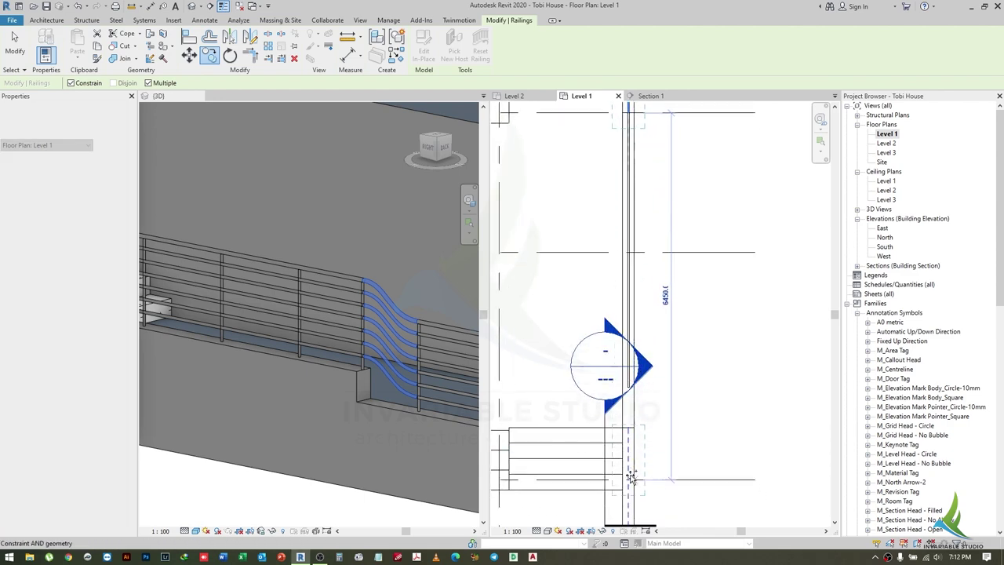
key(Escape)
click(650, 96)
- Select the curved rail set in Section 1 and move it from its end to left of the wall
scroll(657, 333, up, 3)
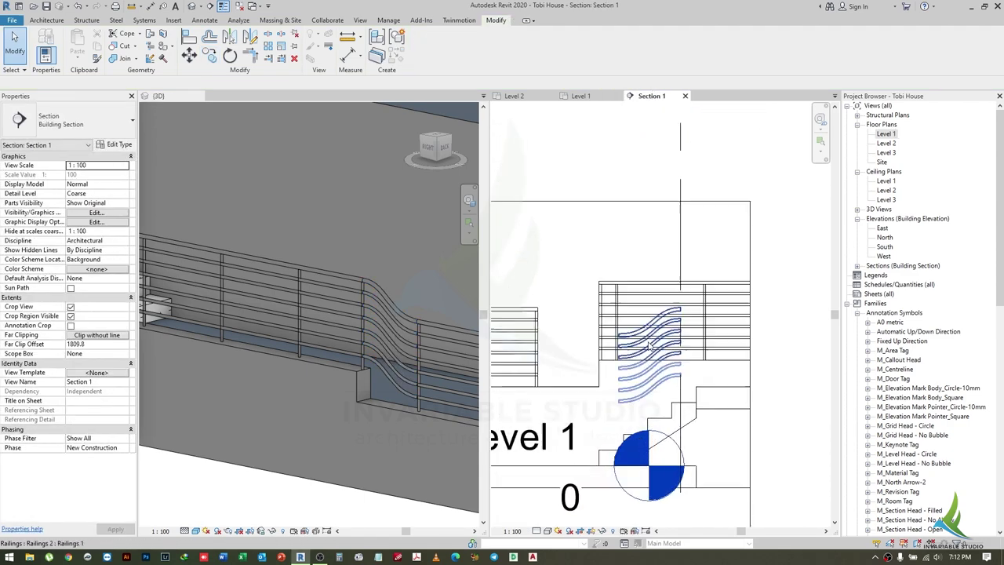
click(650, 339)
scroll(659, 337, down, 1)
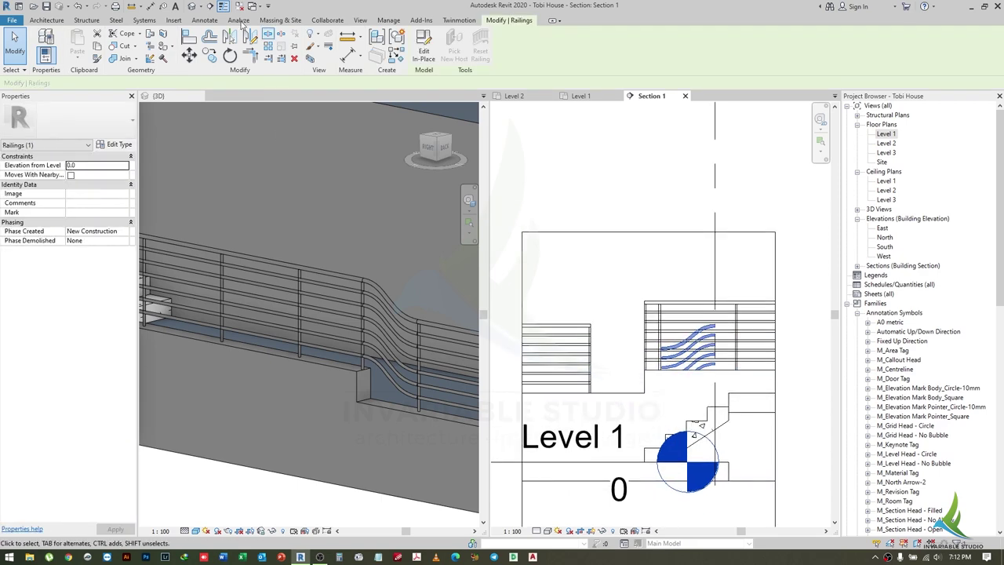
click(194, 59)
scroll(713, 338, up, 2)
scroll(713, 330, up, 2)
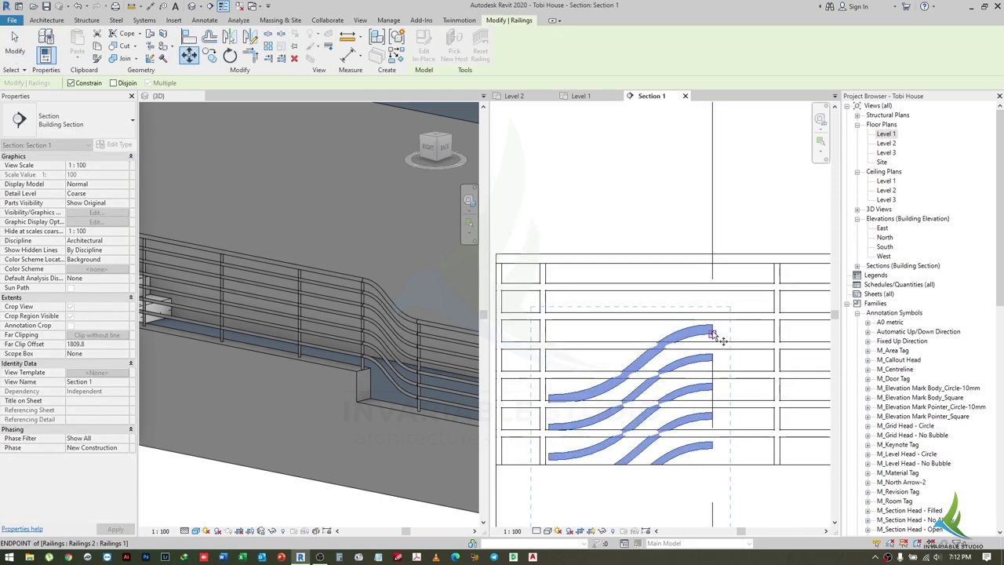
scroll(714, 334, up, 2)
click(712, 335)
scroll(709, 337, down, 2)
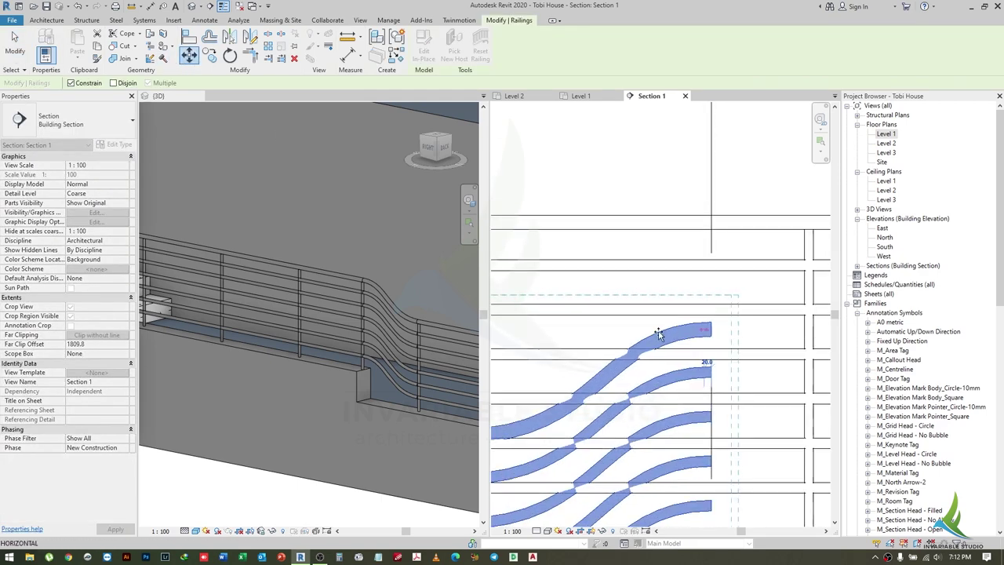
scroll(691, 352, down, 2)
click(671, 343)
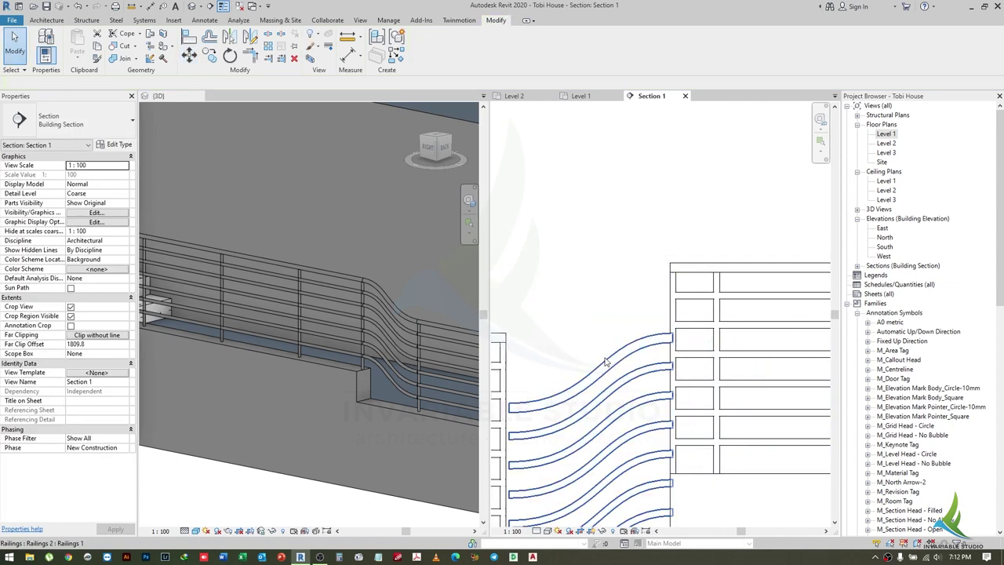
- Move the rails again so their ends align with the lower railing and the horizontal top rail
click(191, 58)
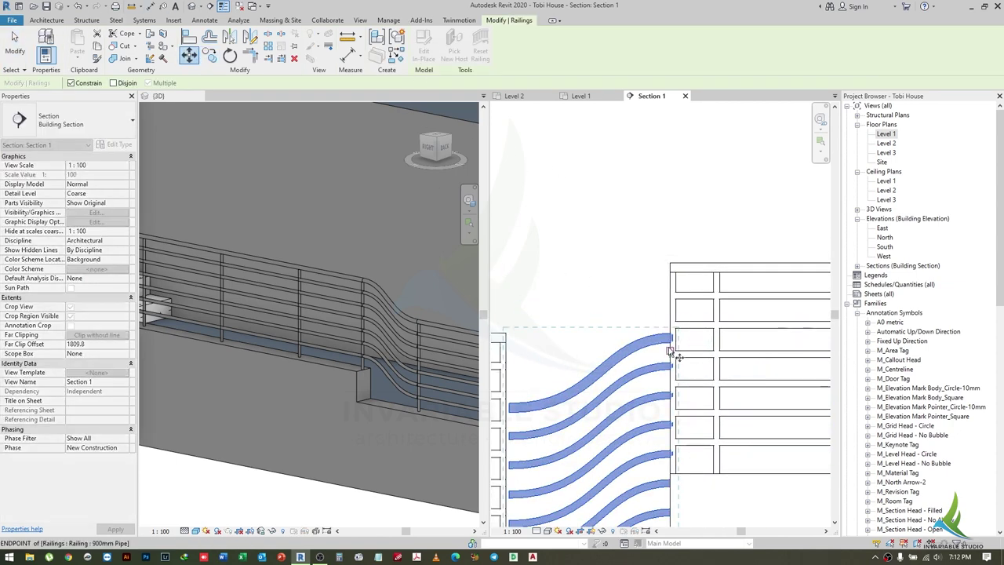
scroll(510, 415, up, 2)
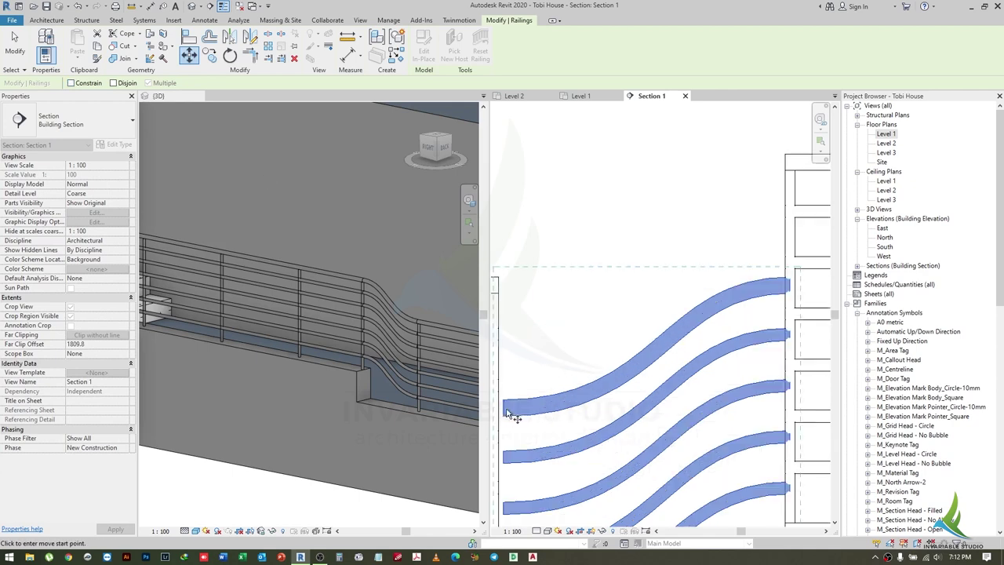
click(665, 265)
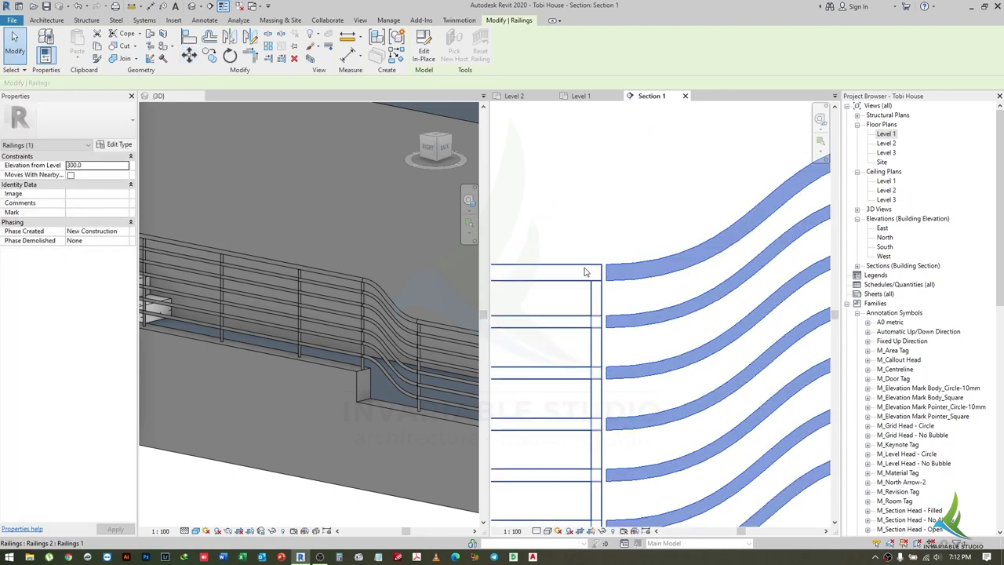
click(190, 58)
scroll(611, 270, up, 1)
scroll(607, 278, up, 1)
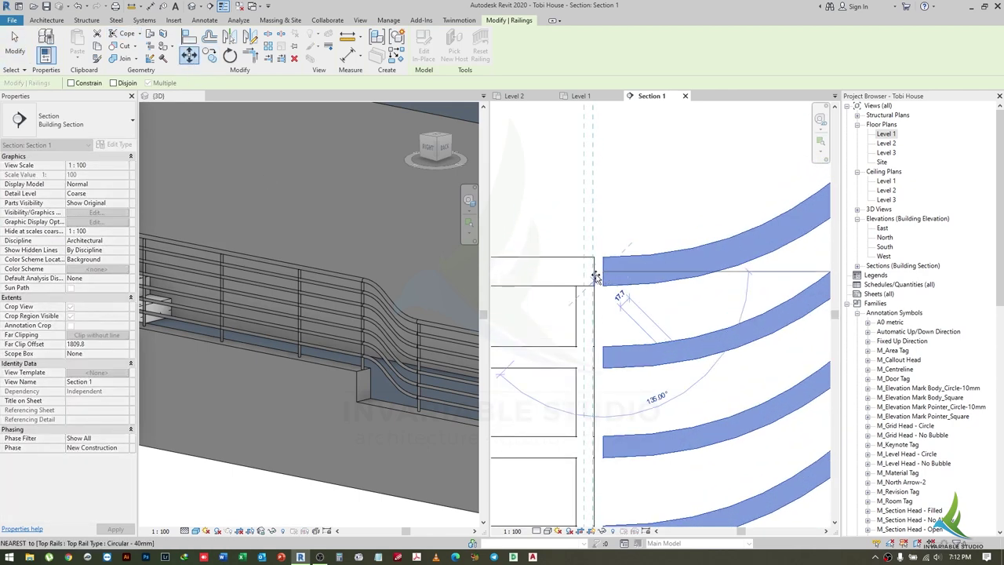
click(596, 277)
scroll(706, 263, down, 1)
scroll(705, 263, down, 2)
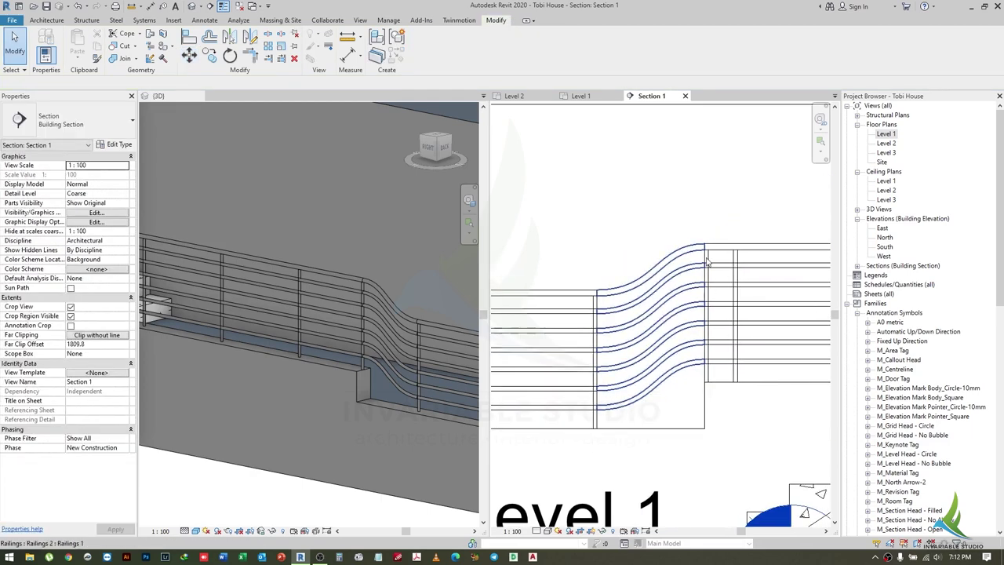
scroll(705, 263, up, 2)
- Orbit the 3D model around the terrace to inspect the new S-curved rails
scroll(365, 252, down, 2)
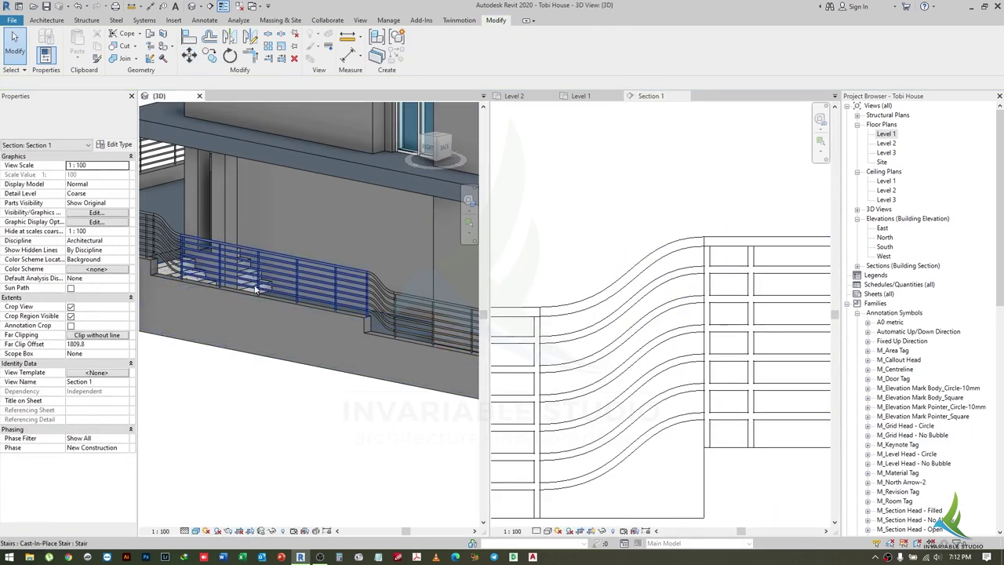
scroll(355, 306, down, 2)
scroll(355, 333, down, 1)
shift+middle_drag(355, 336, 336, 348)
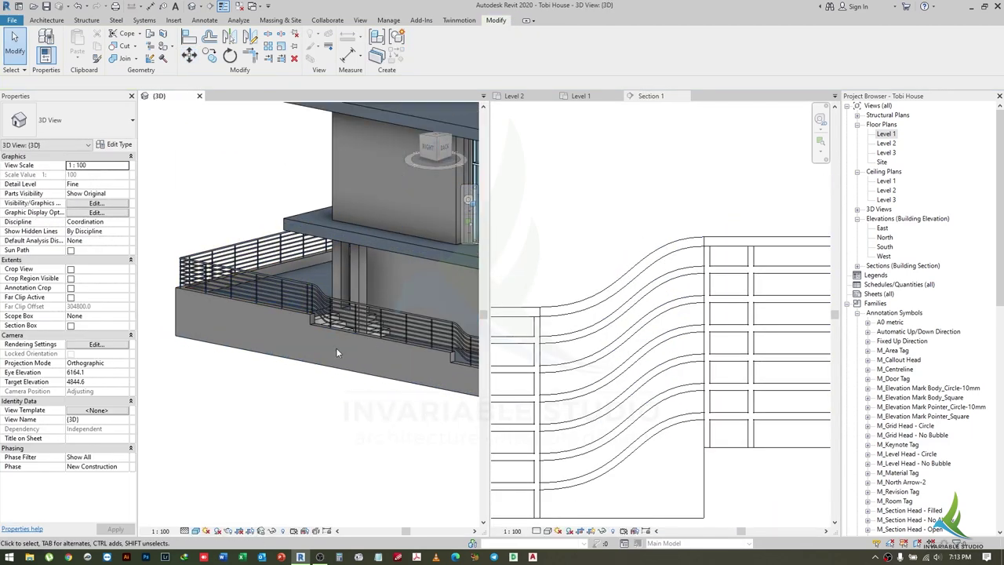
click(515, 165)
scroll(515, 165, down, 2)
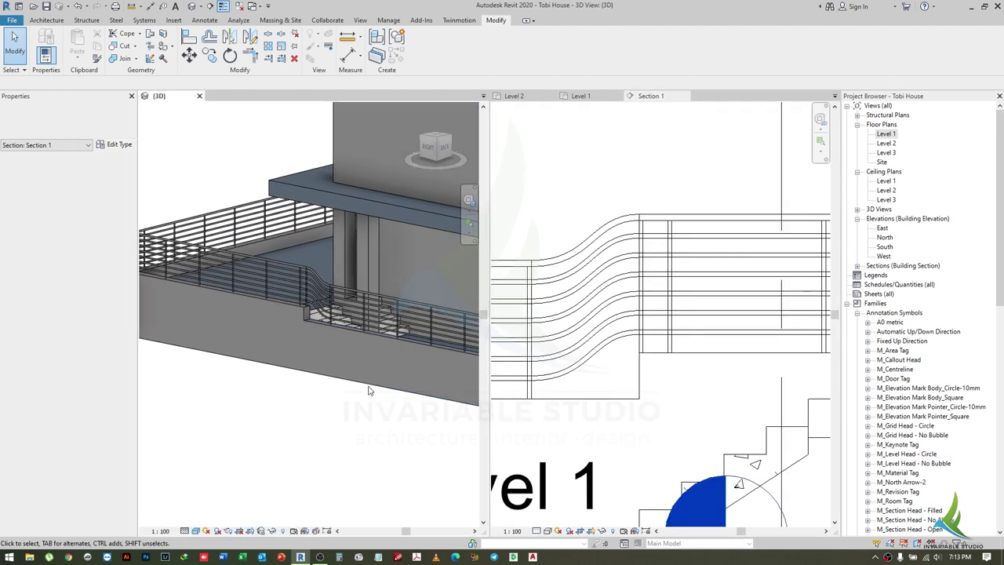
shift+middle_drag(392, 391, 373, 394)
- Pan to the railing corner, then orbit out to an overview of the whole house
scroll(345, 369, up, 2)
scroll(329, 347, up, 2)
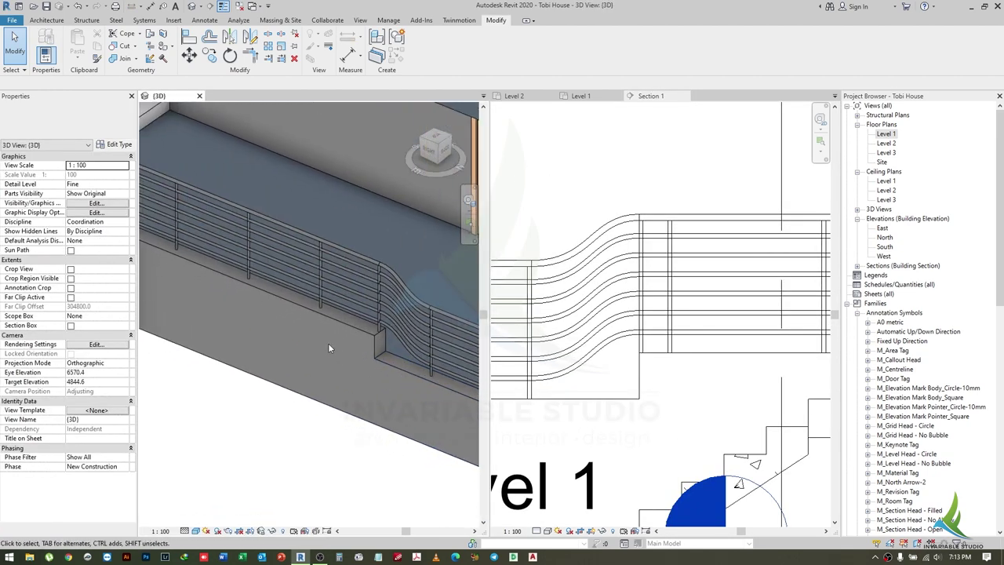
scroll(327, 342, up, 2)
scroll(277, 283, up, 1)
middle_drag(277, 282, 341, 381)
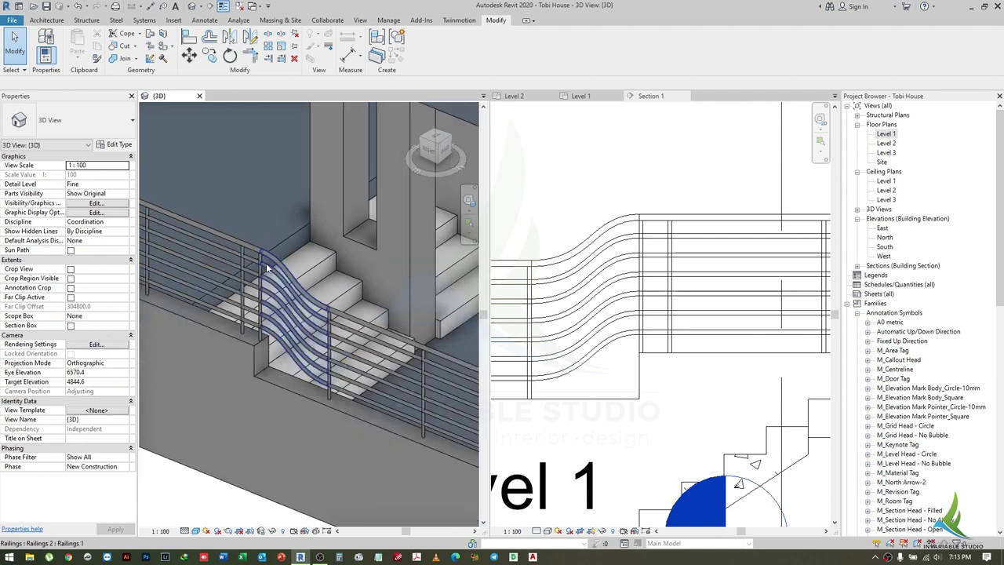
scroll(392, 363, down, 1)
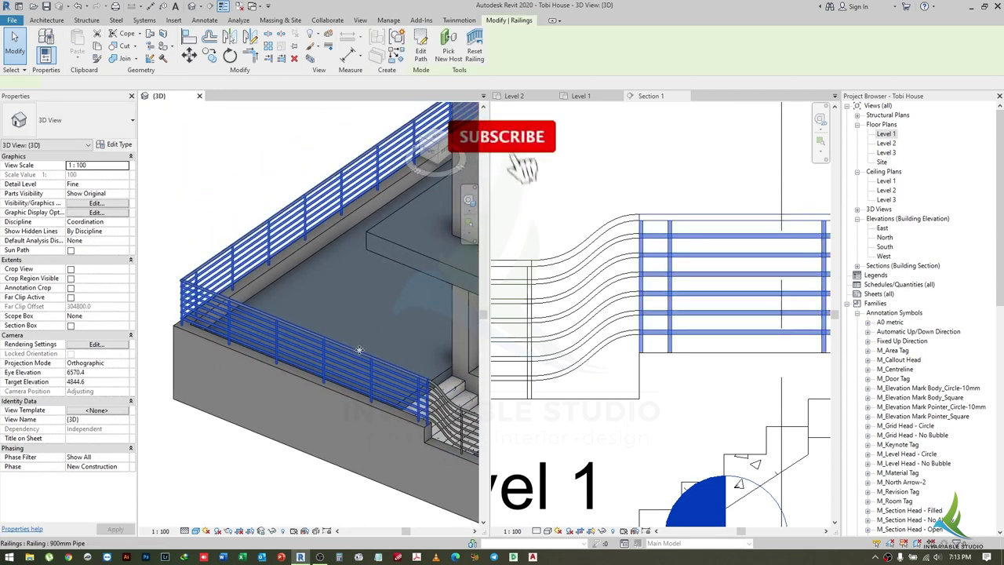
scroll(392, 365, down, 2)
scroll(389, 368, down, 2)
shift+middle_drag(390, 369, 271, 324)
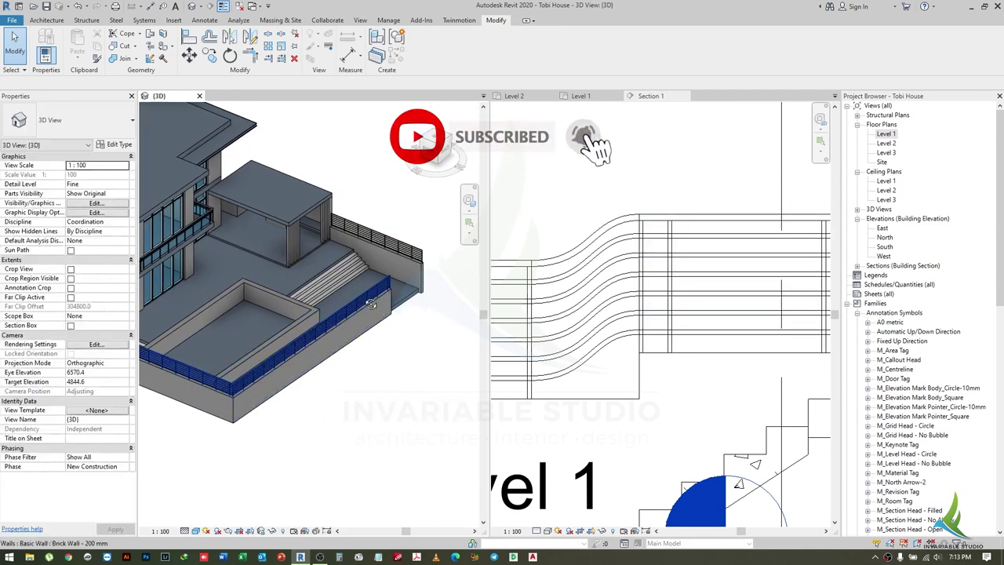
scroll(267, 317, up, 3)
scroll(243, 300, up, 1)
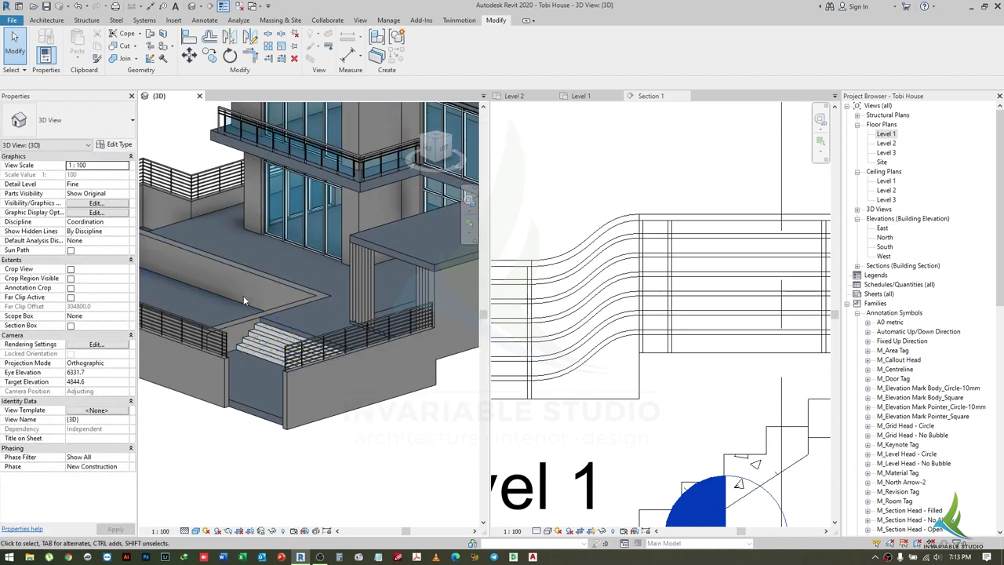
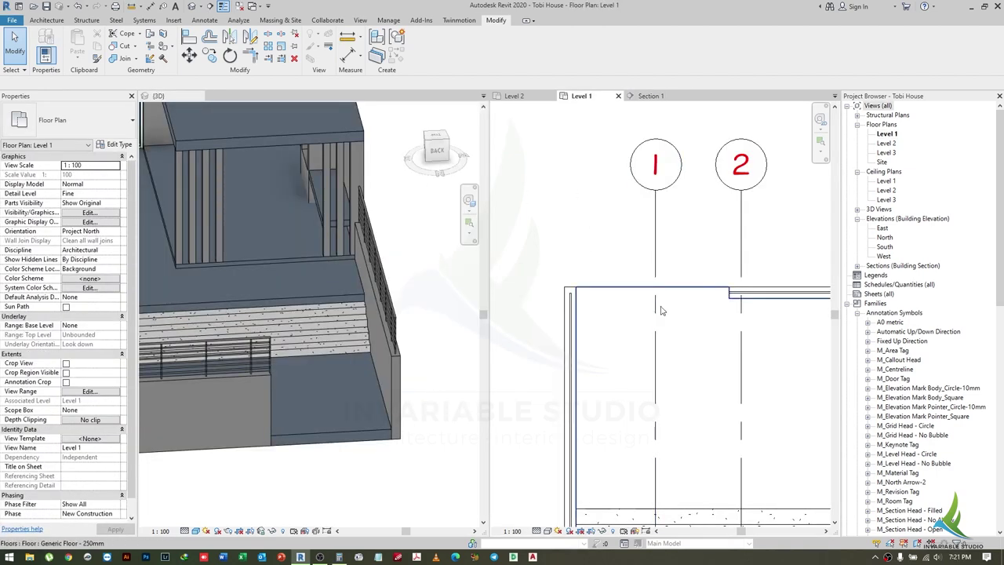
- Start an aligned dimension (DI) from the left wall, then cancel it
scroll(661, 311, down, 1)
scroll(666, 352, up, 1)
scroll(710, 366, down, 1)
key(d)
key(i)
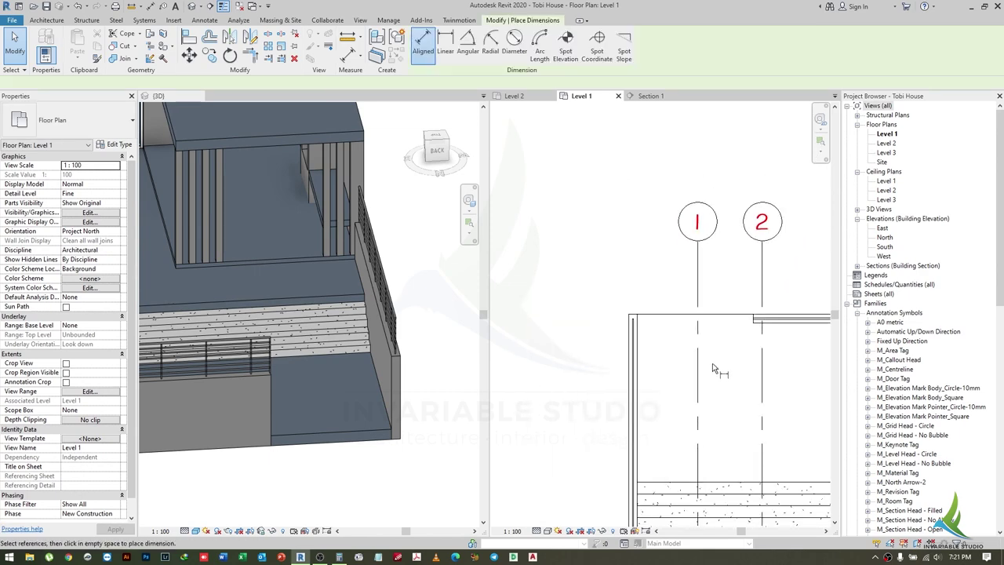
click(637, 325)
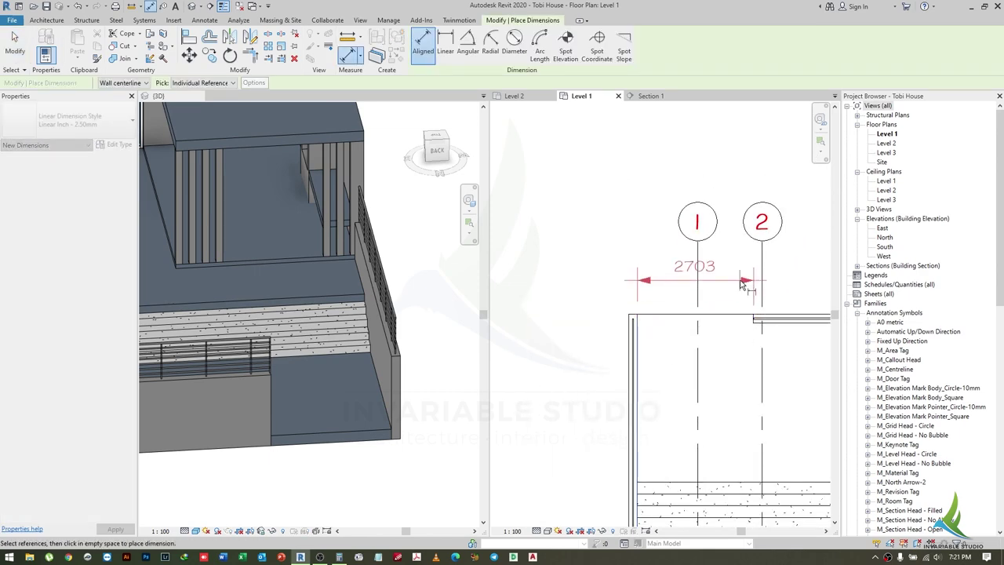
key(Escape)
key(Escape)
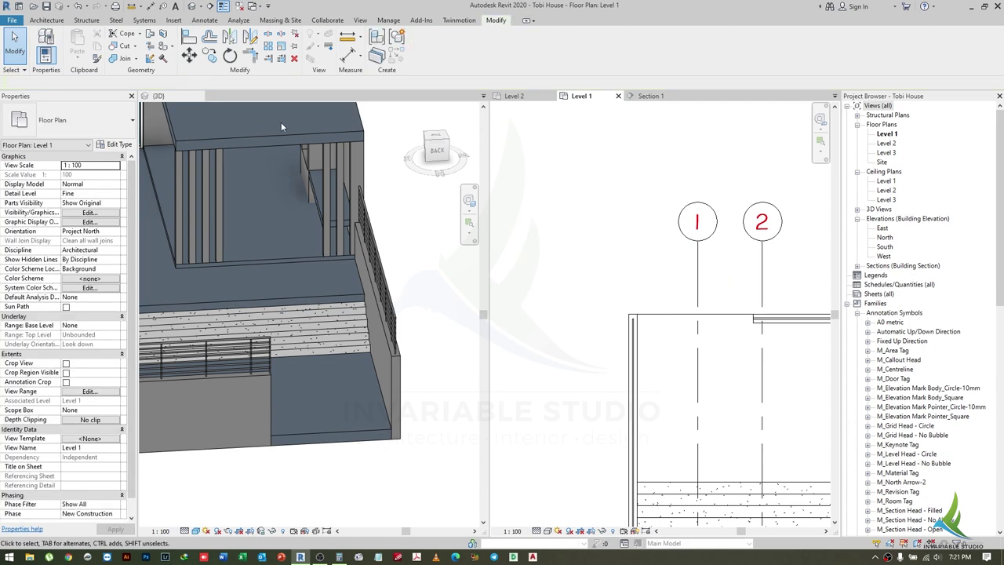
- Place a Landscaping-Gates gate between grids 1 and 2, then shift it slightly left
click(47, 20)
click(118, 43)
click(79, 119)
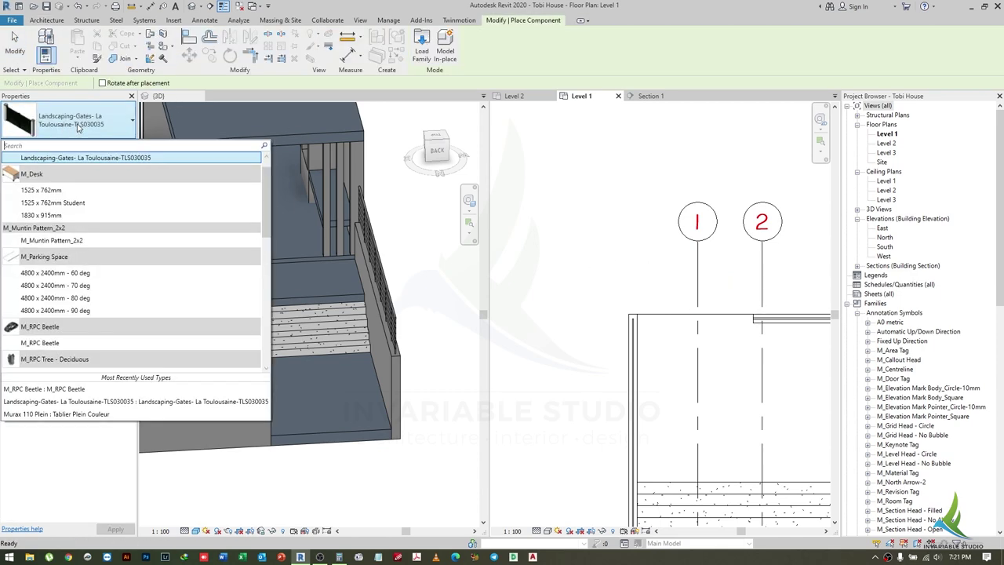
click(115, 144)
scroll(459, 227, down, 3)
scroll(461, 225, up, 3)
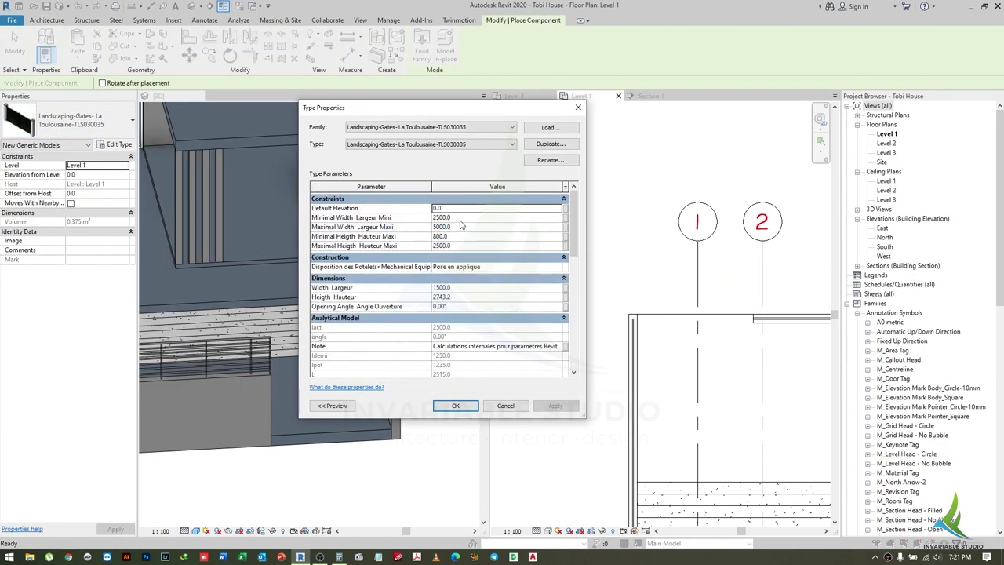
click(456, 406)
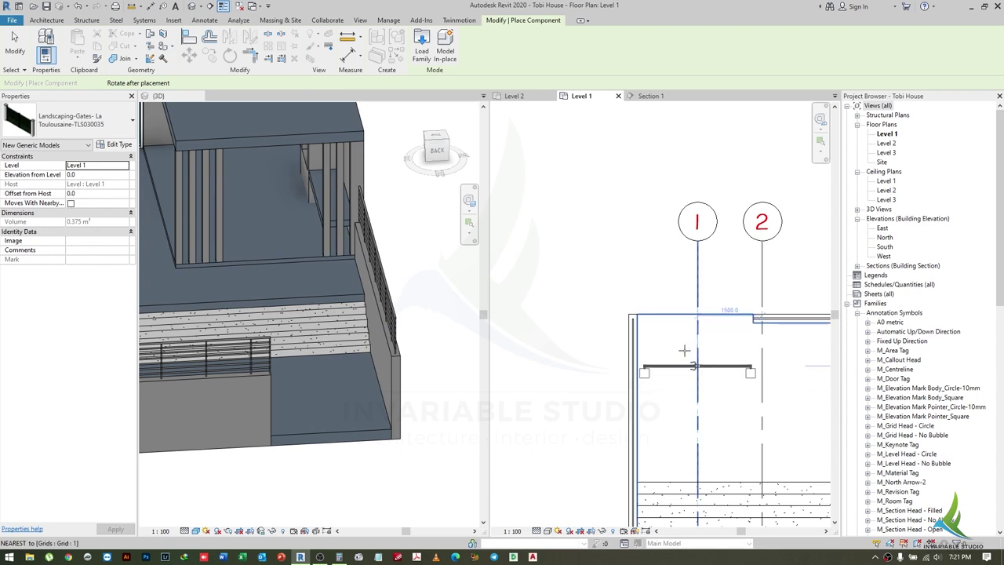
click(727, 367)
key(Escape)
key(Escape)
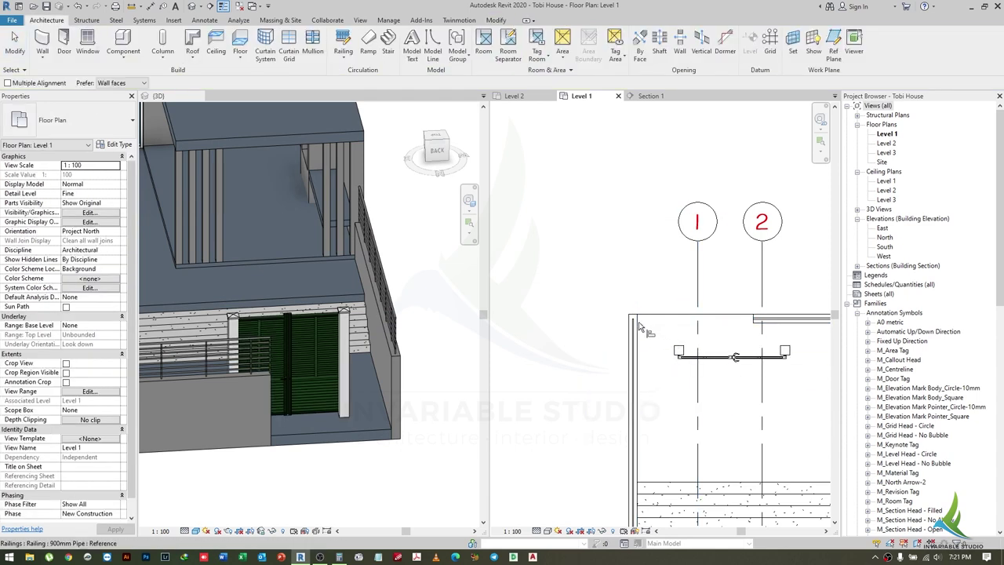
drag(672, 355, 635, 355)
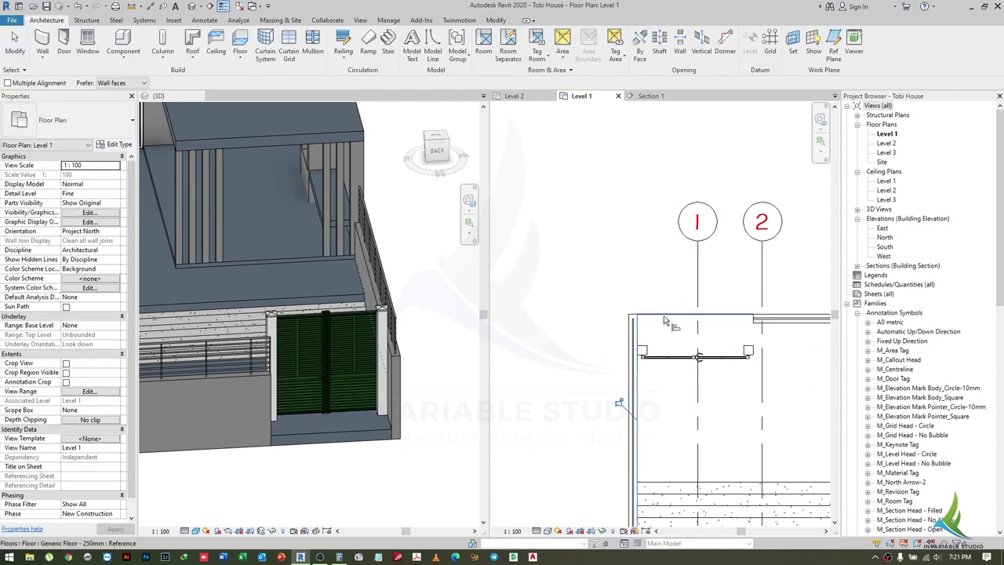
- Open the pipe railing's path sketch, finish it unchanged, and make the 3D view active
scroll(650, 313, up, 2)
scroll(581, 313, up, 2)
key(Escape)
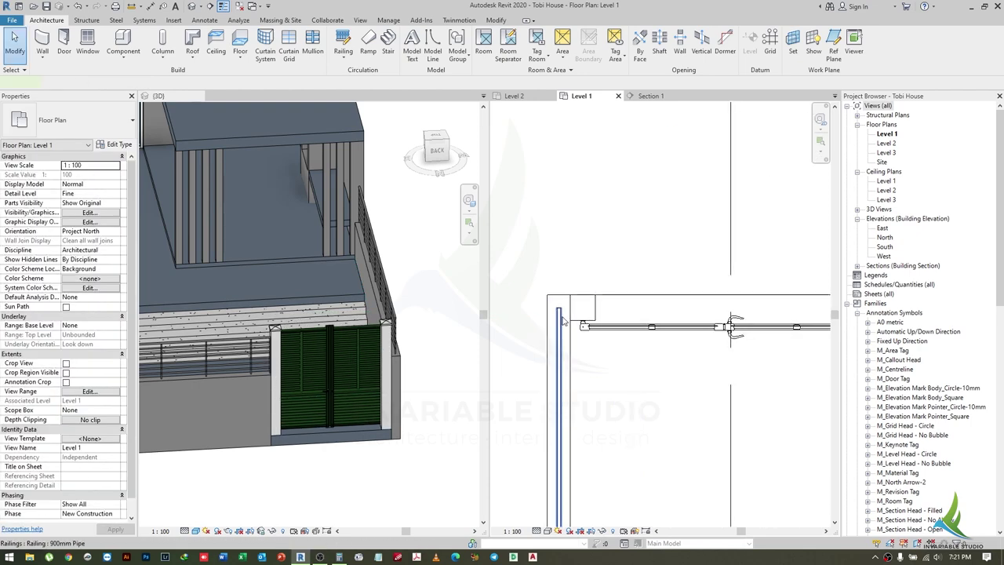
double_click(559, 312)
scroll(564, 312, up, 2)
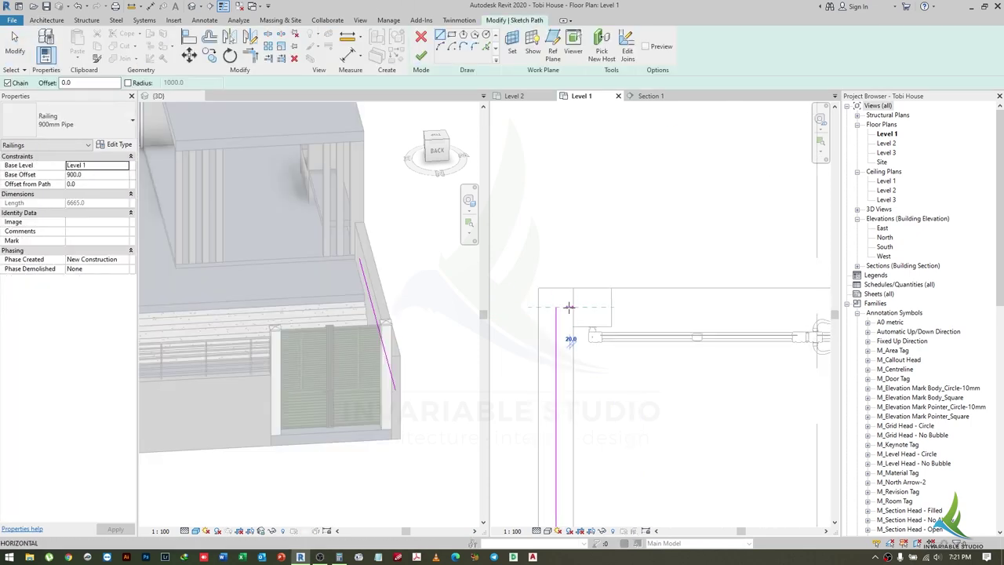
scroll(538, 266, down, 1)
click(421, 55)
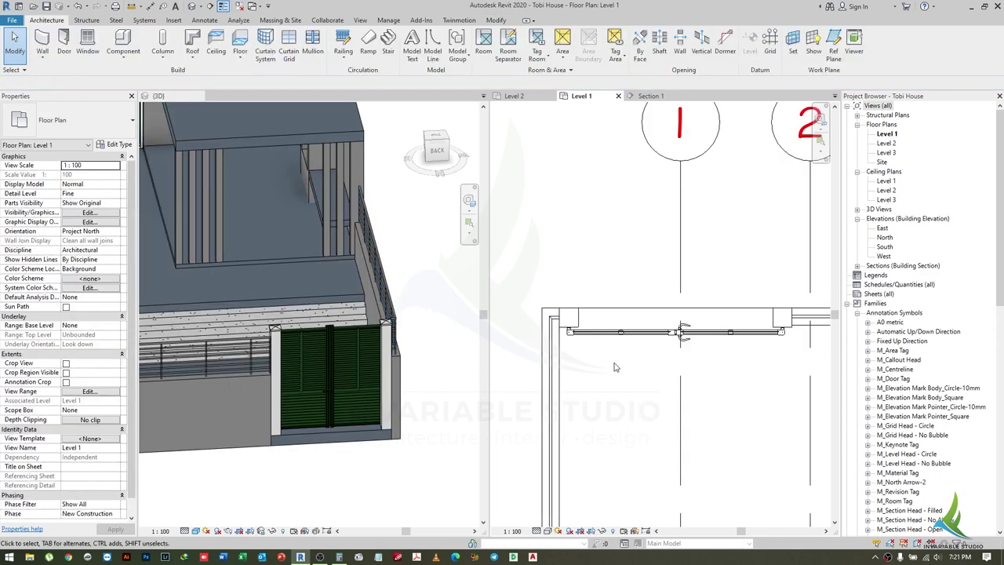
scroll(659, 313, down, 1)
click(386, 480)
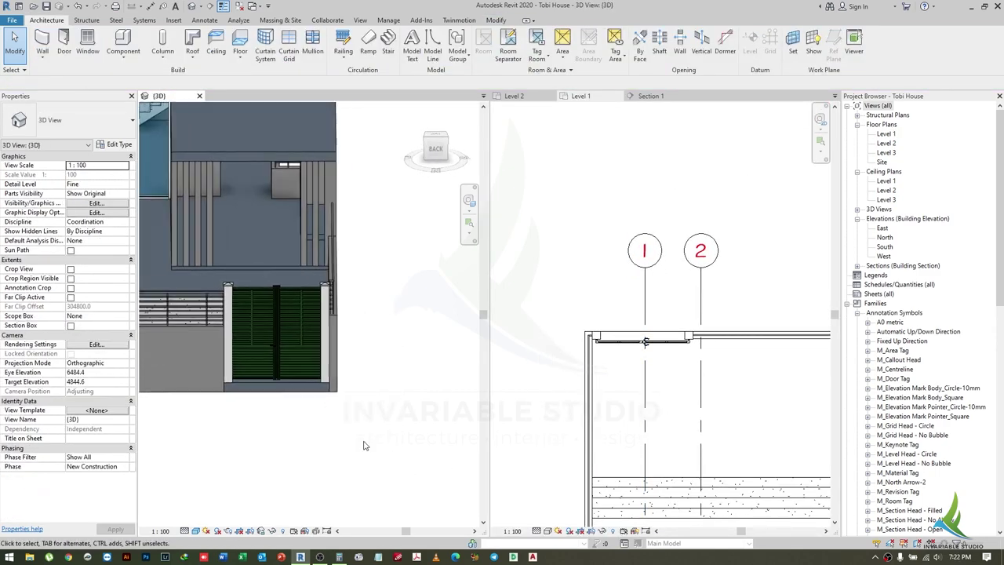
- Zoom in and select the canopy floor slab
scroll(366, 381, down, 1)
scroll(385, 437, down, 2)
scroll(362, 419, down, 1)
scroll(362, 317, up, 2)
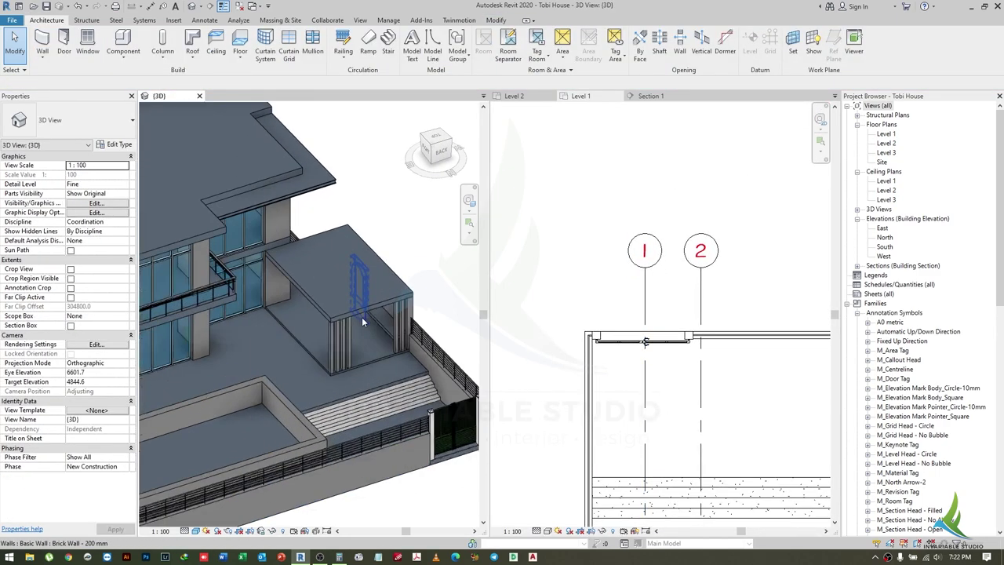
scroll(326, 316, up, 2)
scroll(291, 312, up, 2)
click(291, 312)
scroll(291, 312, down, 3)
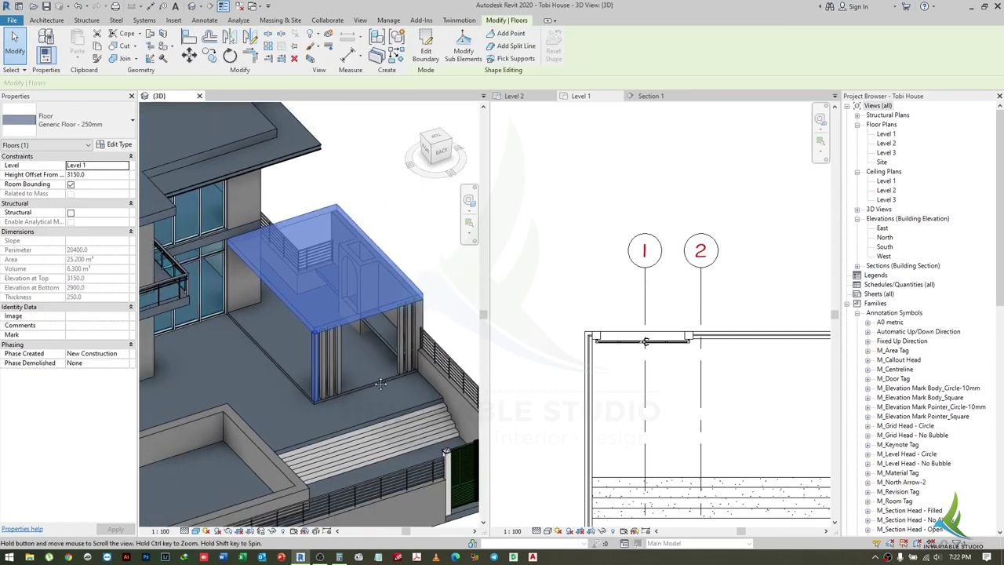
scroll(236, 314, up, 1)
- Add a slab edge along the canopy slab's edge
click(47, 20)
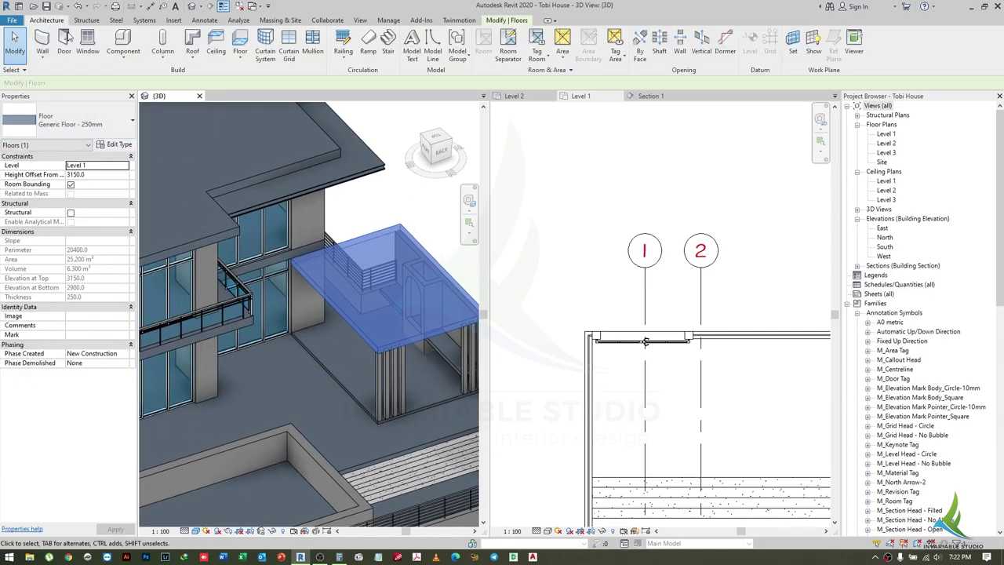
click(240, 59)
click(269, 136)
scroll(340, 295, up, 3)
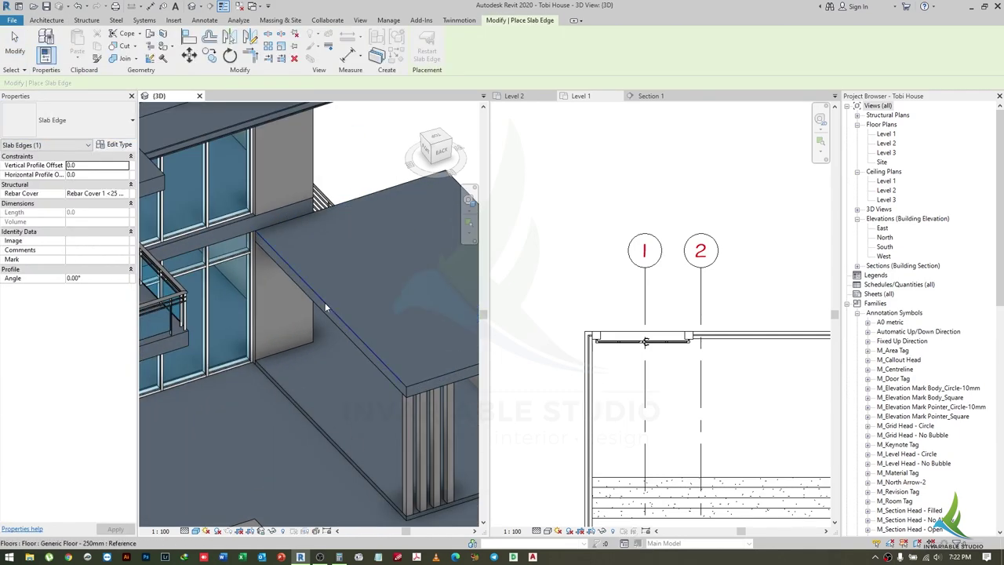
click(325, 302)
scroll(387, 402, up, 2)
scroll(389, 396, up, 2)
key(Escape)
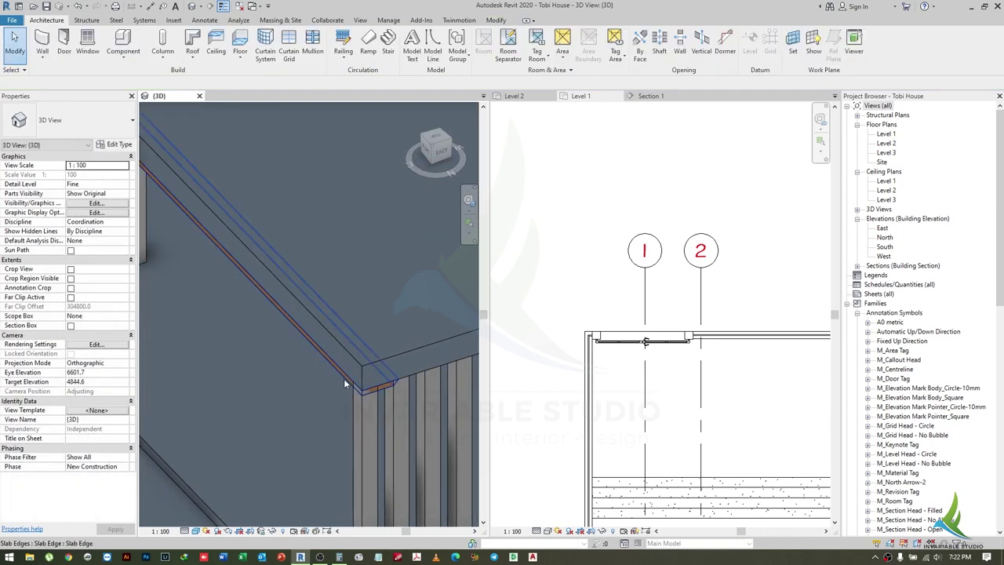
- Duplicate the slab edge type as Slab Edge 2 with the Family1 : Family1 profile
click(344, 378)
click(118, 144)
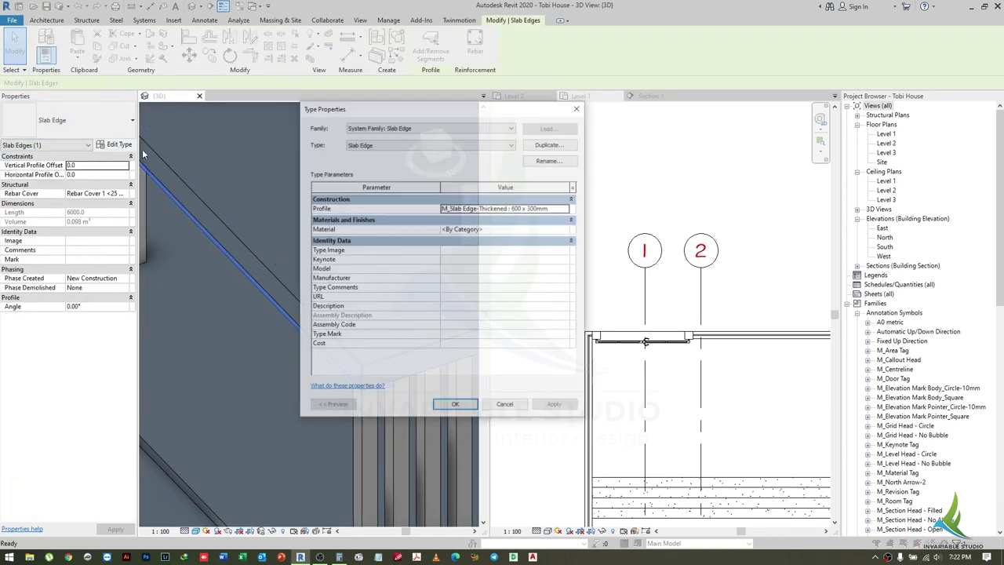
click(552, 145)
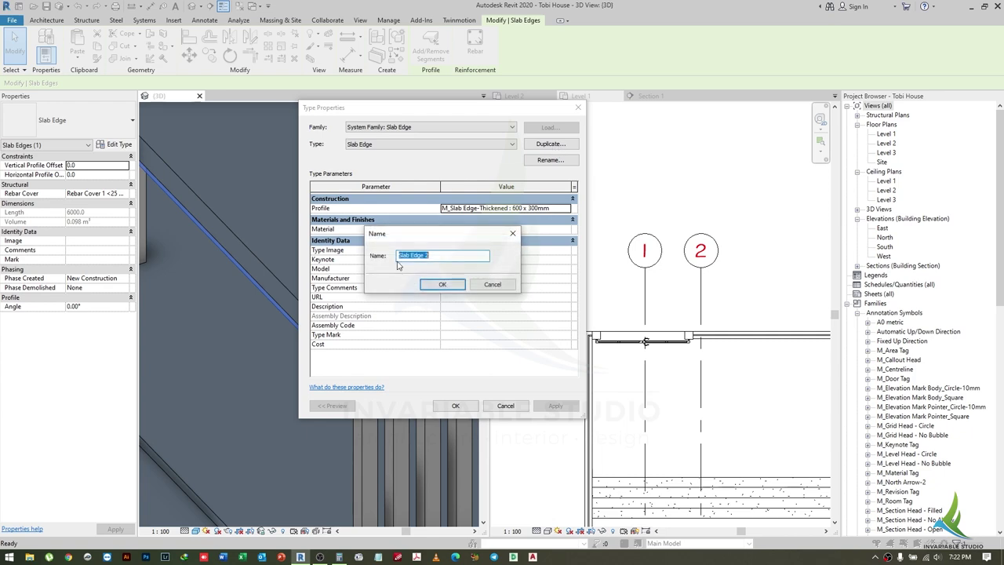
key(Return)
click(565, 209)
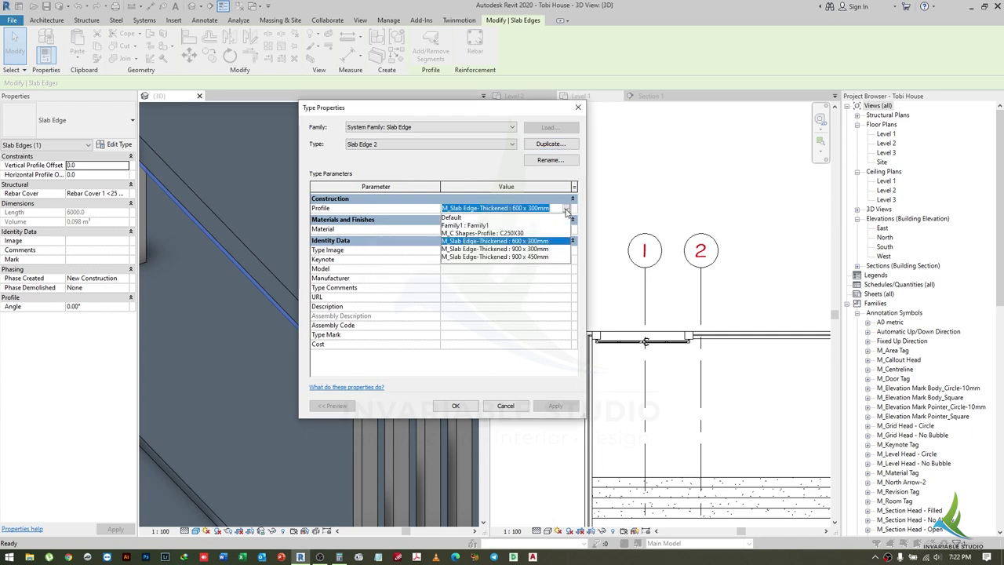
click(494, 226)
click(456, 405)
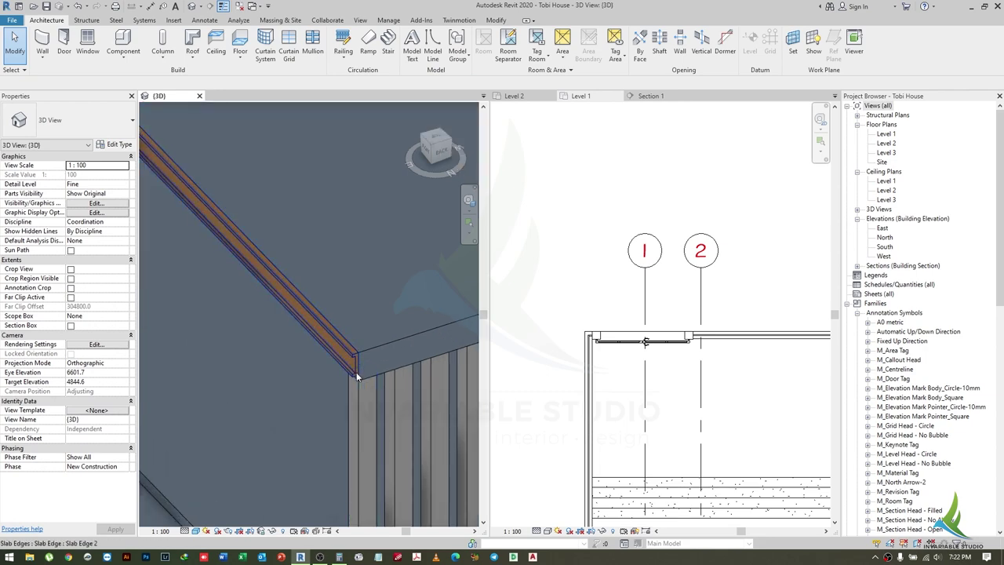
- Recheck the slab edge's type properties, then orbit to view the canopy from another side
click(357, 377)
click(118, 144)
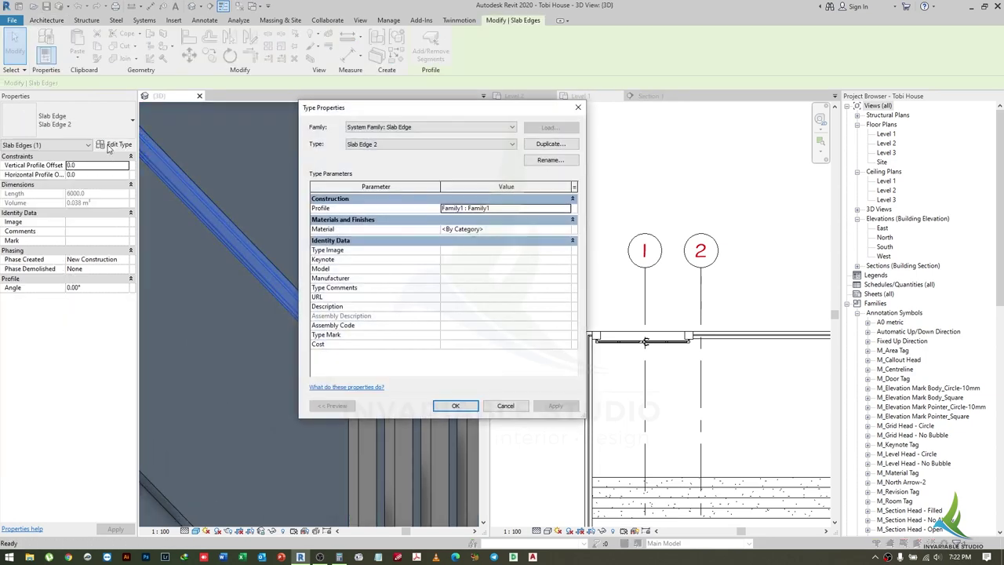
key(Escape)
key(Escape)
scroll(333, 381, down, 2)
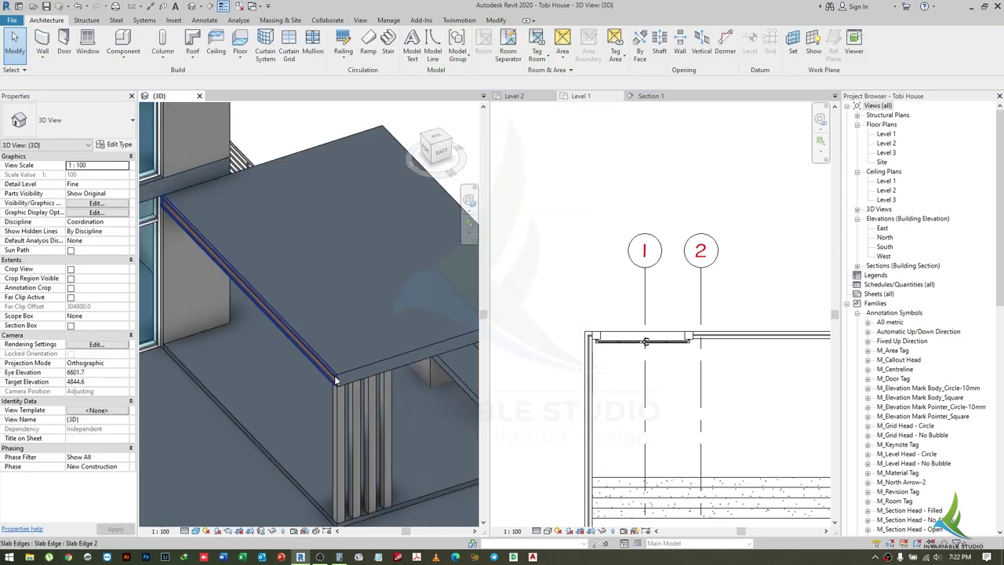
click(337, 348)
shift+middle_drag(337, 347, 402, 187)
key(Escape)
- Add another slab edge along the slab's front edge
click(403, 186)
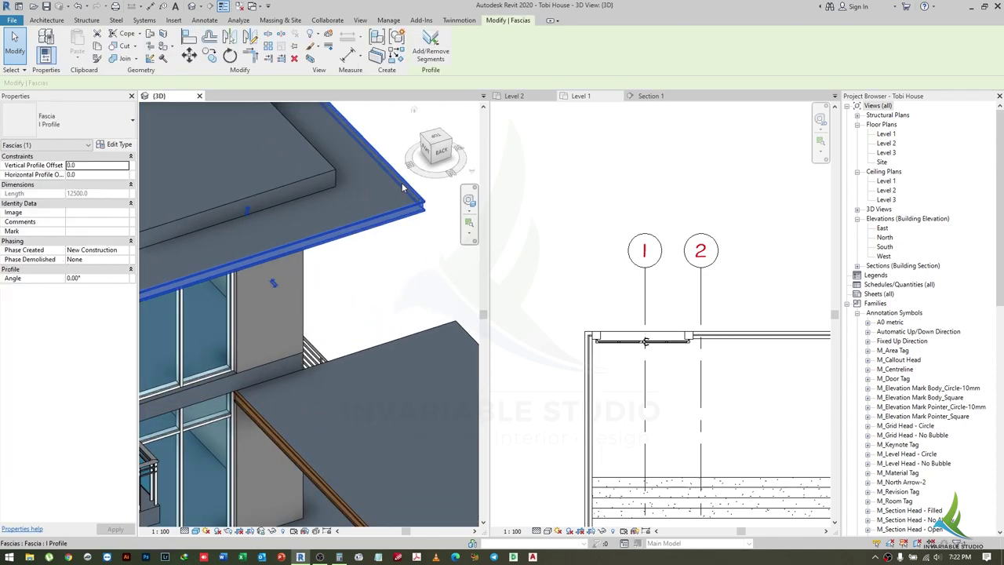
key(Escape)
mouse_move(260, 269)
shift+middle_down()
mouse_move(378, 351)
mouse_move(321, 398)
mouse_move(288, 296)
mouse_move(310, 299)
mouse_move(106, 83)
shift+middle_up()
key(Return)
click(378, 346)
key(Escape)
scroll(321, 397, down, 3)
scroll(288, 296, up, 2)
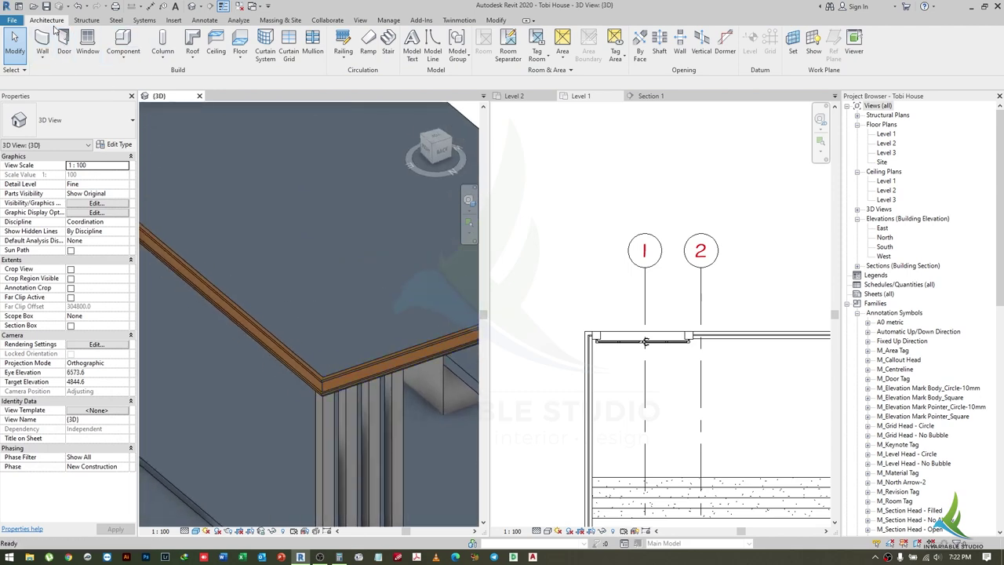
- Join the new slab edge's geometry with the slab
click(494, 21)
click(124, 61)
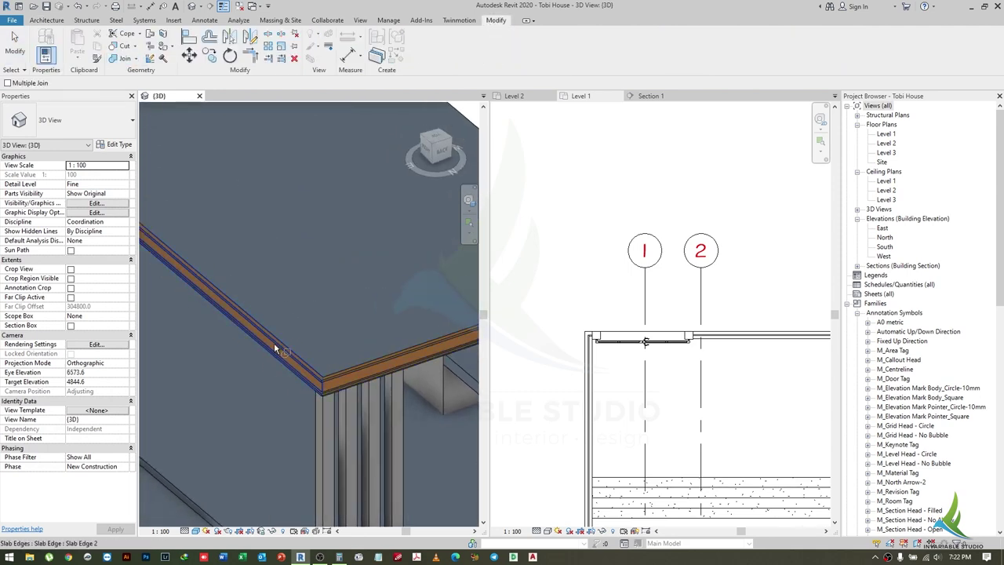
click(274, 342)
scroll(302, 330, down, 2)
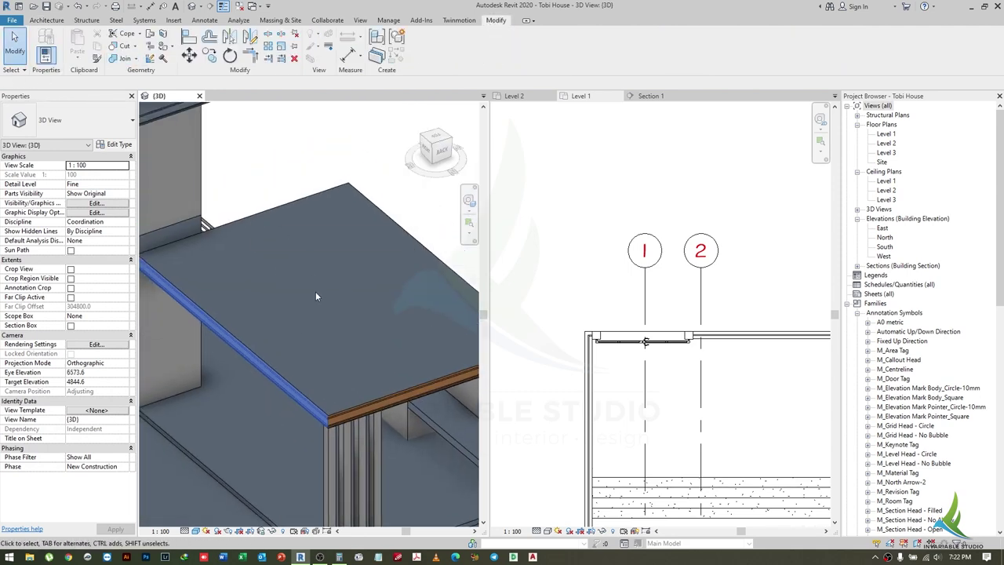
scroll(315, 297, down, 2)
mouse_move(403, 351)
shift+middle_down()
mouse_move(337, 376)
mouse_move(345, 429)
shift+middle_up()
- Orbit and zoom out to a front-right view of the whole house
scroll(318, 402, up, 2)
scroll(289, 414, down, 2)
shift+middle_drag(289, 414, 231, 346)
scroll(316, 360, down, 3)
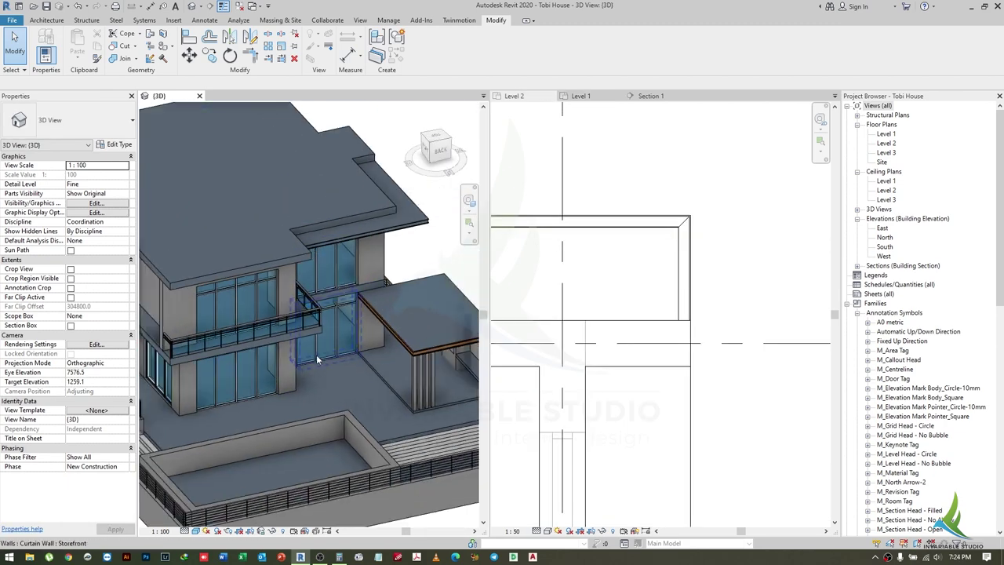
mouse_move(317, 359)
shift+middle_down()
mouse_move(341, 395)
mouse_move(226, 395)
mouse_move(326, 367)
mouse_move(298, 382)
mouse_move(348, 398)
mouse_move(289, 410)
mouse_move(353, 396)
mouse_move(403, 402)
shift+middle_up()
scroll(295, 382, up, 3)
scroll(298, 381, up, 1)
scroll(310, 367, down, 3)
scroll(289, 410, up, 3)
scroll(314, 389, down, 3)
scroll(352, 396, up, 3)
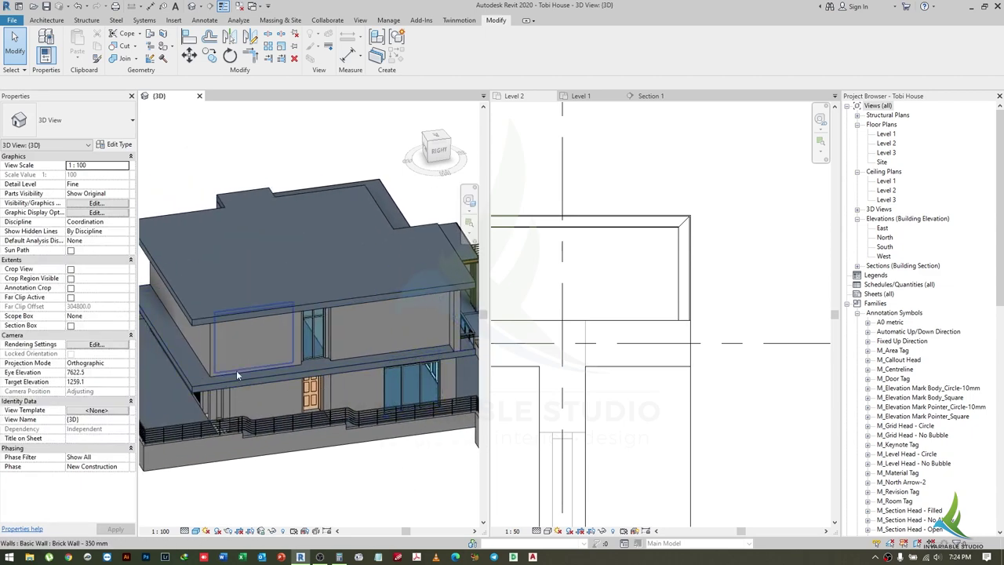
scroll(563, 132, up, 2)
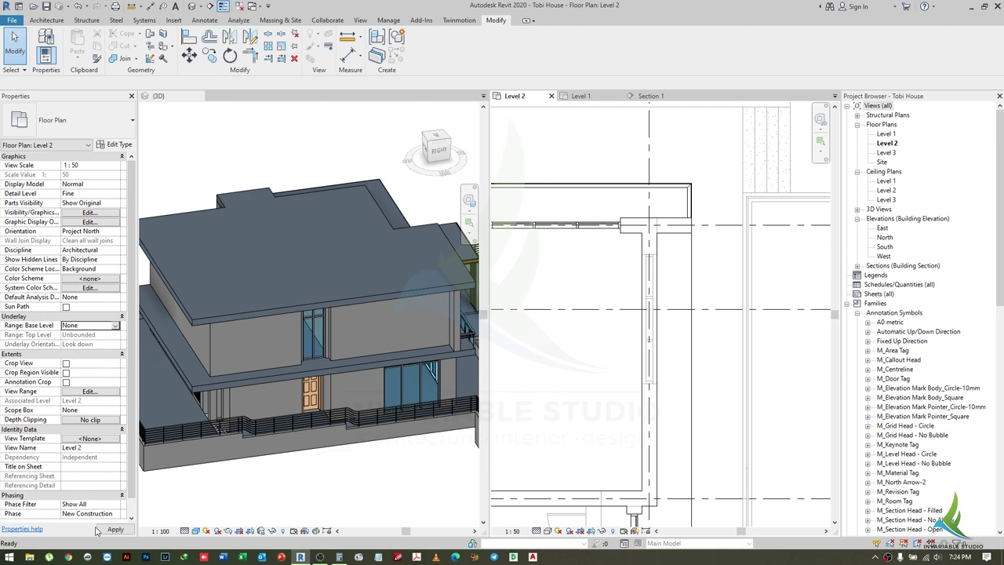
- Select the terrace glass-panel railing, open its path sketch, and cancel without changes
scroll(690, 413, down, 2)
scroll(690, 413, down, 2)
scroll(690, 413, down, 2)
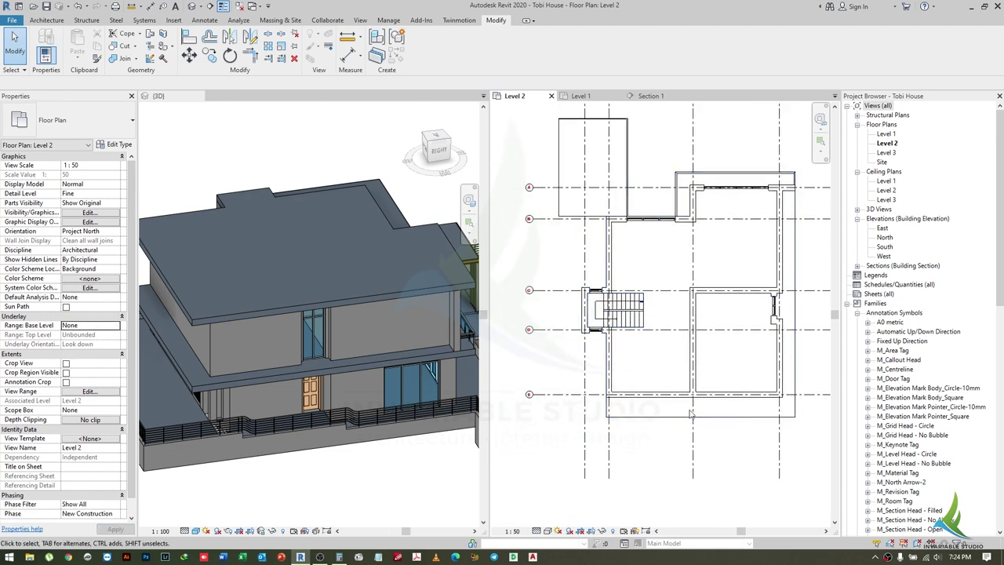
scroll(621, 386, up, 1)
middle_drag(684, 166, 623, 224)
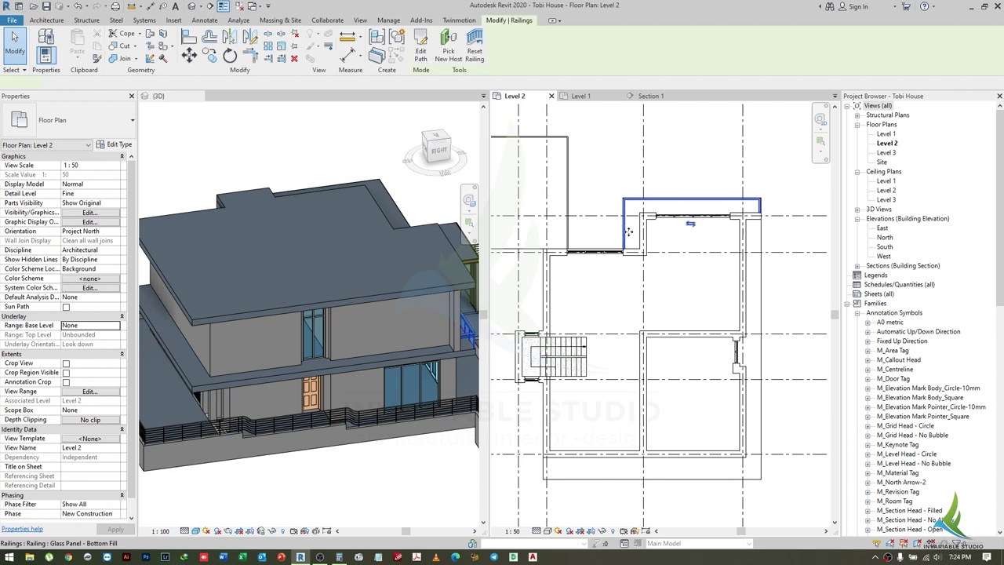
click(628, 231)
scroll(628, 231, up, 3)
double_click(619, 272)
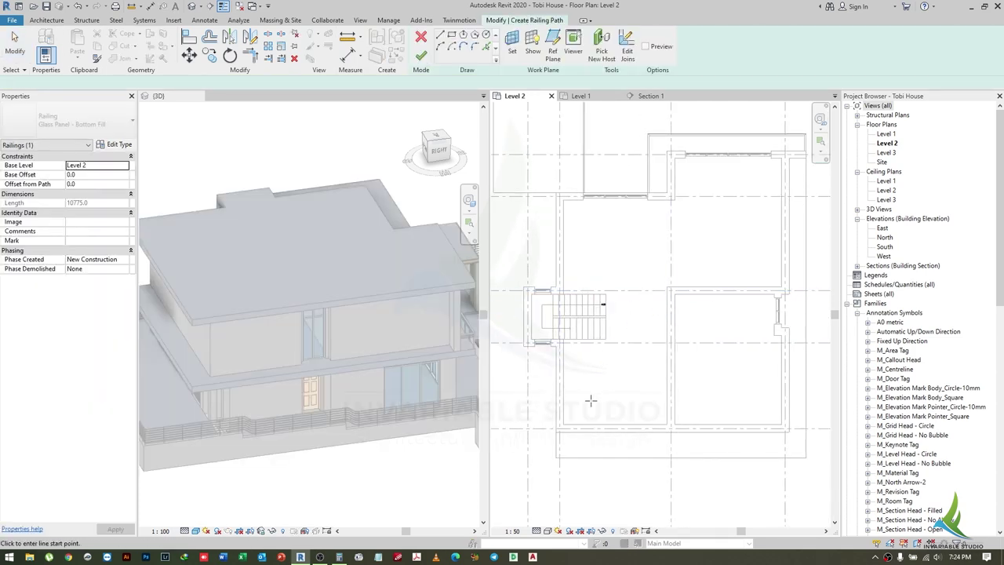
click(421, 37)
scroll(715, 288, down, 3)
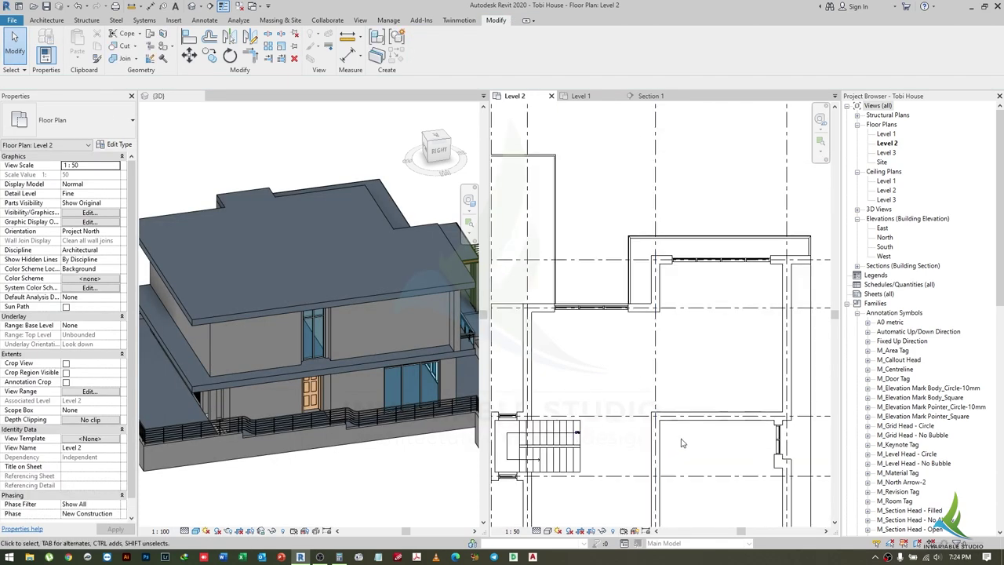
scroll(715, 288, up, 1)
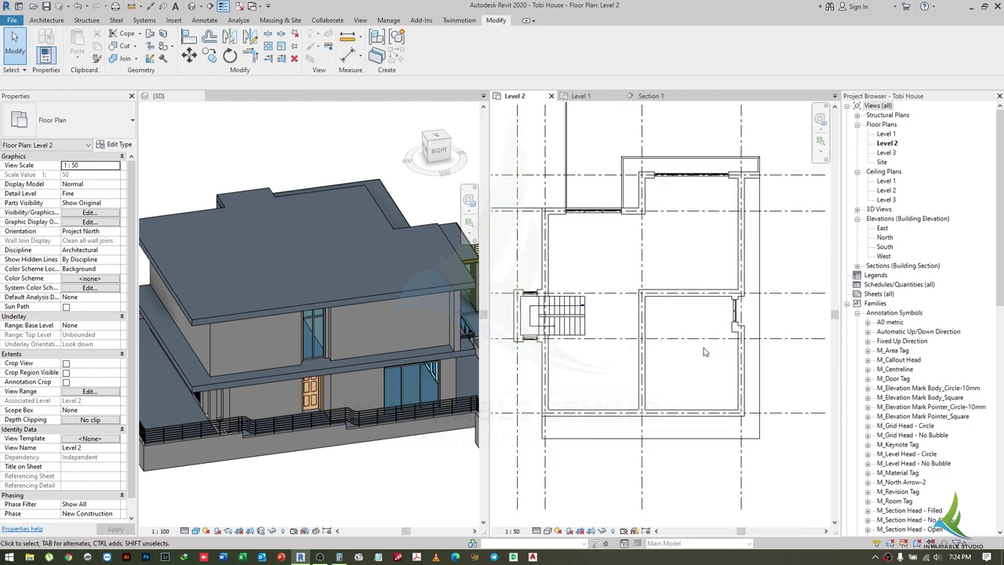
- Start a door with the 900 x 2100mm six-panel interior type, then cancel placement
key(r)
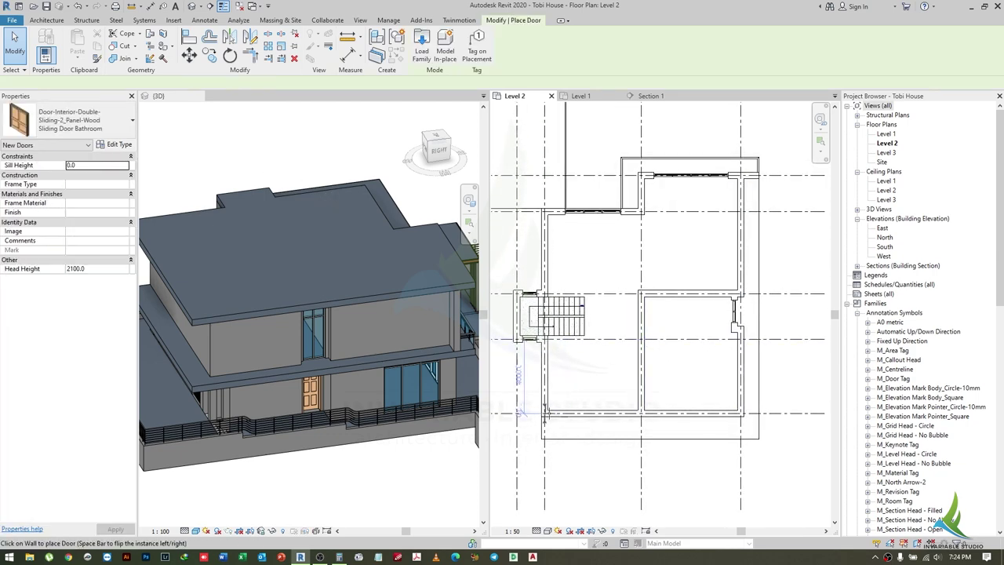
scroll(555, 392, up, 2)
click(95, 120)
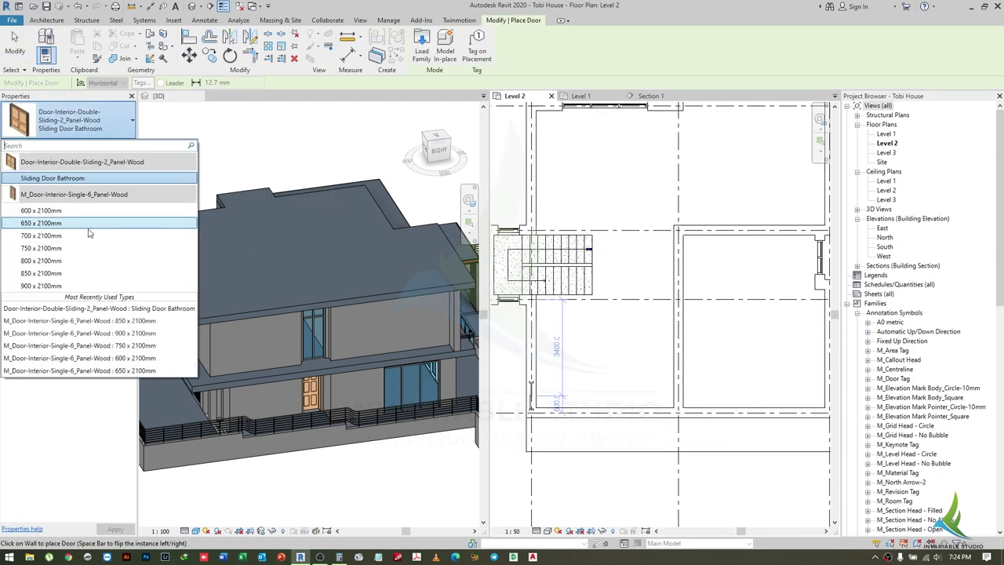
click(82, 285)
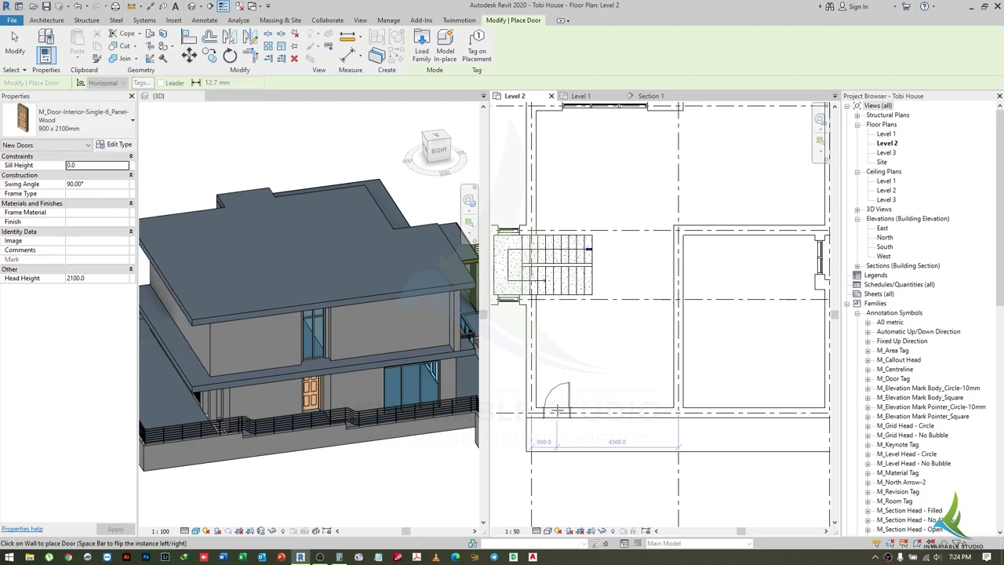
key(Escape)
click(53, 21)
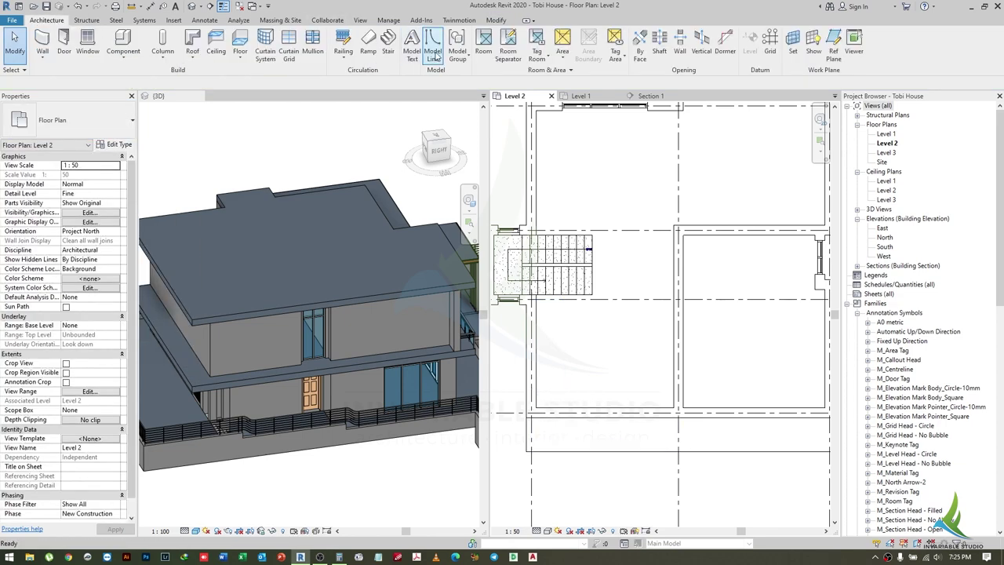
scroll(486, 61, down, 4)
- In Load Family, browse US Metric > Doors > Residential with thumbnail view
click(430, 47)
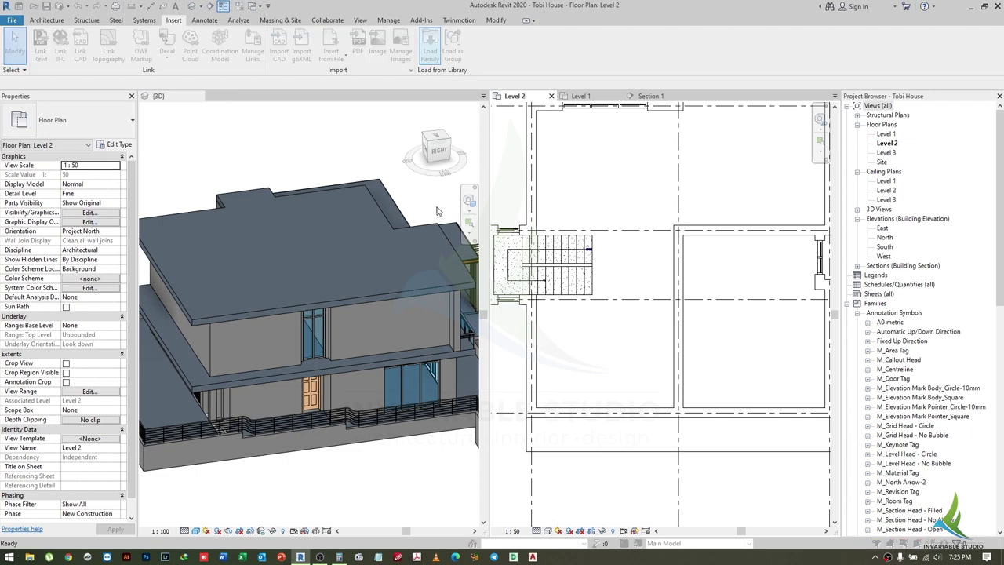
click(406, 199)
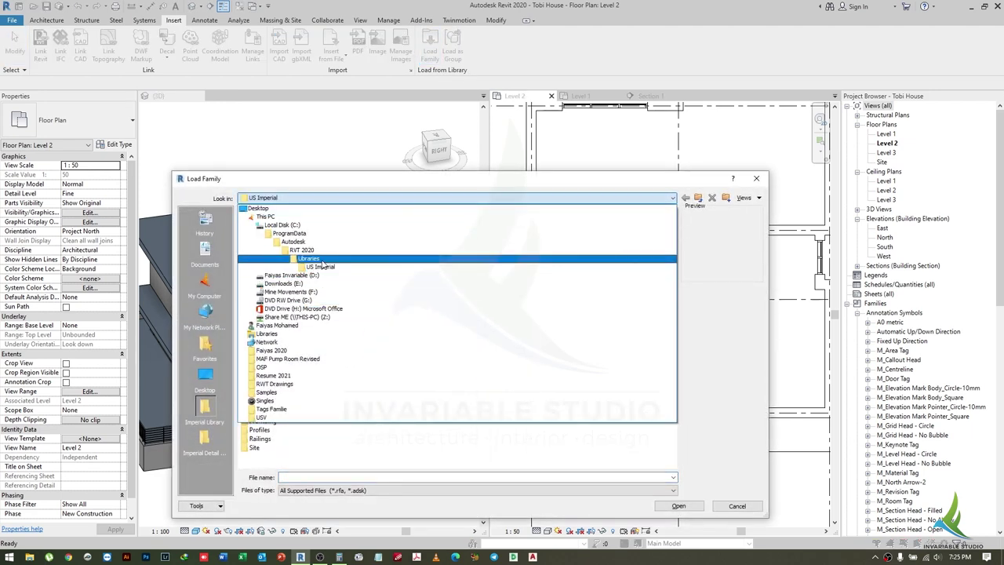
click(330, 265)
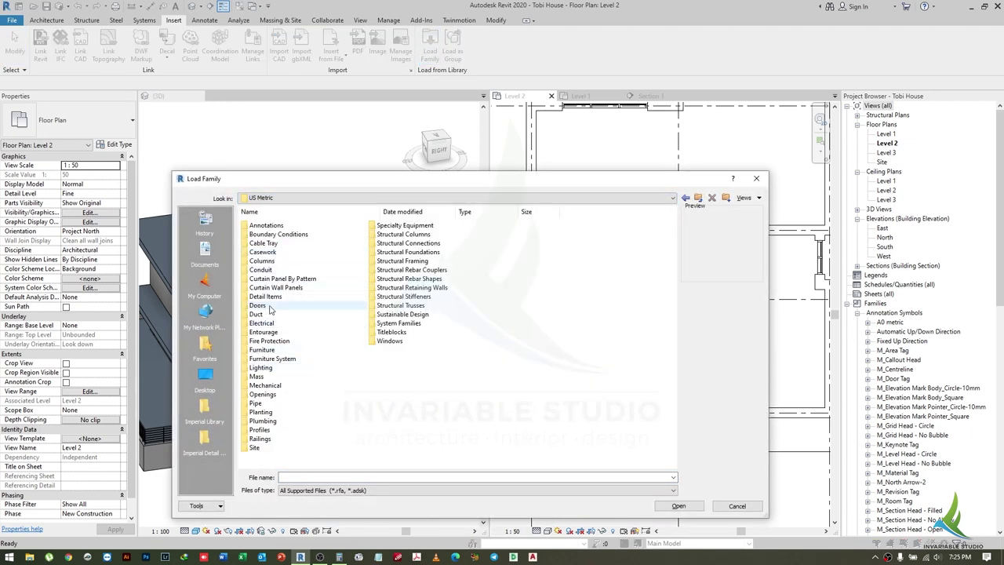
double_click(257, 305)
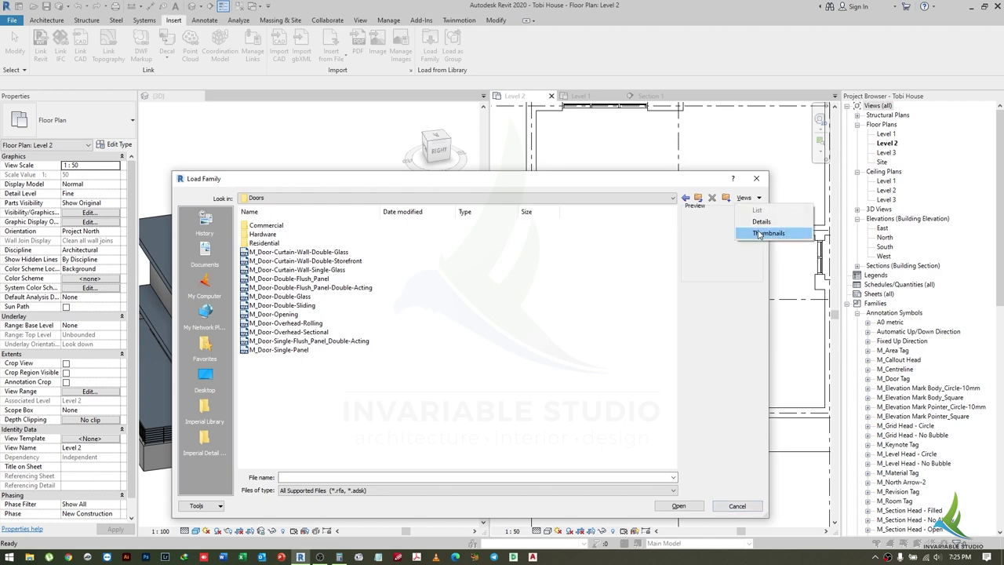
click(758, 233)
double_click(337, 237)
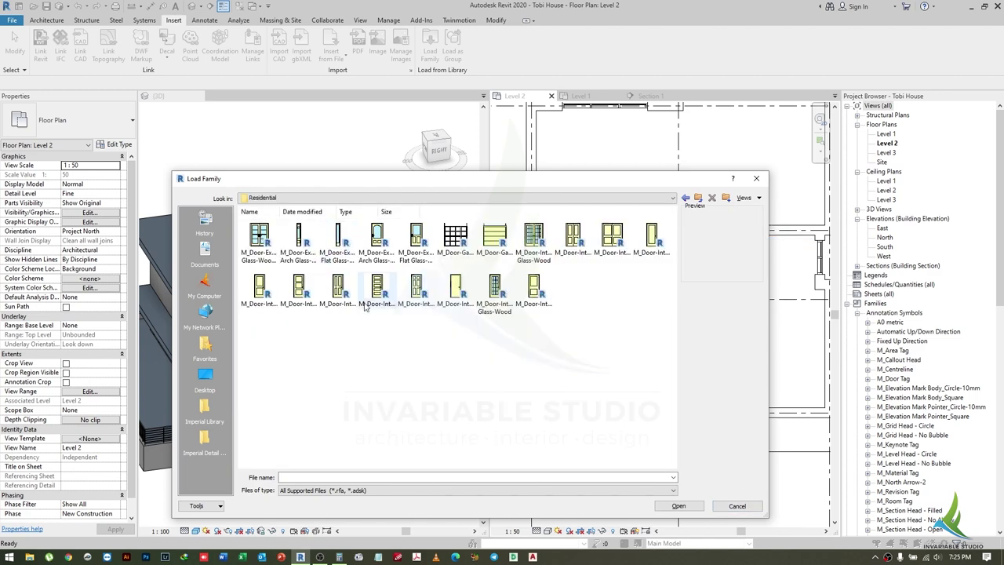
- Preview the residential door families, from side-lite exterior to single interior wood doors
click(337, 237)
click(377, 239)
click(415, 239)
click(455, 239)
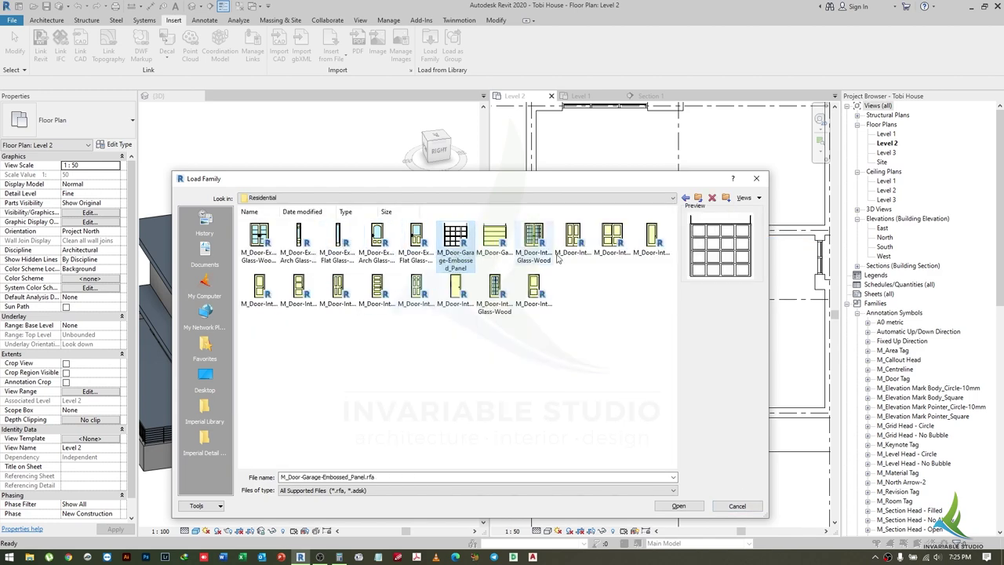
click(572, 239)
click(611, 239)
click(655, 243)
click(259, 291)
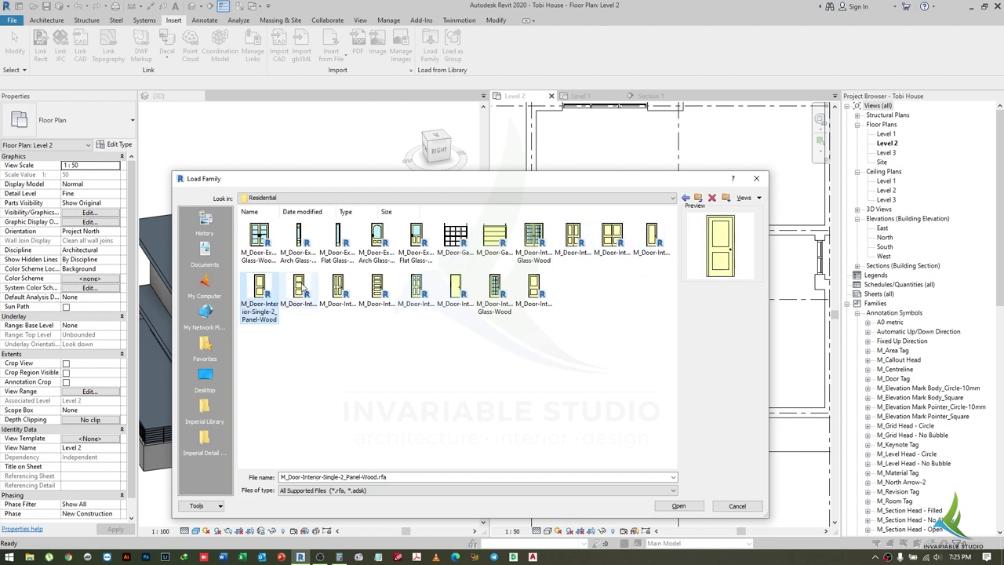
click(451, 290)
click(298, 243)
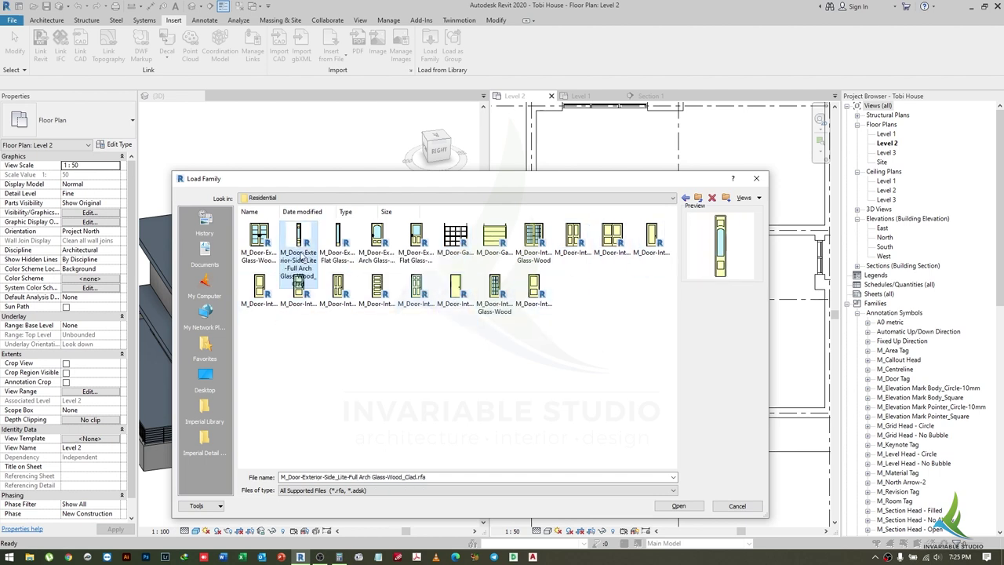
- Check the Commercial folder, return to Residential, and load M_Door-Interior-Single-3_Panel_Vert-Wood
key(BackSpace)
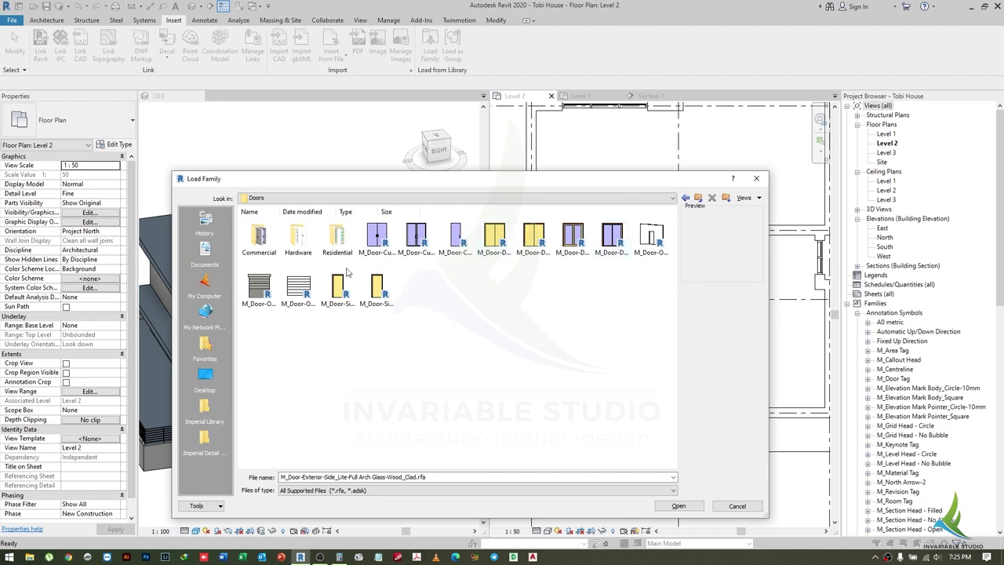
double_click(259, 238)
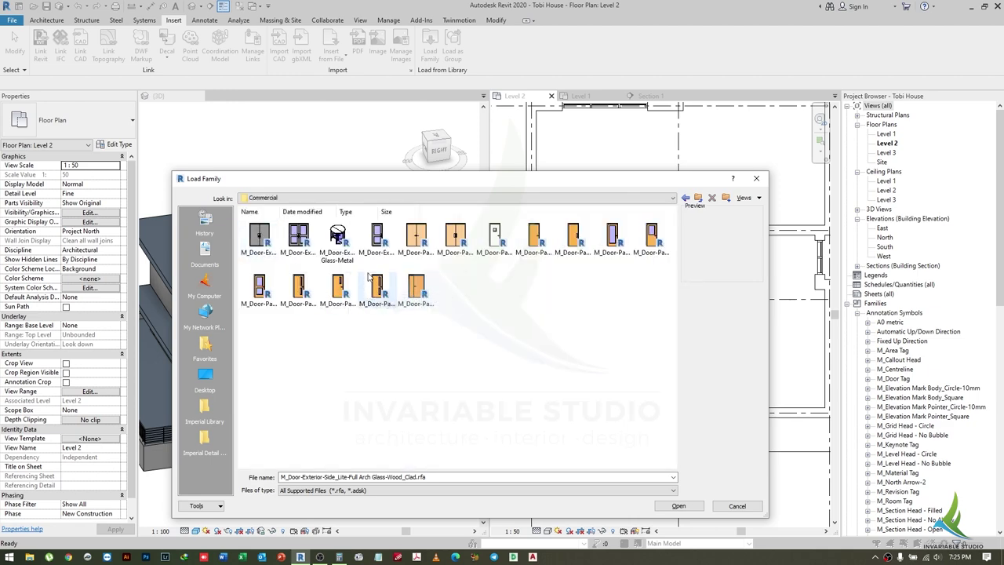
key(BackSpace)
double_click(324, 243)
click(337, 235)
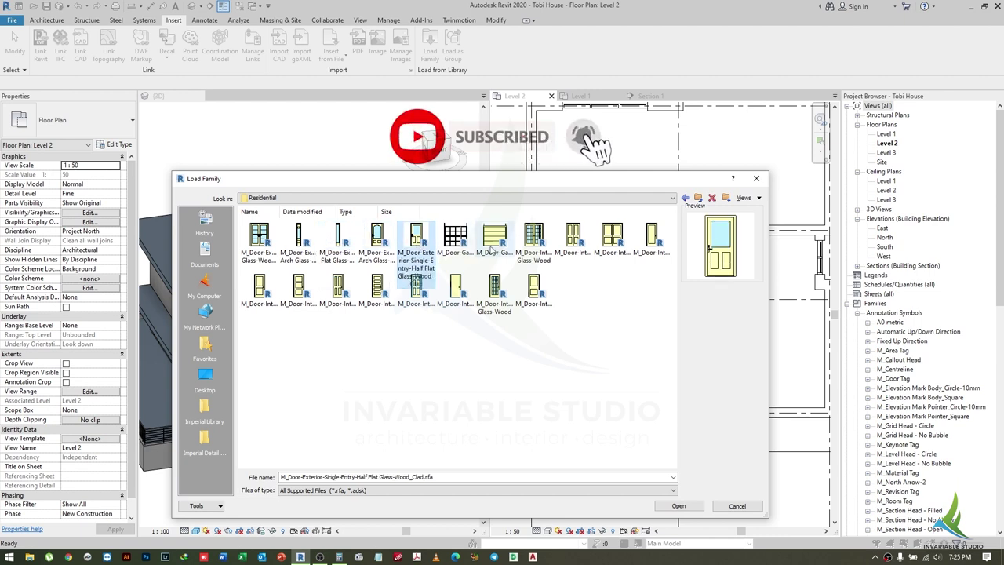
click(579, 245)
click(415, 239)
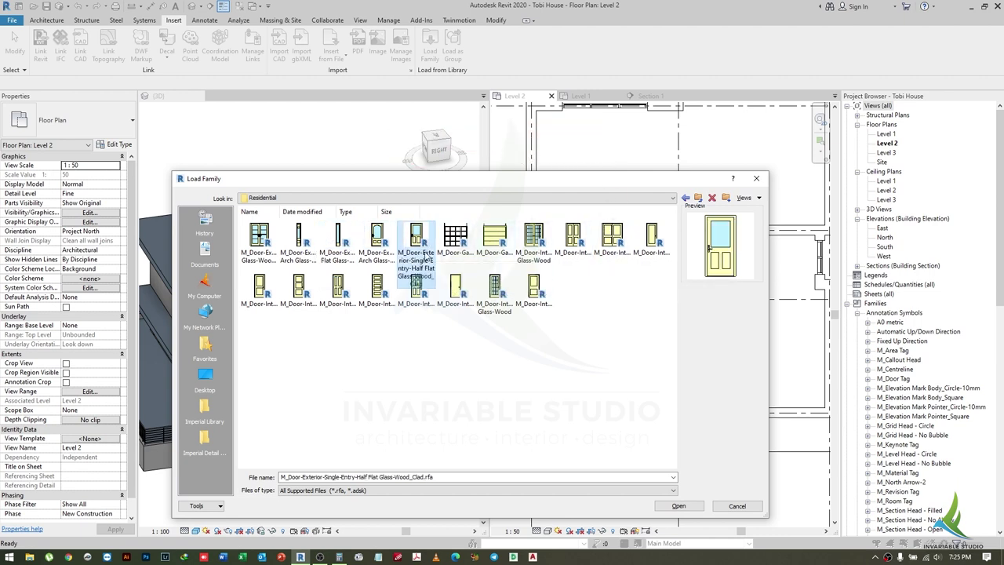
click(303, 296)
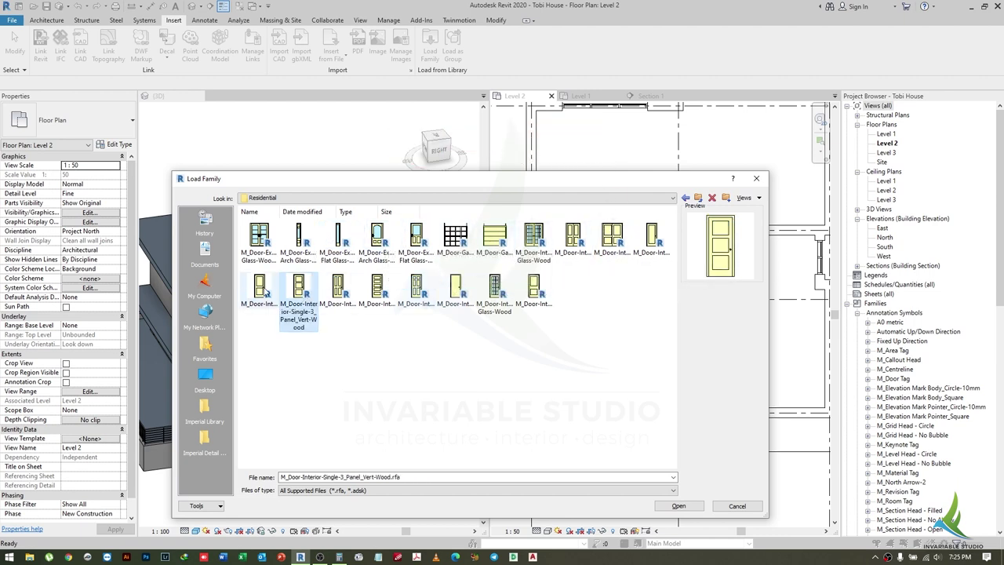
double_click(297, 288)
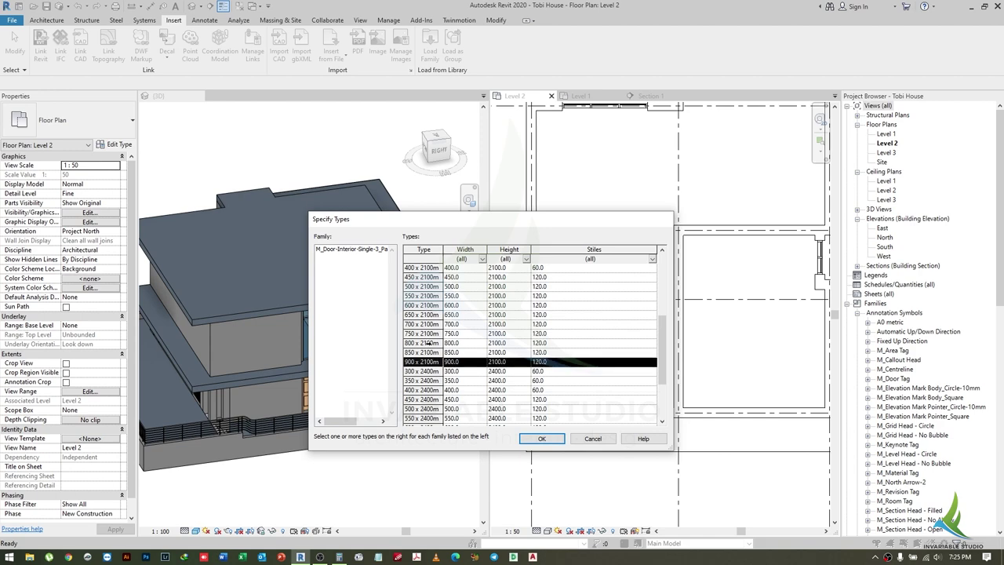
- Load the 800–900 x 2100mm sizes of the three-panel door family
shift+click(429, 343)
click(541, 438)
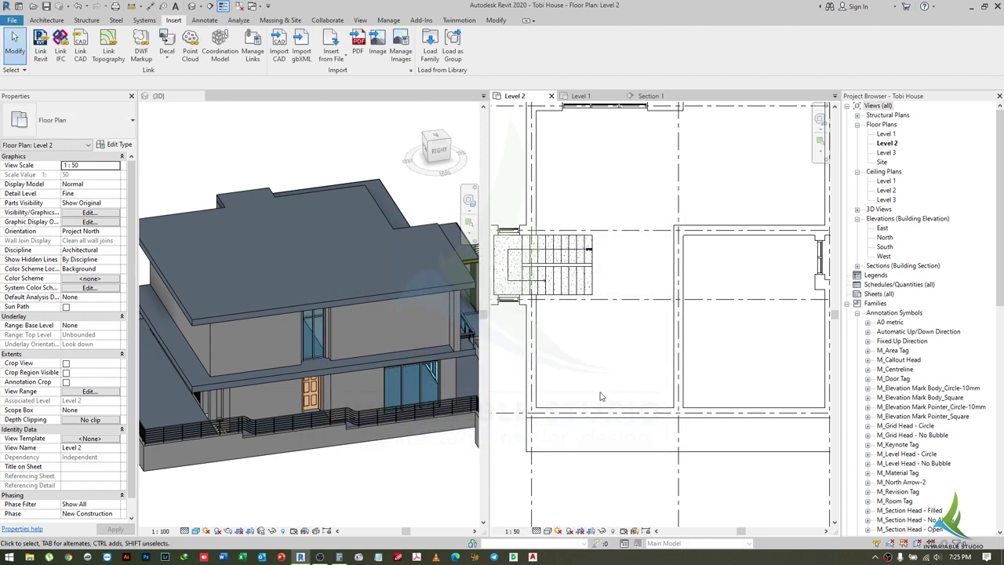
scroll(603, 394, down, 2)
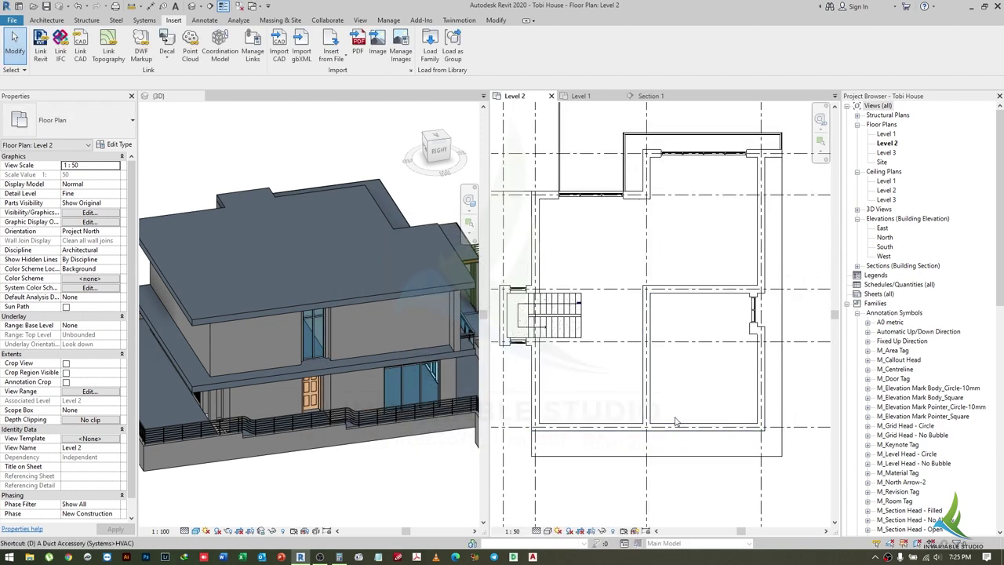
- Place a 900 x 2100mm three-panel door (DR) in a Level 2 interior wall
key(r)
click(94, 120)
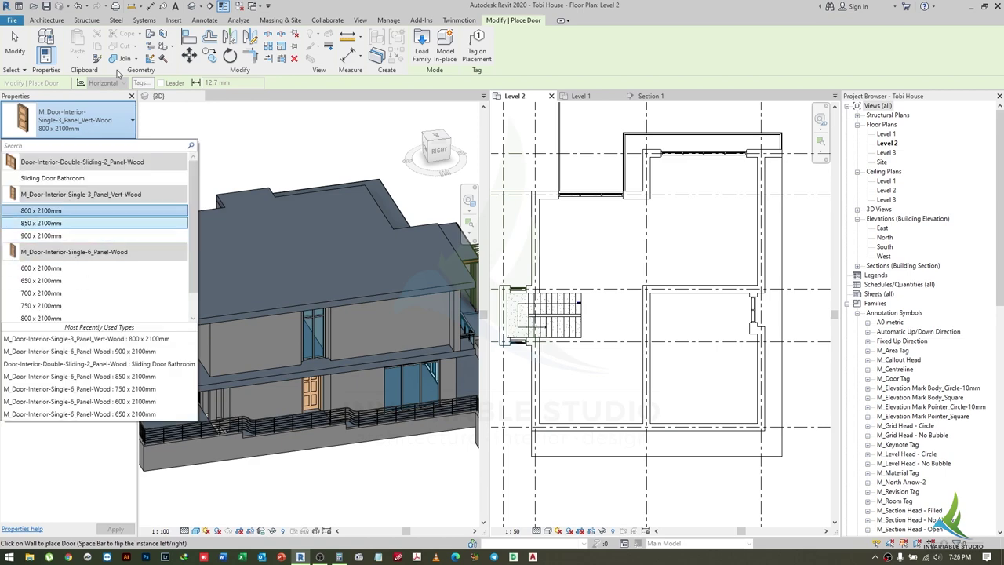
click(47, 235)
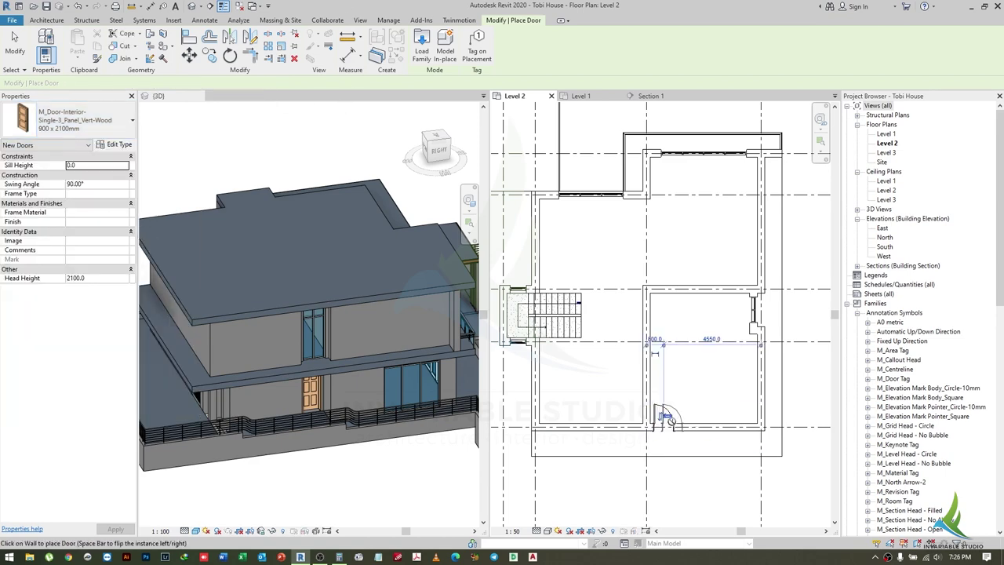
click(663, 416)
scroll(662, 415, up, 5)
key(Escape)
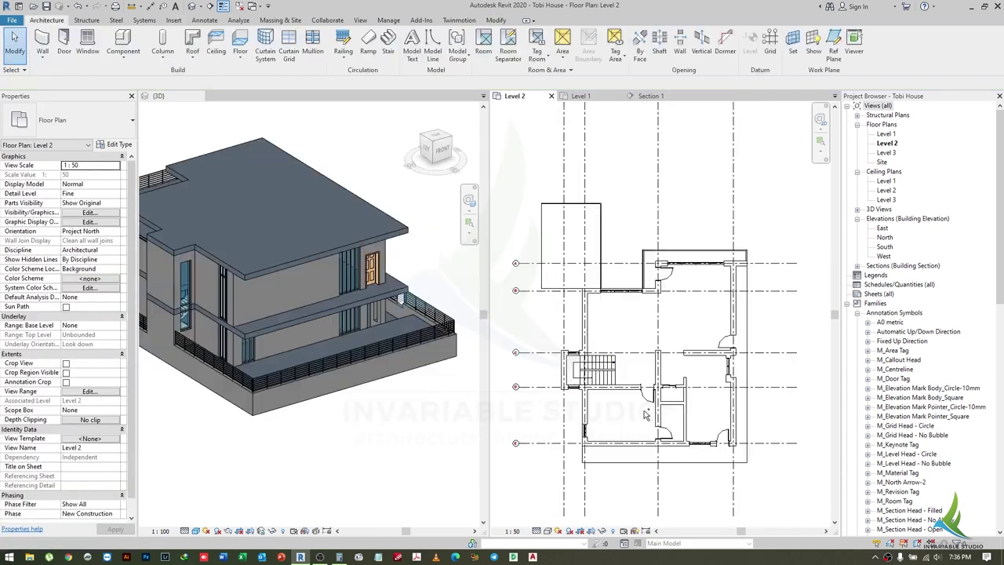
- Sketch a rectangular opening near the stair in the Level 3 floor boundary
scroll(649, 446, down, 3)
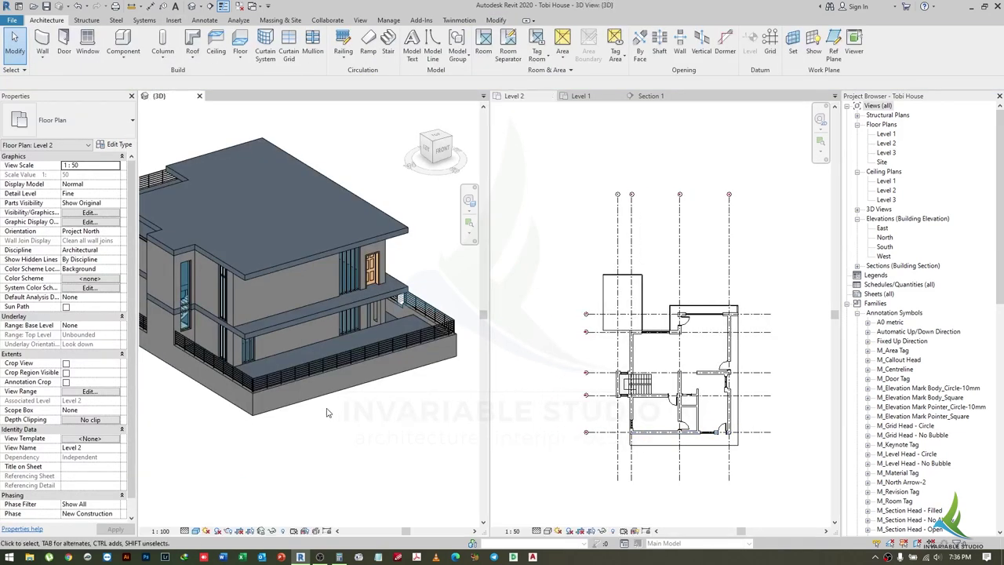
shift+middle_drag(313, 392, 359, 414)
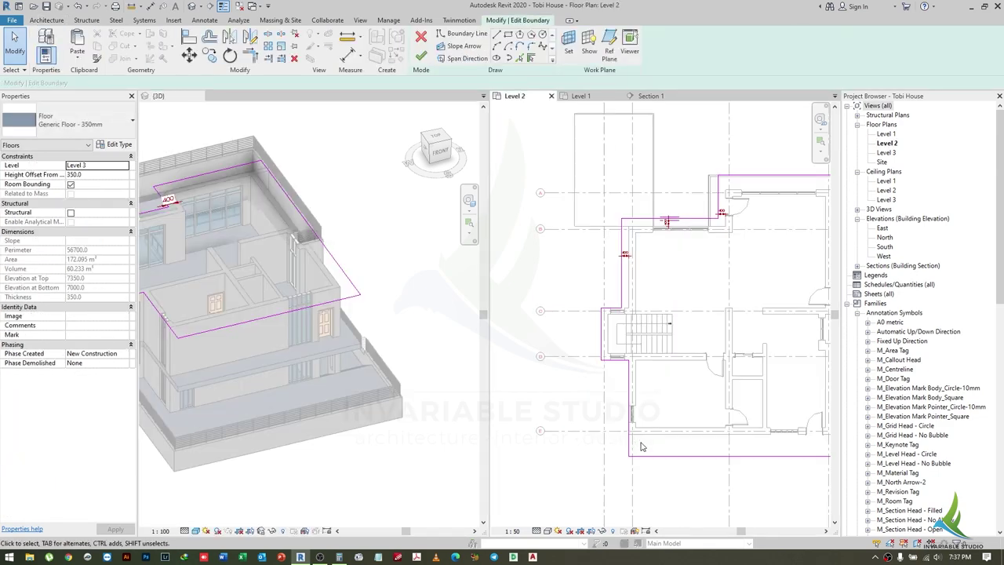
scroll(640, 446, up, 2)
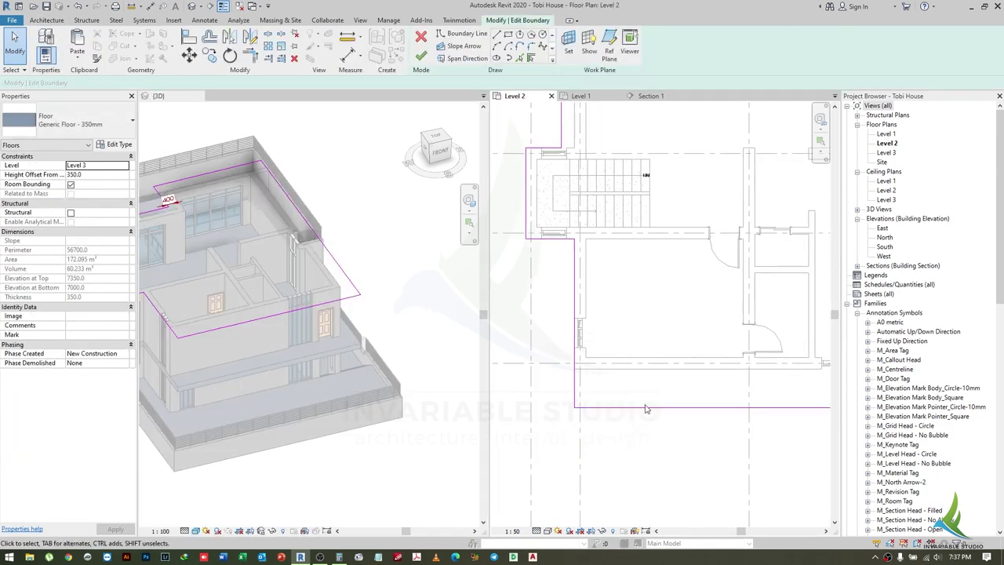
click(508, 34)
click(593, 369)
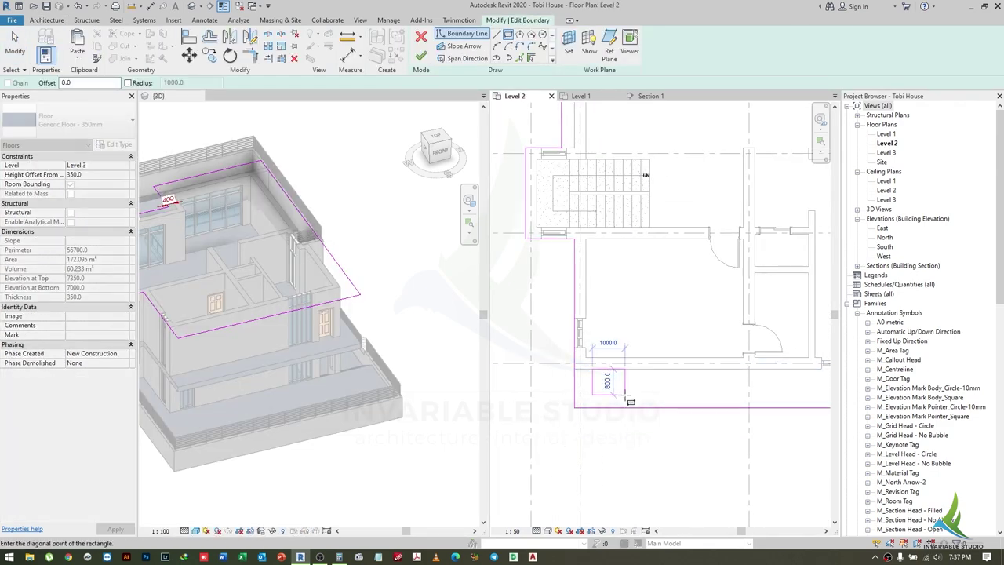
click(630, 400)
scroll(631, 401, up, 2)
key(Escape)
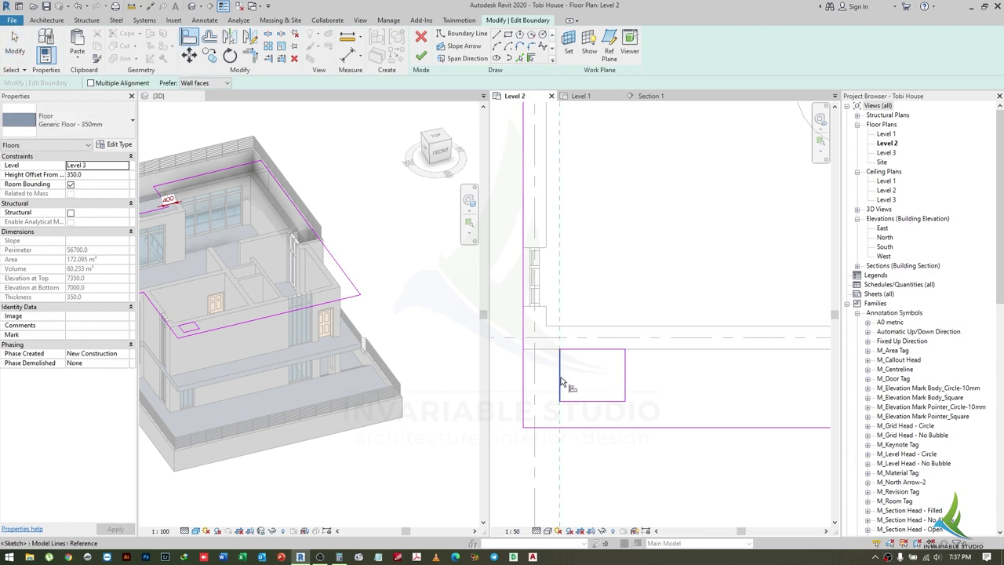
- Dimension the opening to 1000 × 800 with Aligned Dimension (DI) and finish the boundary edit
key(d)
key(i)
click(625, 384)
click(589, 405)
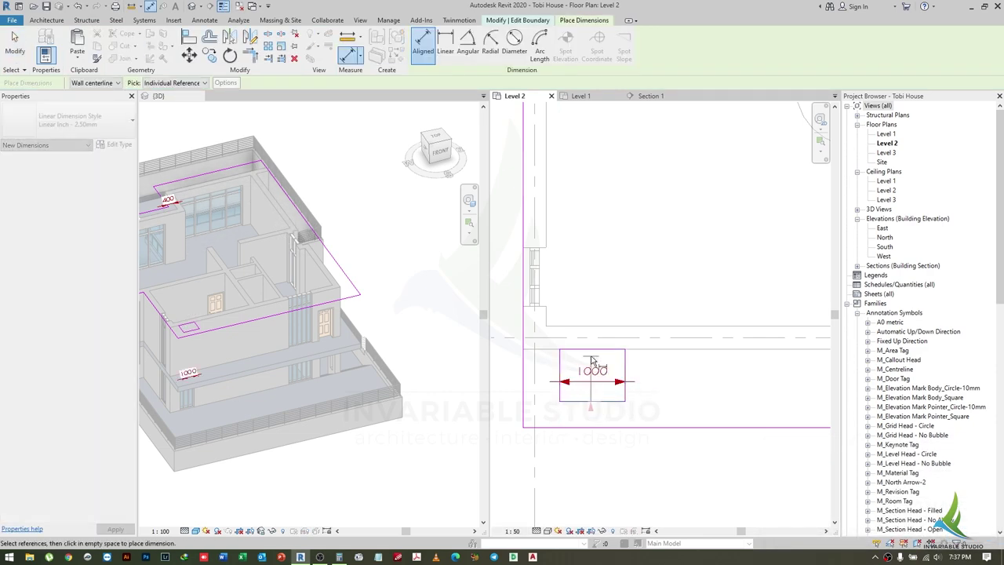
key(Escape)
key(Escape)
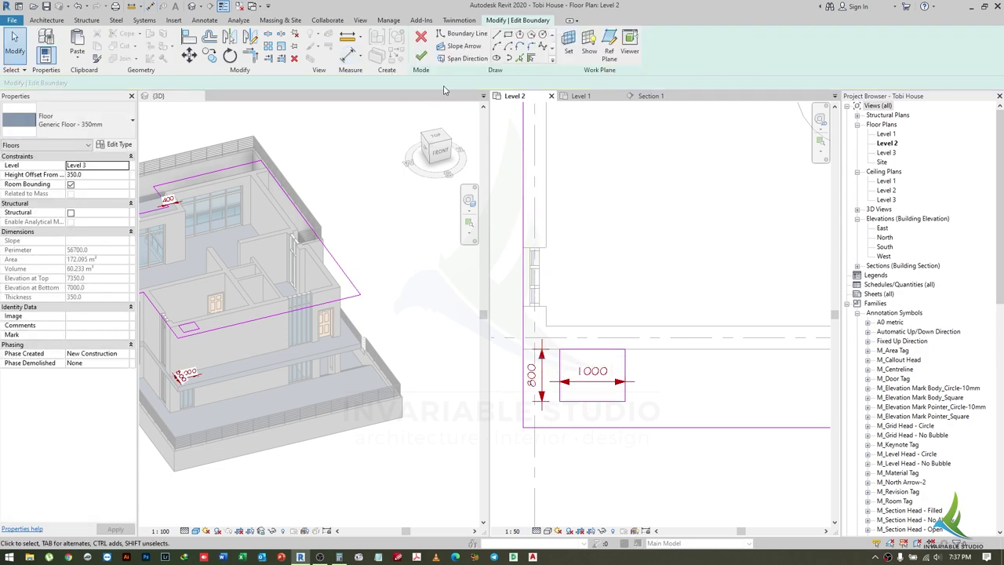
click(422, 47)
scroll(541, 304, up, 5)
- Load the M_Cage Ladder family from Specialty Equipment > Ladders
key(Escape)
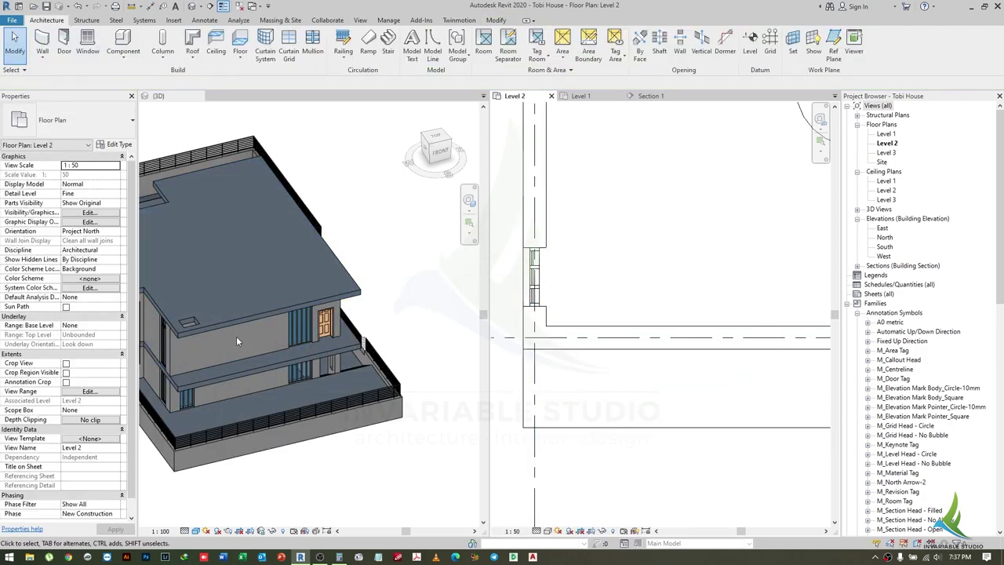
click(122, 40)
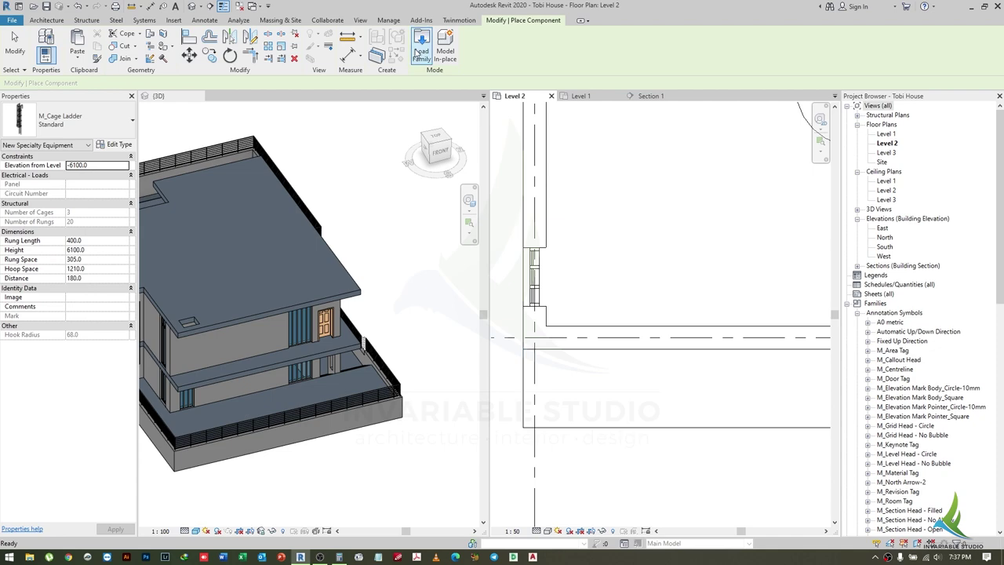
click(416, 51)
click(613, 198)
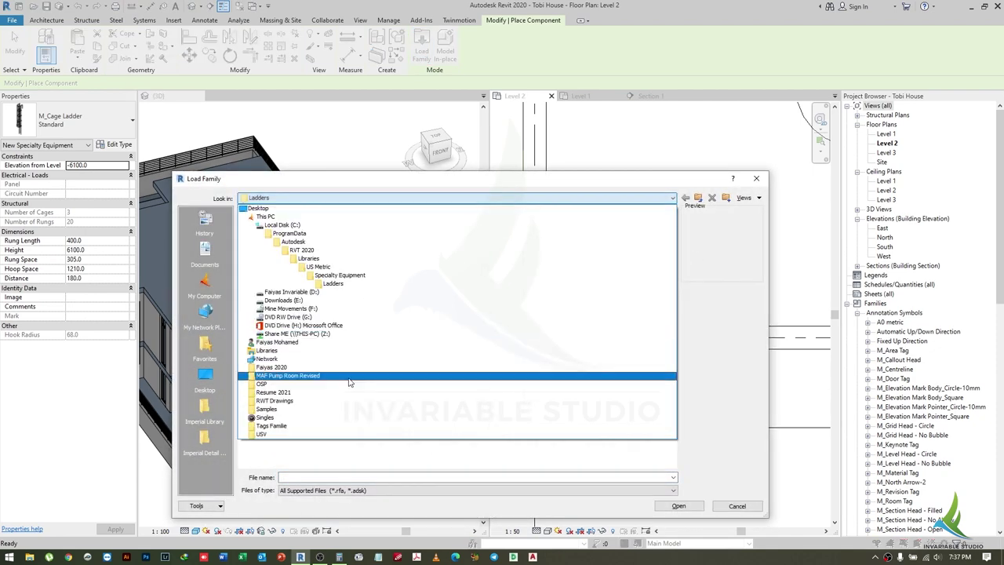
click(338, 280)
double_click(454, 239)
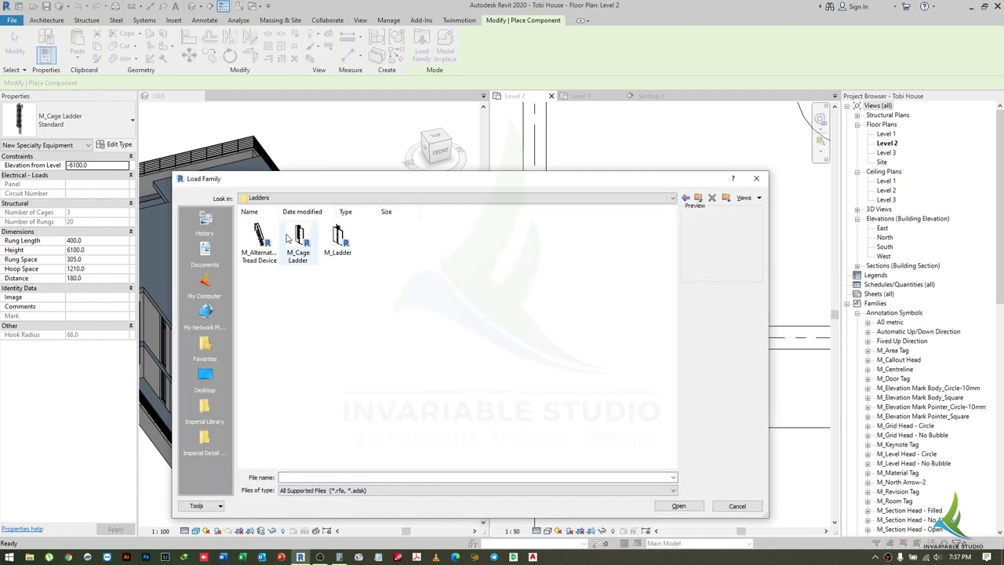
click(259, 239)
click(300, 239)
double_click(296, 239)
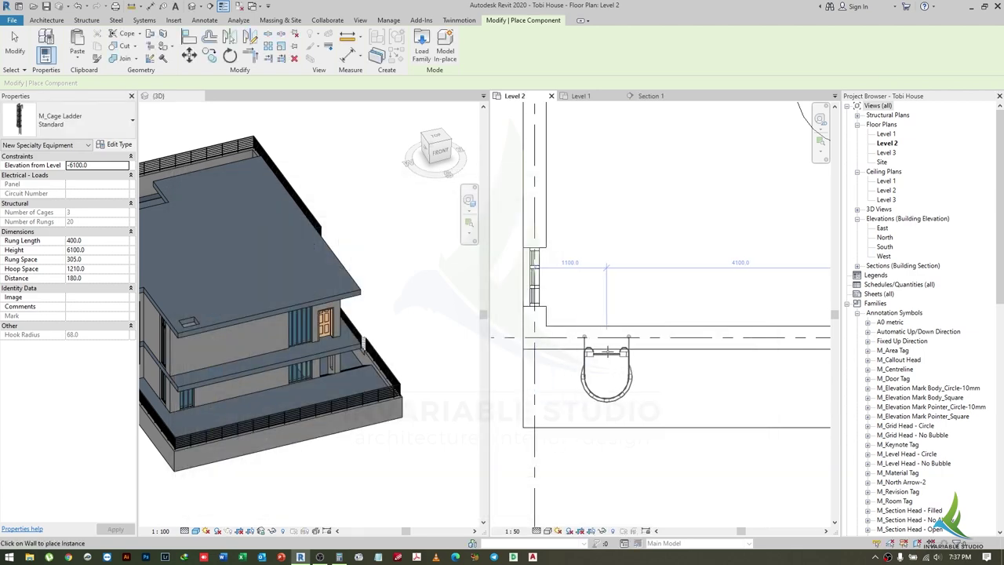
- Place the cage ladder on the Level 2 wall below the opening, with Elevation from Level 0
click(606, 357)
key(Escape)
key(Escape)
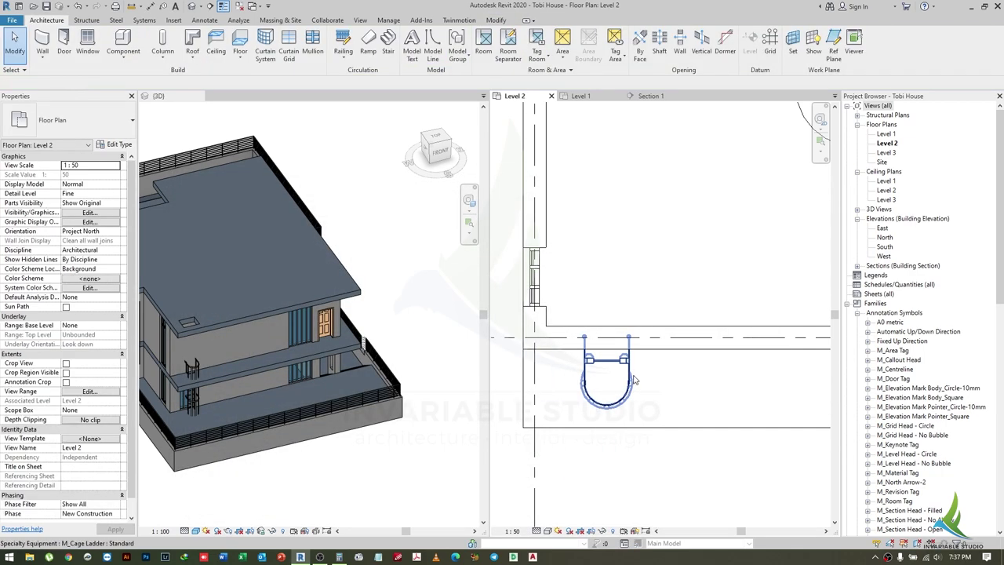
click(632, 373)
click(123, 176)
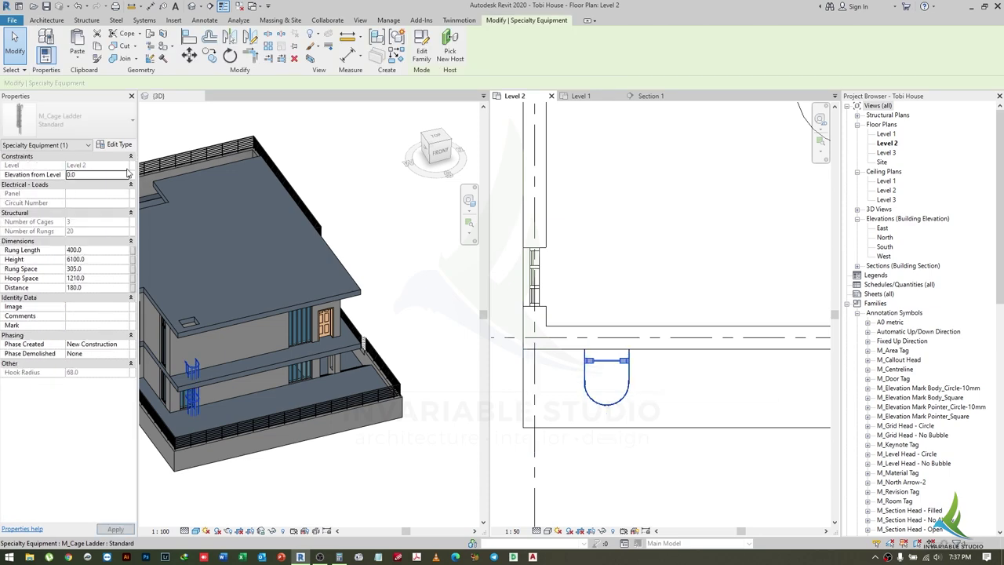
key(Escape)
- Check the placed cage ladder in the 3D view
click(607, 369)
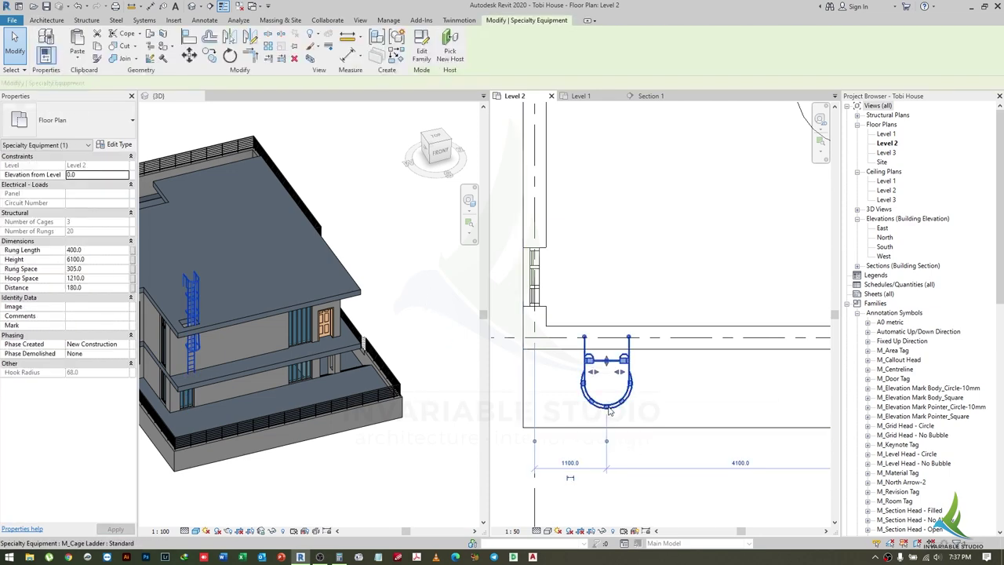
scroll(598, 376, down, 1)
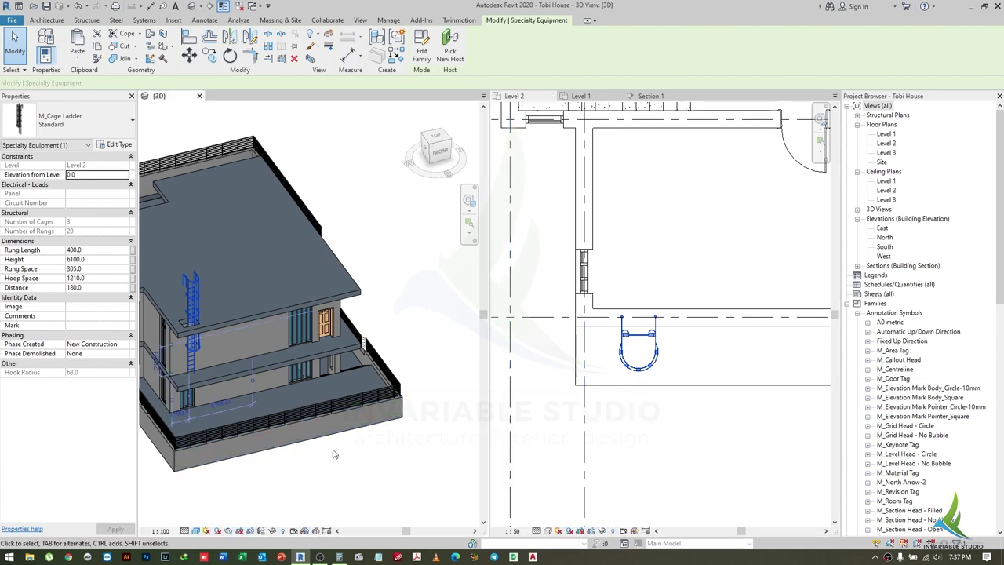
middle_drag(319, 469, 369, 424)
scroll(235, 243, up, 1)
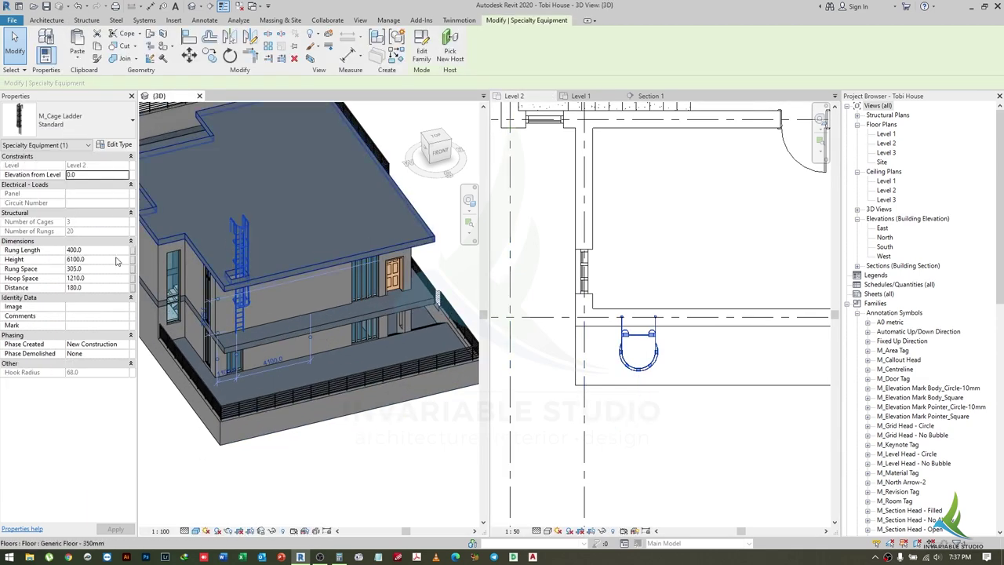
key(Escape)
scroll(639, 323, down, 2)
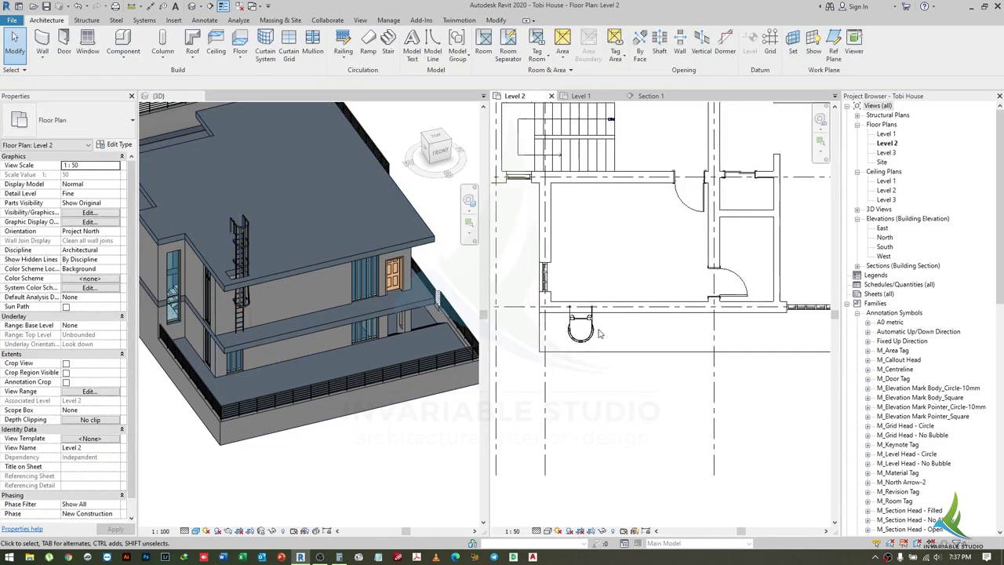
scroll(639, 323, down, 2)
scroll(639, 323, down, 1)
scroll(639, 323, up, 1)
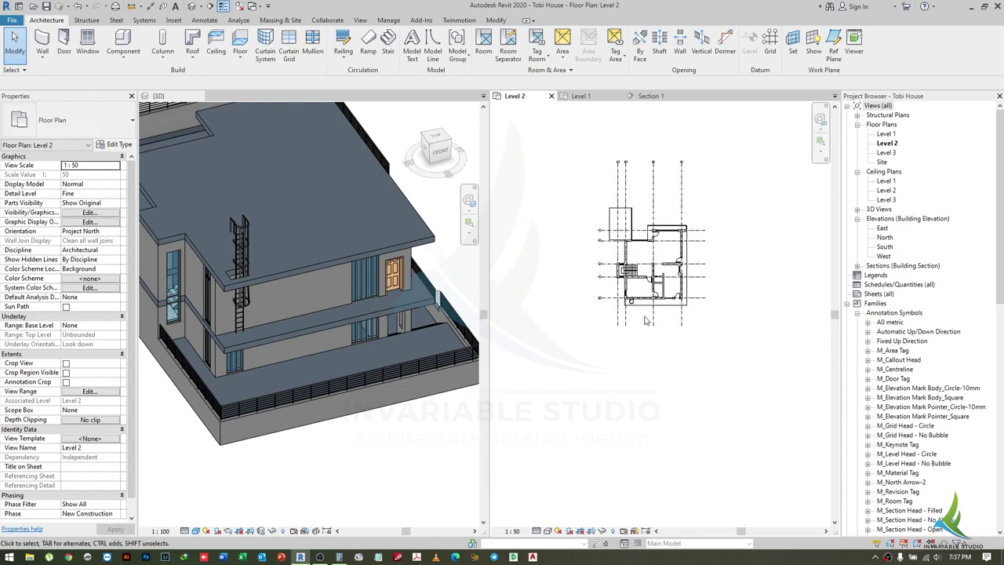
- Open the South elevation and load the plain ladder family
double_click(884, 246)
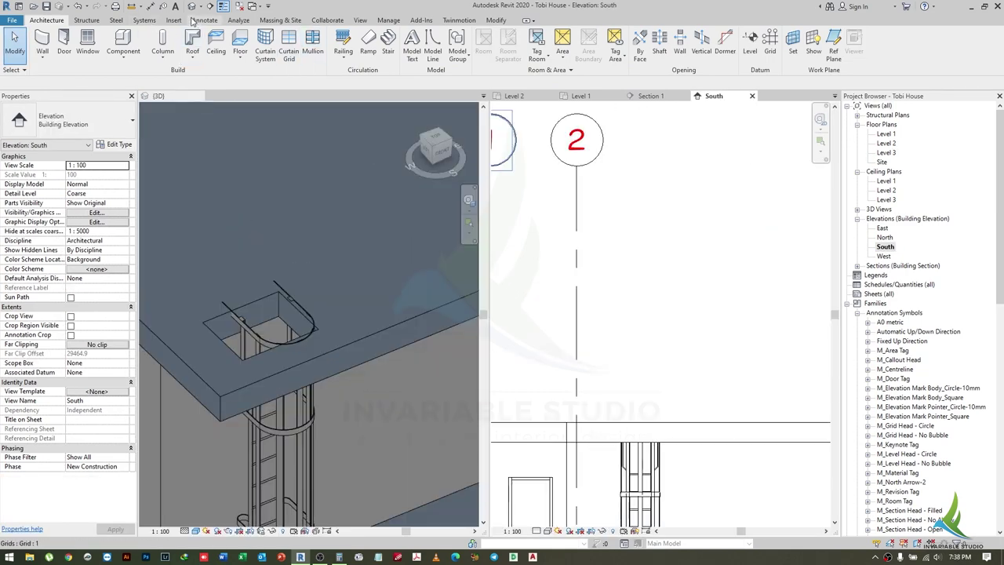
click(192, 22)
click(430, 46)
click(338, 235)
click(633, 536)
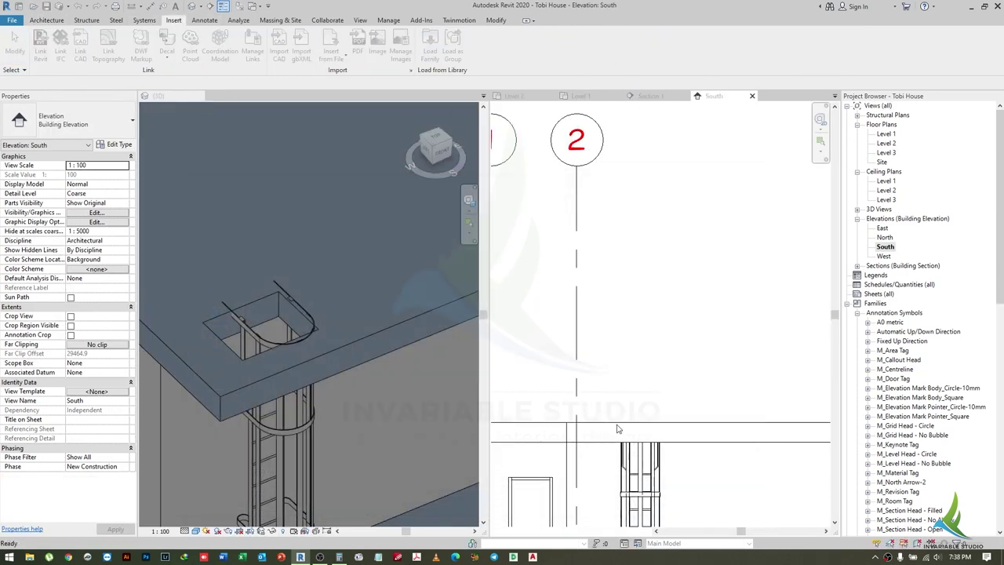
- Change the cage ladder to the plain M_Ladder type
scroll(649, 463, down, 3)
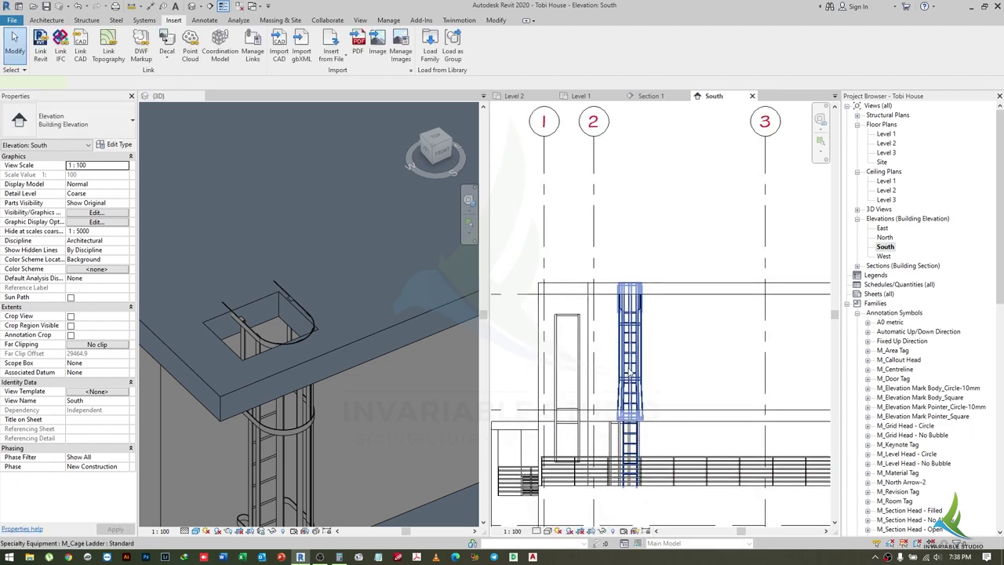
click(632, 337)
click(86, 123)
click(61, 214)
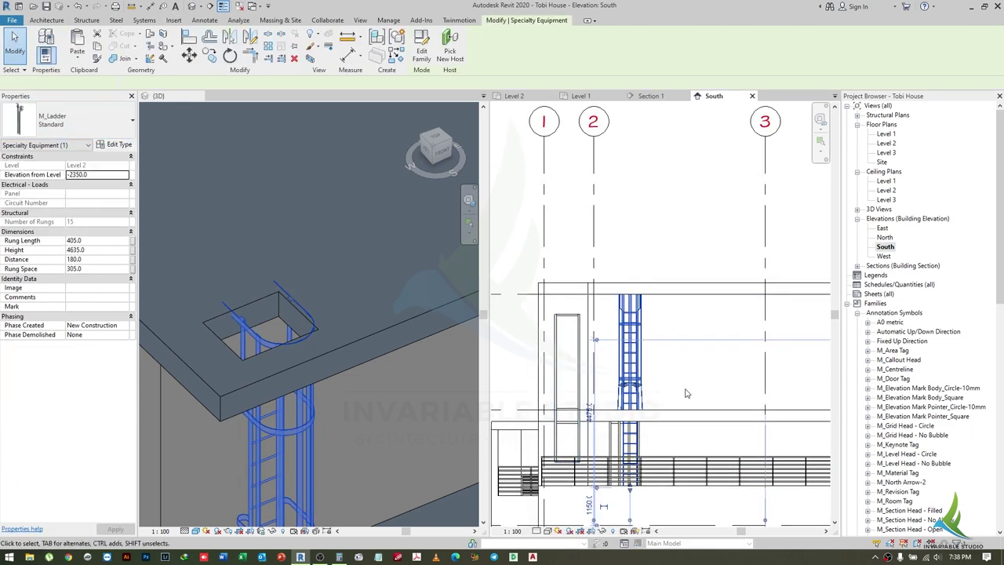
click(663, 382)
click(631, 357)
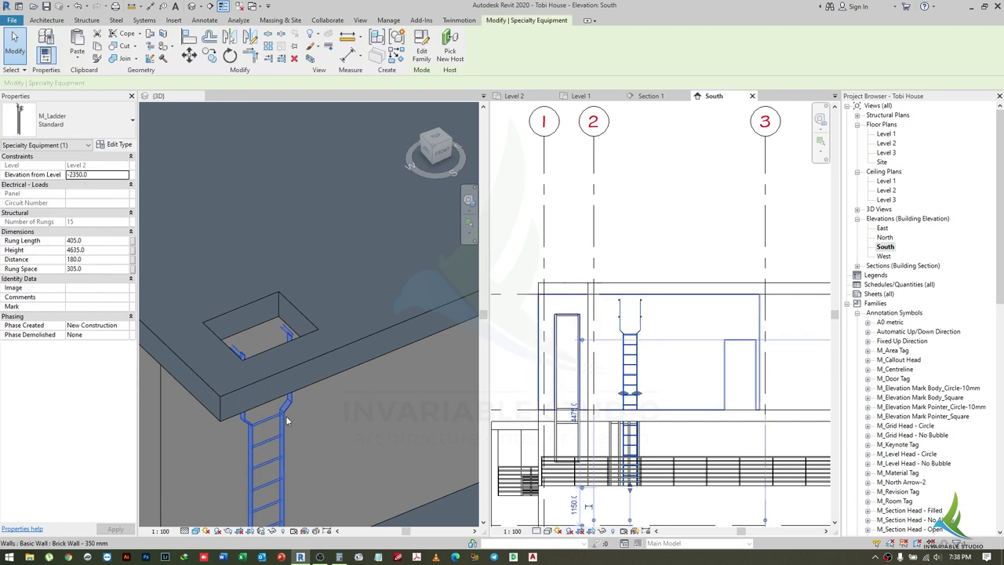
- Turn the 3D view to the front and reselect the ladder in the South elevation
mouse_move(289, 421)
shift+middle_down()
mouse_move(361, 436)
mouse_move(301, 322)
shift+middle_up()
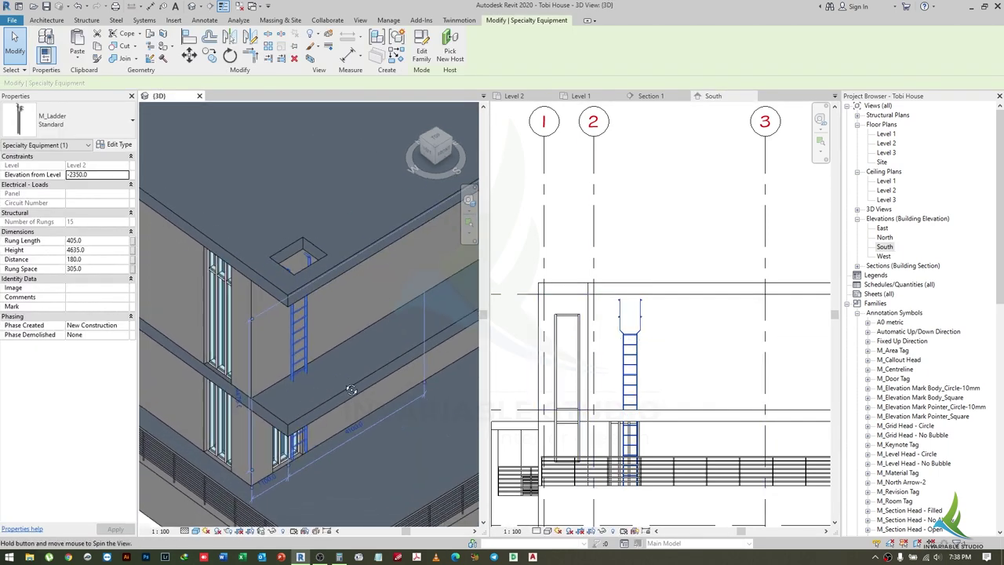
scroll(301, 321, up, 3)
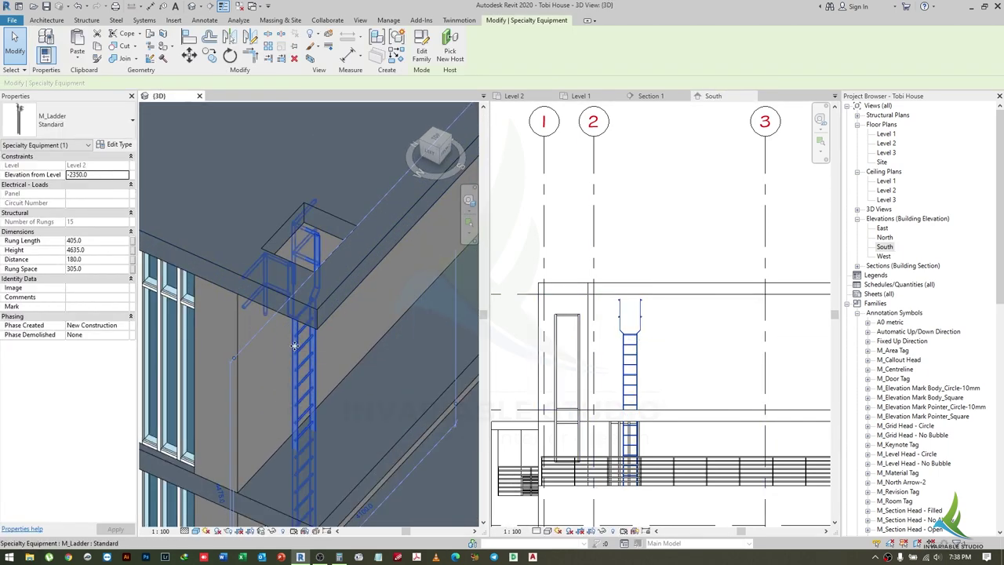
scroll(639, 337, up, 2)
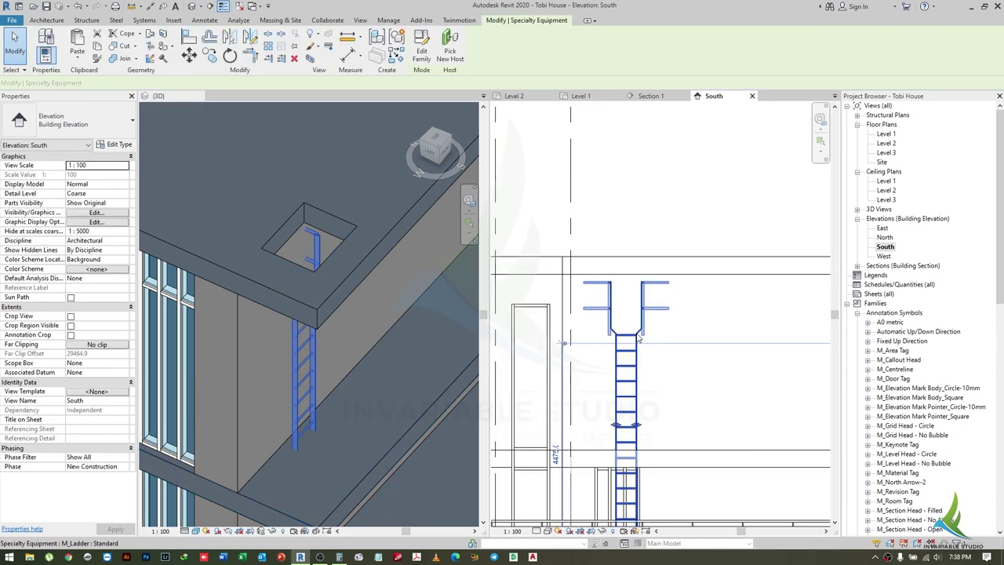
click(639, 339)
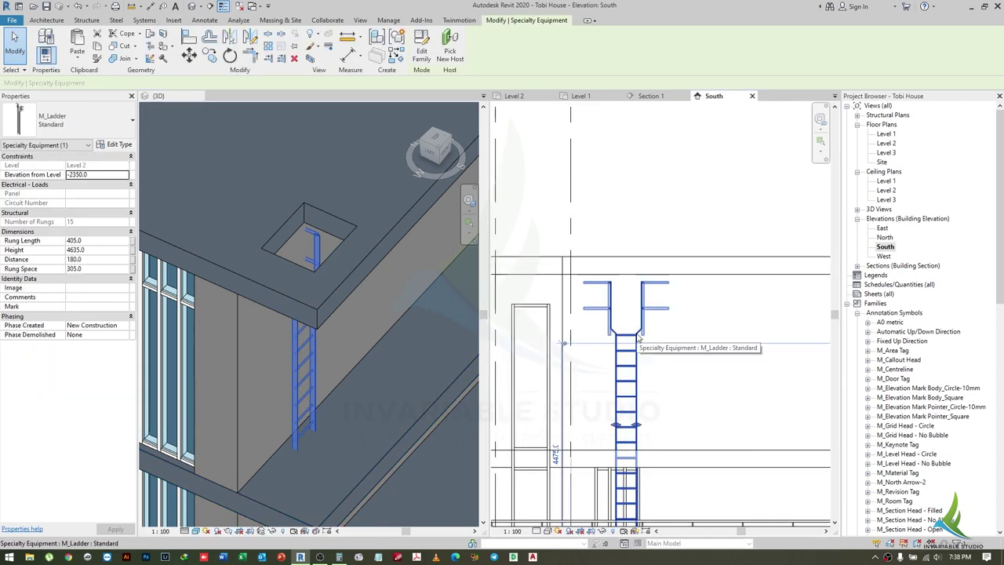
click(448, 159)
click(309, 211)
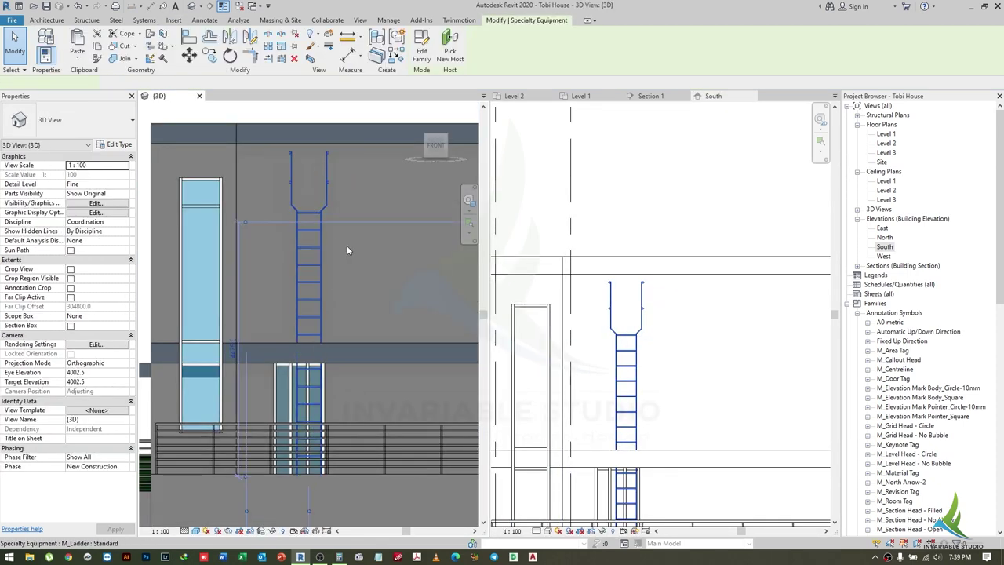
click(625, 376)
click(625, 377)
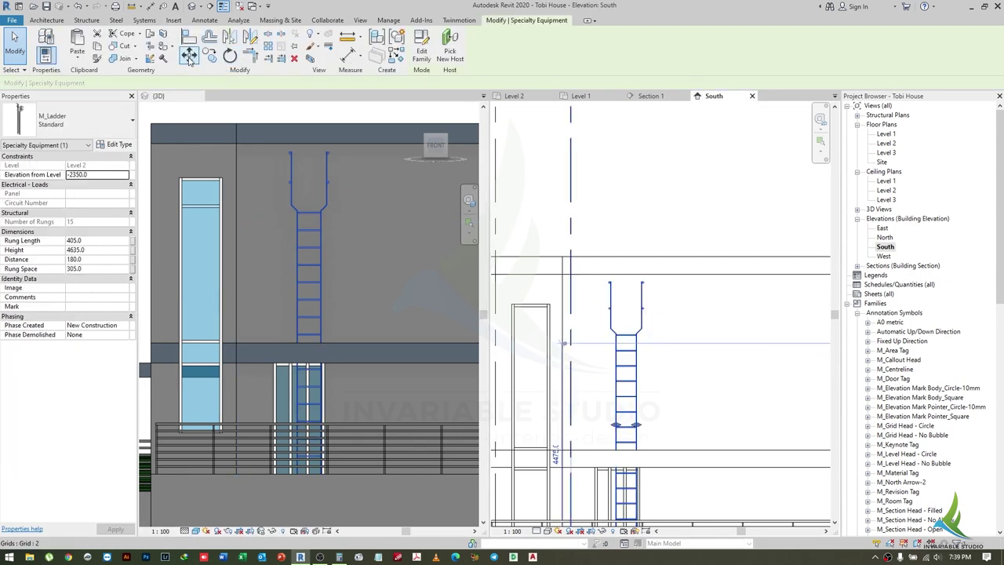
scroll(651, 287, up, 2)
scroll(646, 287, up, 3)
- Move (MV) the ladder upward from its top end in the South elevation
key(m)
key(v)
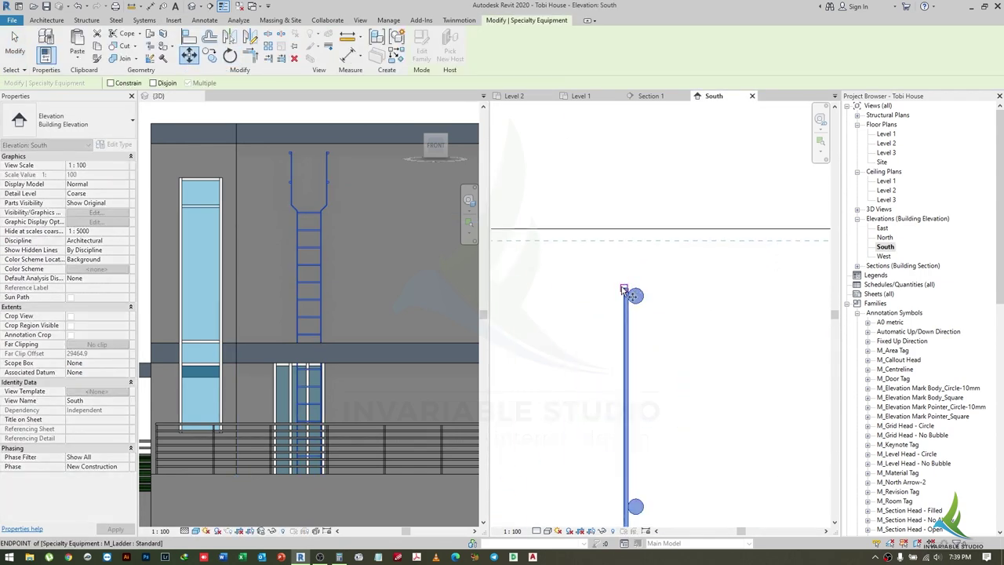
click(624, 290)
click(625, 204)
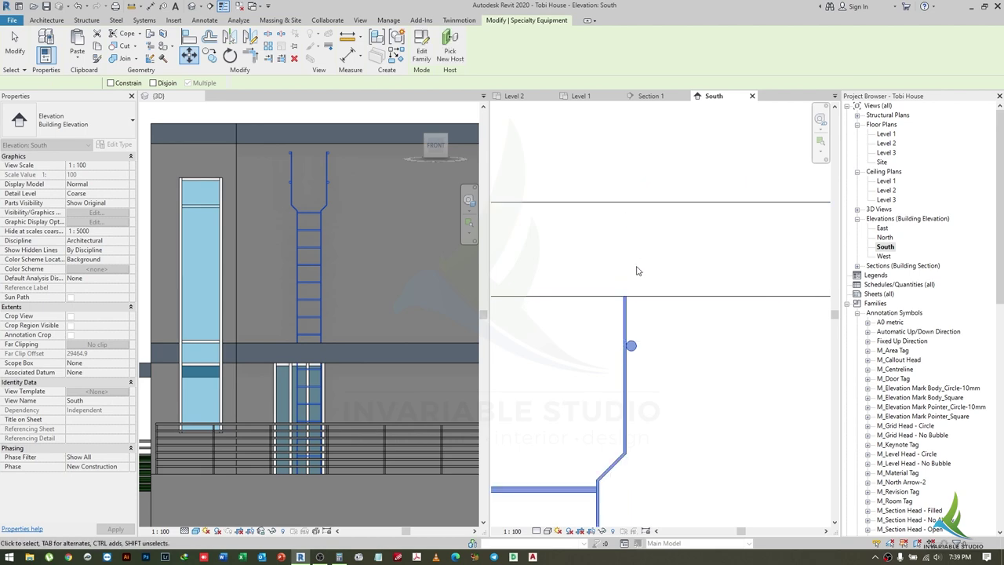
key(Escape)
- Move the ladder up another 1000 from its endpoint
scroll(647, 347, down, 2)
scroll(664, 293, down, 2)
scroll(631, 305, down, 1)
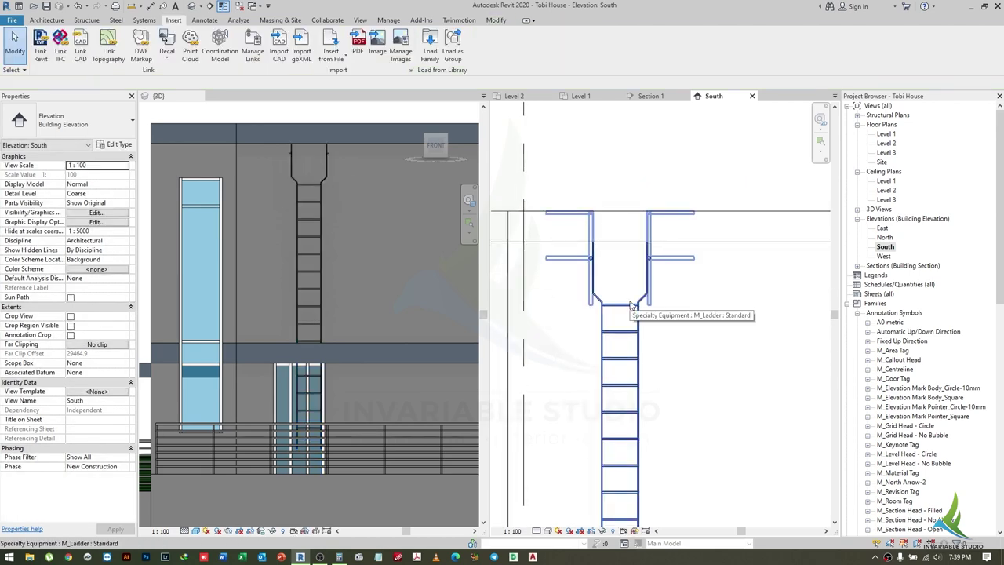
click(631, 306)
scroll(630, 314, up, 2)
key(m)
key(v)
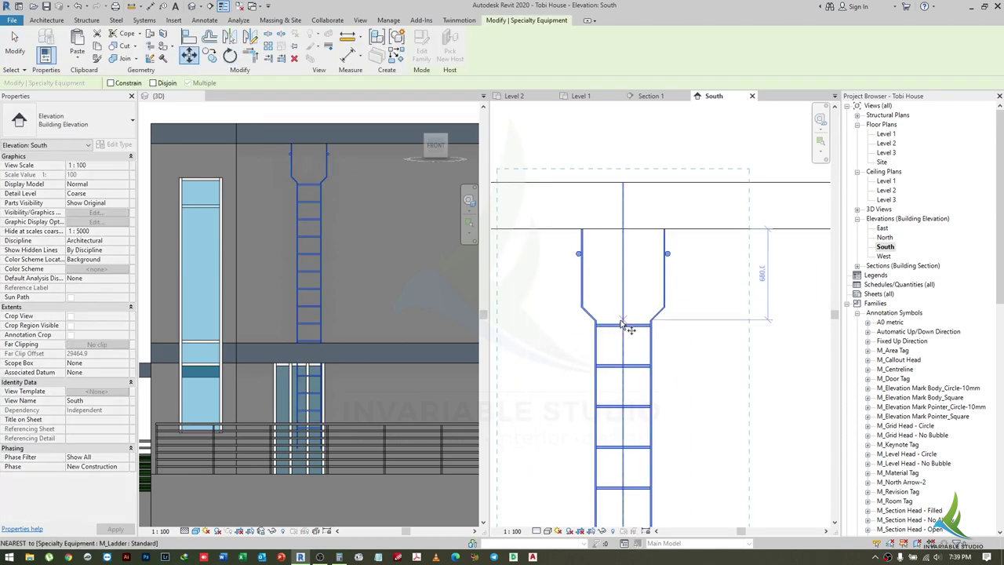
scroll(623, 330, up, 2)
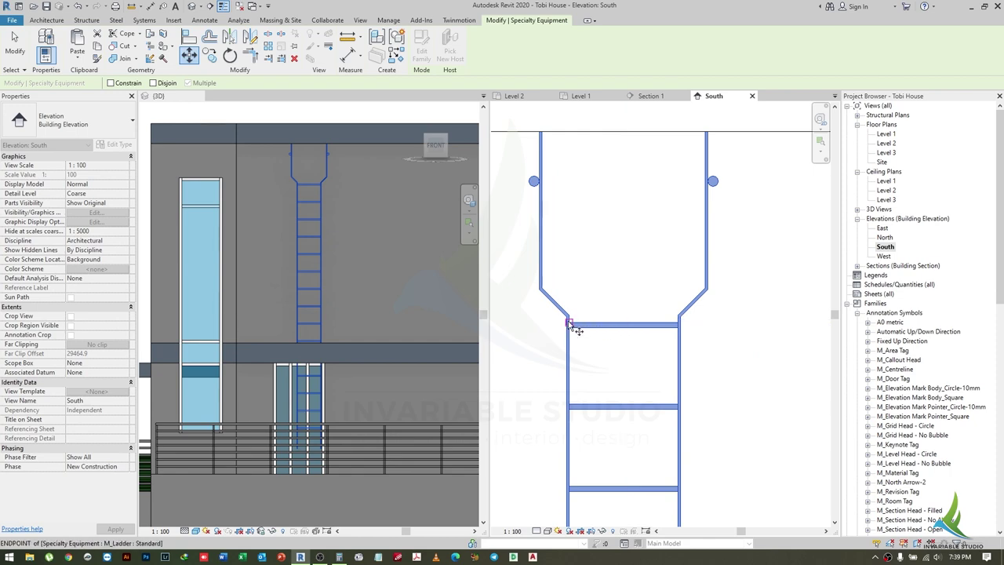
click(570, 324)
scroll(574, 274, down, 2)
click(576, 225)
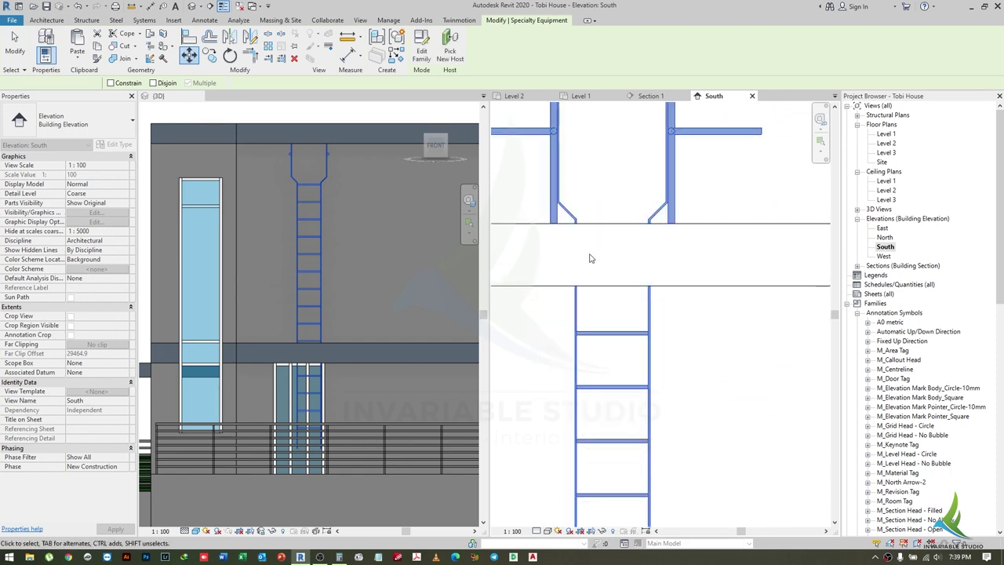
key(Escape)
- Select the ladder in 3D and move it slightly higher in the South elevation
scroll(659, 313, down, 2)
scroll(659, 313, down, 1)
click(255, 215)
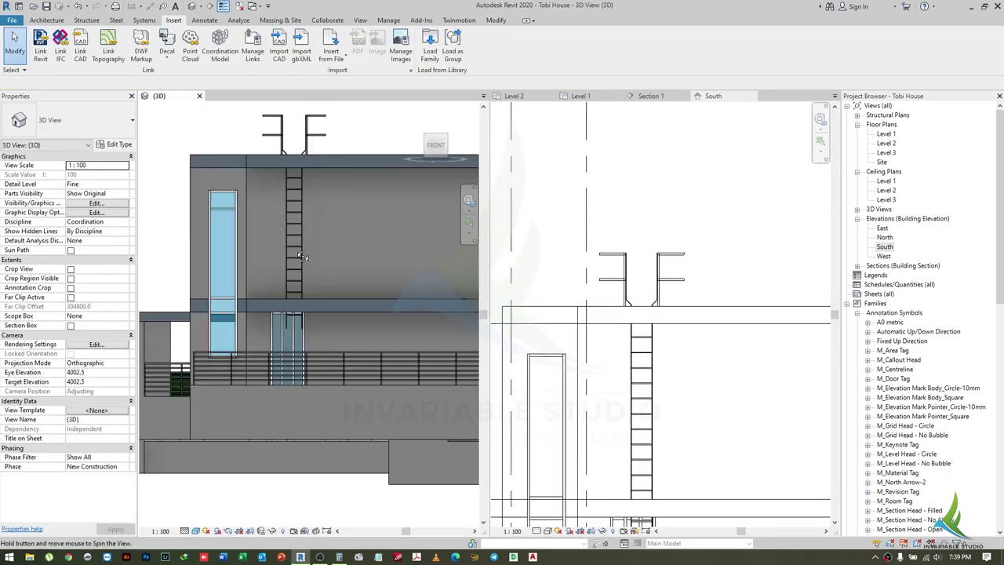
shift+middle_drag(256, 210, 354, 300)
click(300, 201)
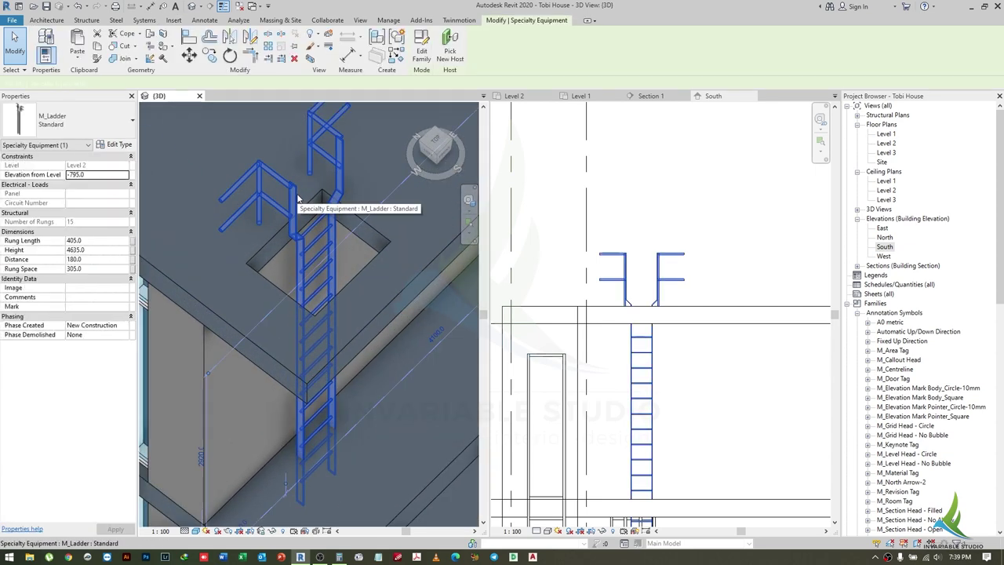
click(188, 53)
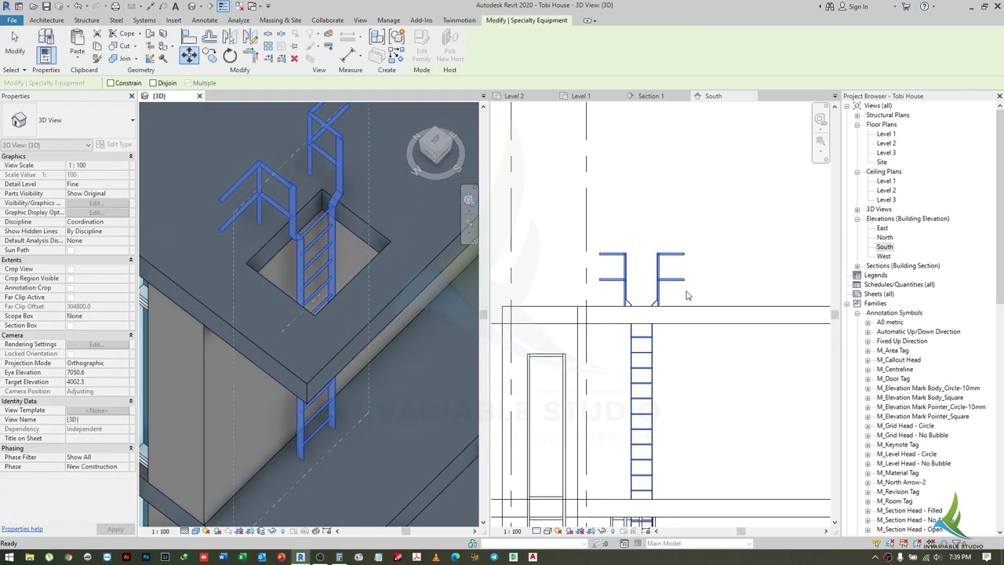
click(642, 285)
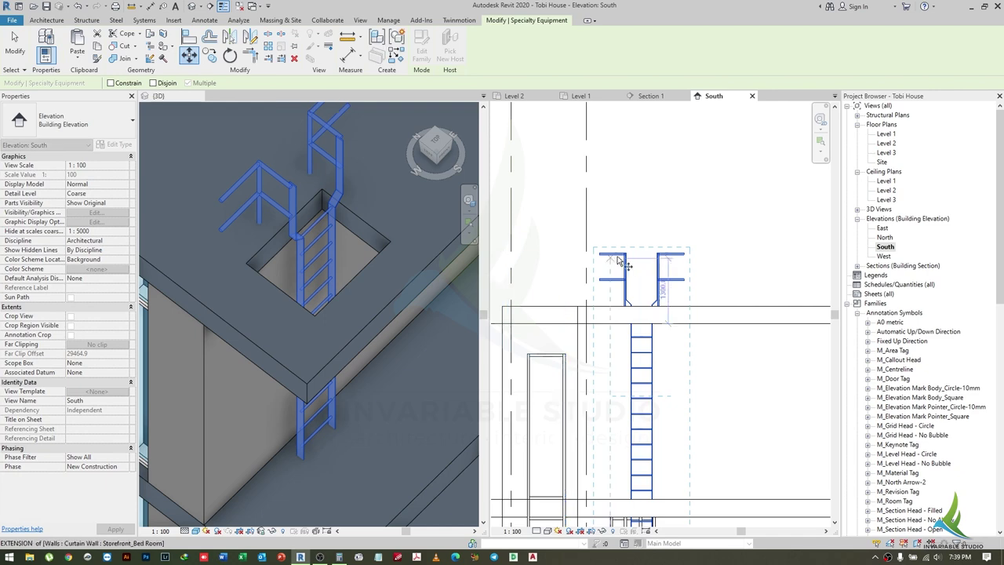
click(629, 226)
key(Escape)
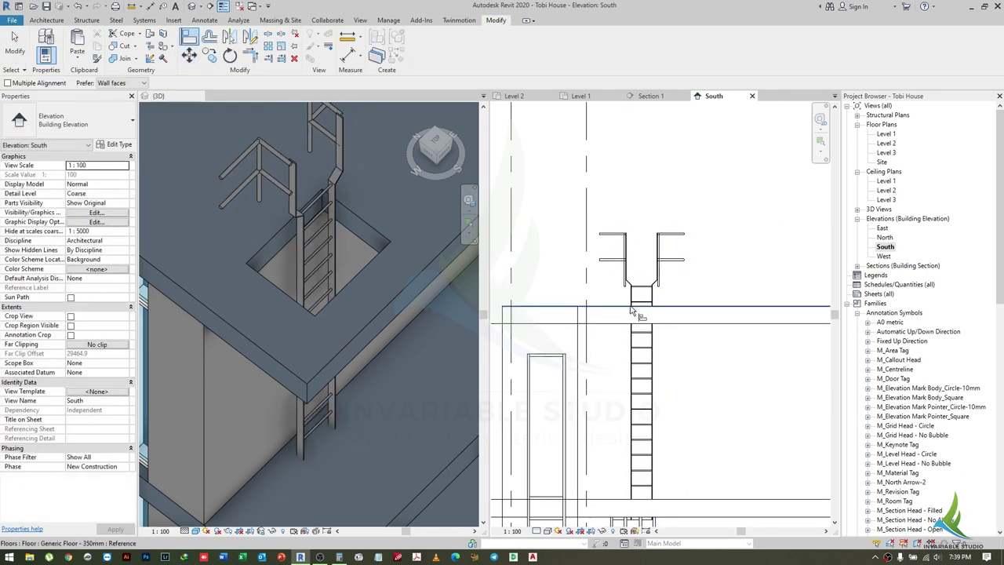
- Align the ladder's bottom to the level line, then check the roof slab edge in 3D
key(Escape)
scroll(639, 337, down, 3)
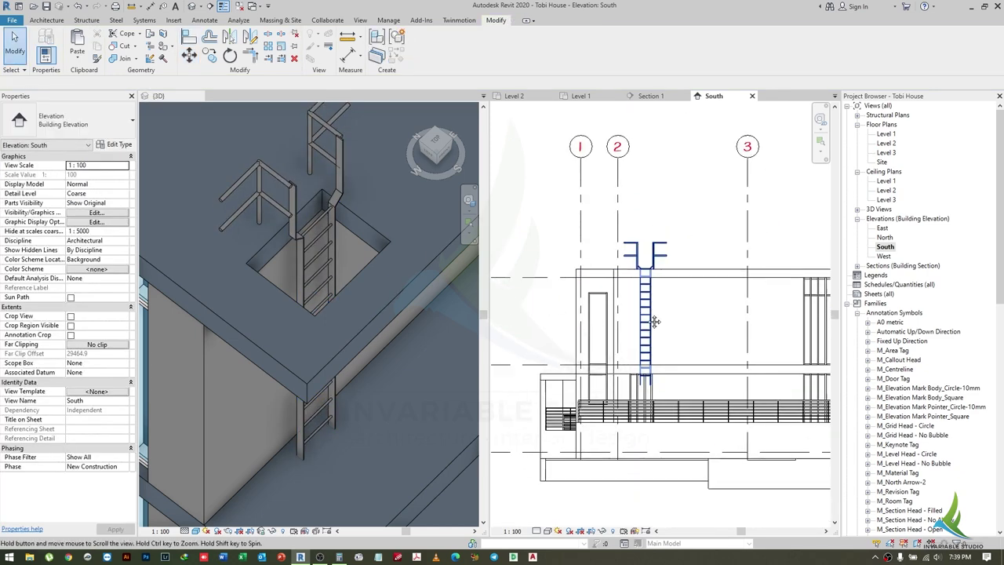
click(649, 337)
scroll(641, 363, up, 2)
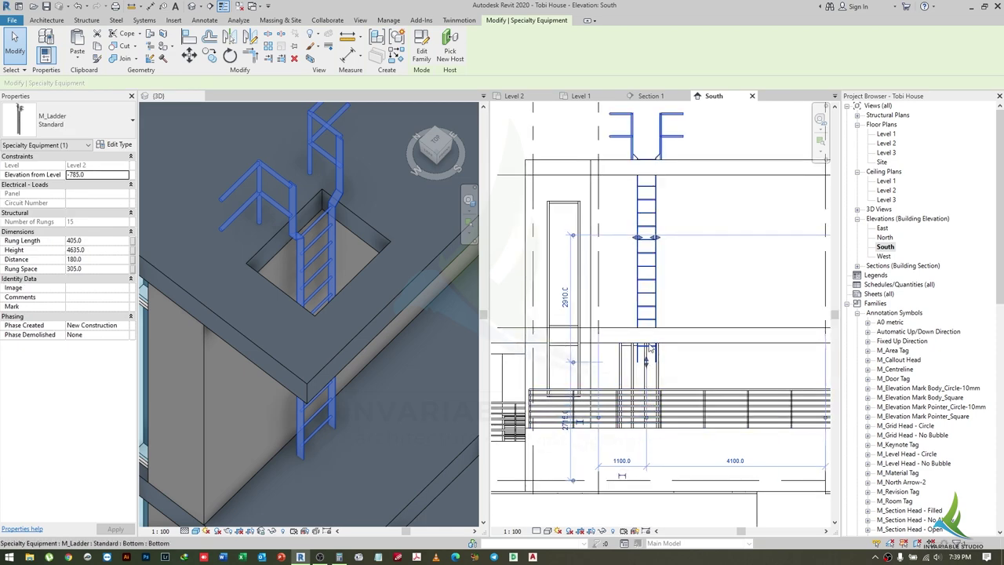
click(655, 315)
scroll(655, 316, up, 2)
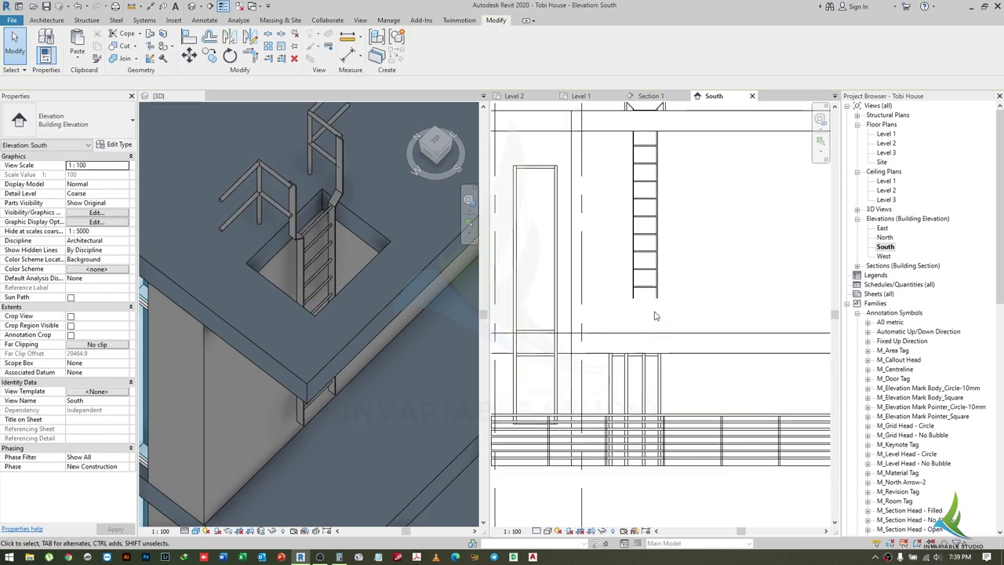
key(l)
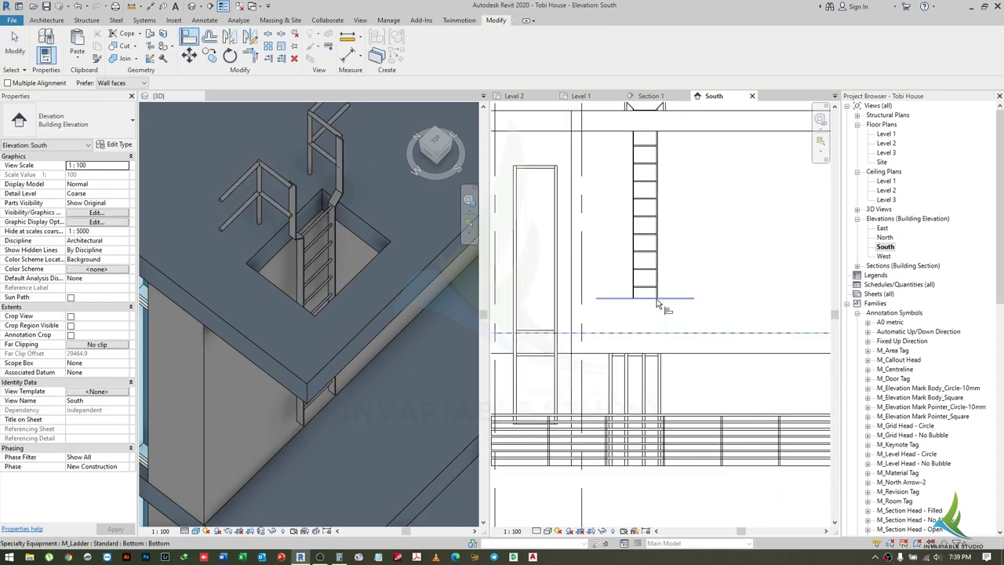
click(657, 299)
click(397, 388)
scroll(308, 357, down, 3)
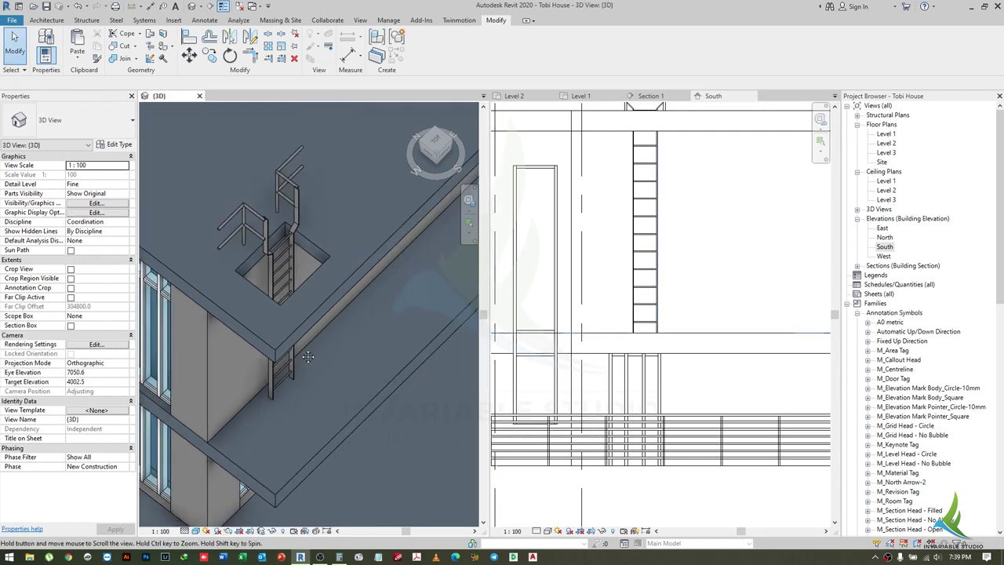
shift+middle_drag(308, 357, 363, 358)
- Switch to the Level 2 floor plan and inspect the ladder there
click(304, 290)
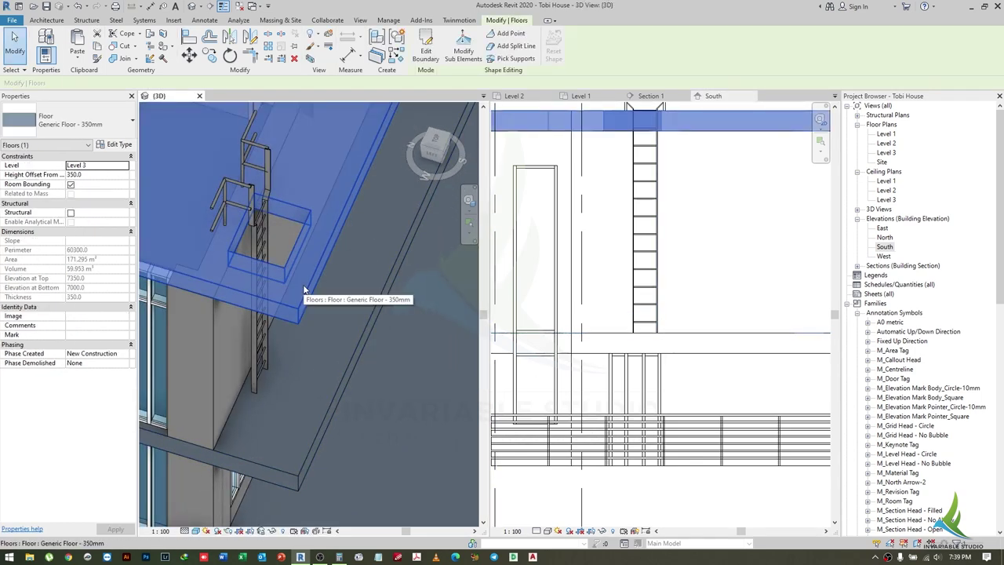
key(Escape)
click(644, 353)
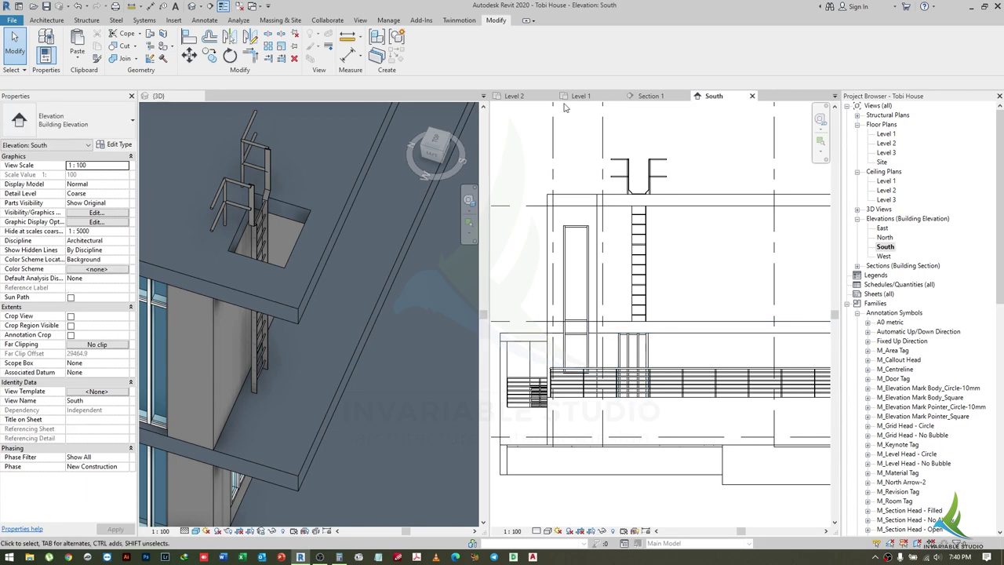
click(513, 96)
scroll(651, 270, up, 3)
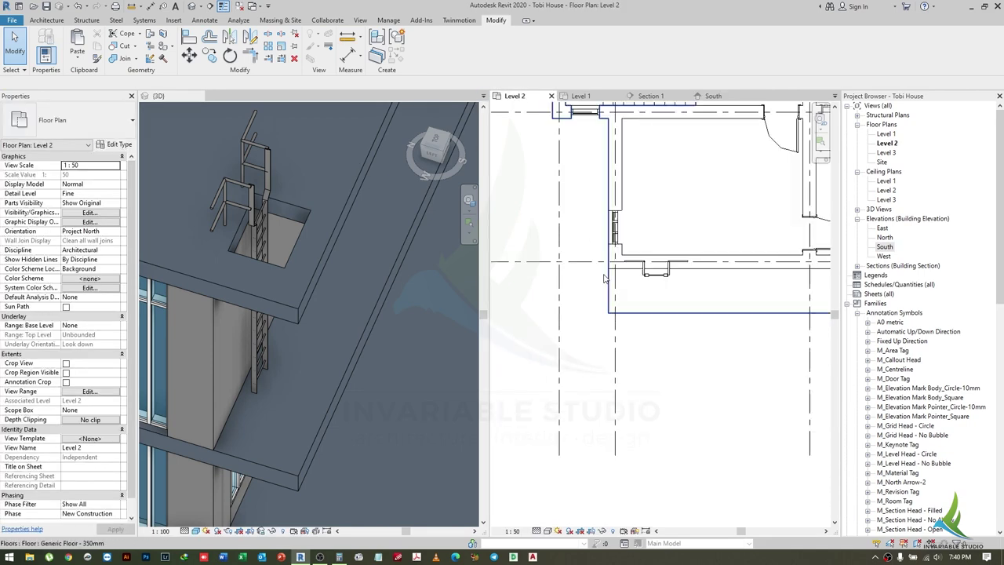
scroll(657, 283, up, 2)
click(657, 281)
key(Escape)
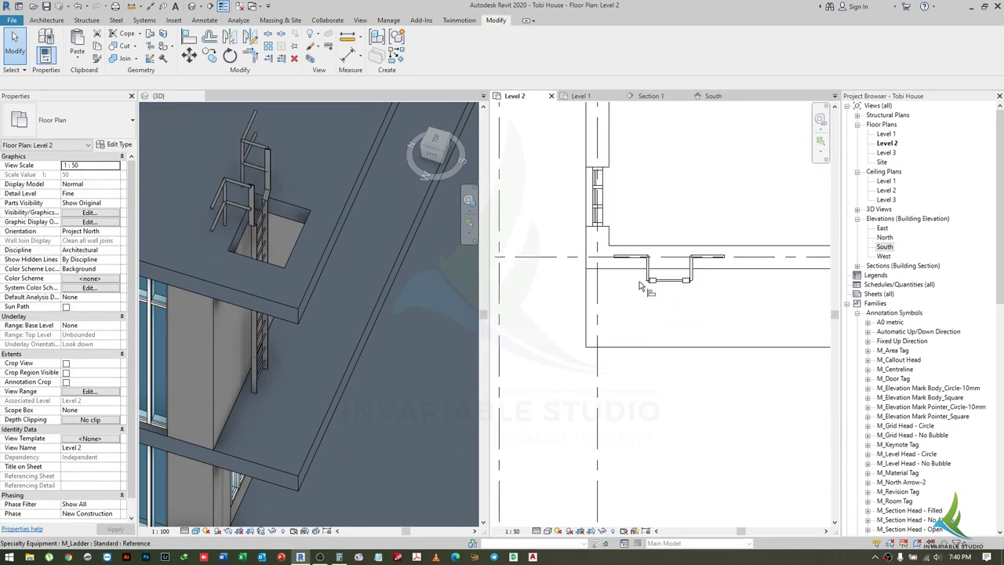
scroll(608, 238, up, 2)
- Open the Level 3 floor plan from the Project Browser
key(Escape)
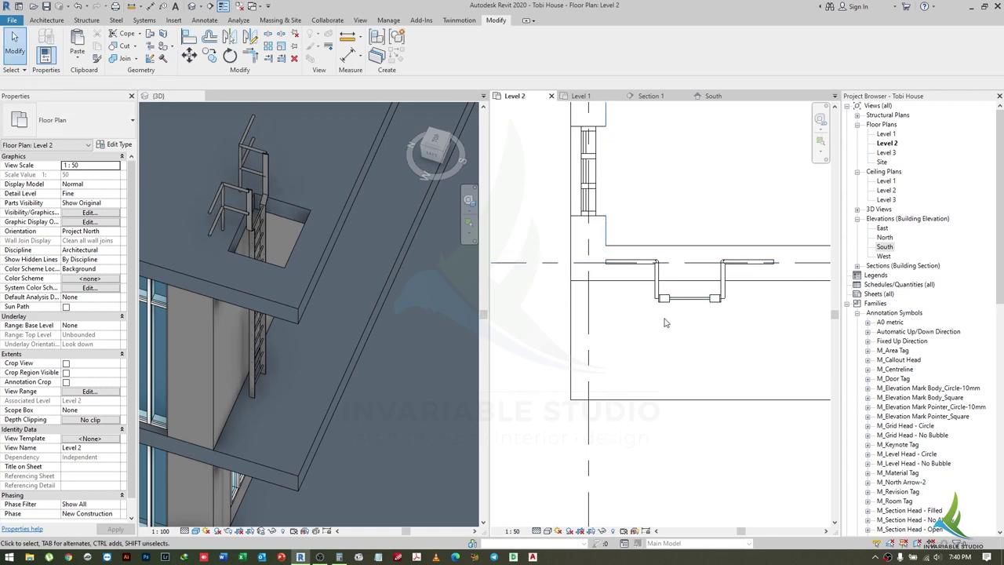
scroll(635, 314, down, 1)
scroll(657, 361, down, 1)
scroll(657, 360, down, 1)
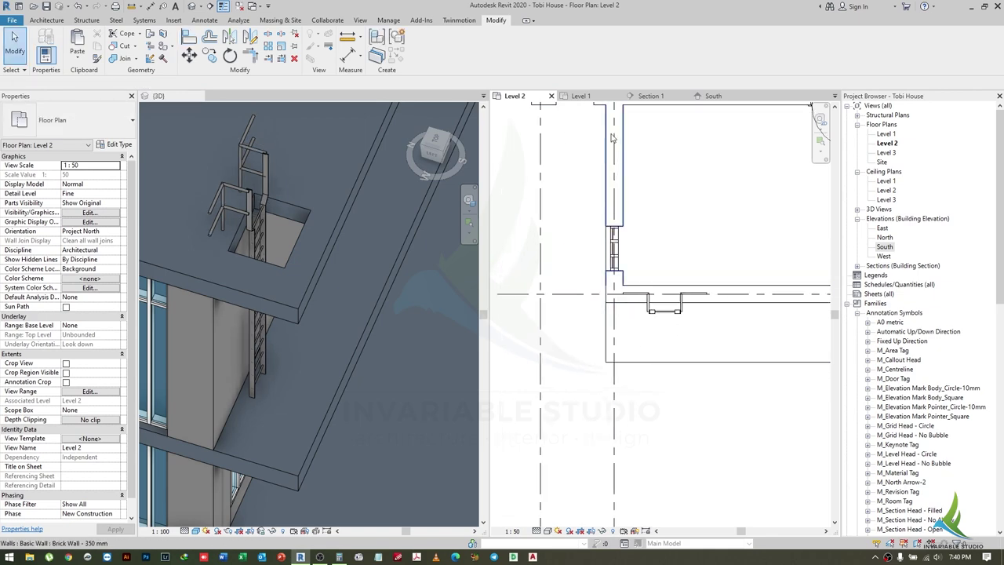
double_click(883, 153)
scroll(664, 308, up, 2)
scroll(664, 308, up, 2)
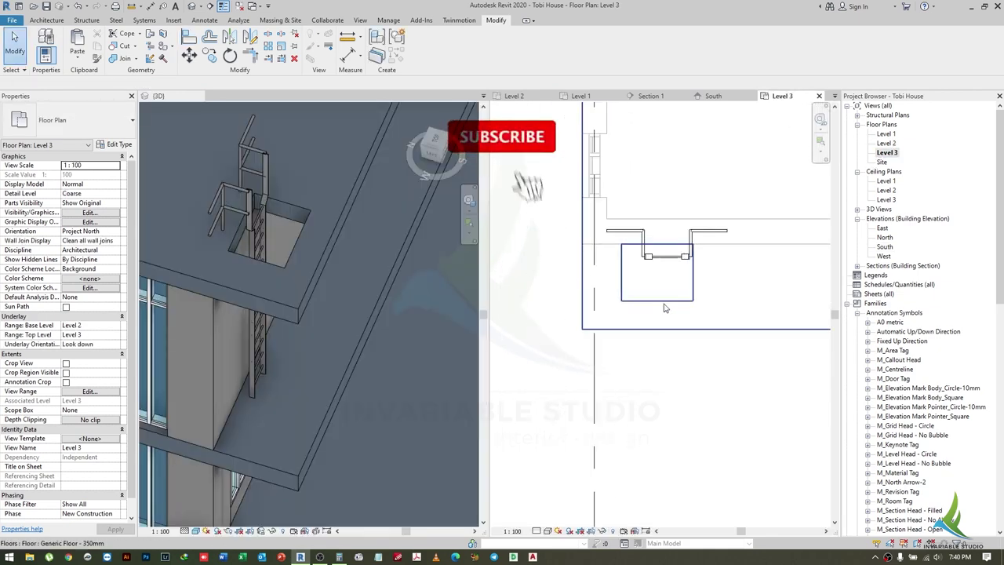
scroll(664, 309, up, 2)
- Edit the Level 3 floor boundary and delete the opening's 1000 and 800 dimensions
double_click(642, 279)
click(642, 278)
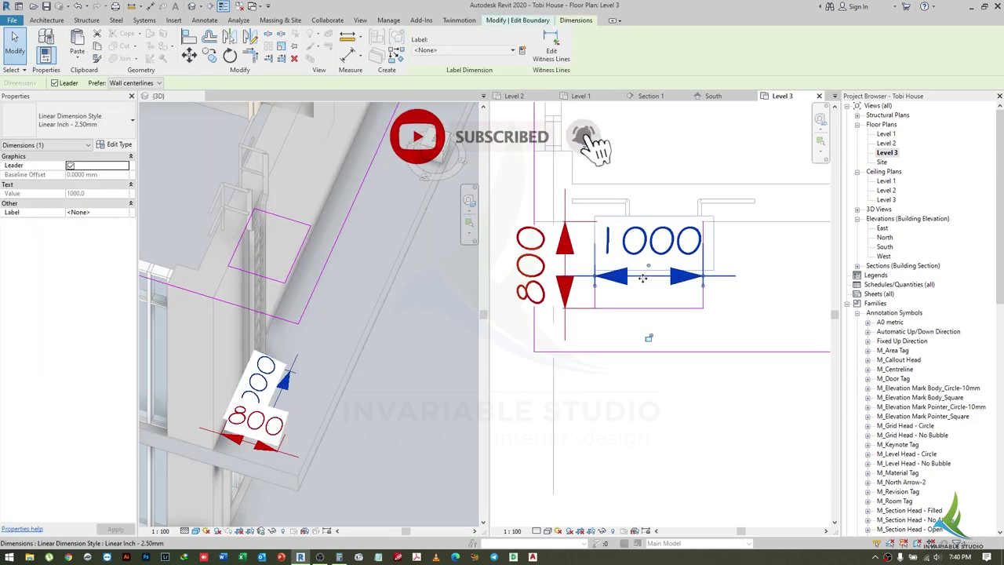
key(Delete)
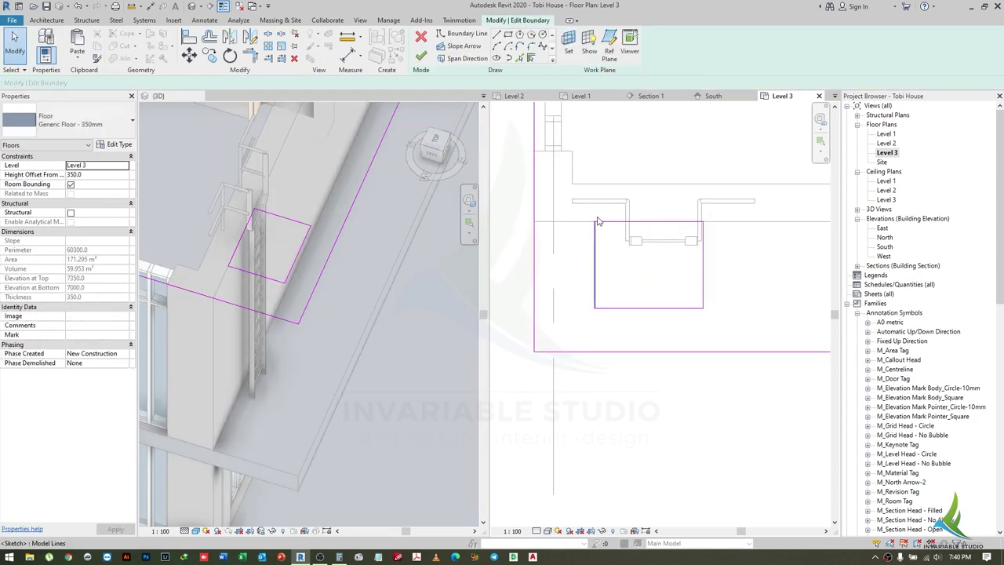
- Check the opening's edge lines, then window-select and delete the whole opening rectangle
drag(759, 346, 766, 353)
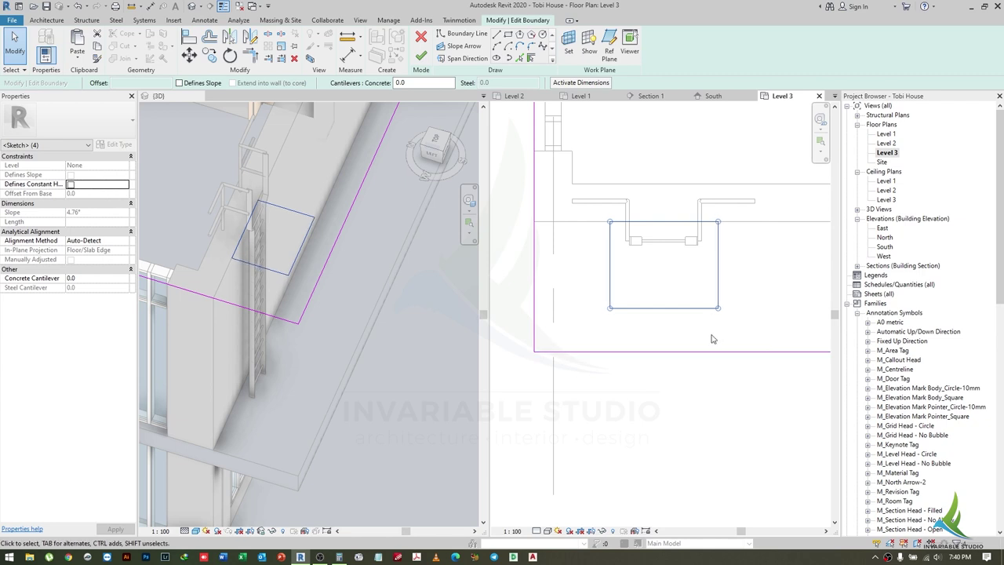
click(666, 307)
click(661, 333)
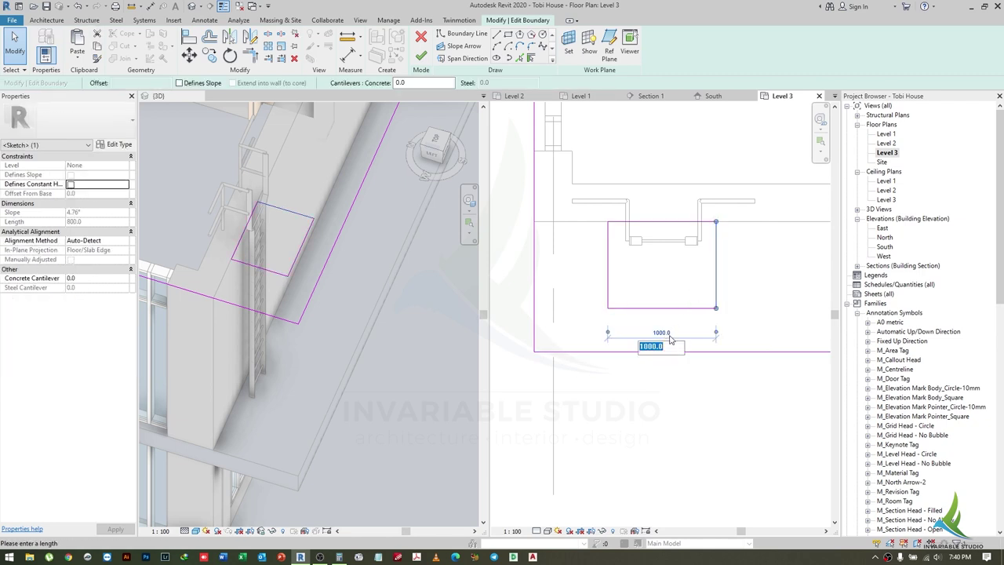
click(666, 393)
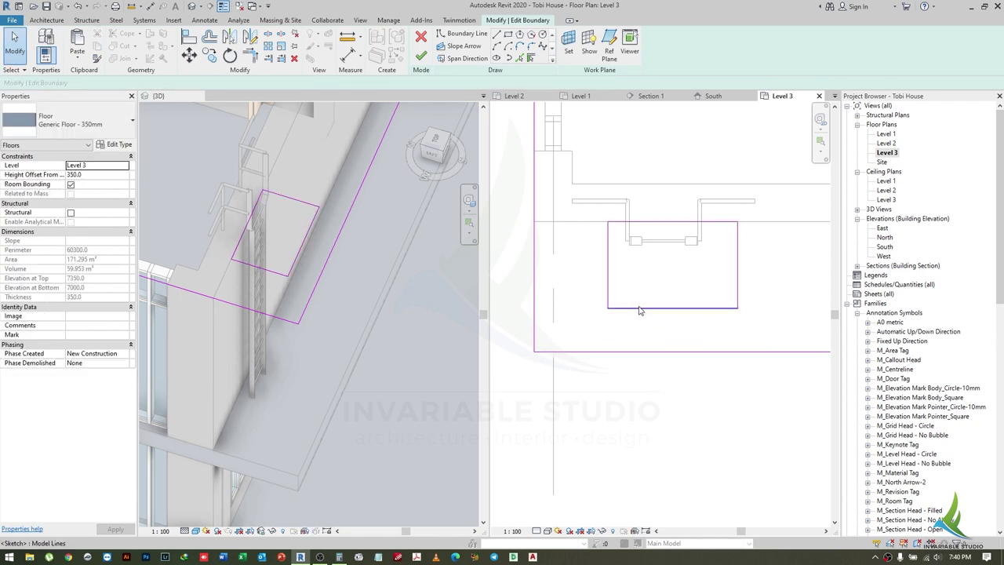
click(646, 309)
click(663, 309)
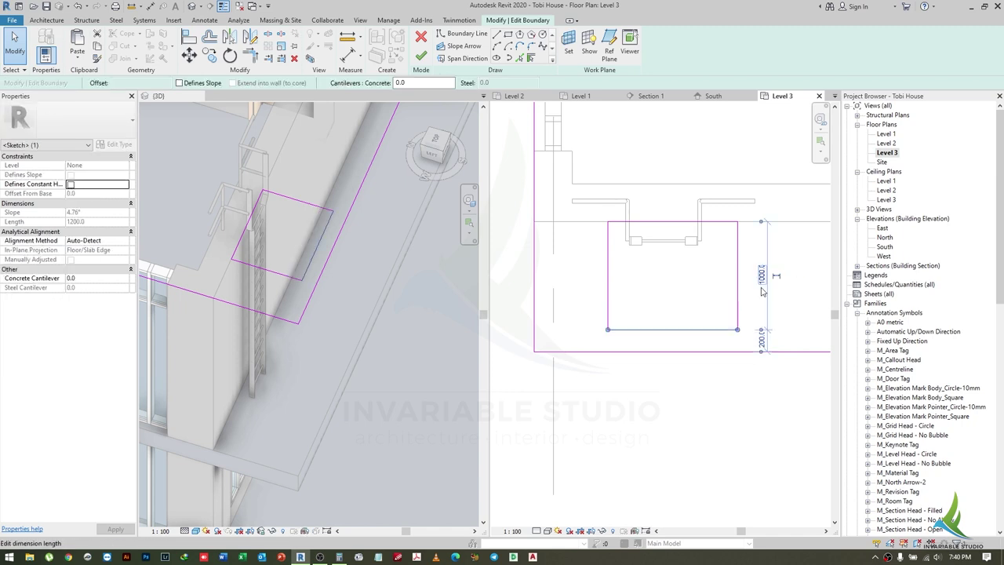
click(642, 310)
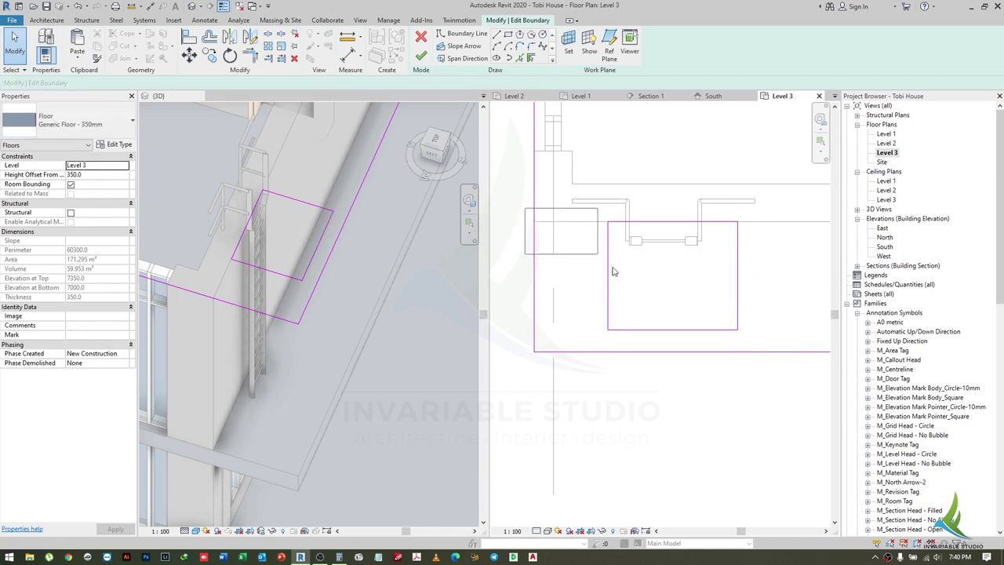
drag(772, 349, 771, 348)
key(Delete)
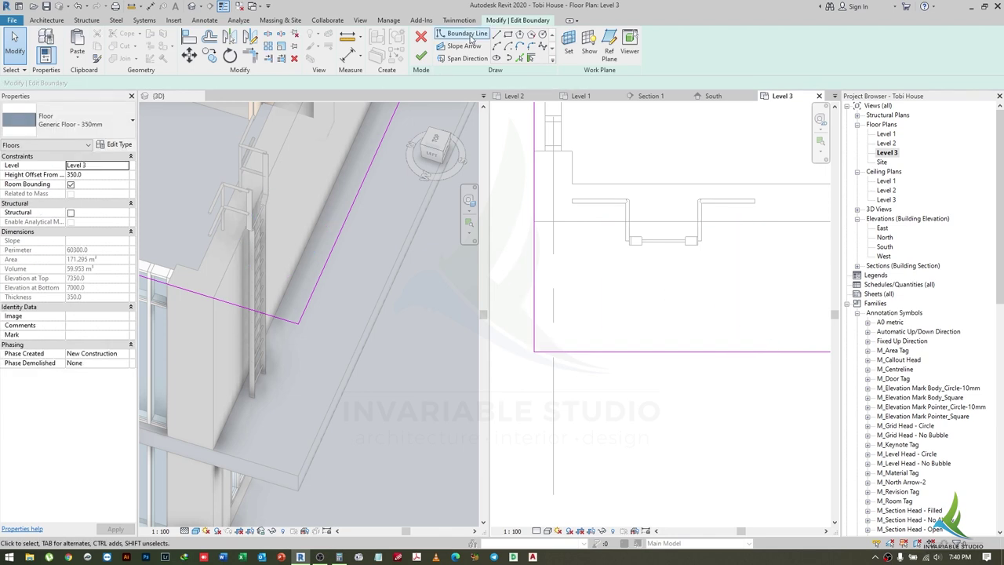
- Add a new boundary line to the Level 3 floor sketch and trim it into place
click(495, 33)
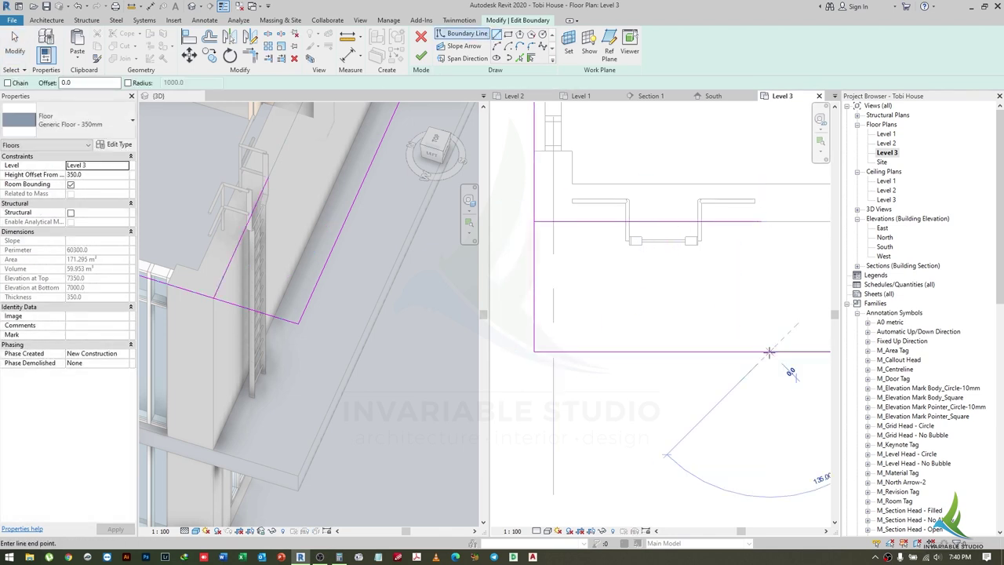
click(770, 226)
key(Escape)
key(Escape)
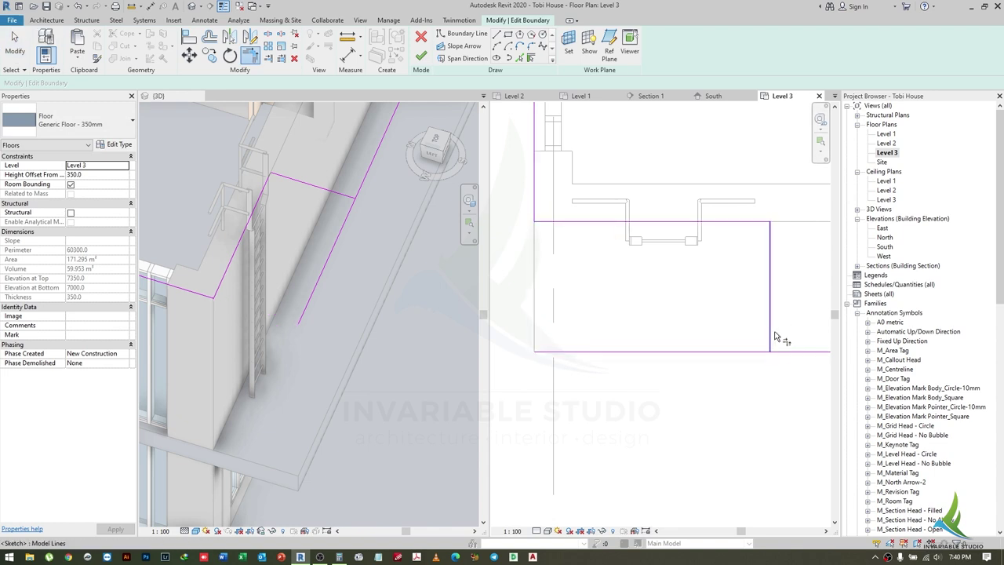
key(Escape)
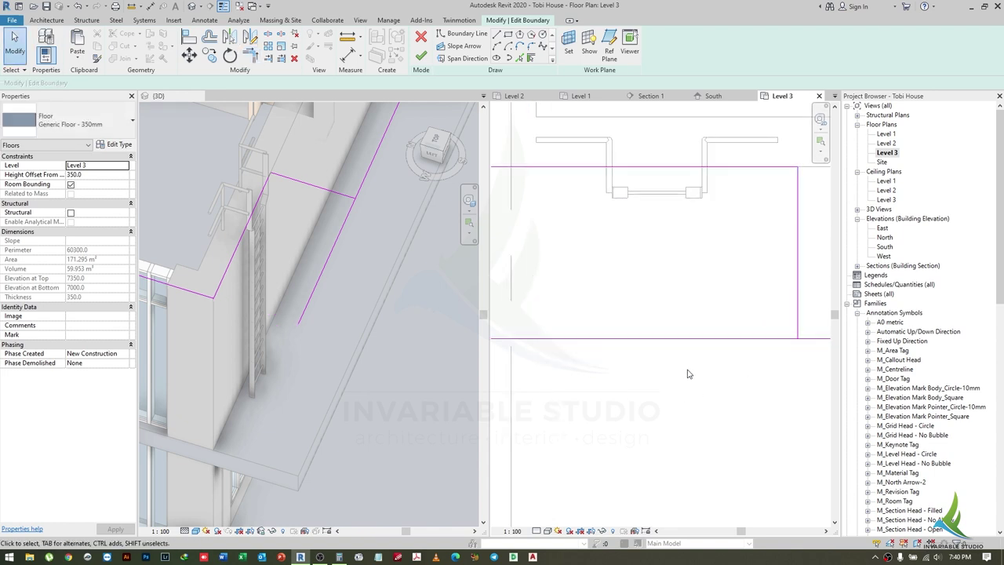
middle_drag(805, 368, 747, 365)
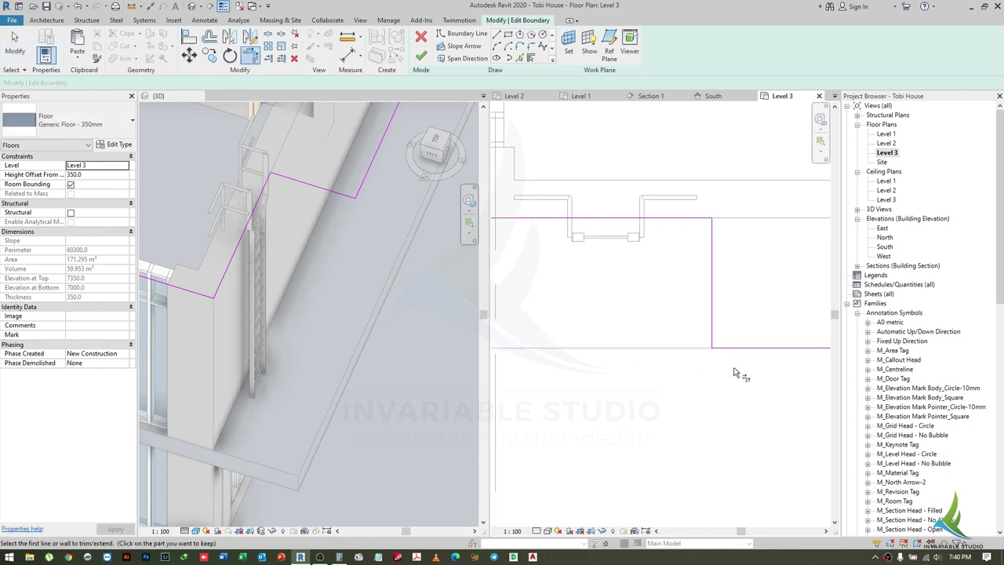
key(Escape)
scroll(701, 385, down, 2)
- Dimension the notch boundary lines with DI and change the 2175 distance to 2000
key(d)
key(i)
click(556, 341)
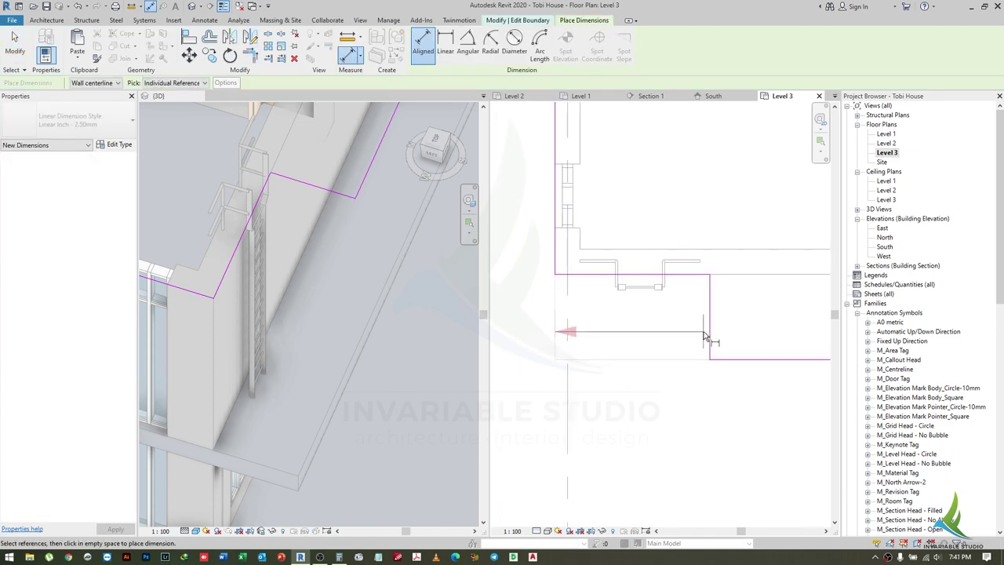
click(710, 341)
key(Escape)
click(709, 316)
click(619, 332)
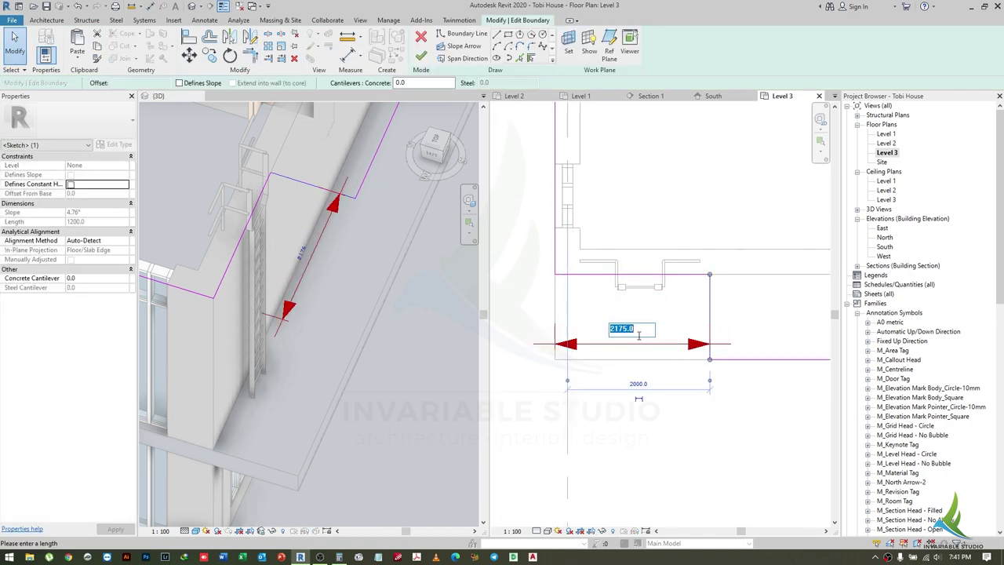
key(ctrl+z)
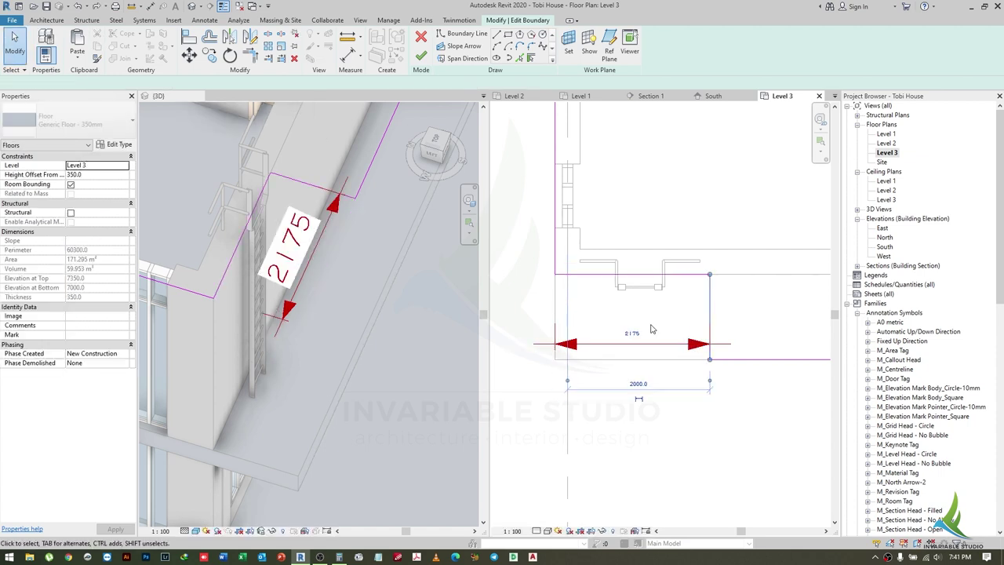
click(650, 330)
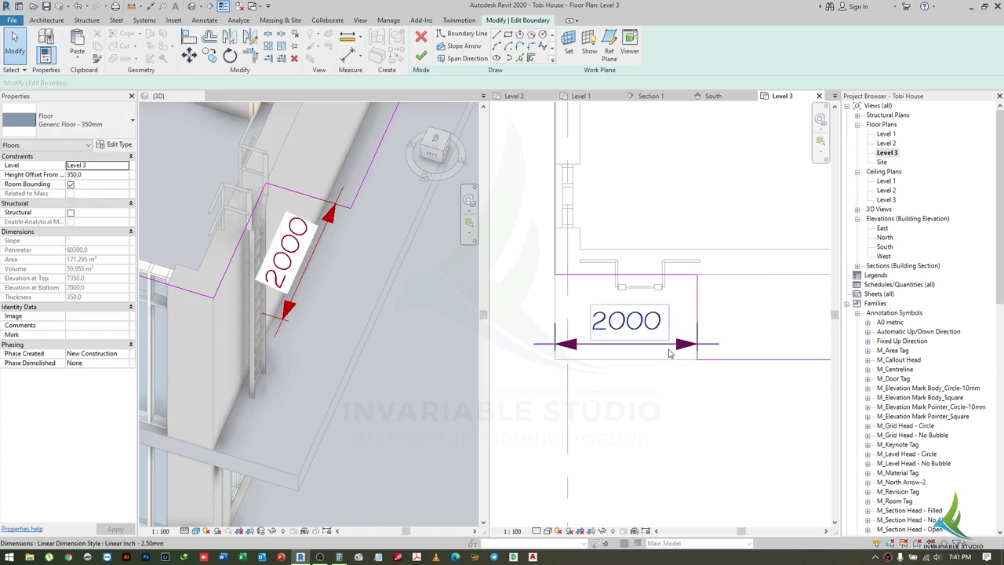
key(Escape)
- Finish the floor edit without attaching walls, then return to the Level 3 plan
click(421, 56)
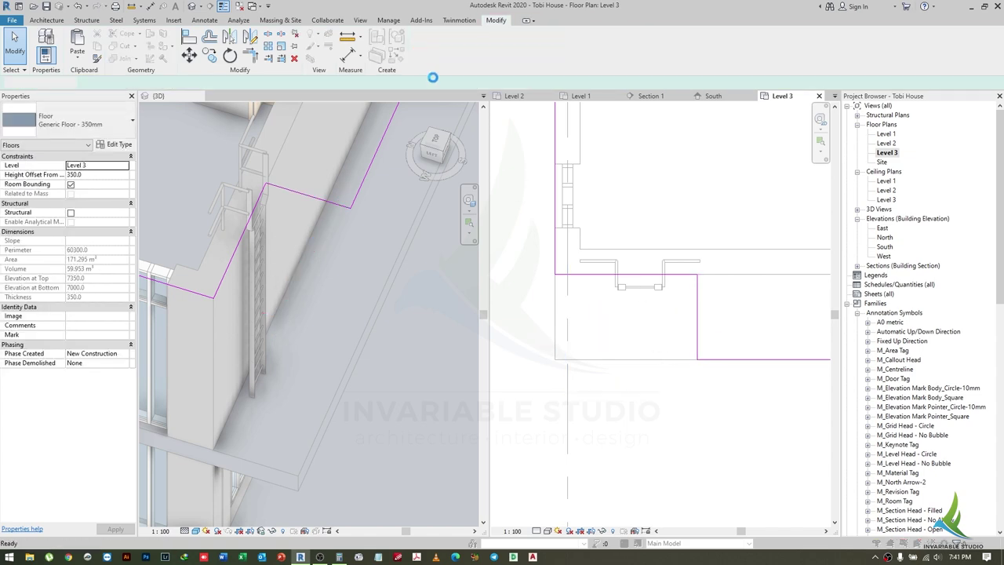
click(566, 285)
mouse_move(348, 304)
shift+middle_down()
mouse_move(352, 290)
mouse_move(316, 259)
mouse_move(332, 331)
mouse_move(291, 282)
mouse_move(327, 244)
mouse_move(346, 271)
shift+middle_up()
click(498, 169)
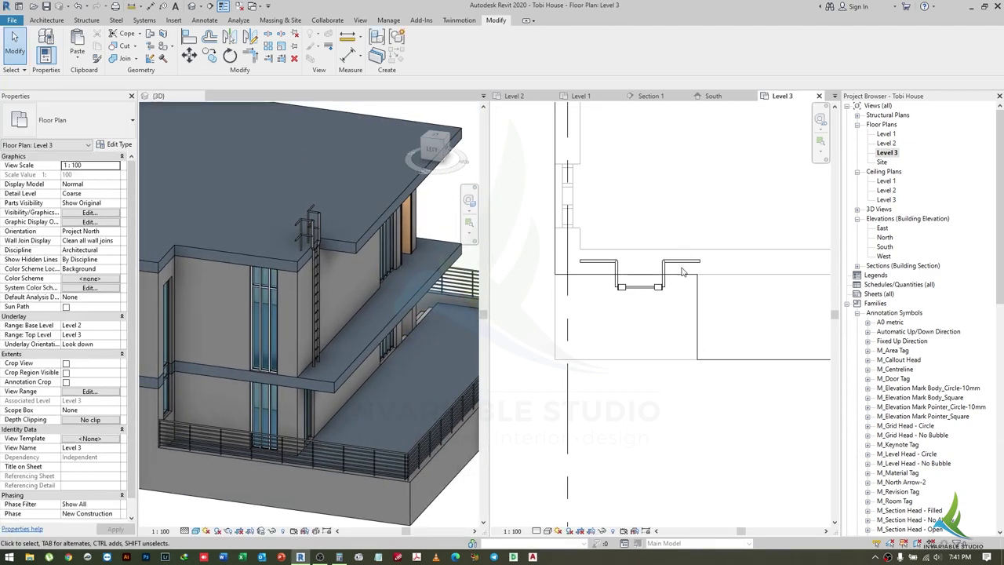
scroll(564, 236, down, 2)
middle_drag(595, 267, 713, 387)
- Start the Wall tool (WA) and choose Basic Wall: Brick Wall - 150 mm, 900 mm high
key(w)
key(a)
click(144, 132)
click(130, 122)
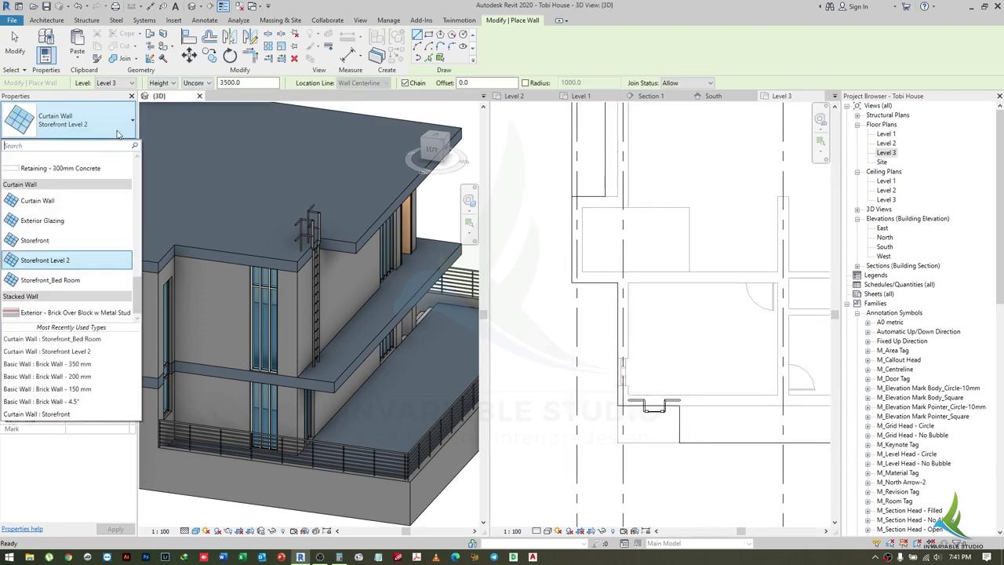
click(63, 260)
click(129, 122)
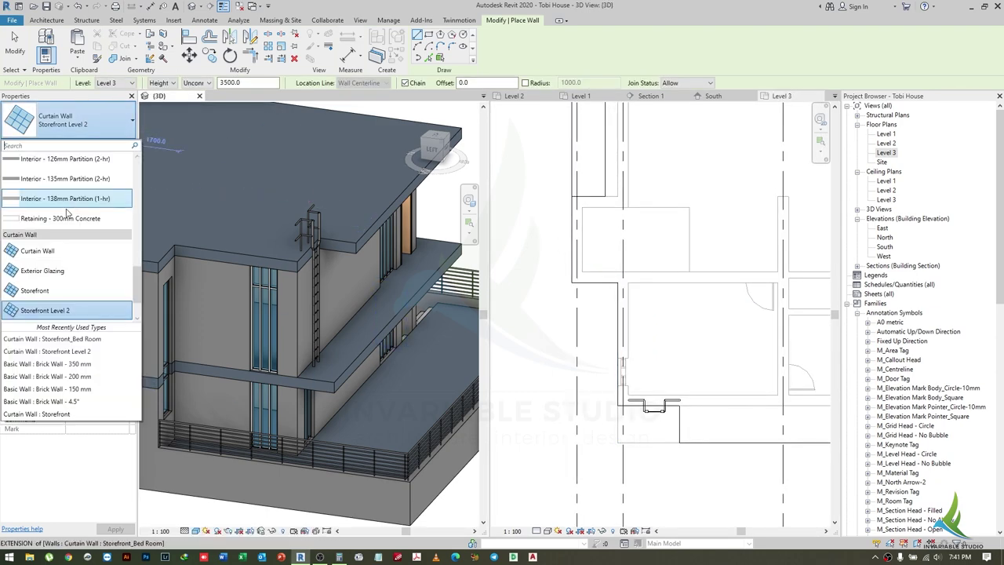
scroll(63, 235, up, 3)
scroll(62, 235, up, 3)
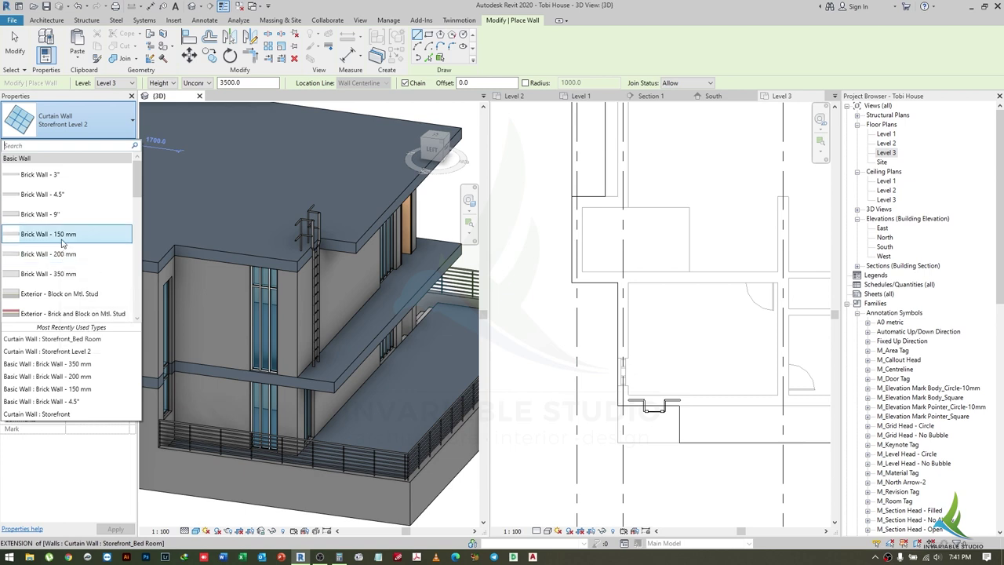
click(63, 234)
text(900)
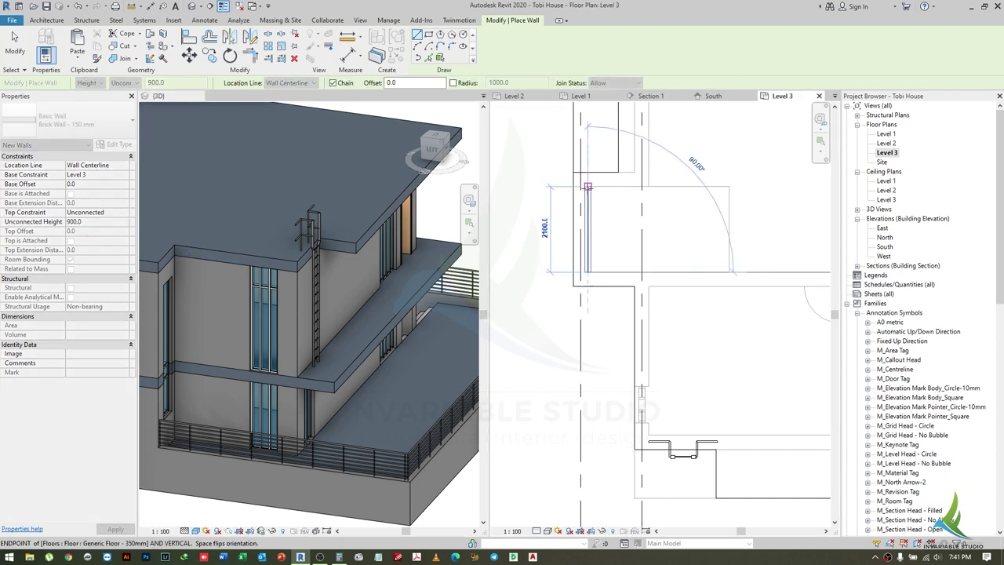
- Set Location Line to Finish Face: Exterior and draw the first vertical wall and the 5000 horizontal wall
click(287, 82)
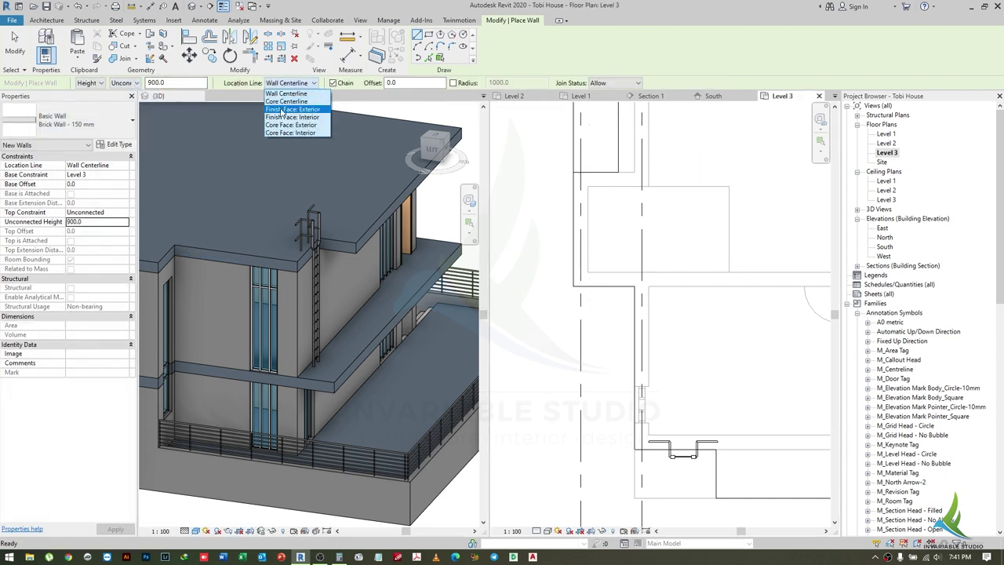
click(286, 109)
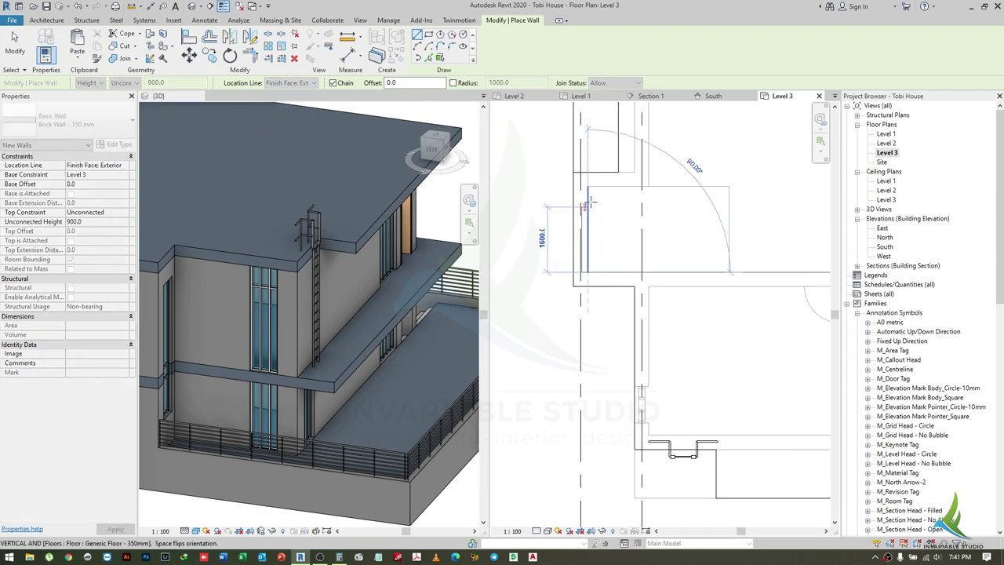
middle_drag(661, 203, 670, 409)
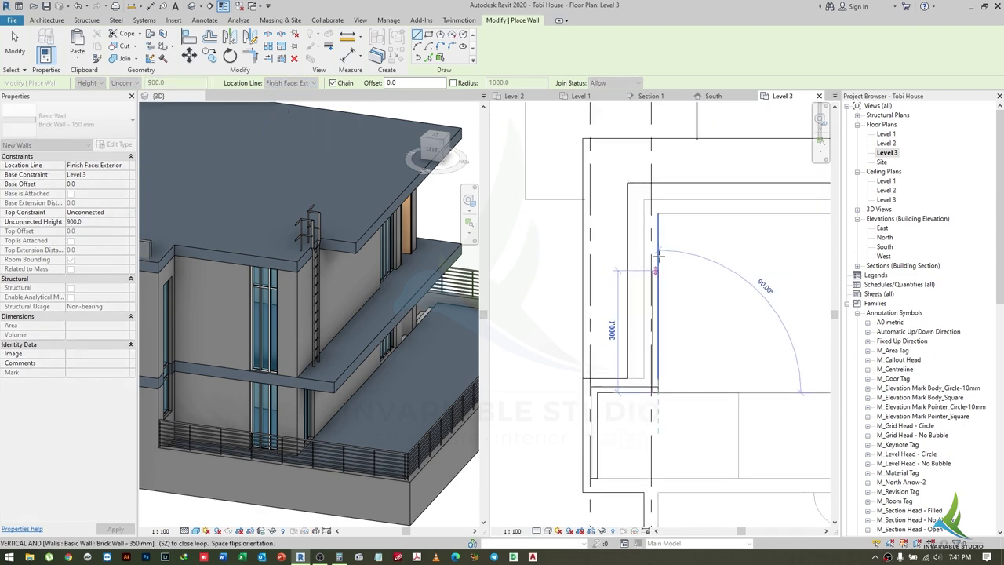
click(657, 214)
scroll(719, 220, down, 2)
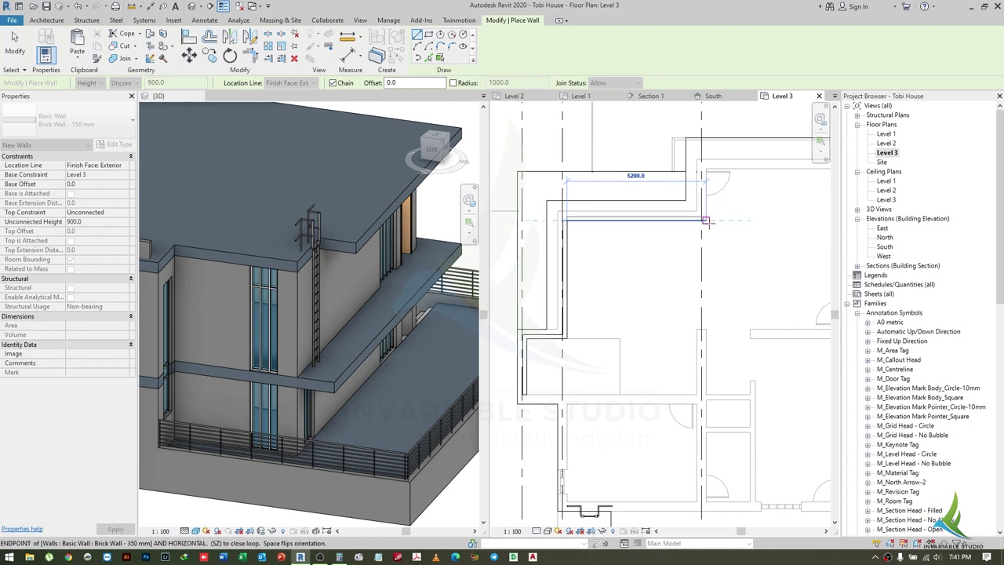
scroll(616, 220, up, 2)
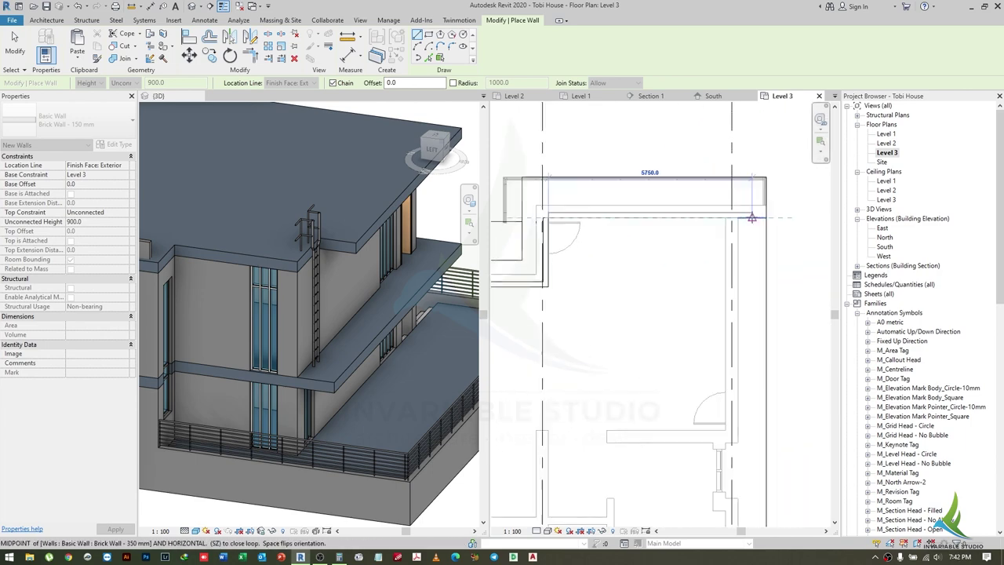
click(725, 217)
- Continue the parapet down the long roof edge and back along the bottom, then end the chain
scroll(721, 314, down, 1)
middle_drag(721, 510, 722, 408)
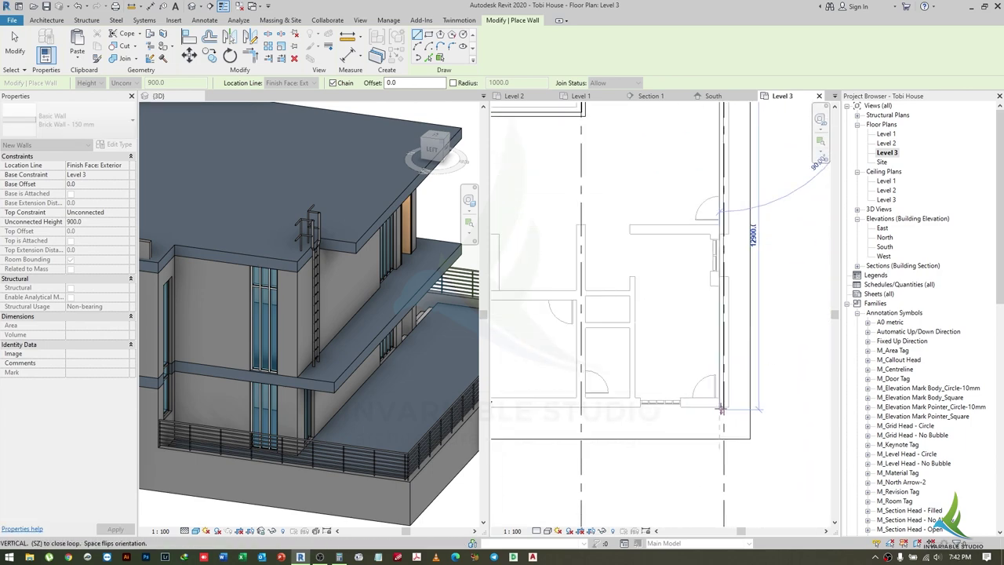
click(721, 398)
scroll(706, 398, up, 2)
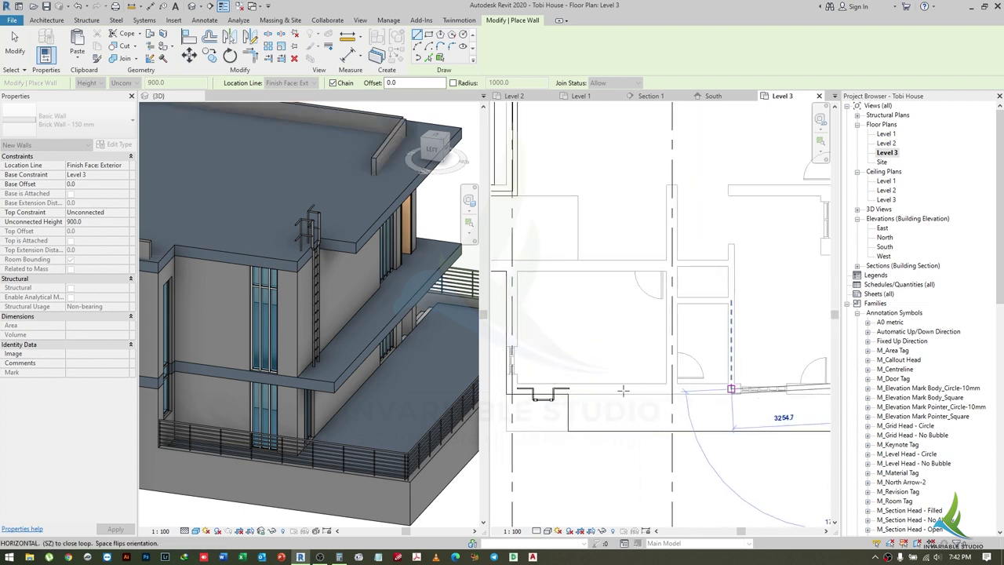
click(561, 383)
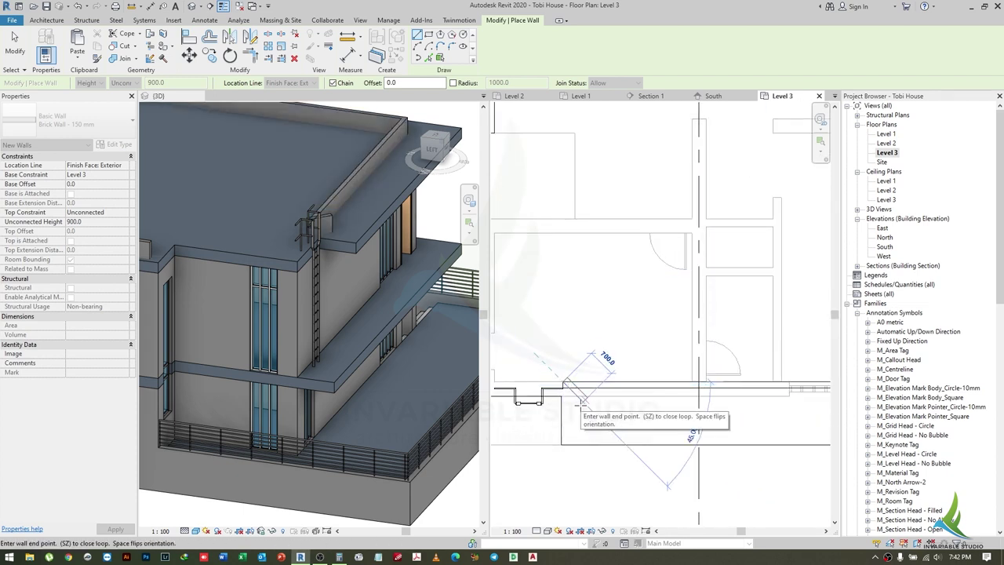
key(Escape)
middle_drag(487, 388, 604, 387)
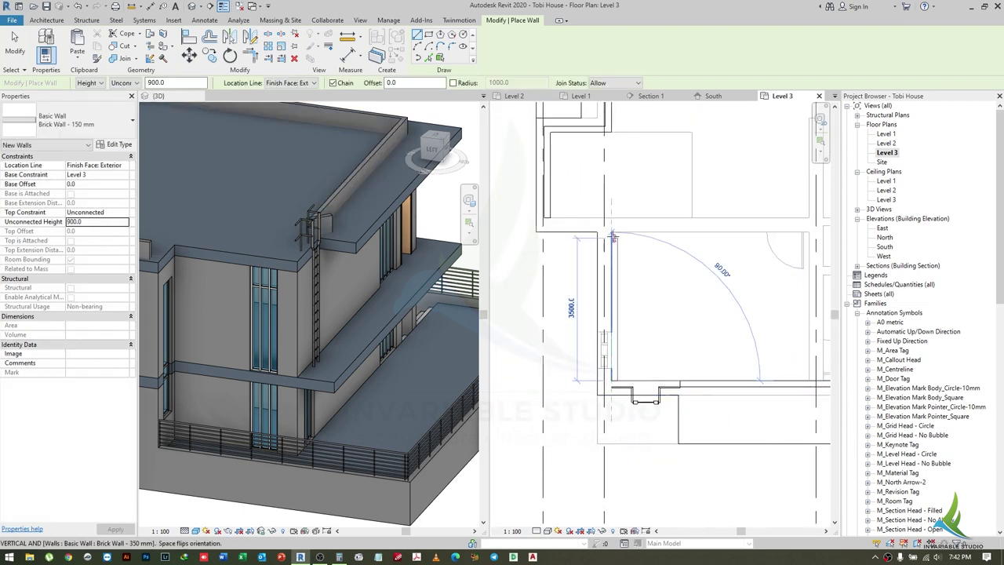
key(Escape)
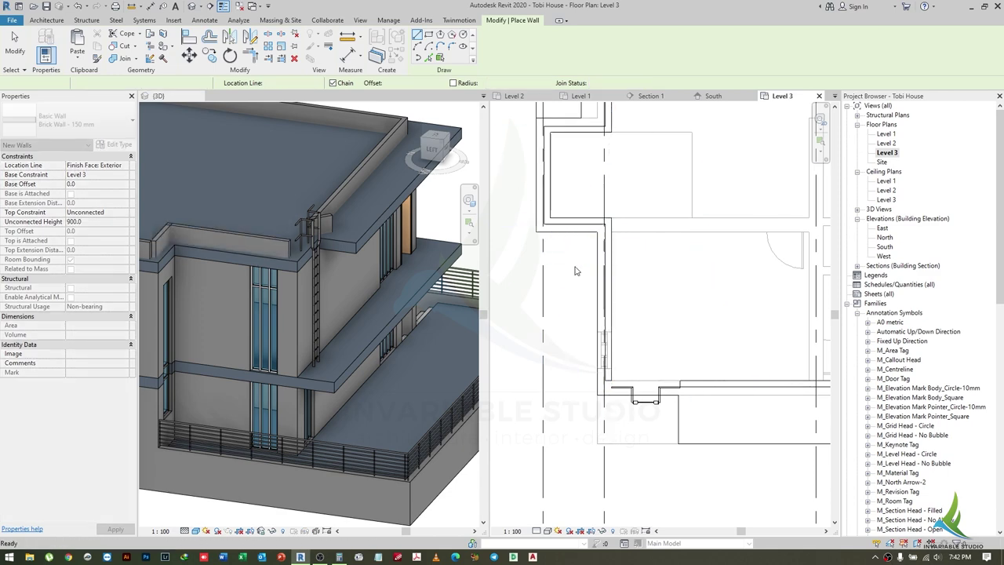
key(Escape)
scroll(610, 275, down, 1)
scroll(624, 320, up, 3)
- Start Align (AL) and then Create Similar (CS) from a brick wall, cancelling both
key(a)
key(l)
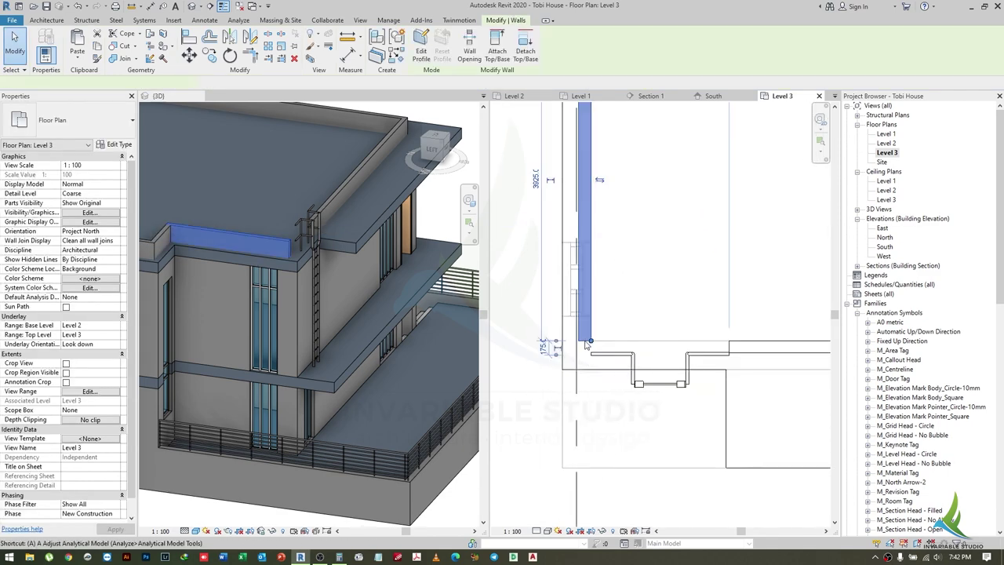
middle_drag(725, 387, 654, 361)
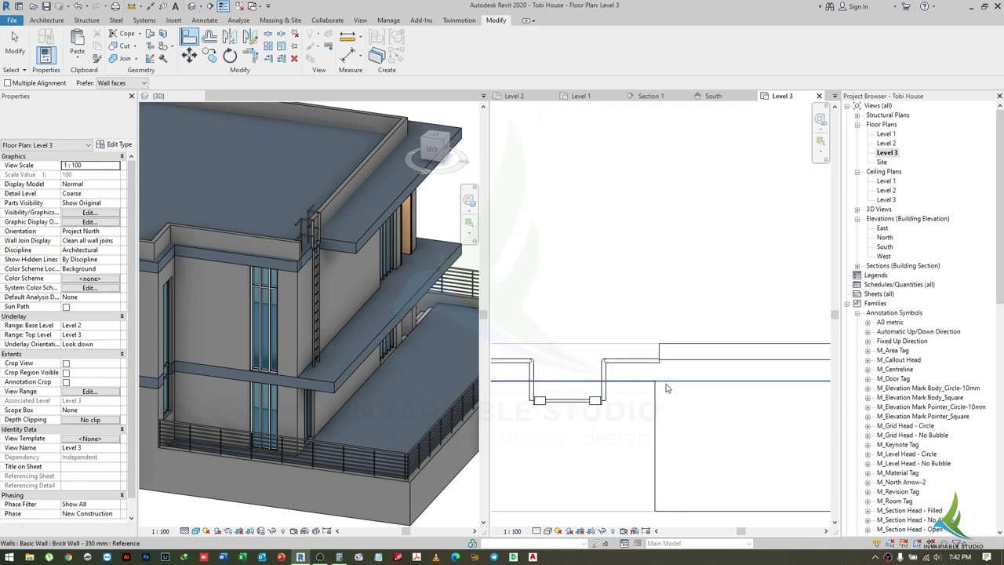
key(Escape)
click(668, 355)
key(c)
key(s)
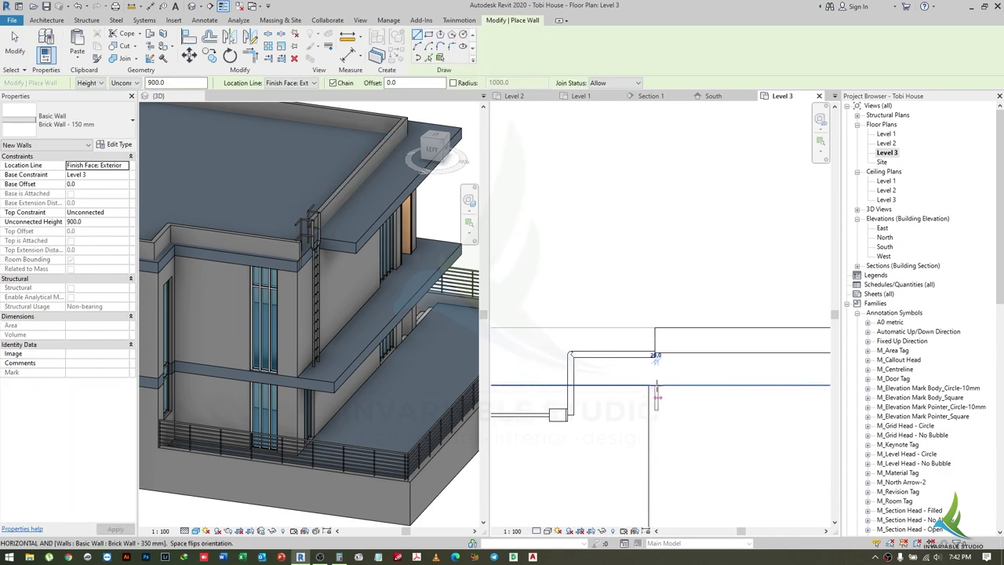
click(655, 329)
key(Escape)
key(Escape)
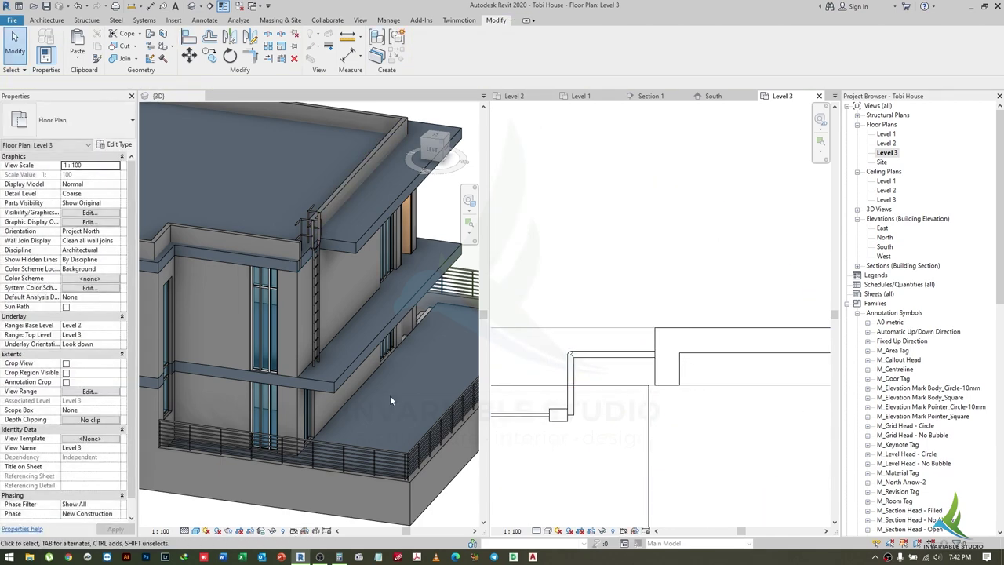
- Select the connected brick parapet walls in the 3D view
scroll(361, 361, up, 2)
scroll(331, 323, up, 3)
scroll(297, 270, up, 2)
click(313, 258)
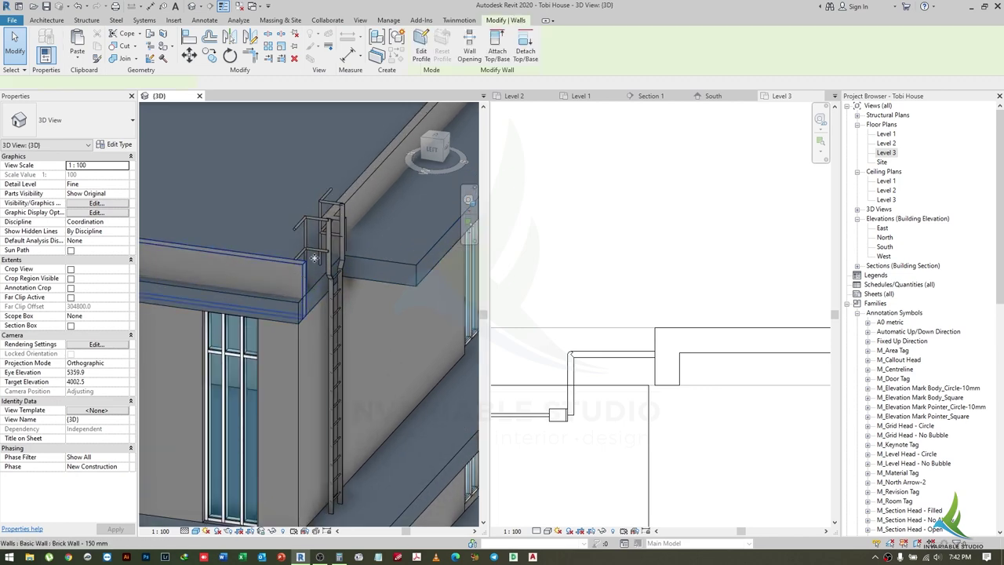
scroll(308, 276, down, 5)
scroll(344, 337, up, 3)
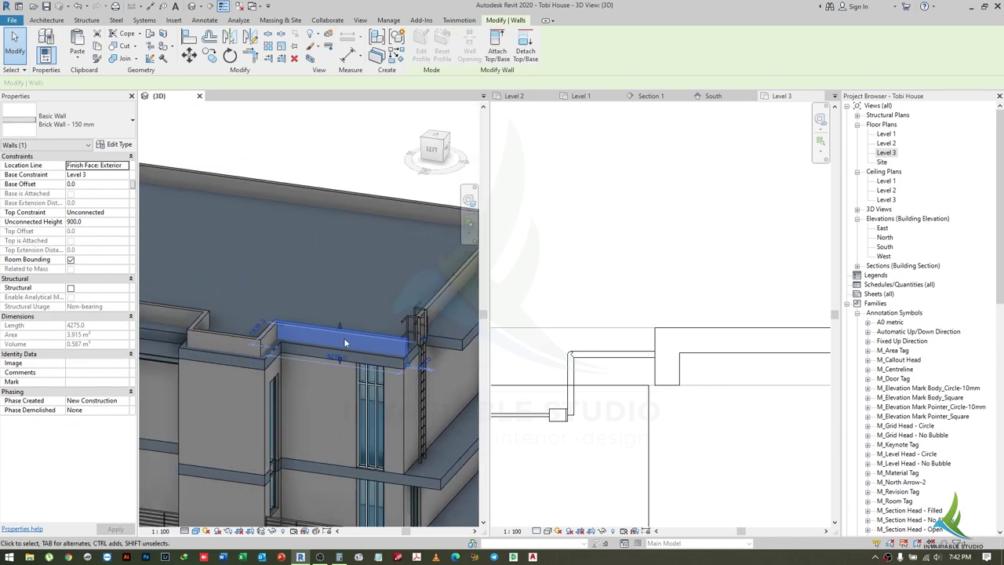
- Check the 350 mm floor thickness, reselect the eleven parapet walls, and apply a 350 Base Offset
click(343, 337)
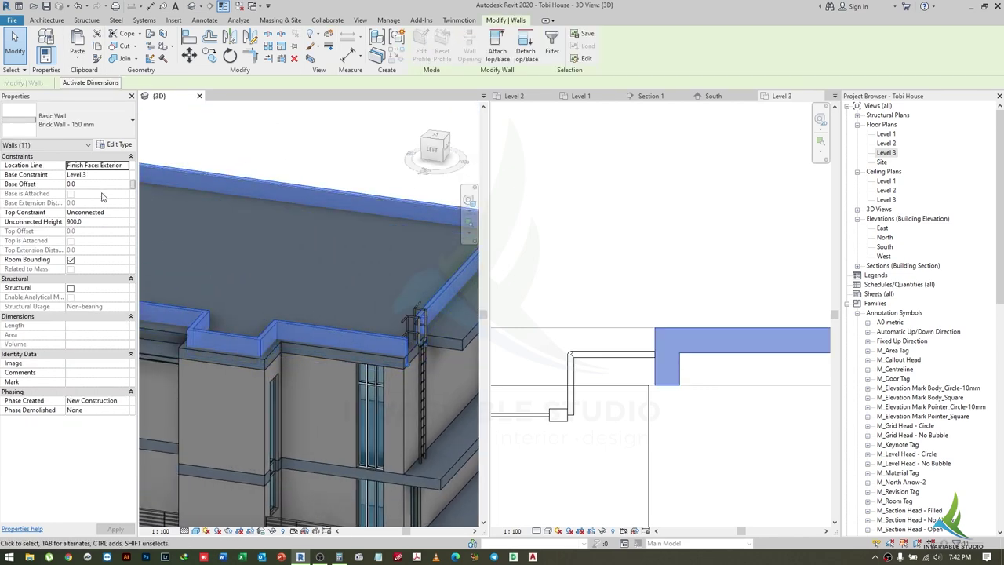
key(Escape)
click(257, 363)
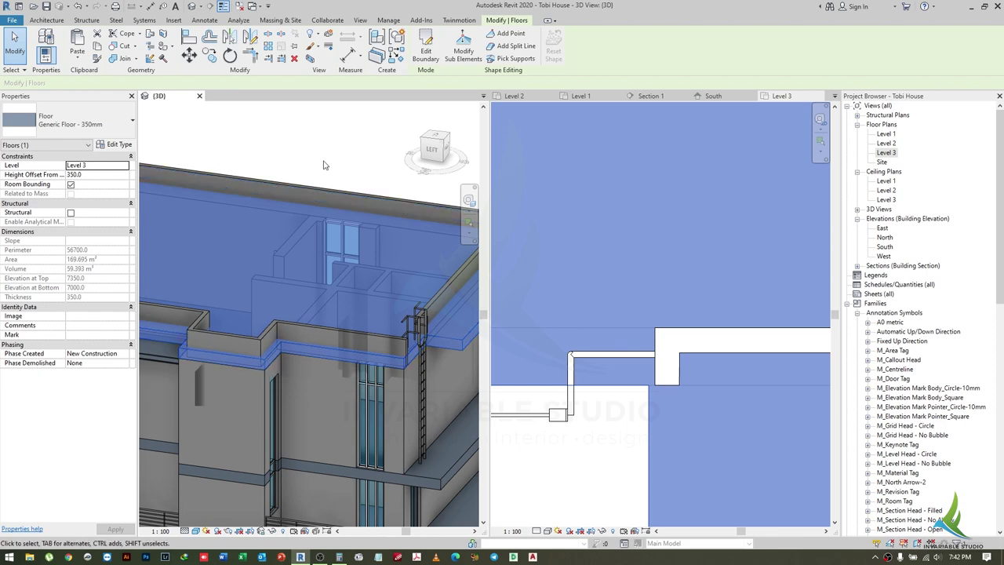
key(Escape)
key(Tab)
click(327, 194)
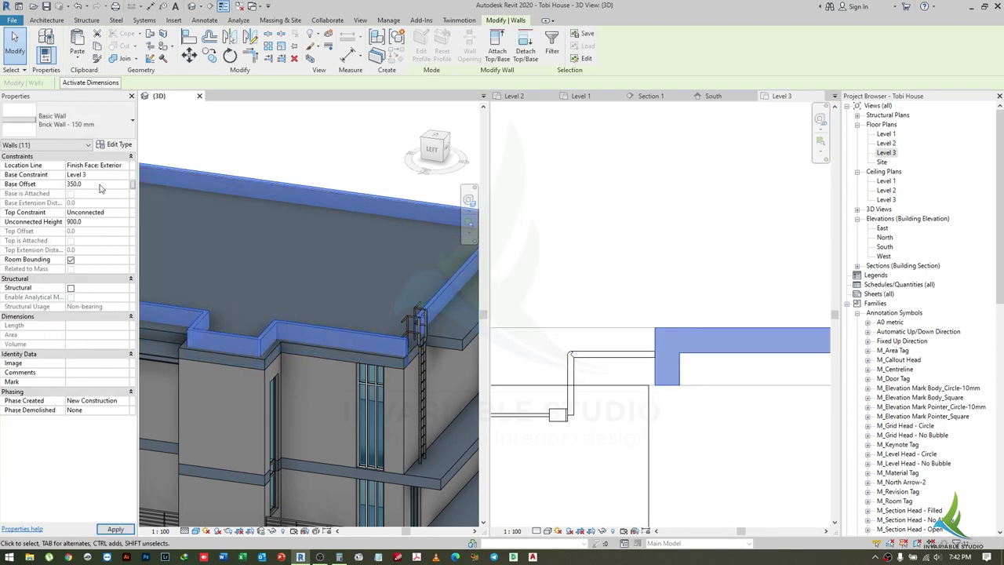
click(110, 530)
key(Escape)
mouse_move(386, 370)
shift+middle_down()
mouse_move(362, 383)
mouse_move(393, 323)
mouse_move(408, 329)
shift+middle_up()
click(568, 368)
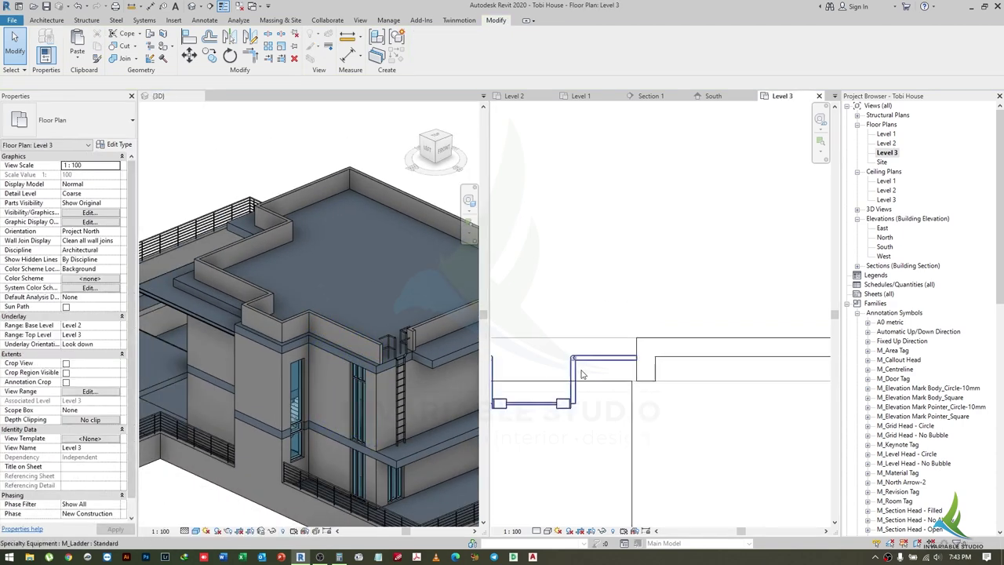
scroll(569, 369, up, 2)
scroll(568, 368, down, 1)
scroll(568, 368, down, 1)
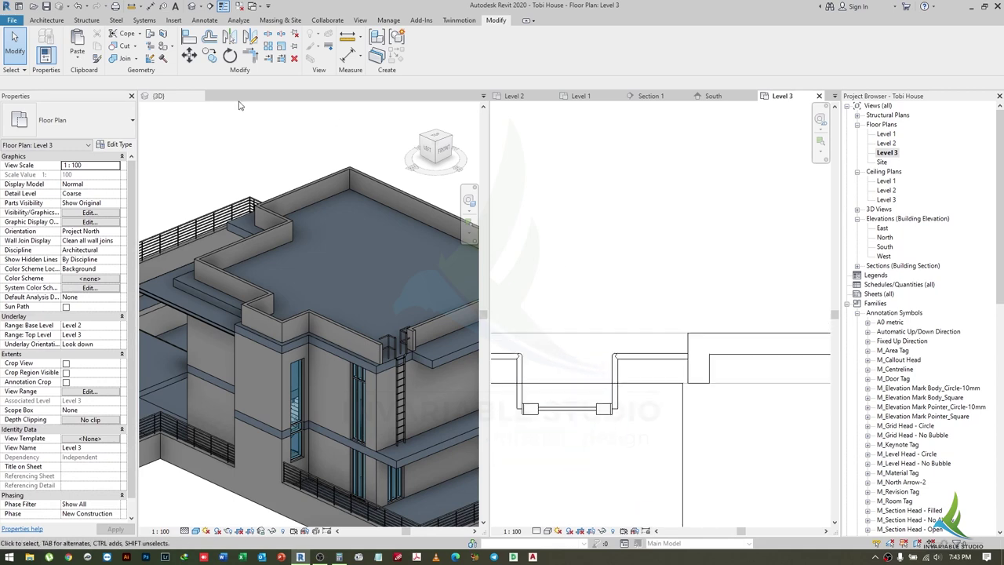
scroll(399, 366, down, 2)
shift+middle_drag(399, 361, 298, 342)
scroll(307, 351, down, 2)
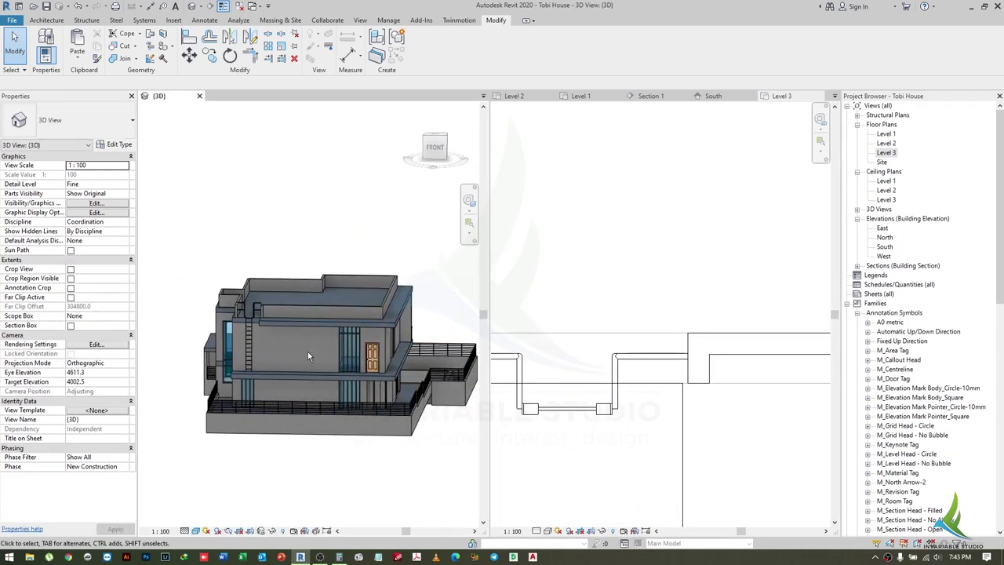
scroll(354, 385, up, 3)
scroll(284, 366, up, 1)
scroll(285, 365, up, 1)
scroll(257, 328, down, 1)
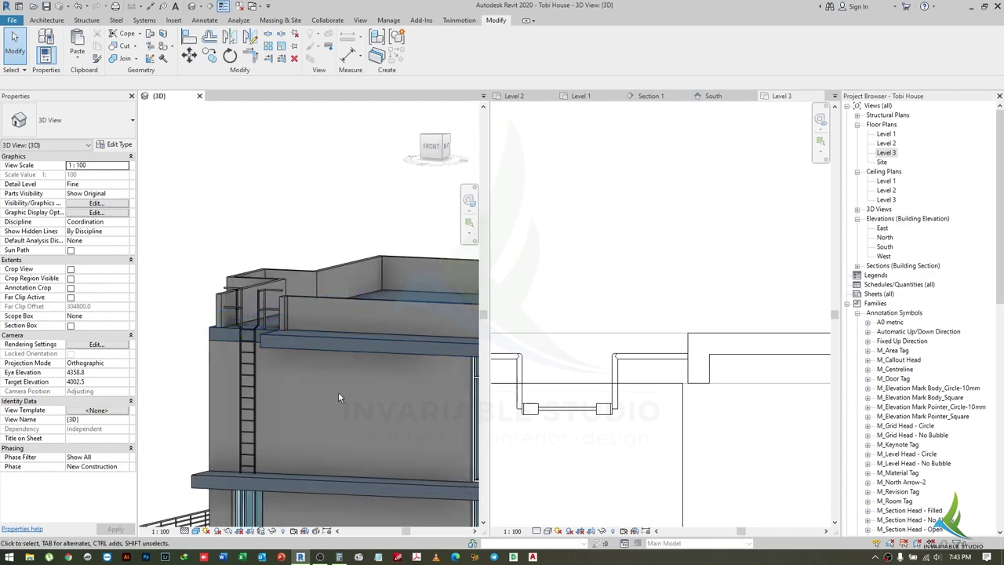
scroll(241, 292, up, 2)
click(282, 283)
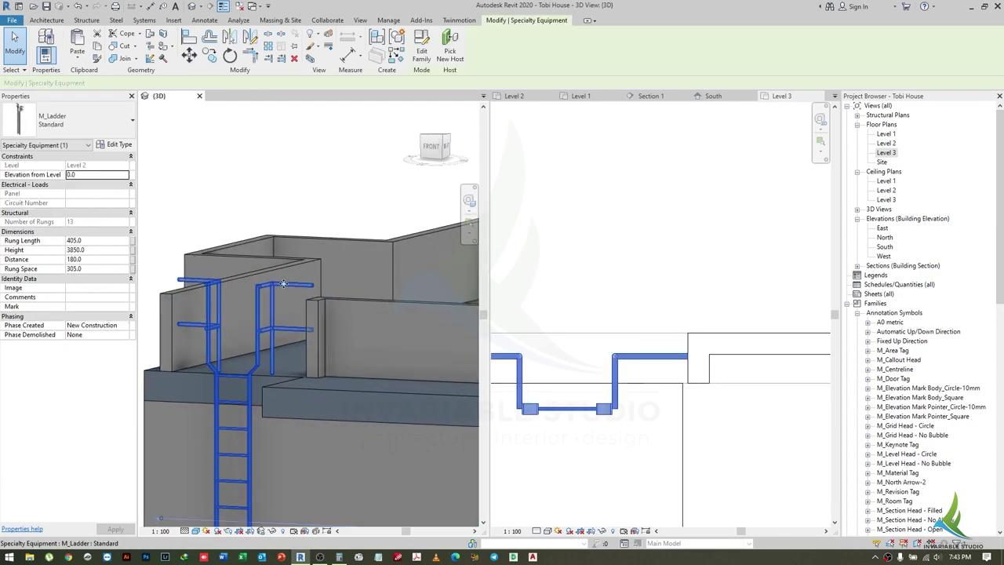
key(Escape)
mouse_move(282, 283)
shift+middle_down()
mouse_move(349, 383)
mouse_move(267, 358)
mouse_move(300, 315)
mouse_move(275, 303)
shift+middle_up()
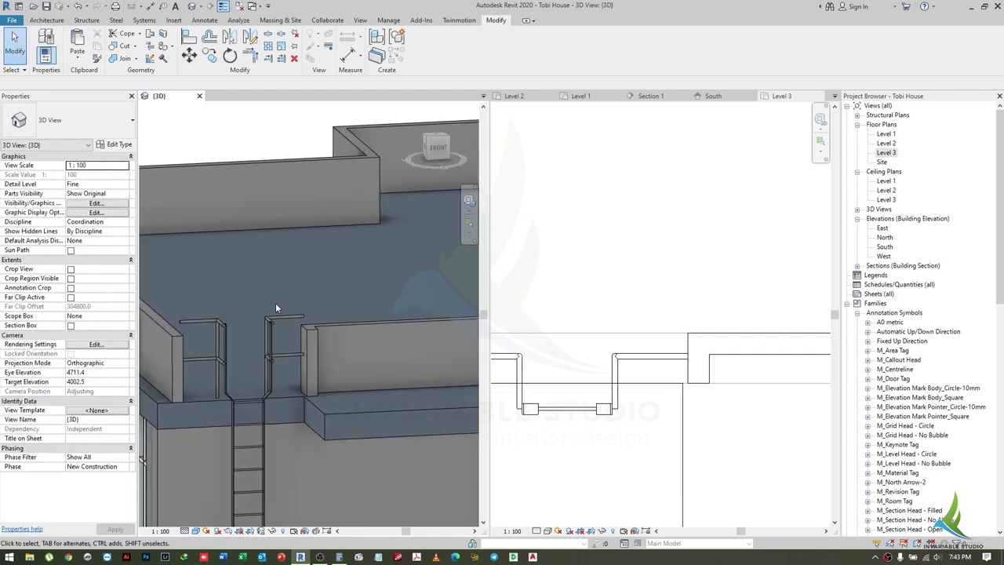
click(593, 357)
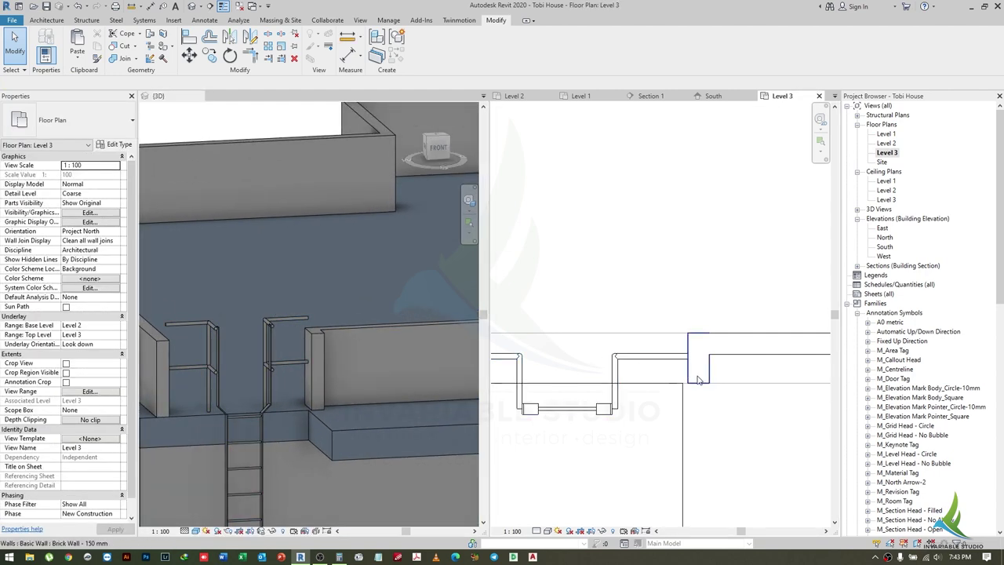
- Raise the short brick wall left of the ladder to 1200 mm
scroll(697, 380, down, 2)
mouse_move(316, 411)
shift+middle_down()
mouse_move(296, 414)
mouse_move(314, 414)
shift+middle_up()
click(592, 434)
scroll(593, 434, down, 1)
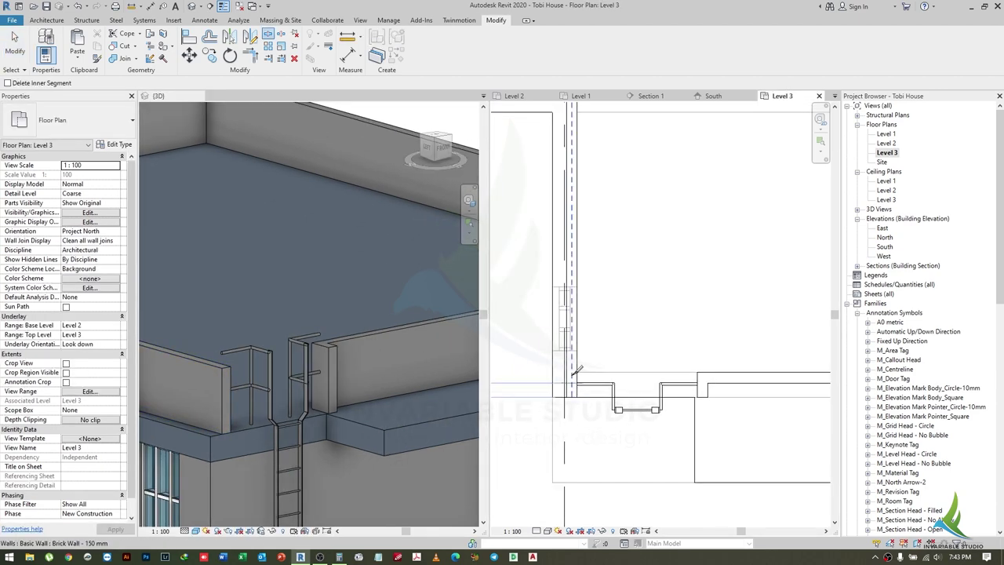
scroll(578, 361, up, 2)
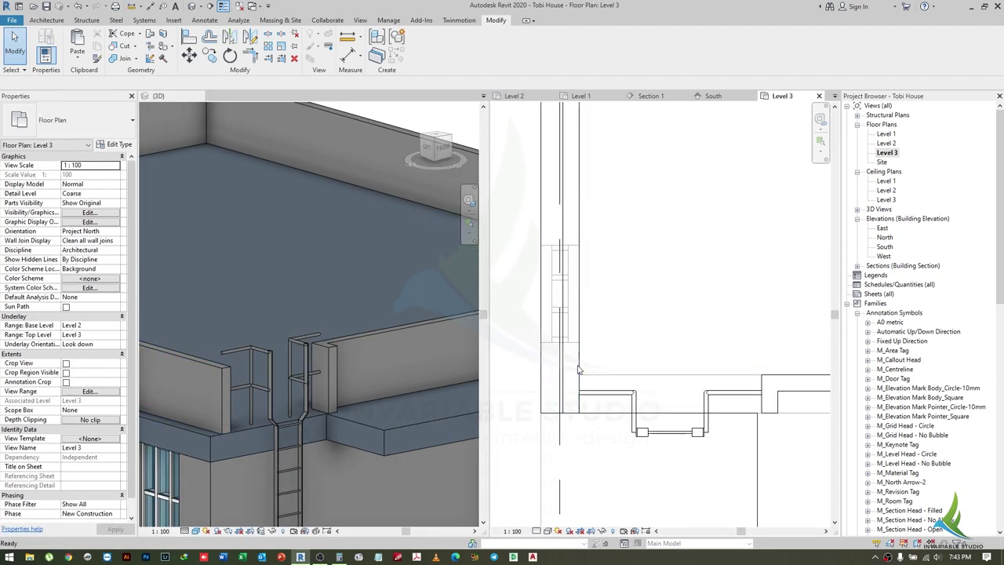
click(221, 369)
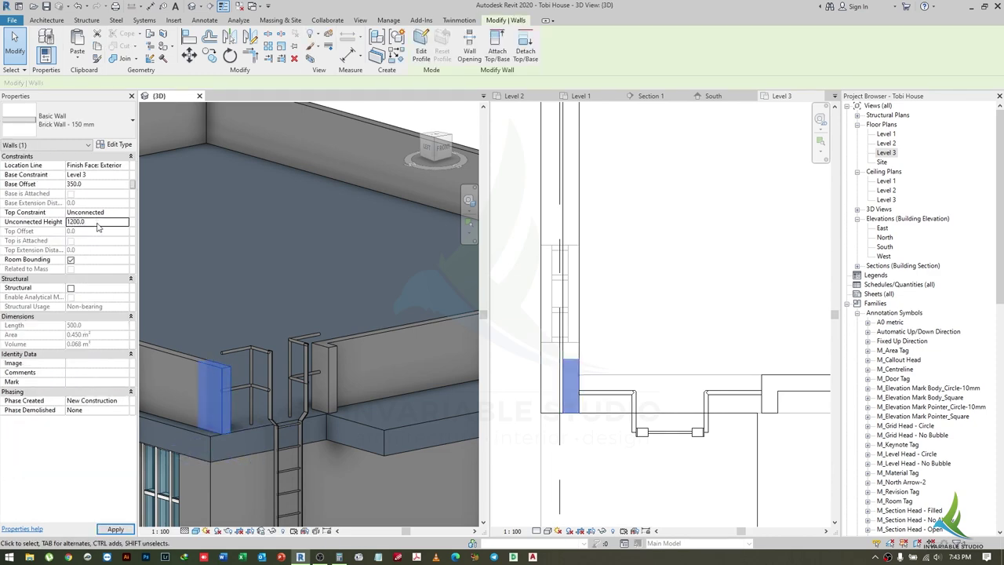
key(Escape)
- Raise the short brick wall right of the ladder to 1200 mm and review both in 3D
click(725, 400)
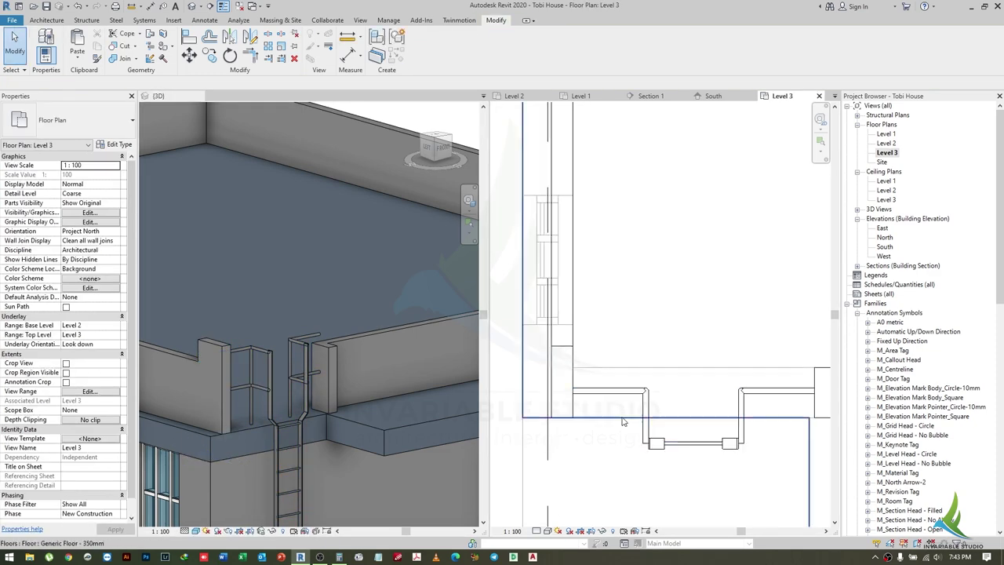
scroll(725, 400, up, 1)
click(725, 400)
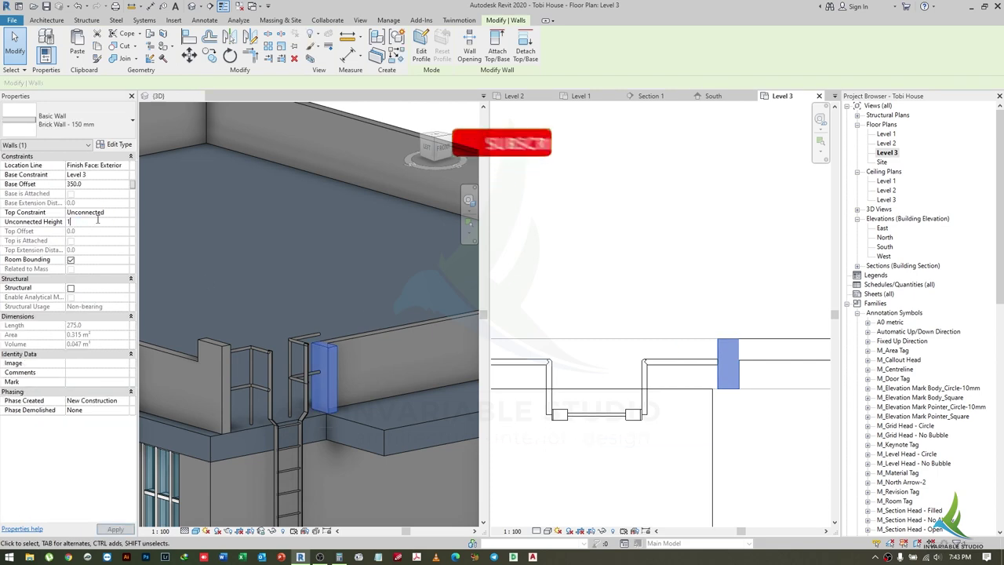
click(370, 373)
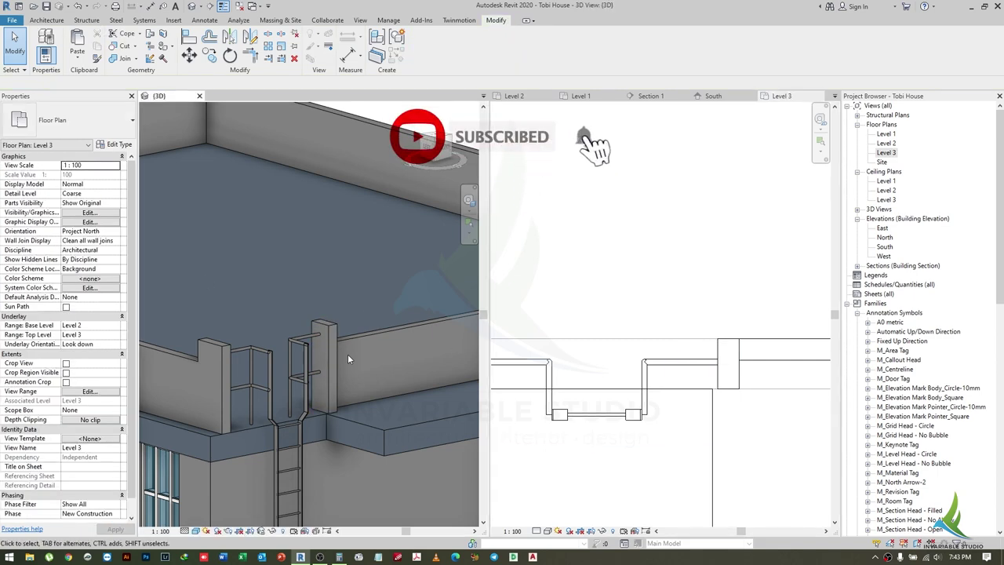
mouse_move(348, 353)
shift+middle_down()
mouse_move(380, 384)
mouse_move(307, 374)
mouse_move(330, 384)
shift+middle_up()
scroll(760, 418, down, 2)
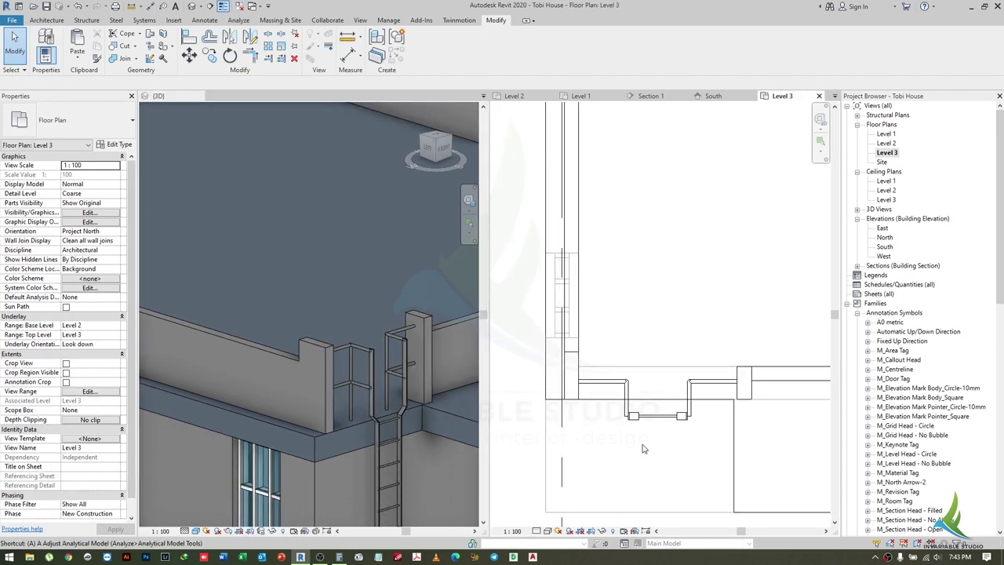
key(a)
key(l)
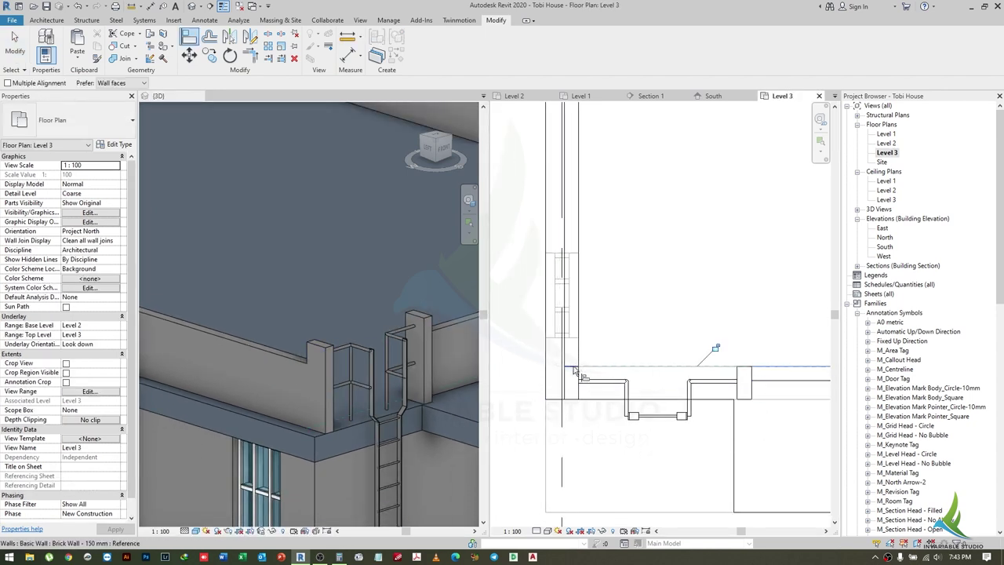
key(Escape)
scroll(426, 417, down, 4)
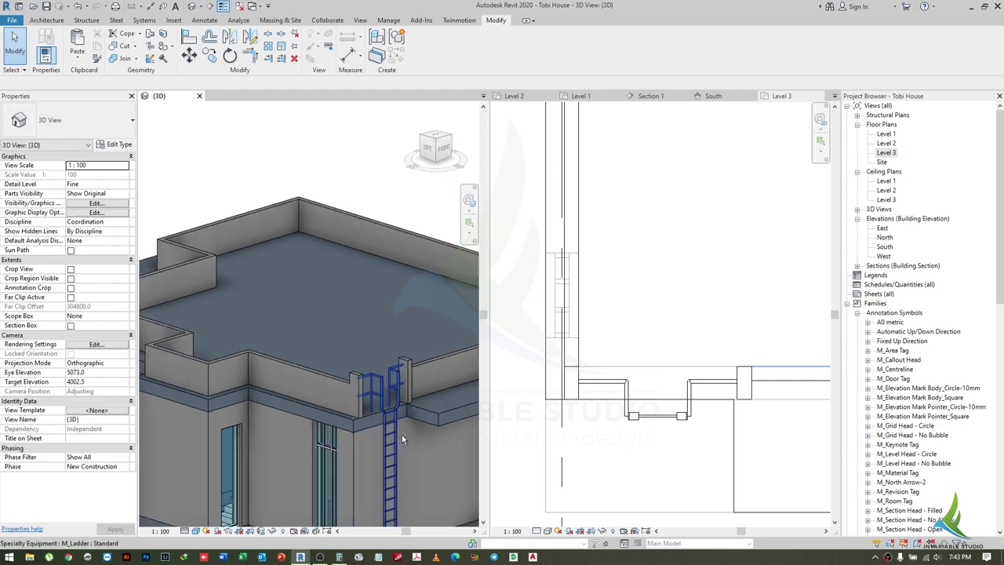
- Orbit around the whole house in 3D, then bring up the wall type list for Level 2
shift+middle_drag(402, 440, 312, 427)
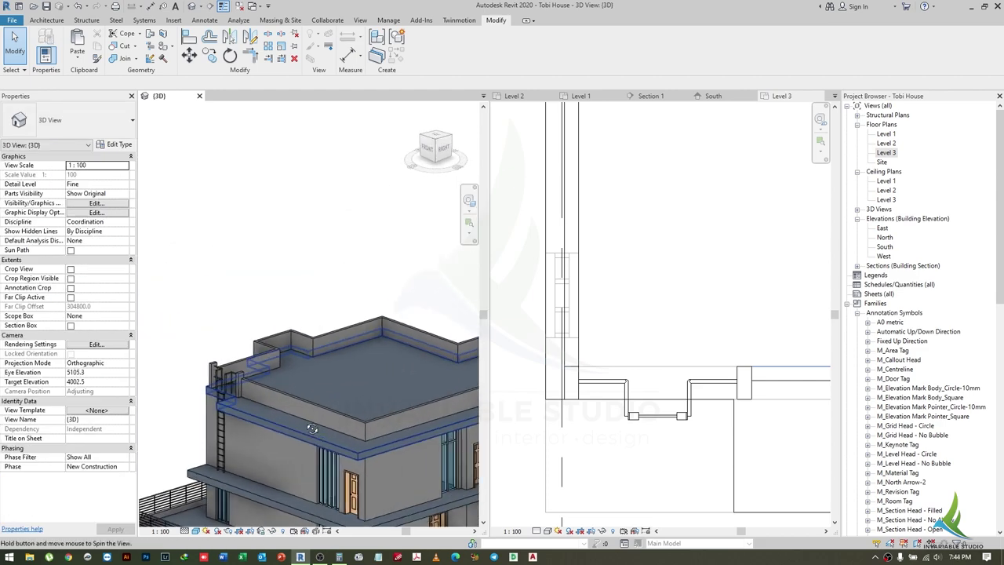
scroll(311, 427, down, 3)
scroll(307, 439, down, 2)
mouse_move(307, 439)
shift+middle_down()
mouse_move(345, 431)
mouse_move(275, 458)
shift+middle_up()
mouse_move(205, 429)
middle_down()
mouse_move(331, 456)
mouse_move(377, 439)
mouse_move(387, 423)
middle_up()
scroll(376, 439, up, 2)
scroll(353, 447, up, 3)
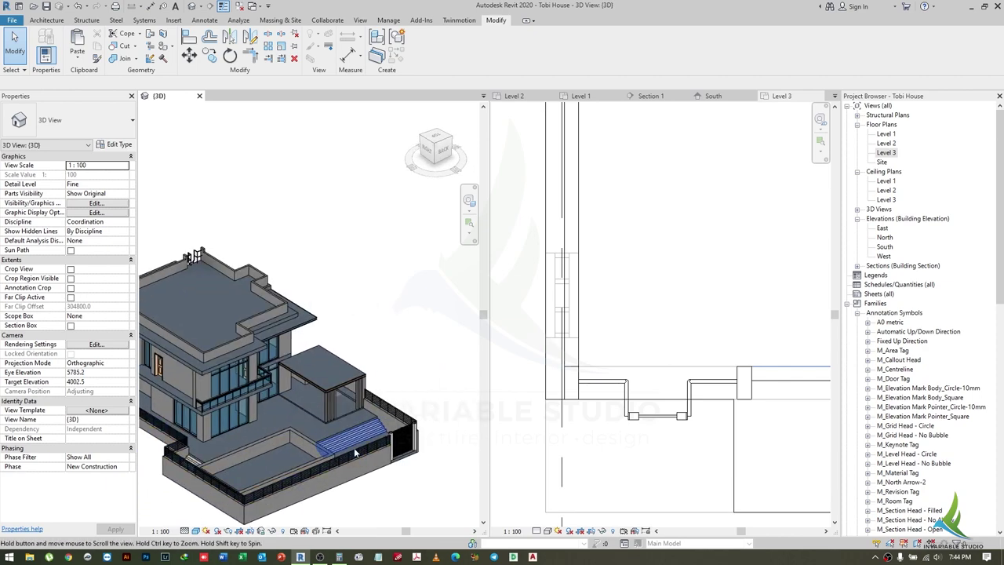
scroll(306, 419, up, 2)
shift+middle_drag(307, 419, 298, 449)
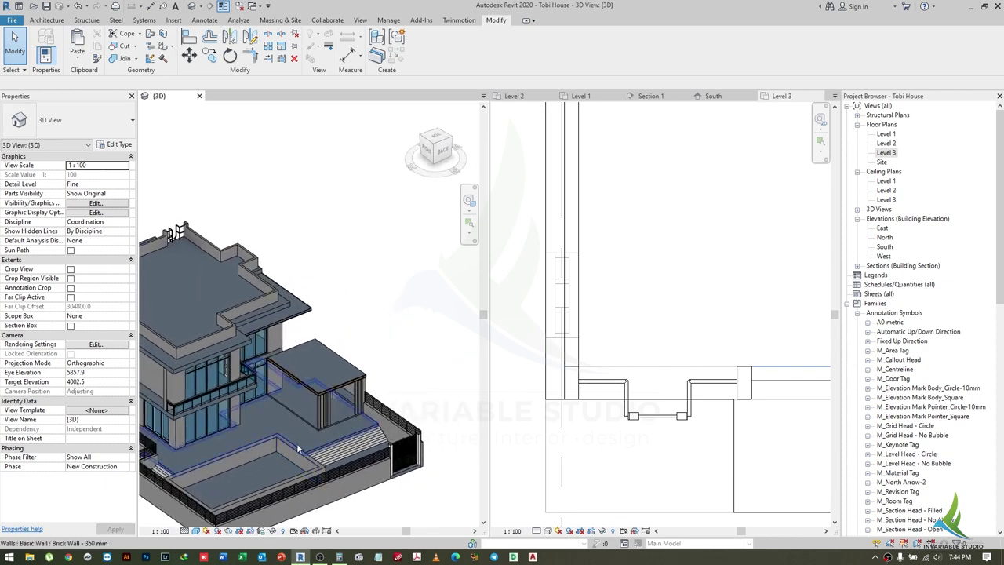
scroll(345, 427, up, 2)
scroll(427, 401, up, 2)
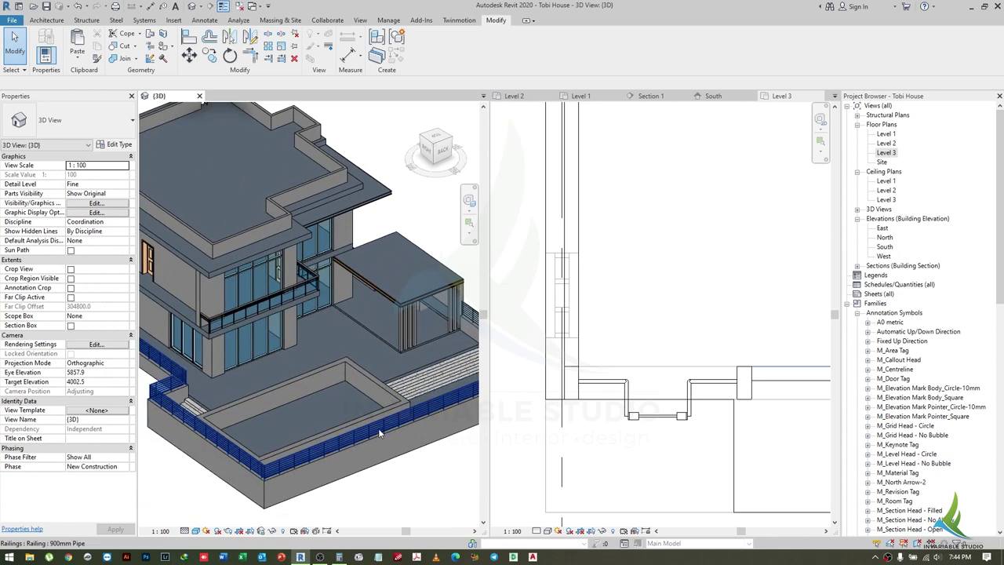
shift+middle_drag(379, 432, 302, 380)
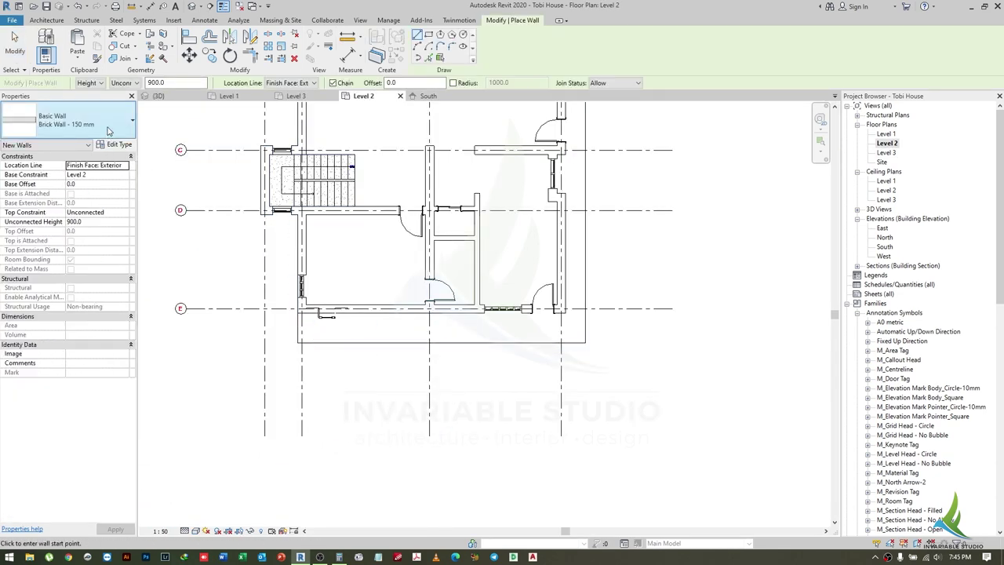
click(71, 120)
- Draw two Brick Wall - 150 mm segments along the Level 2 terrace edge
click(90, 230)
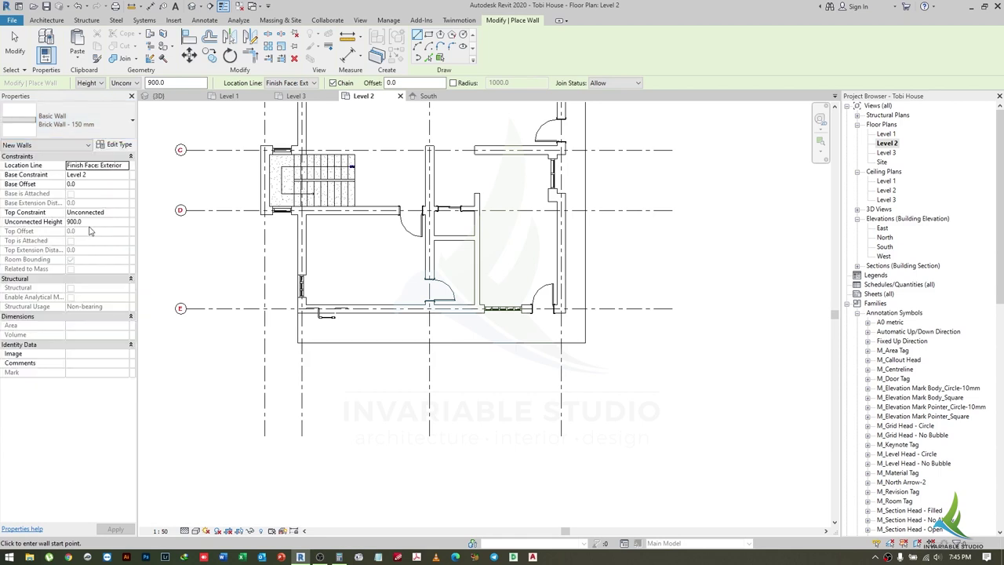
scroll(322, 308, up, 2)
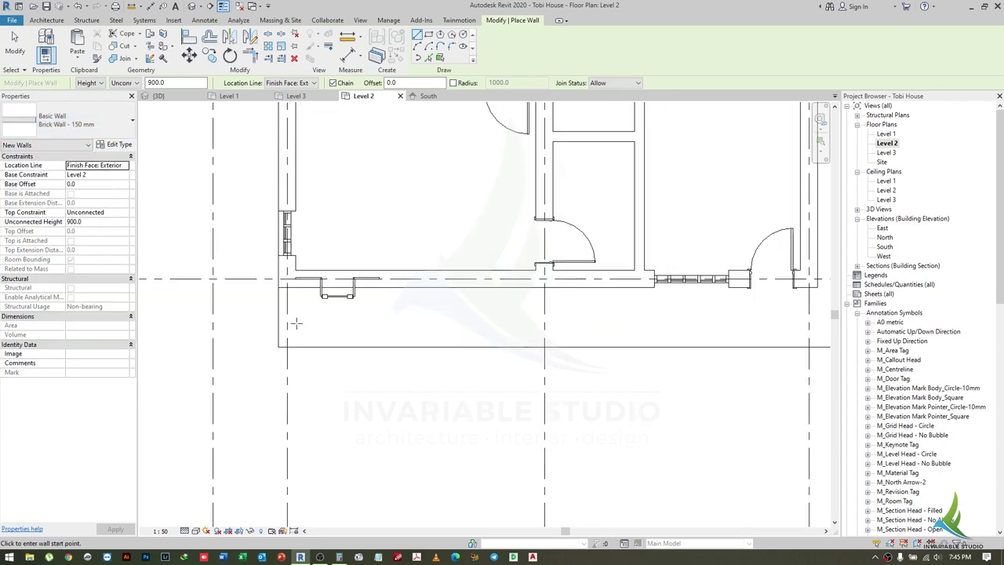
click(278, 287)
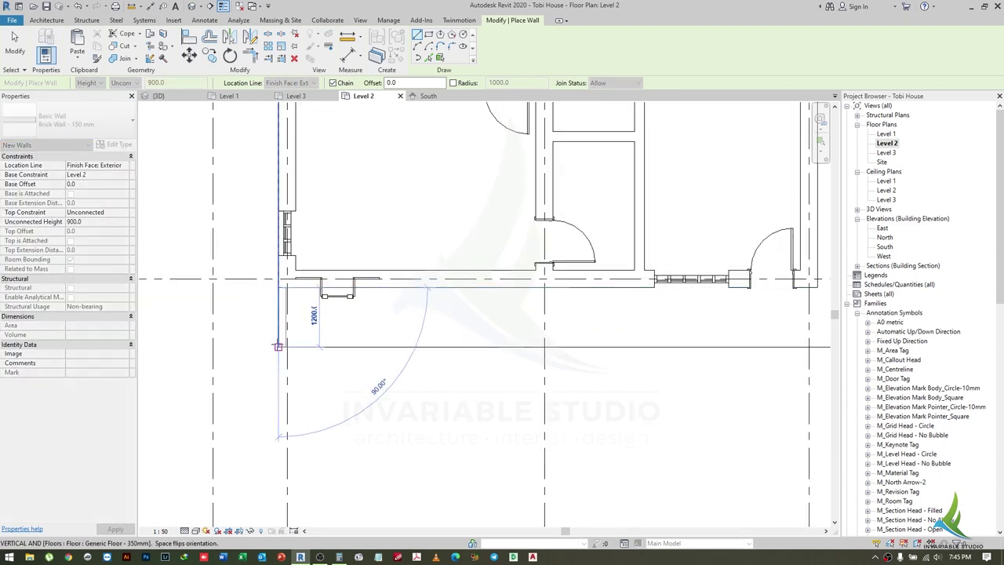
click(400, 345)
scroll(404, 363, up, 1)
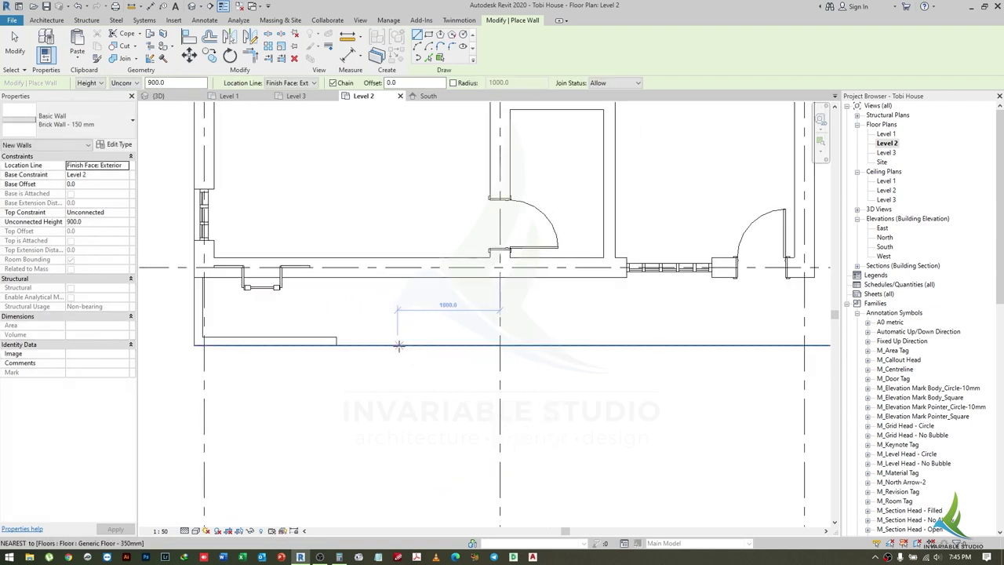
click(413, 342)
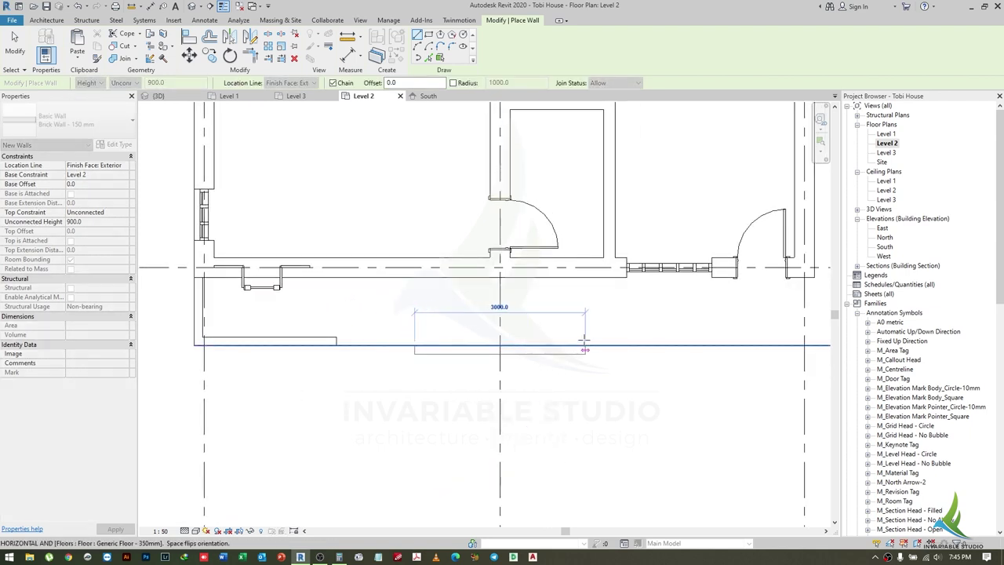
click(498, 341)
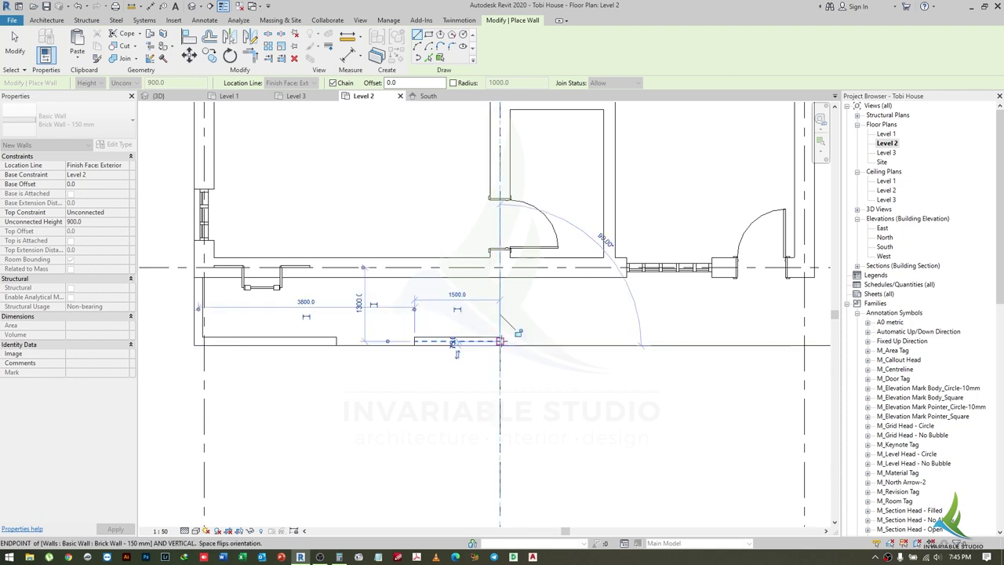
key(Escape)
key(Escape)
- Dimension the 1375 gap between the wall pieces, change it to 1500, then delete the dimension
click(467, 344)
scroll(382, 322, up, 2)
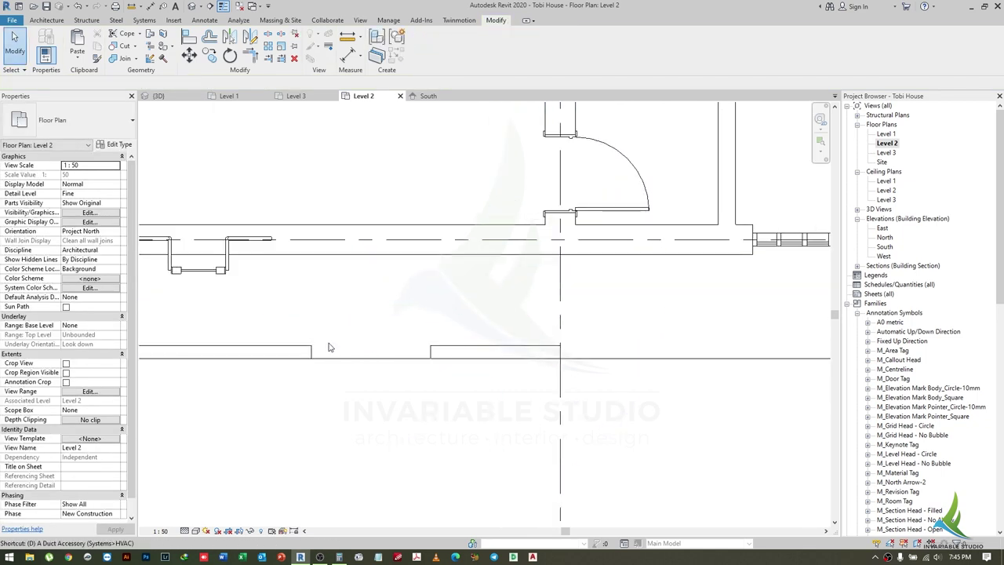
key(d)
key(i)
click(429, 349)
click(368, 324)
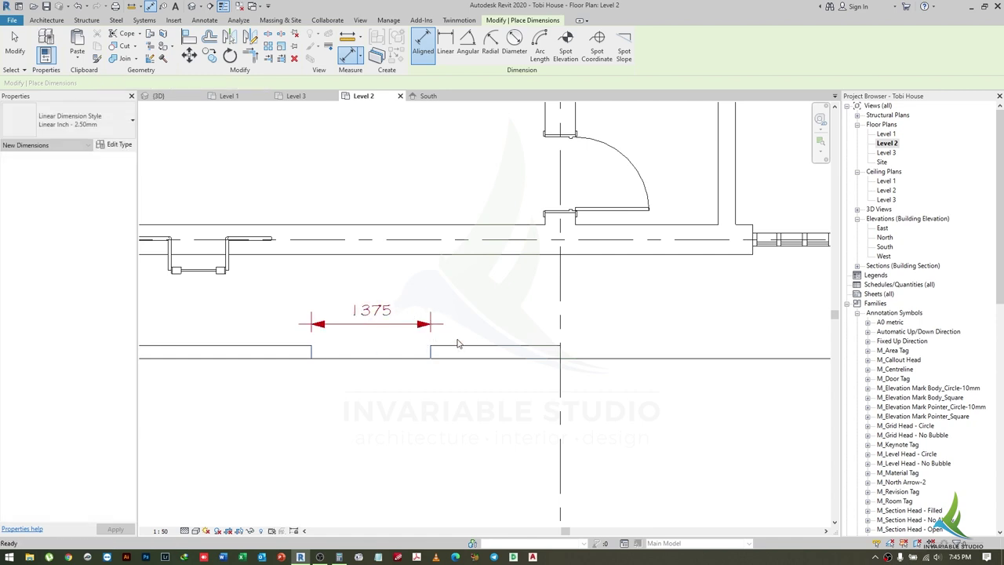
key(Escape)
key(Escape)
click(494, 351)
click(361, 312)
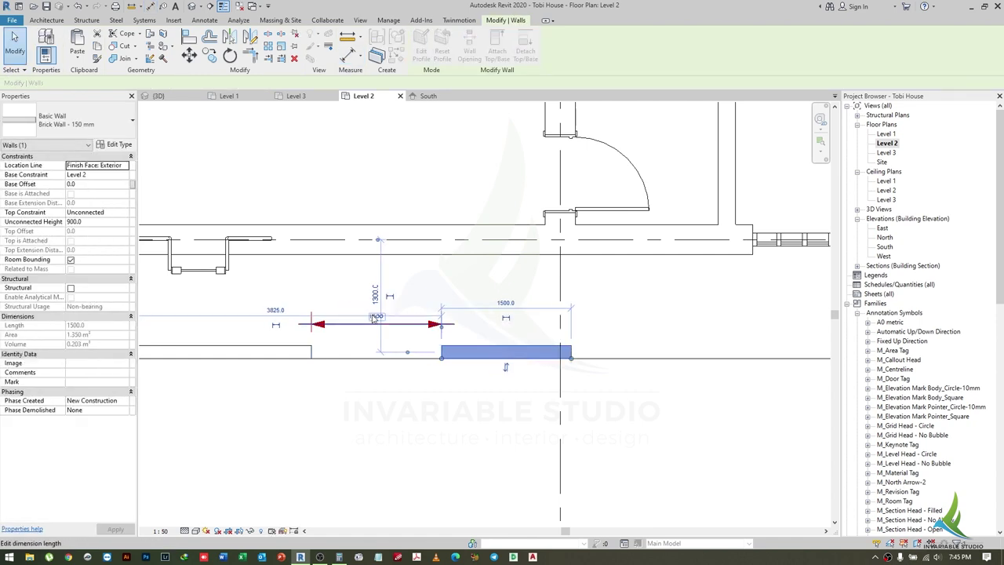
key(Return)
key(Escape)
click(377, 324)
key(Delete)
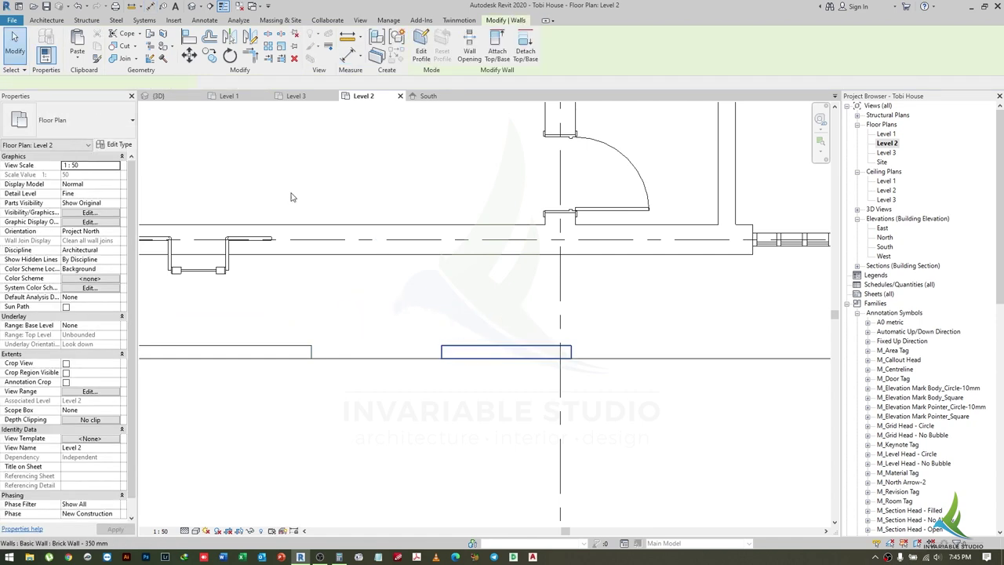
- Begin moving the 1500 mm wall piece with MV, then cancel the move
click(501, 351)
key(m)
key(v)
click(571, 351)
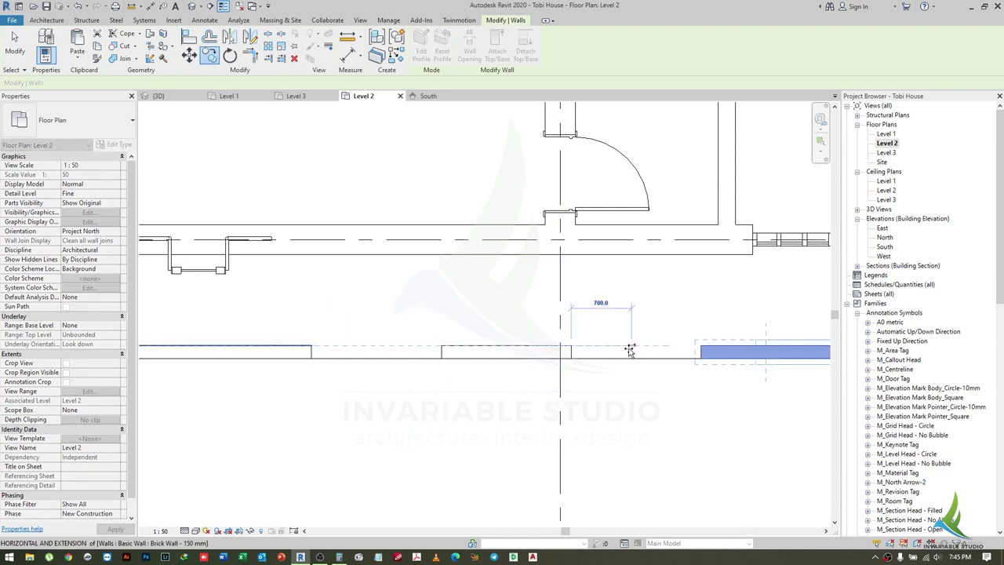
scroll(629, 350, down, 2)
middle_drag(629, 350, 544, 348)
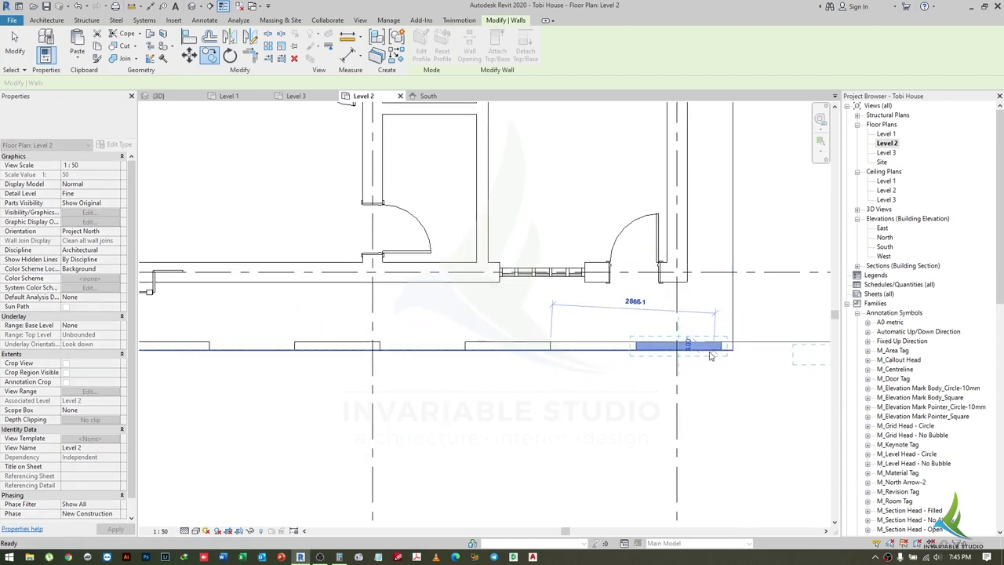
key(Escape)
key(Escape)
- Draw another vertical brick low wall at the end of the terrace edge
key(w)
key(a)
click(733, 345)
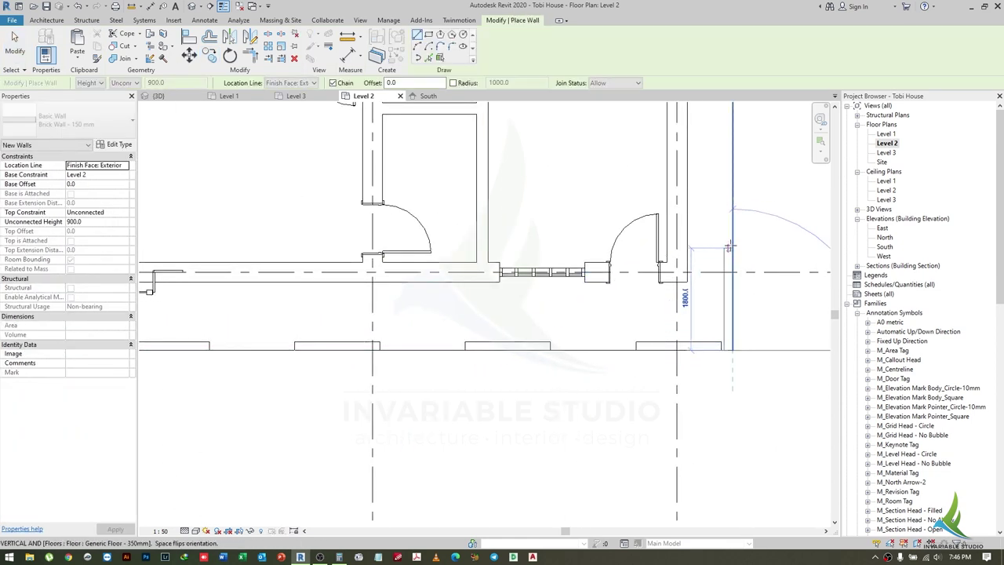
key(Escape)
key(Escape)
scroll(722, 348, up, 2)
- Shorten the new short wall by pulling its top end down, then reselect the existing brick wall
click(722, 347)
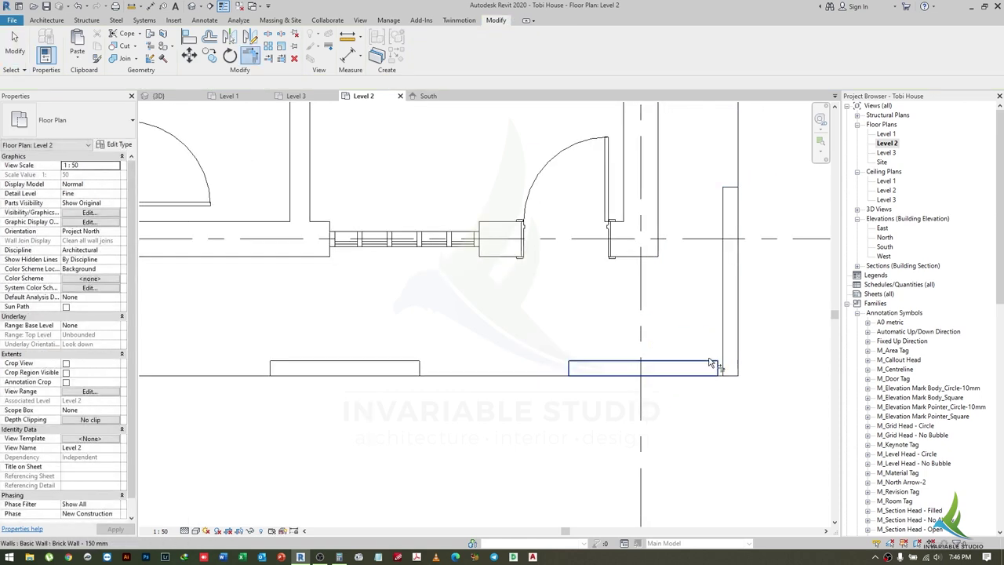
scroll(721, 347, down, 1)
drag(716, 249, 716, 305)
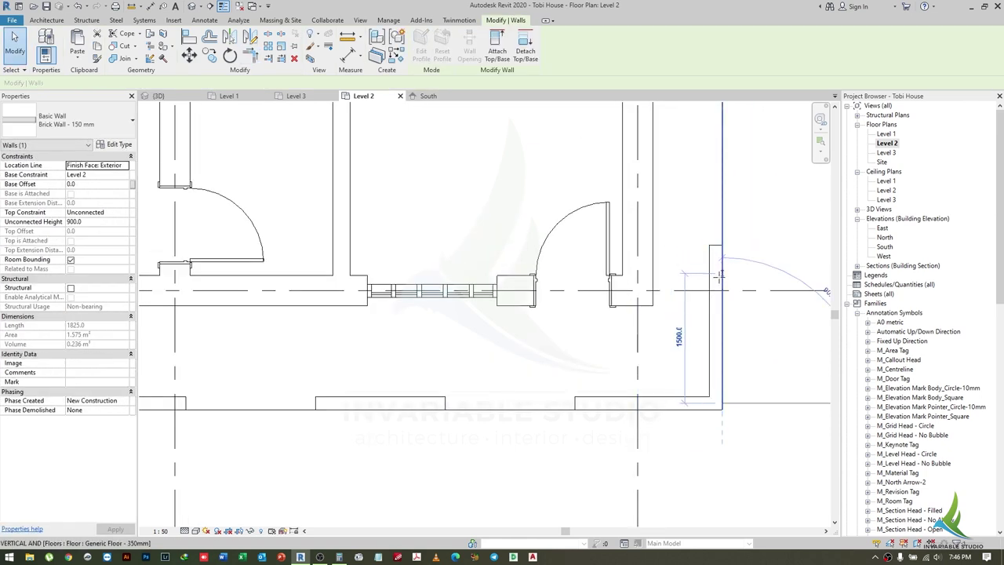
key(Escape)
scroll(641, 364, down, 2)
click(643, 364)
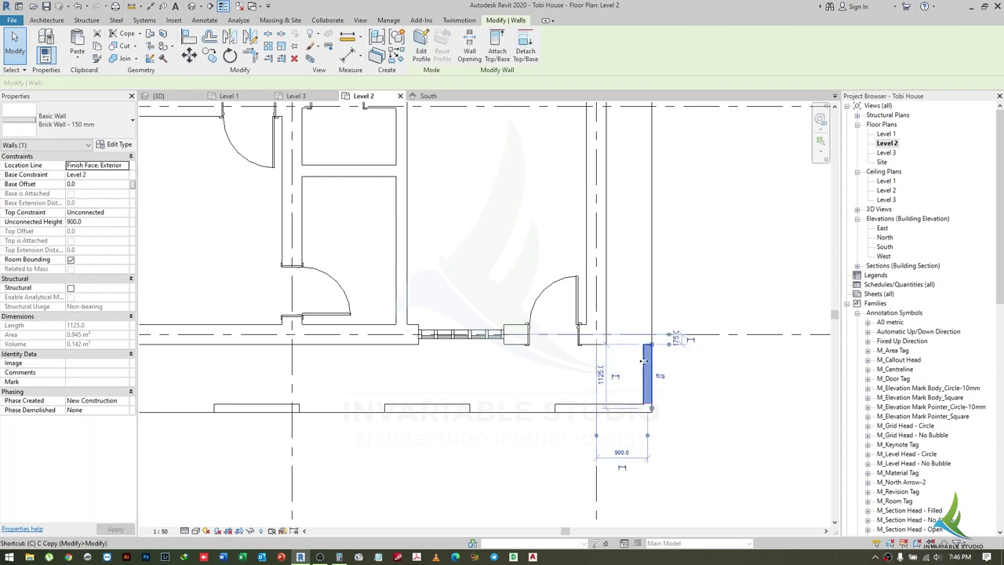
scroll(641, 364, down, 2)
- Draw another short brick wall (WA) up the terrace's east edge
key(w)
key(a)
click(633, 385)
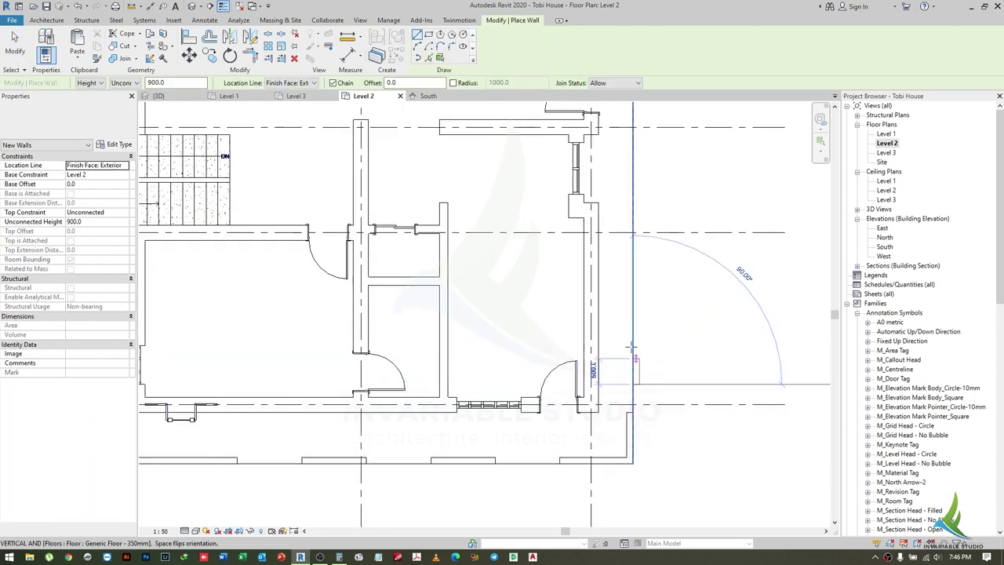
click(631, 302)
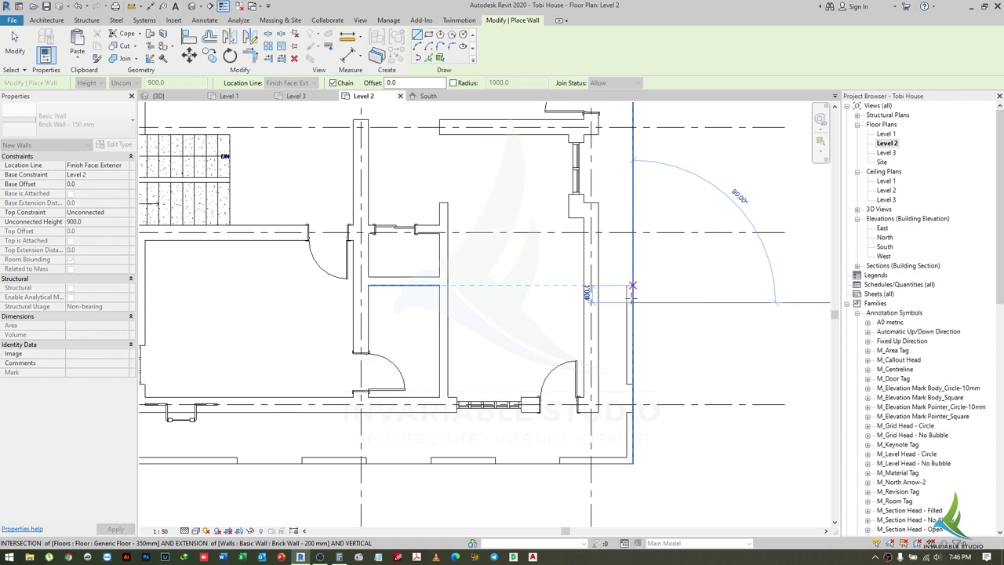
key(Escape)
key(Escape)
scroll(632, 313, up, 1)
middle_drag(701, 463, 633, 395)
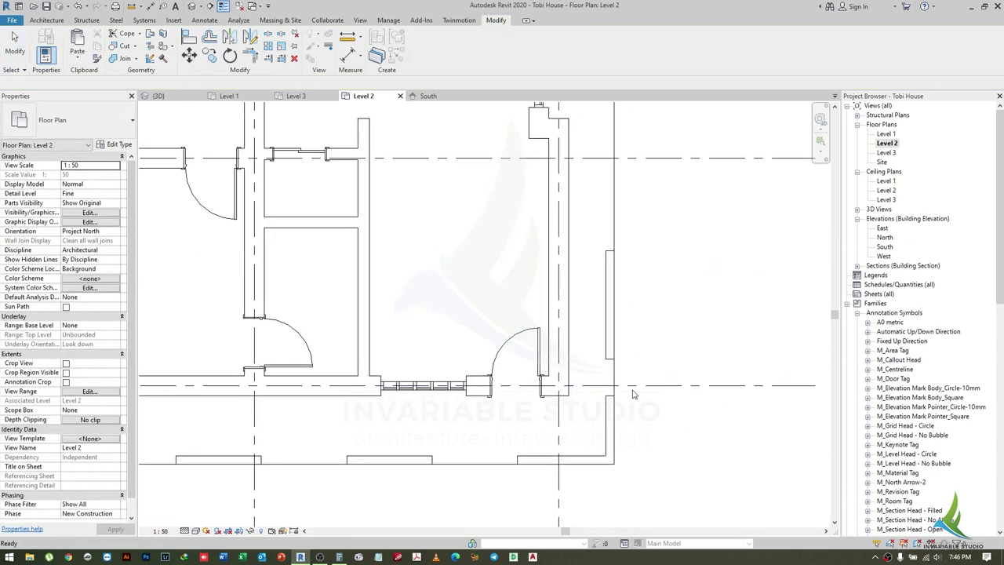
- Set the new wall 1500 from the grid line and make it 1500 mm long
key(d)
key(i)
key(Escape)
key(Escape)
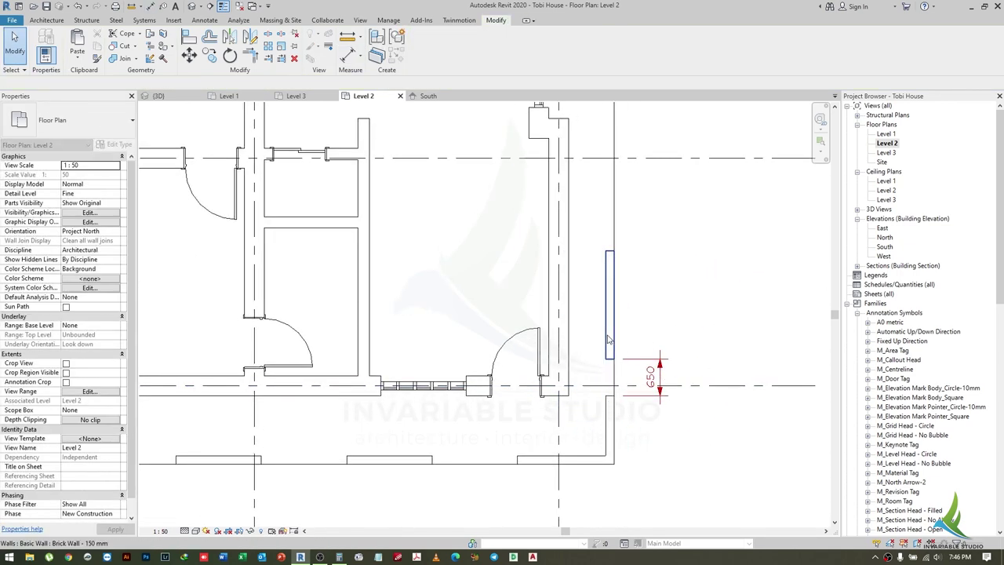
click(609, 306)
click(652, 377)
key(Return)
key(Escape)
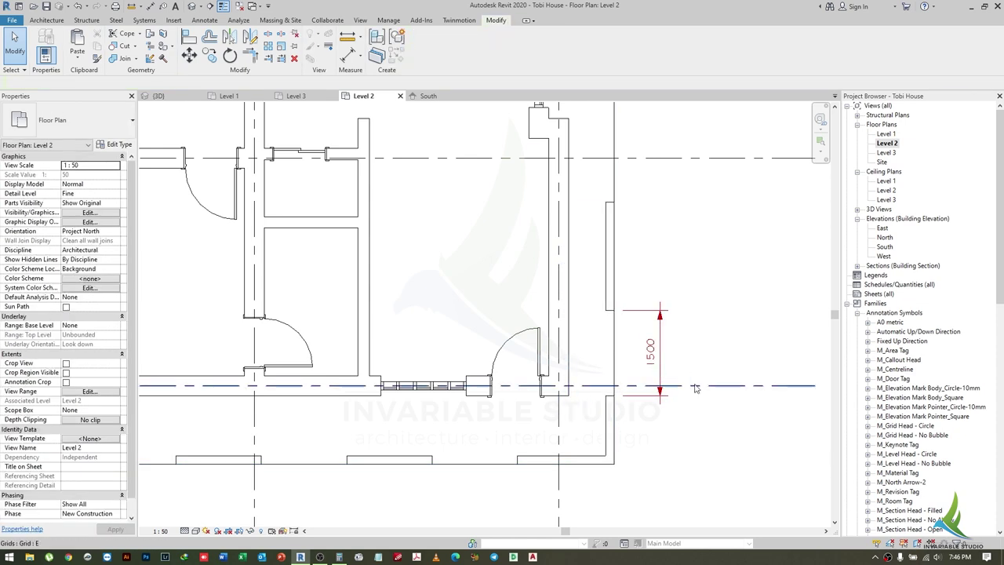
click(610, 279)
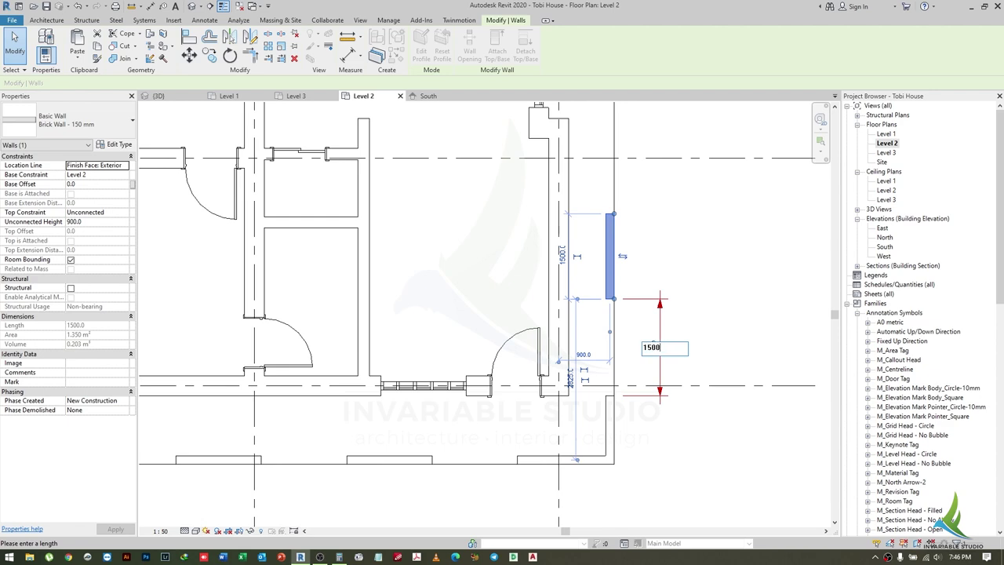
key(Return)
key(Escape)
- Copy the short brick wall (CO) further up the terrace's east edge
scroll(653, 345, down, 2)
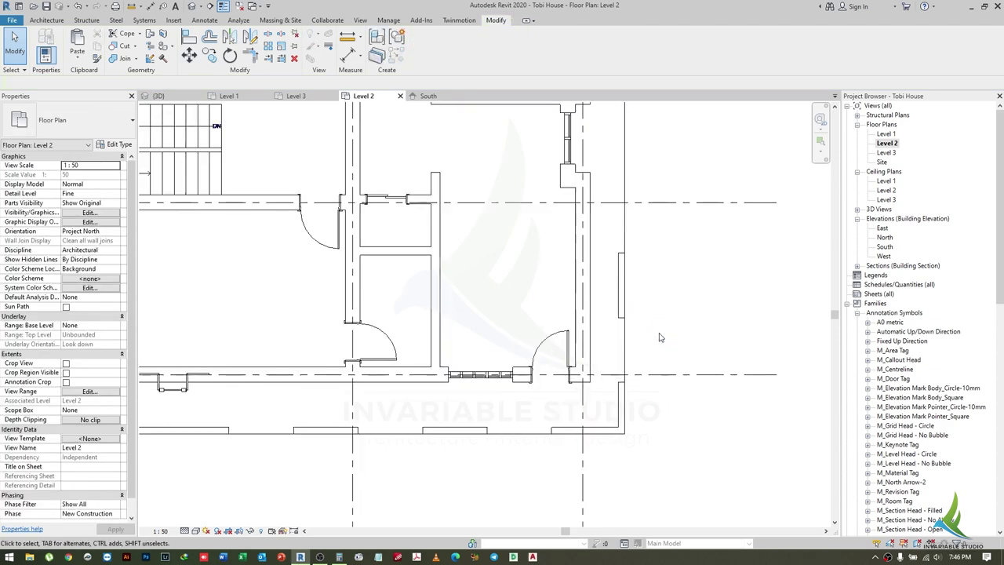
middle_drag(628, 345, 604, 412)
click(603, 411)
key(c)
key(o)
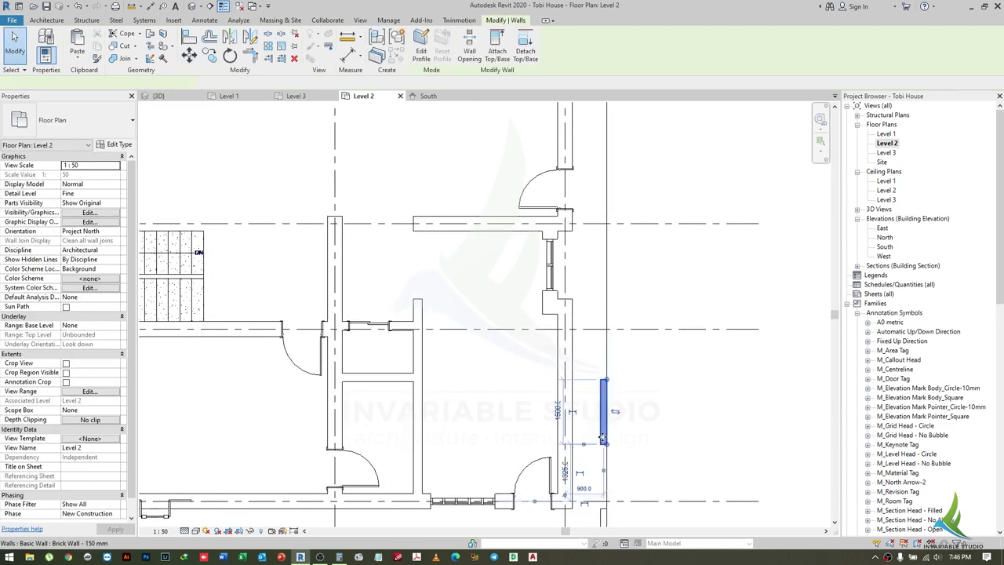
click(615, 506)
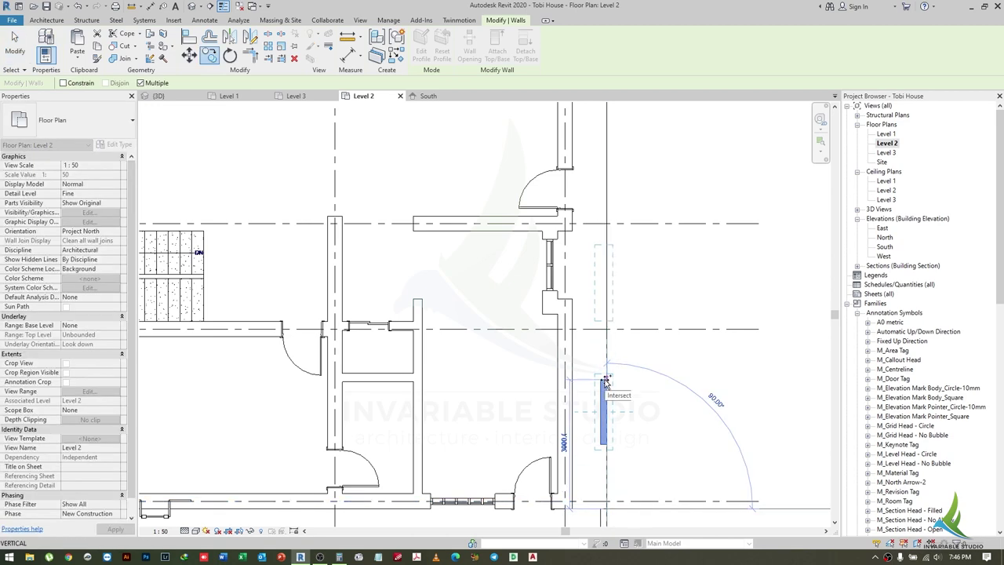
scroll(618, 479, down, 2)
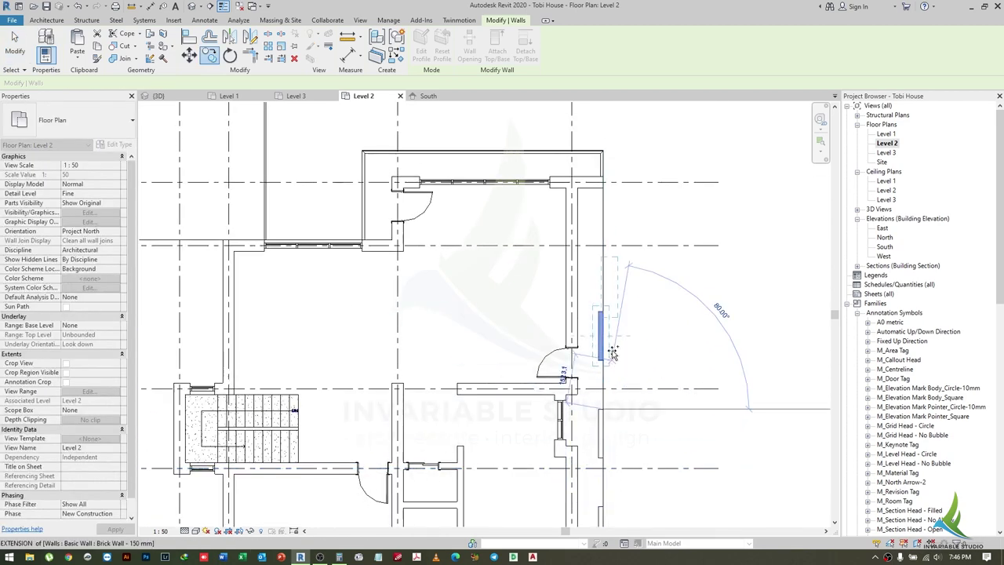
click(603, 314)
scroll(603, 329, up, 2)
middle_drag(604, 258, 603, 337)
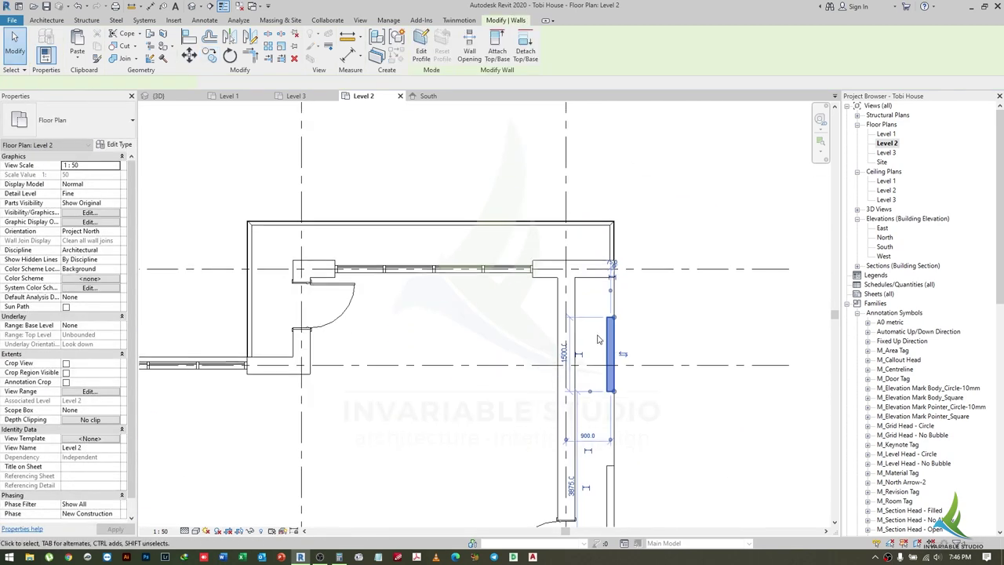
- Move the copied wall so it snaps to the grid intersection
click(189, 56)
click(610, 317)
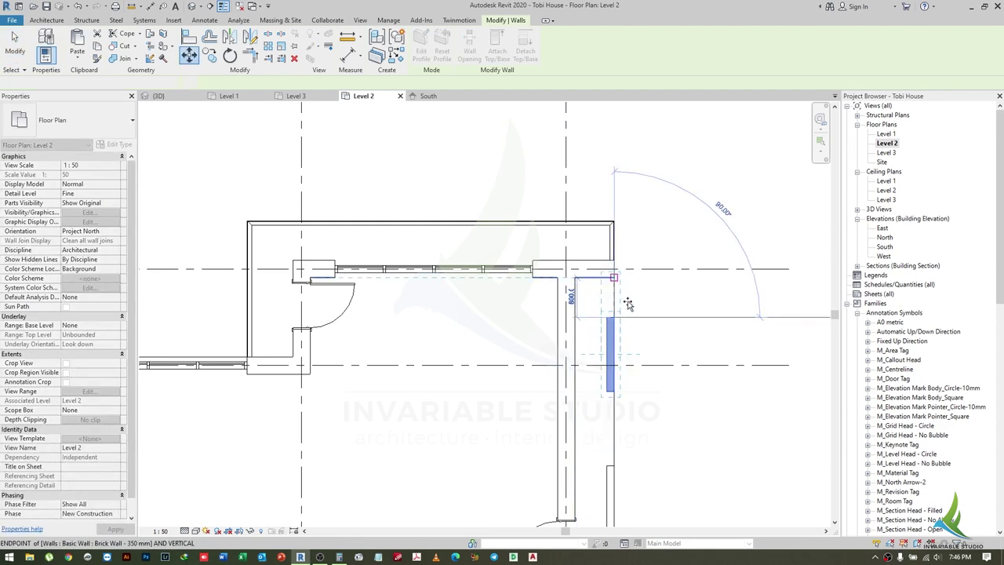
scroll(628, 304, down, 2)
scroll(599, 330, up, 2)
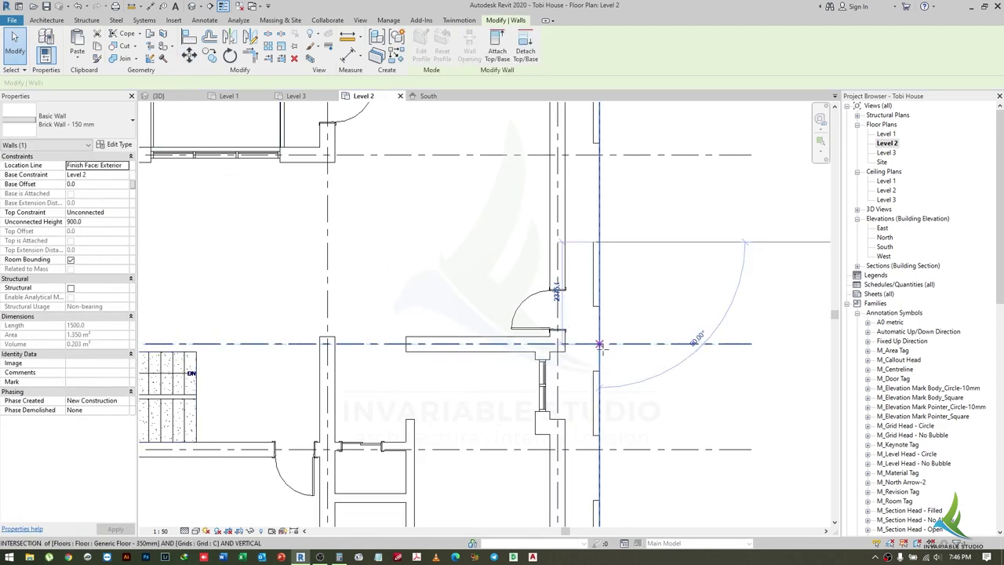
click(599, 345)
scroll(599, 353, up, 2)
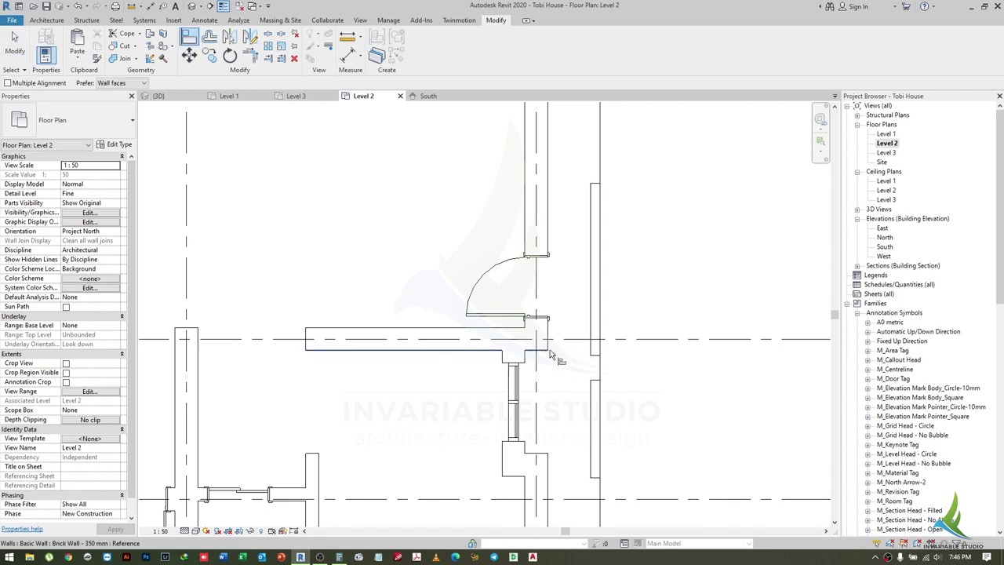
- Reselect the moved brick wall, cancelling an accidental room separation line
click(601, 227)
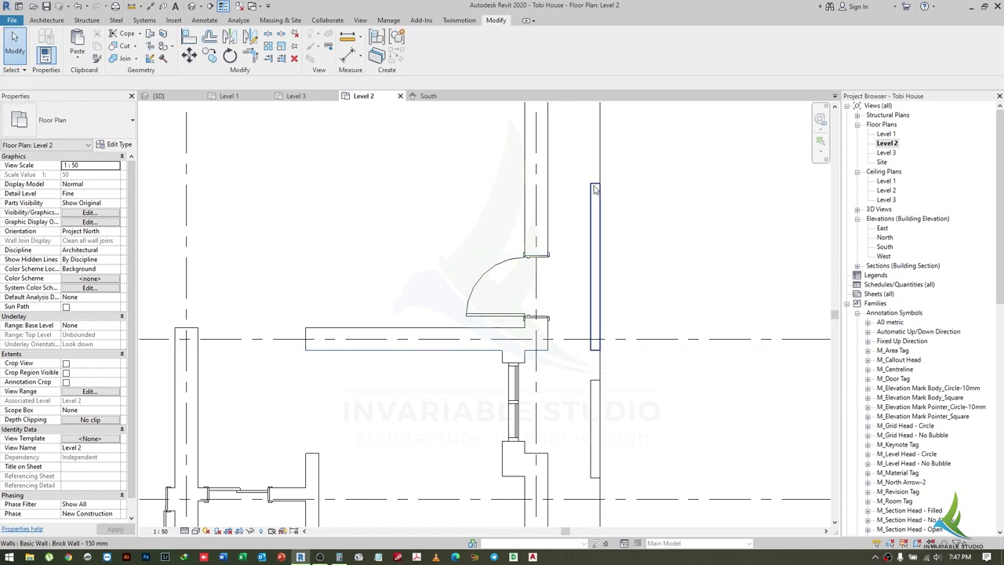
key(r)
key(s)
click(600, 349)
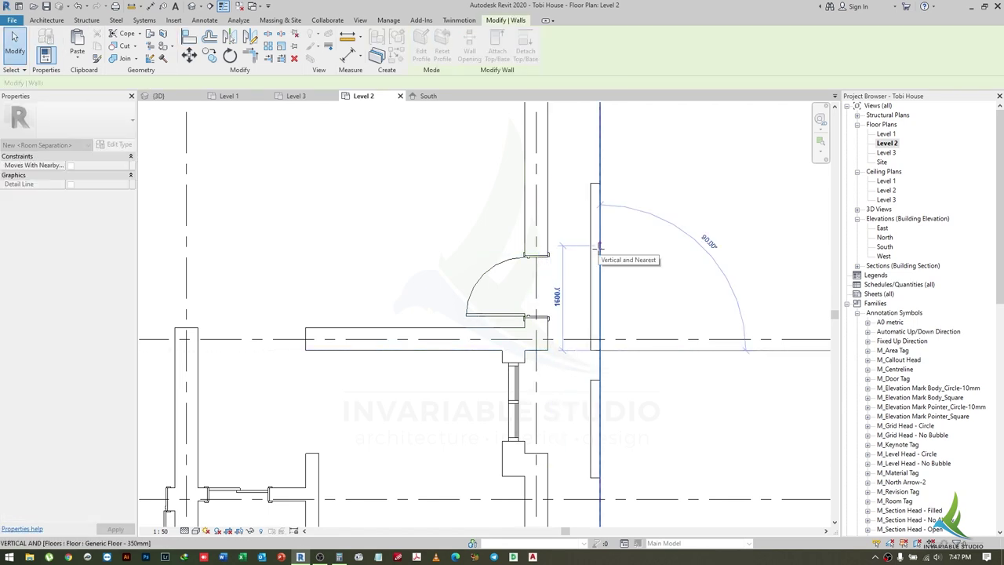
key(Escape)
key(Escape)
scroll(599, 242, down, 2)
scroll(558, 318, up, 1)
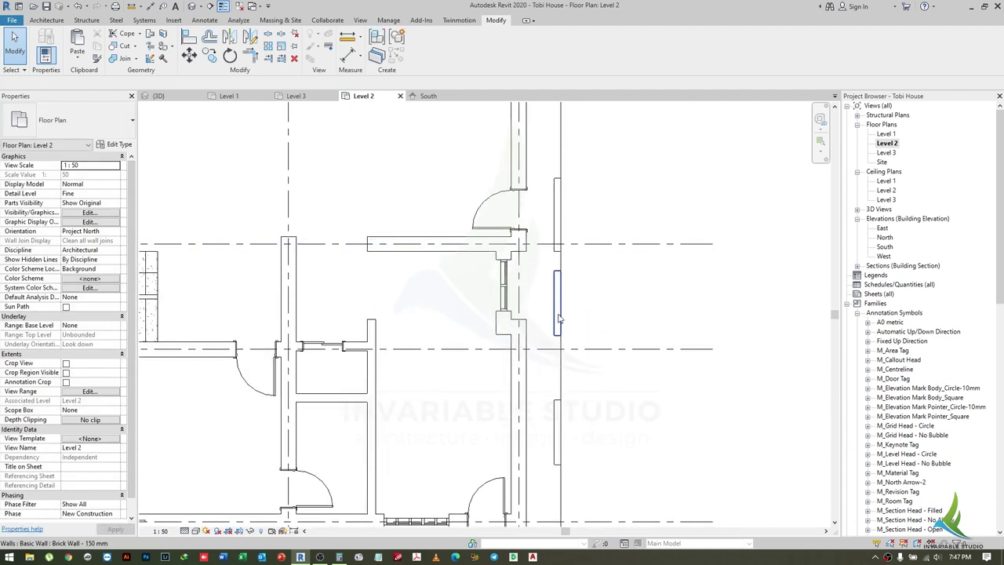
click(559, 317)
key(Escape)
- Try aligning the short brick walls, then bring the whole Level 2 plan into view
scroll(556, 314, down, 1)
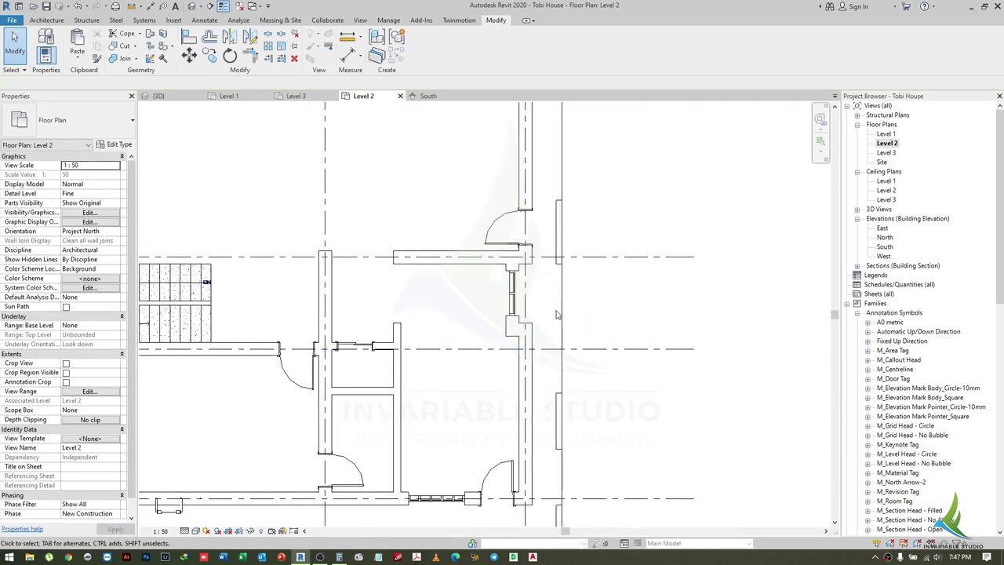
click(556, 260)
key(a)
key(l)
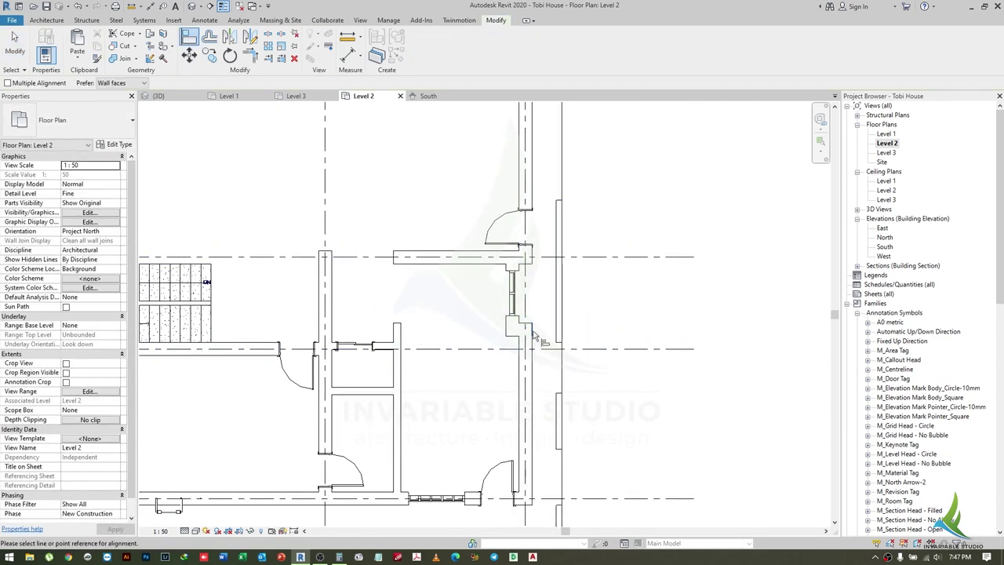
scroll(561, 332, down, 1)
scroll(548, 331, down, 1)
key(Escape)
key(Escape)
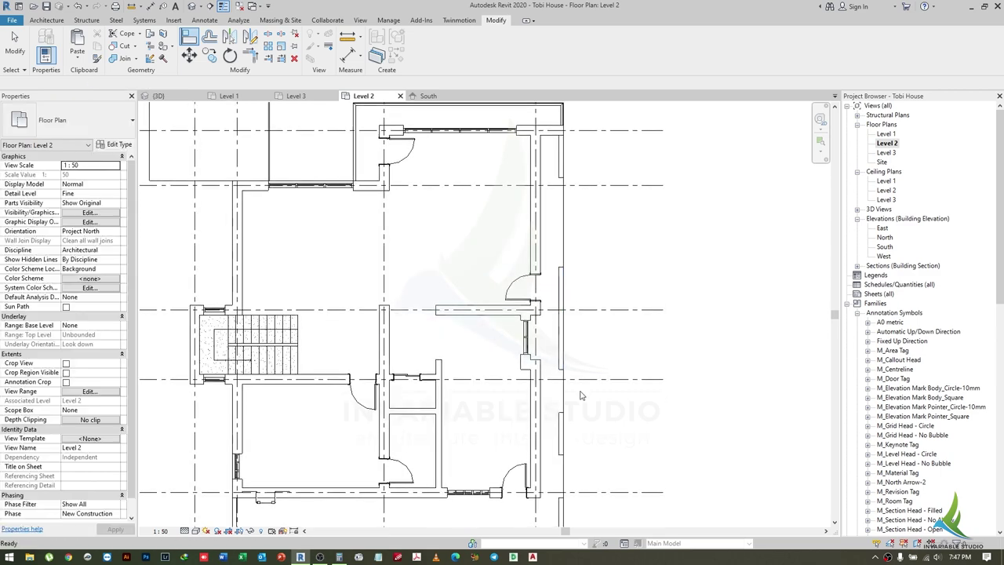
click(537, 329)
key(Escape)
middle_drag(537, 331, 667, 322)
scroll(502, 235, down, 2)
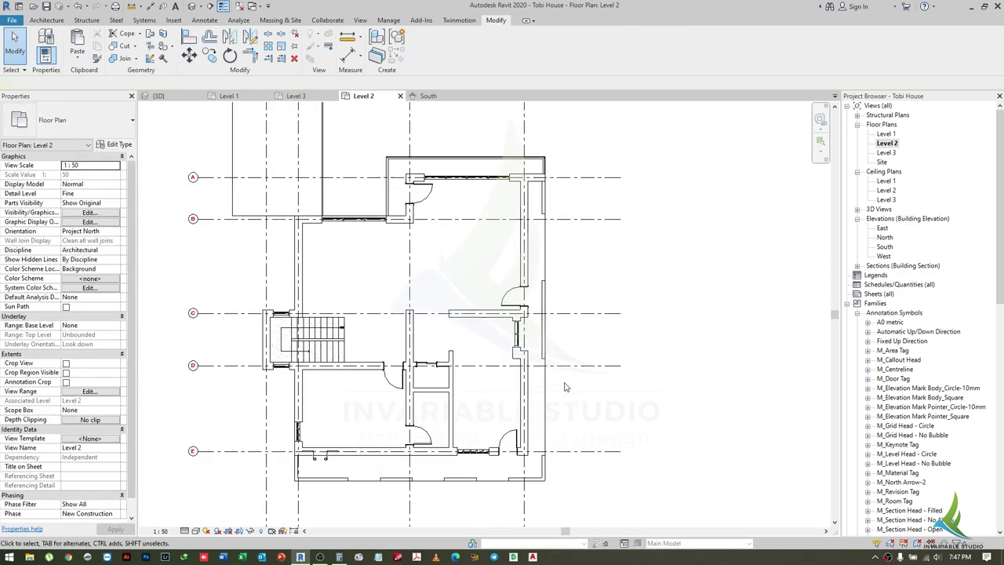
scroll(480, 182, up, 2)
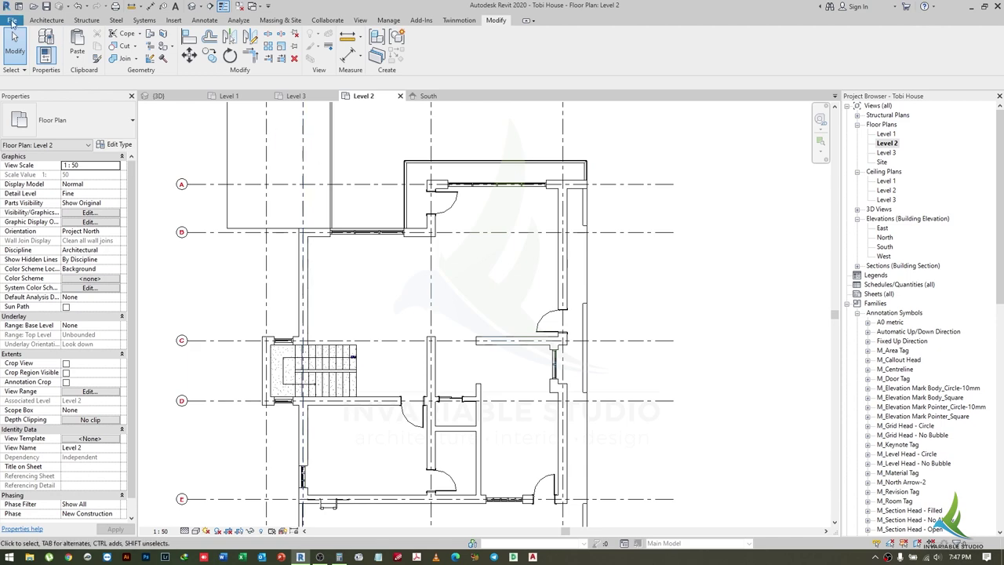
click(46, 20)
- Sketch and finish Glass Panel - Bottom Fill railing paths across two wall gaps, starting at grid B
scroll(580, 232, up, 3)
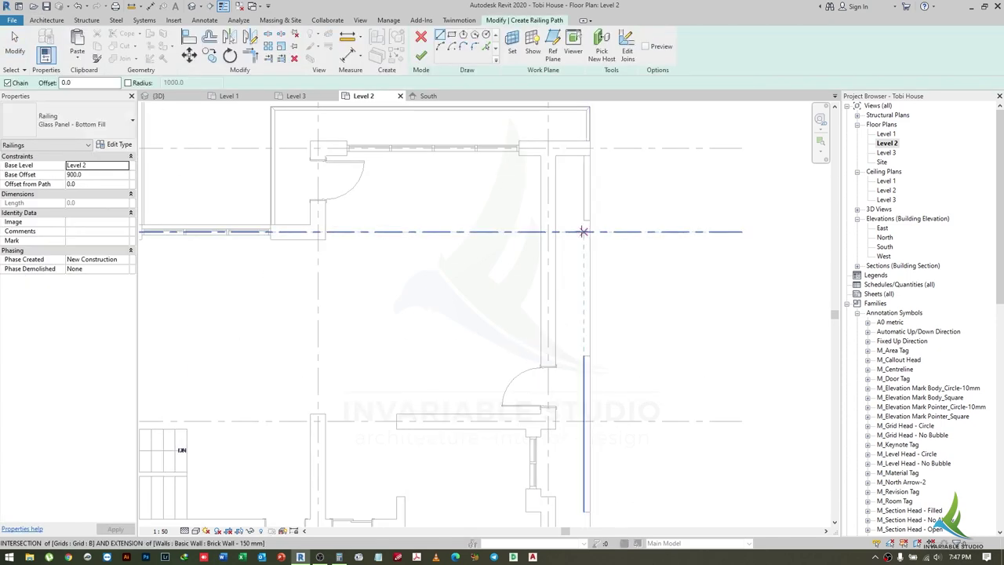
click(586, 220)
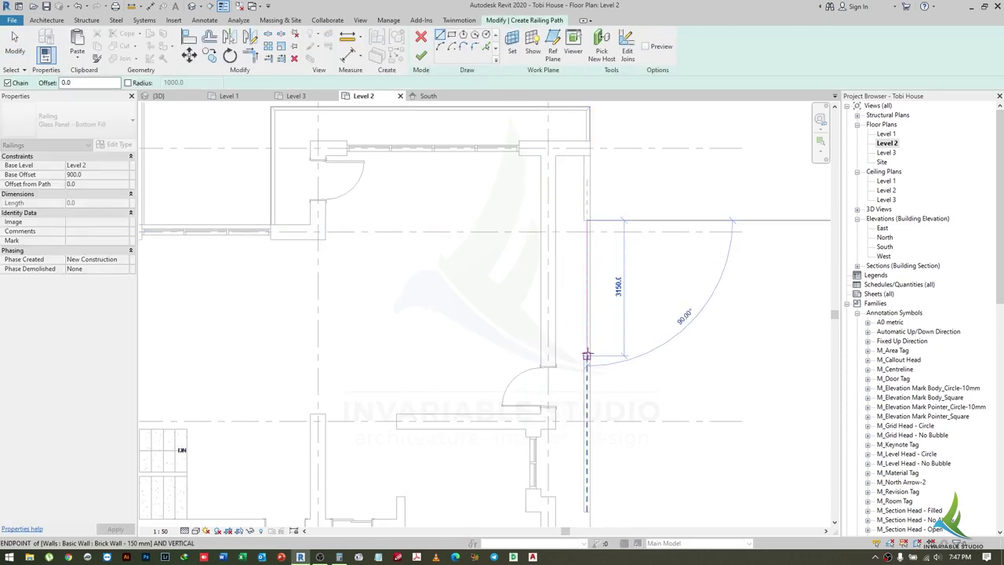
click(421, 55)
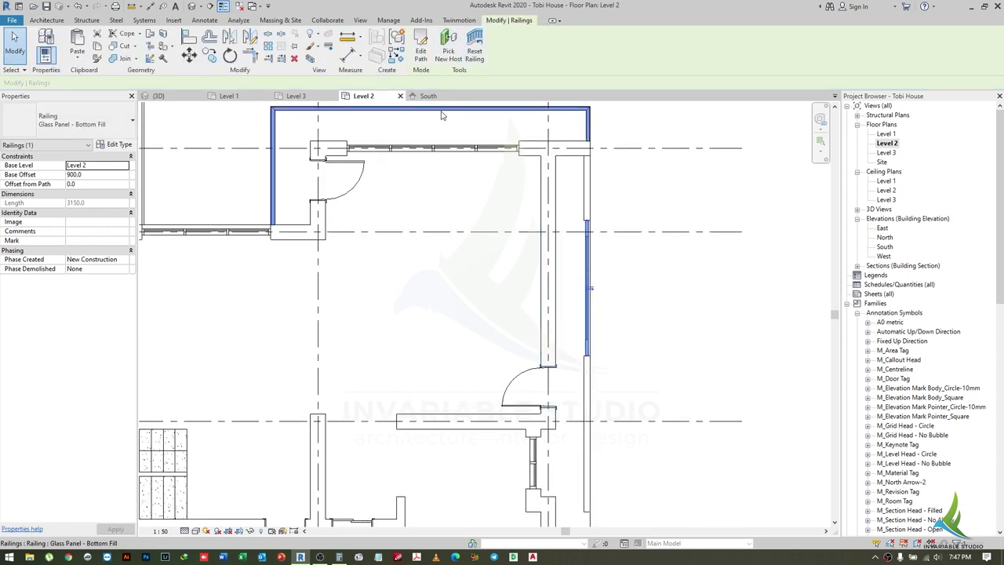
key(Return)
middle_drag(585, 395, 543, 218)
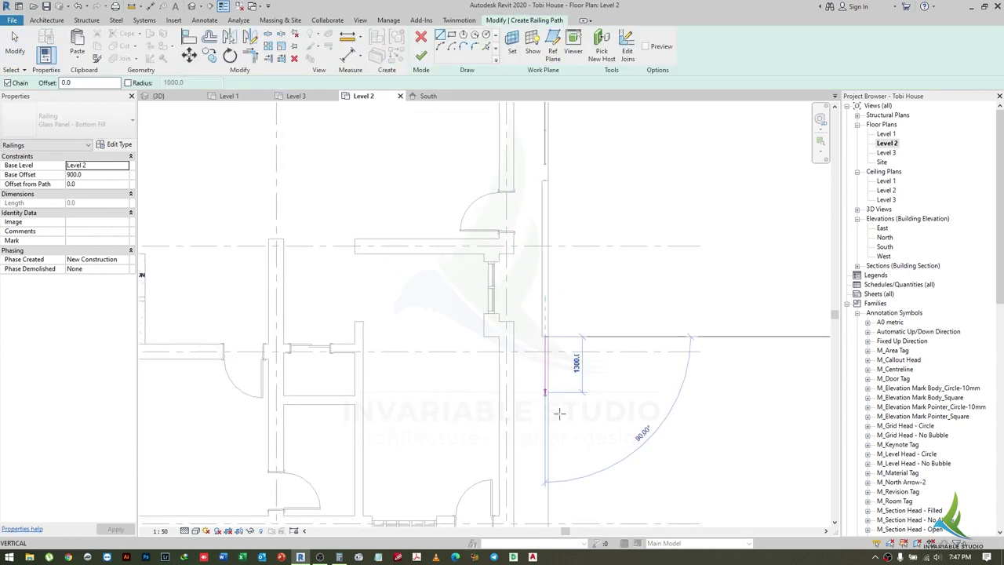
click(421, 55)
middle_drag(559, 414, 563, 322)
- Reopen the railing sketch paths to check them, leaving them unchanged
double_click(472, 298)
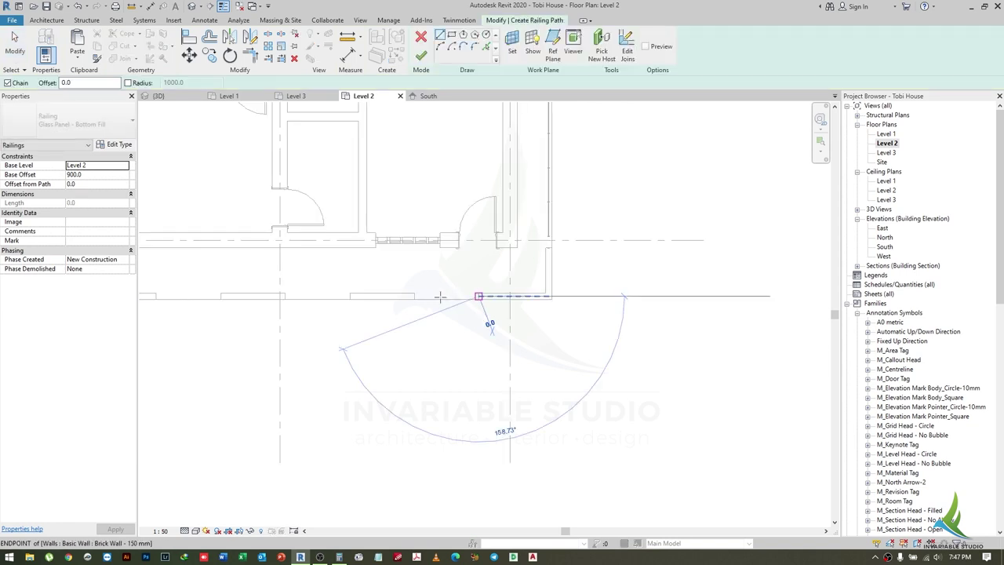
key(Escape)
click(421, 55)
scroll(480, 351, up, 2)
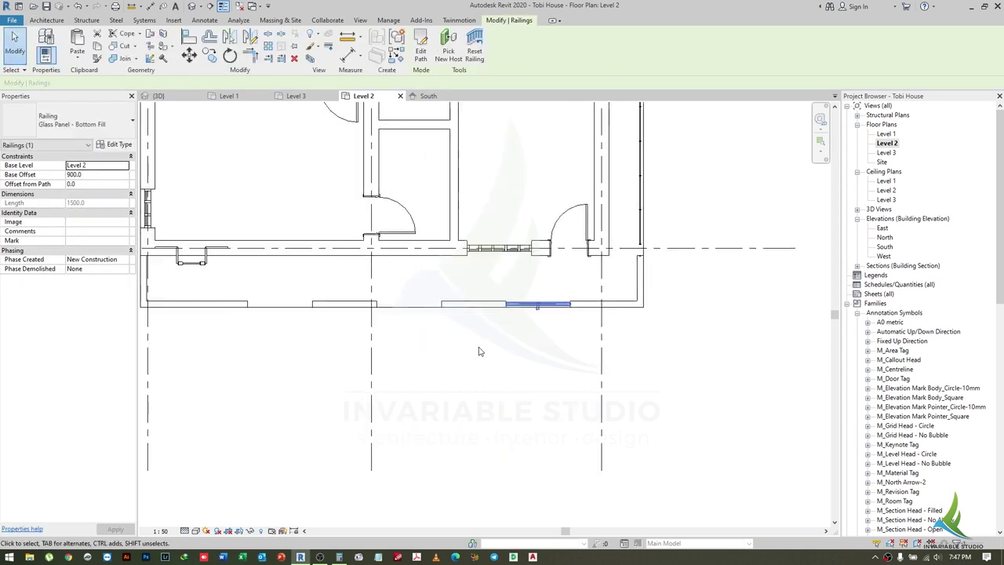
double_click(537, 304)
key(Escape)
key(Escape)
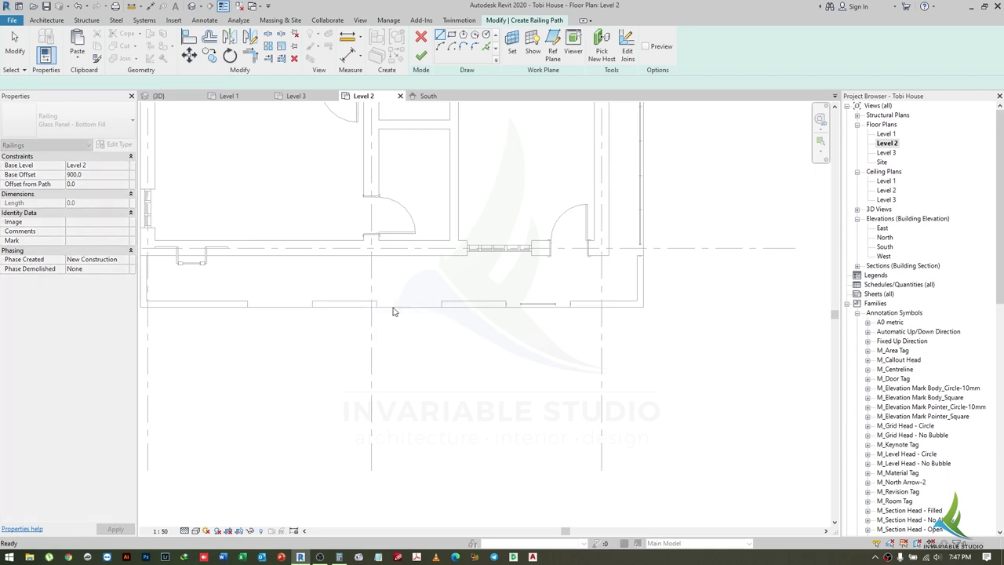
scroll(553, 284, up, 2)
click(551, 309)
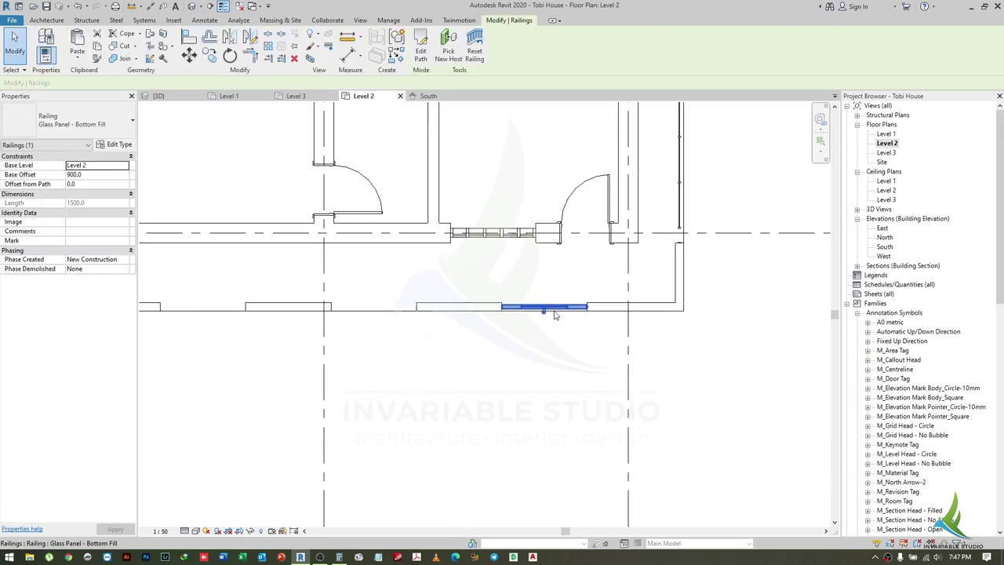
- Extend the left Level 2 brick wall to 3600 long
click(596, 305)
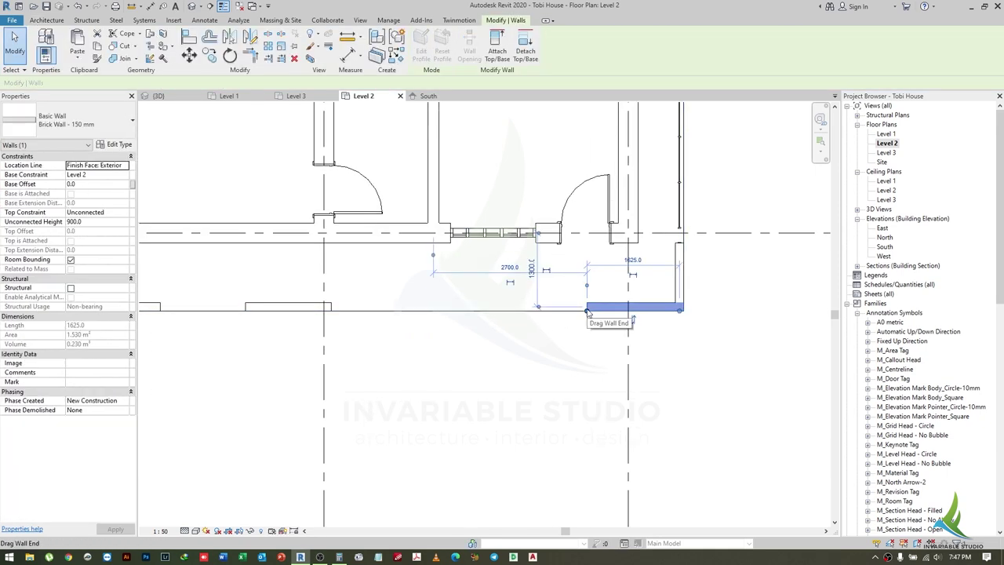
click(511, 317)
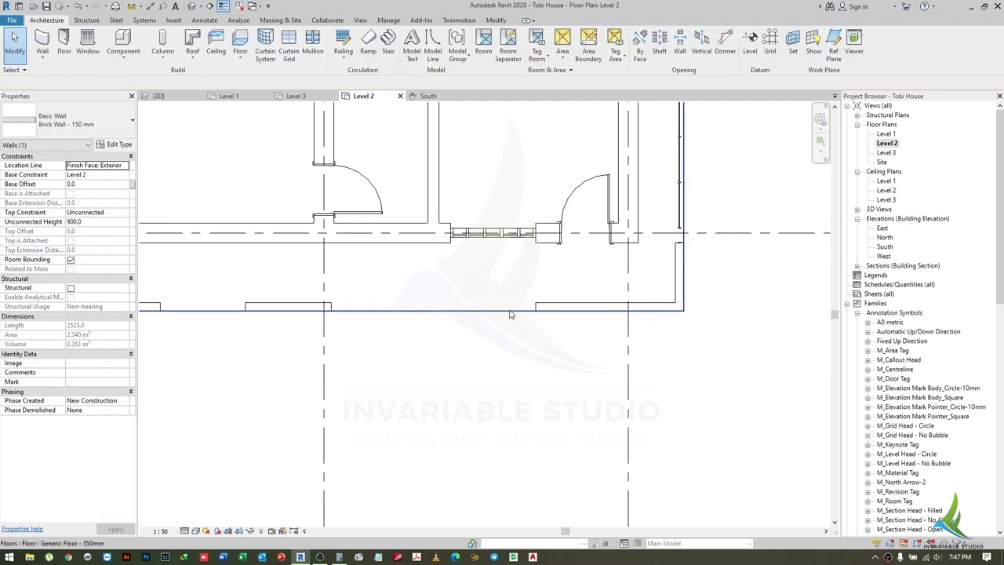
click(331, 314)
drag(331, 305, 450, 306)
click(287, 322)
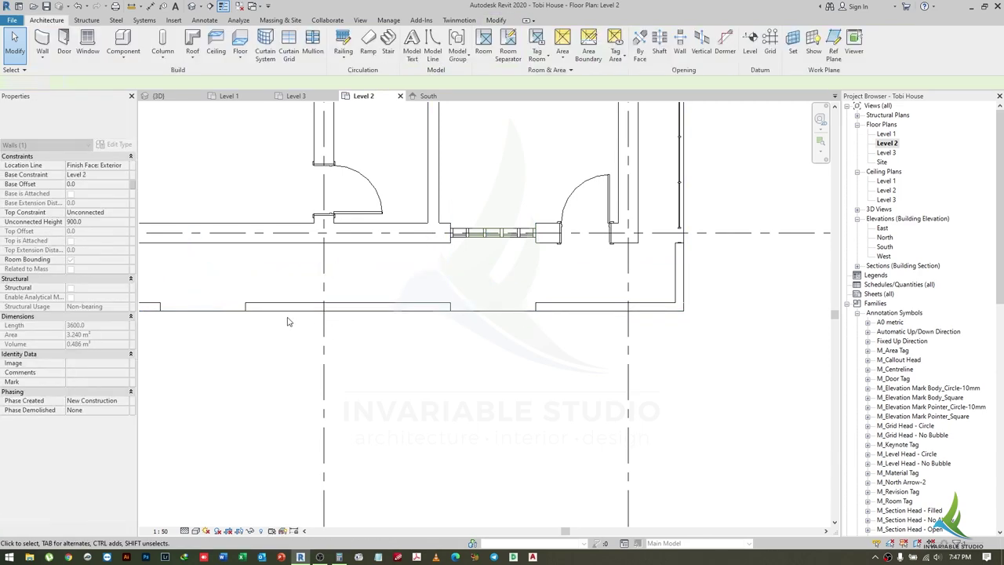
click(392, 308)
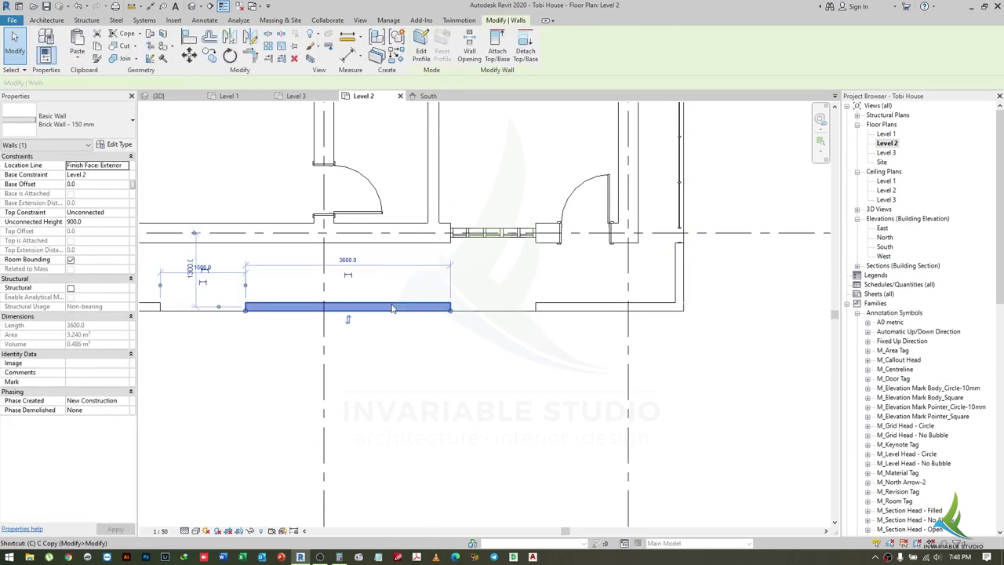
- Sketch a new glass-panel railing path in the gap and finish it as a single line
click(482, 271)
click(589, 37)
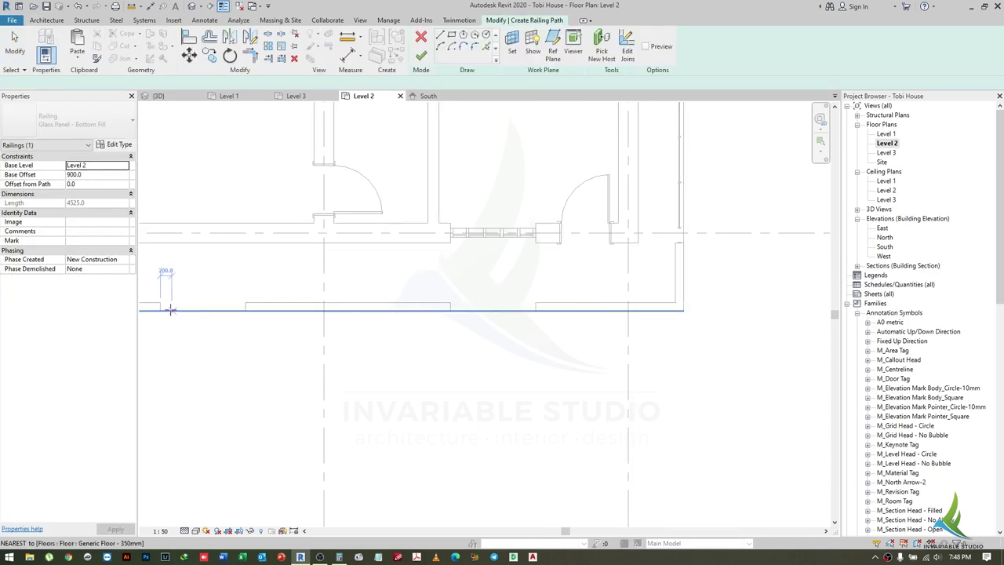
click(245, 306)
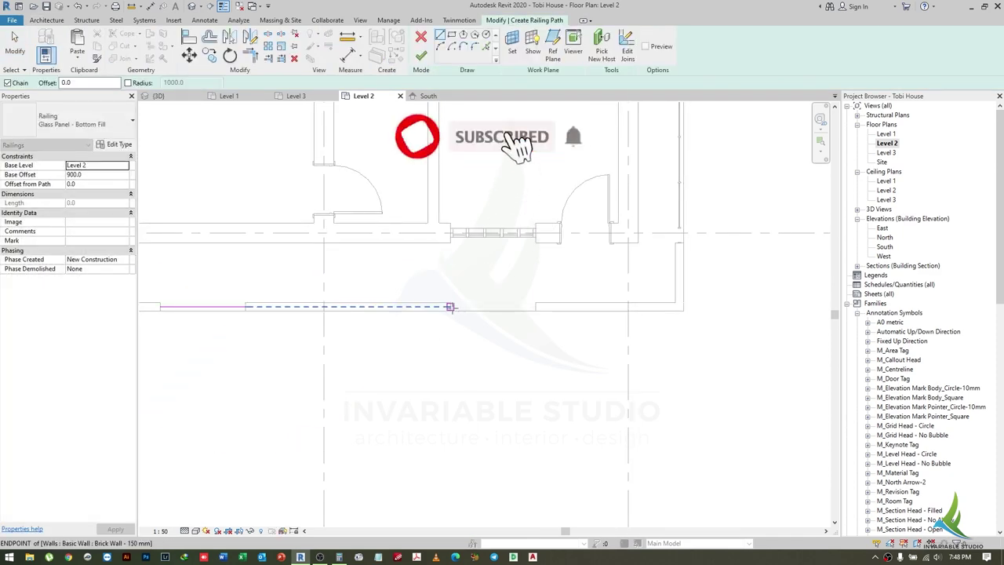
key(Escape)
click(450, 306)
click(419, 61)
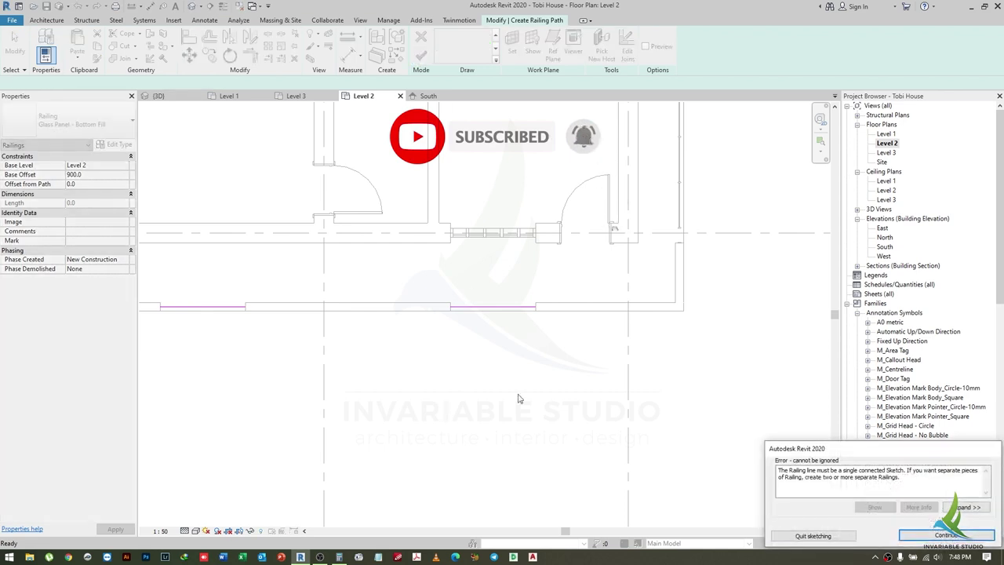
key(Return)
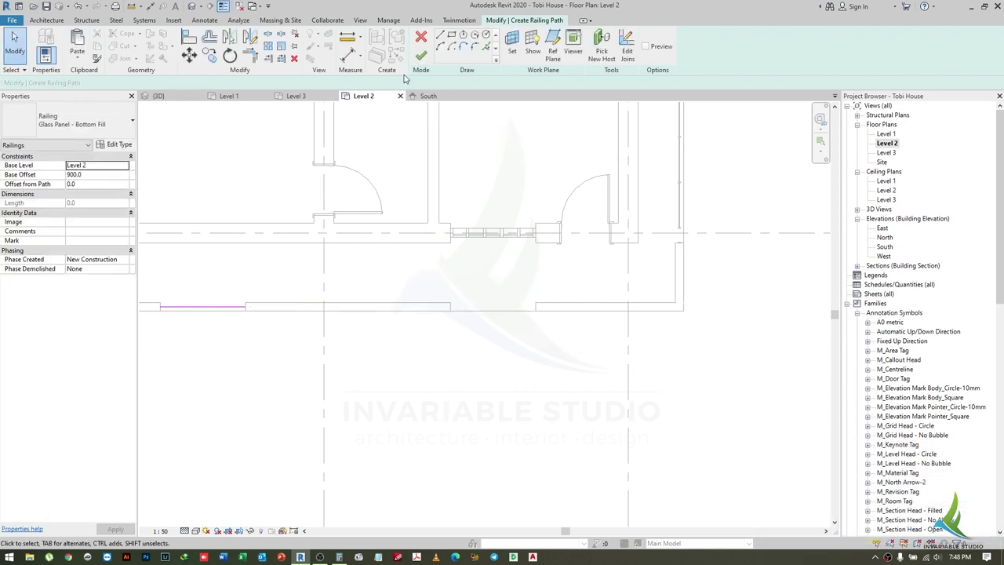
click(421, 56)
- Add another glass railing in the right gap, then switch to the 3D view
click(421, 55)
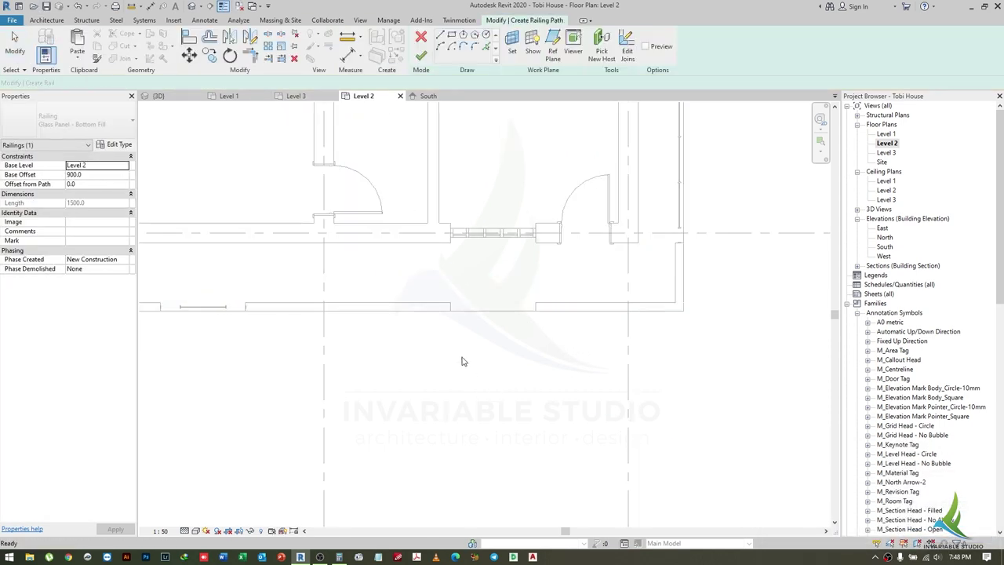
click(450, 306)
click(421, 55)
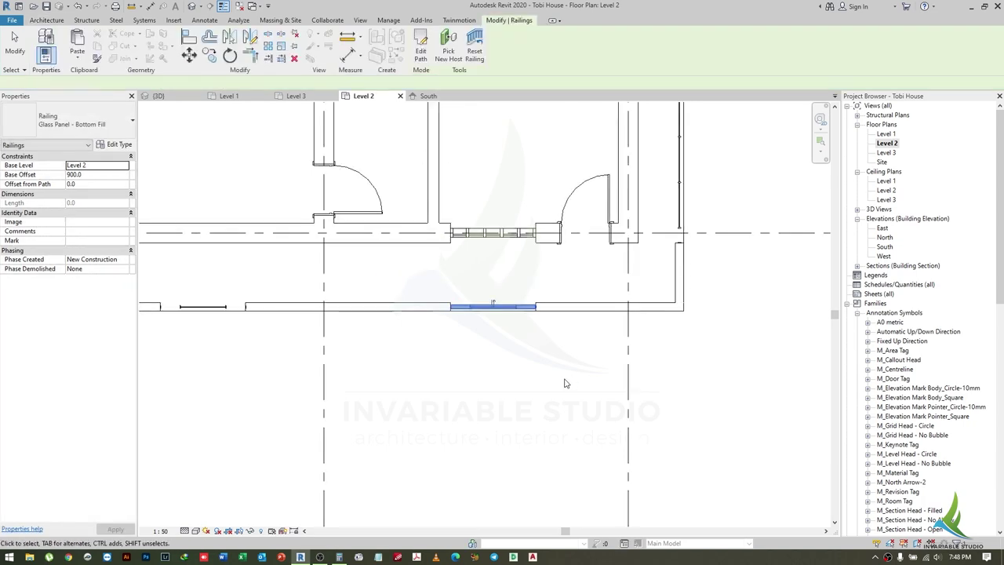
scroll(473, 333, down, 2)
key(Escape)
click(158, 96)
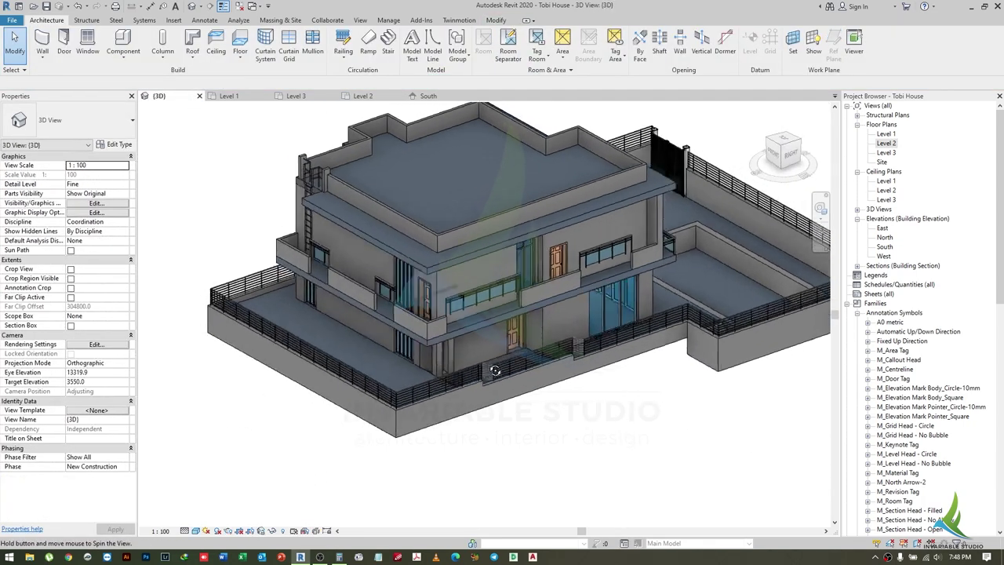
- Select the glass railings in 3D to check them
click(474, 293)
key(s)
key(a)
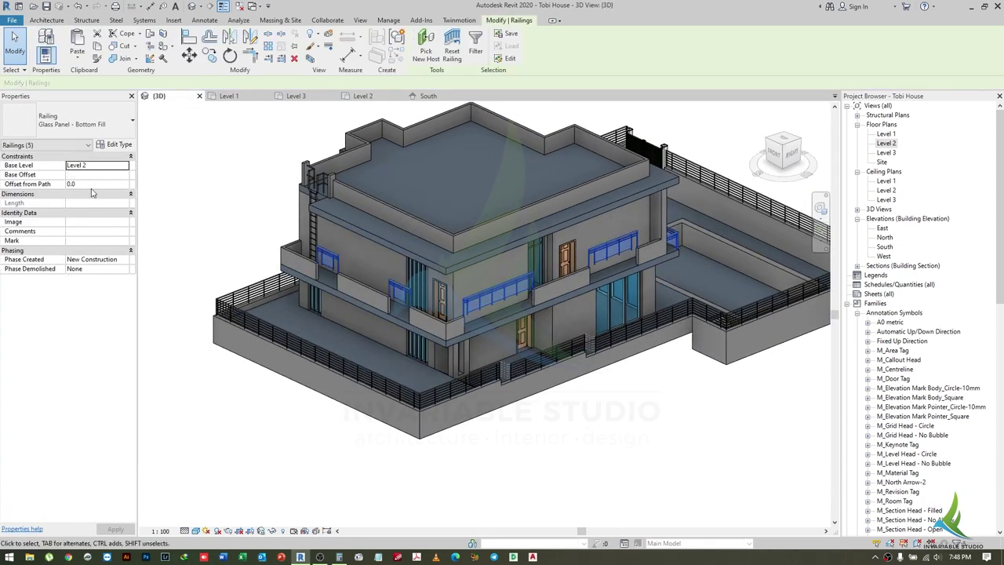
key(Escape)
click(397, 288)
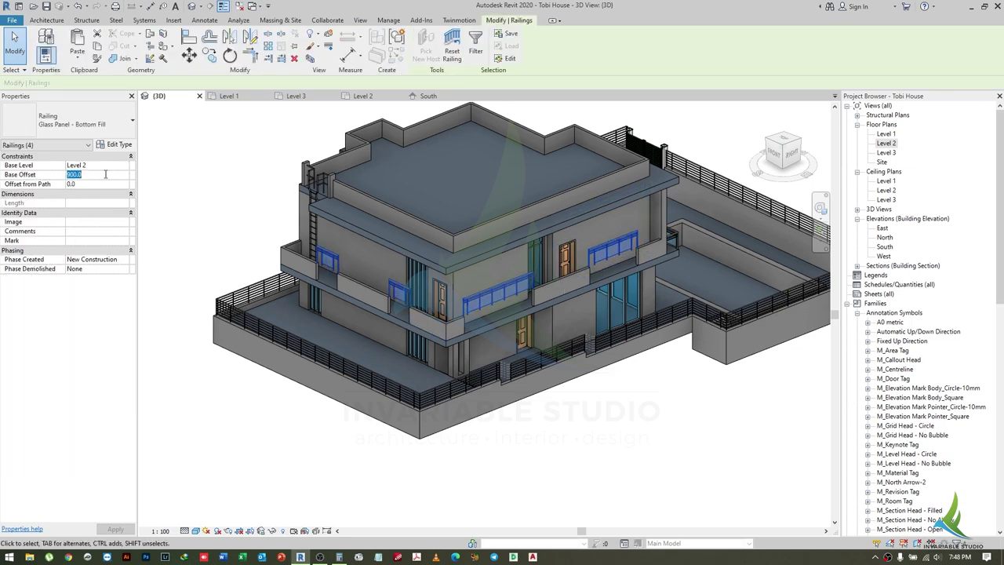
click(90, 176)
text(0)
key(Escape)
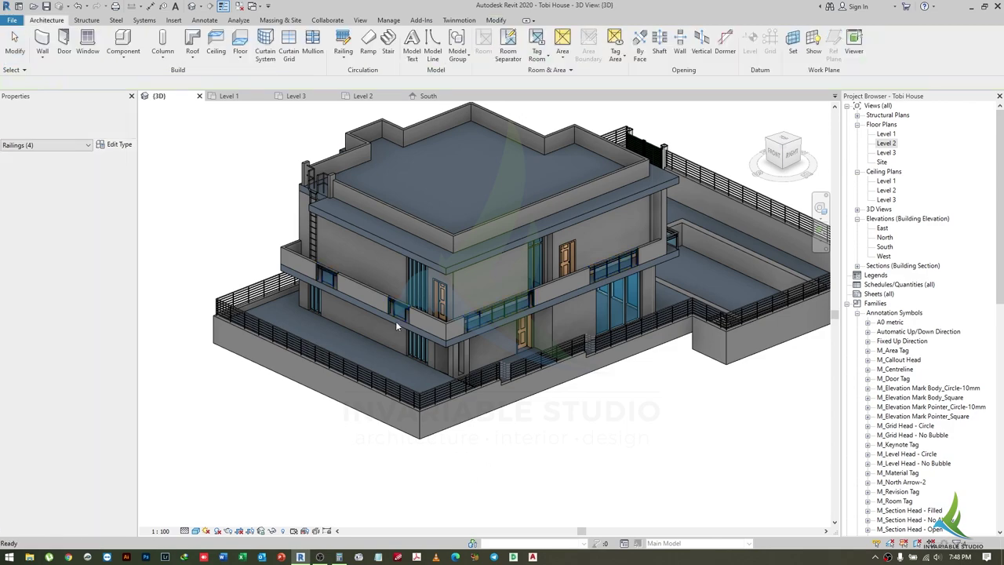
- Orbit the model to another side, then open the Level 1 floor plan
scroll(395, 321, up, 3)
mouse_move(589, 397)
shift+middle_down()
mouse_move(597, 421)
mouse_move(548, 377)
shift+middle_up()
scroll(578, 396, down, 3)
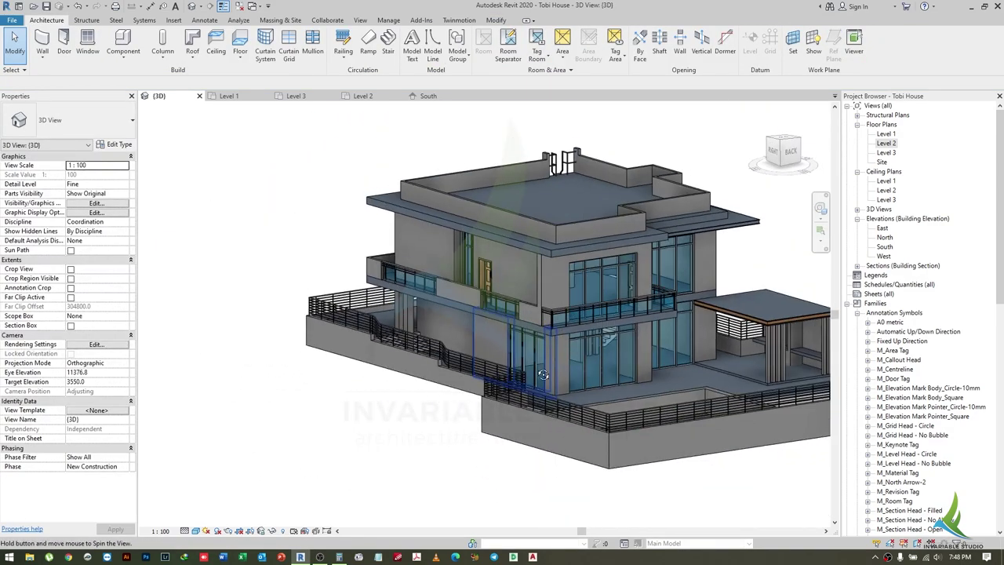
click(885, 134)
double_click(886, 134)
- Place aligned dimensions (DI) across the Level 1 grids, starting from grid A
scroll(614, 327, down, 3)
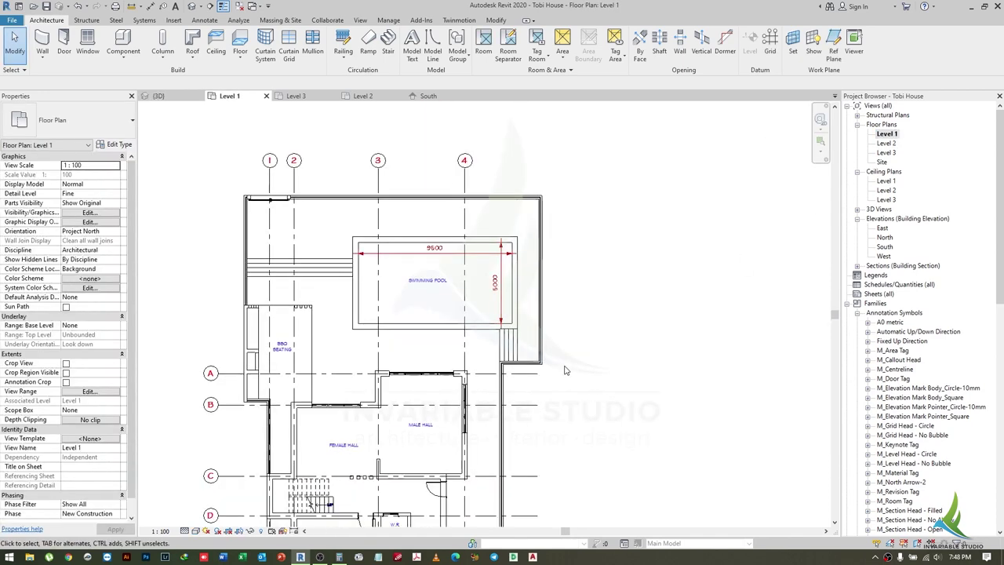
scroll(614, 326, down, 1)
scroll(615, 327, down, 1)
scroll(615, 326, up, 2)
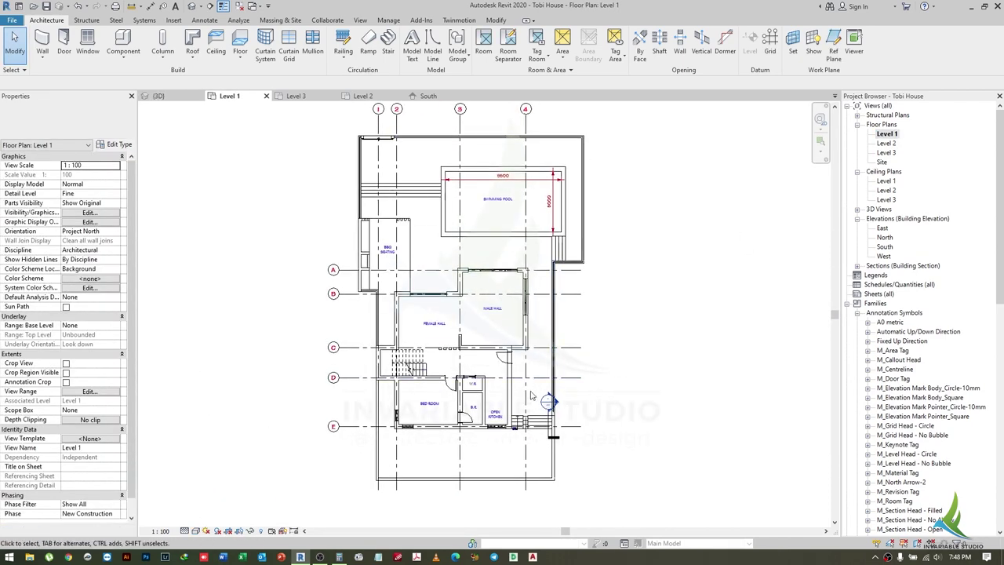
scroll(546, 402, down, 3)
key(d)
key(i)
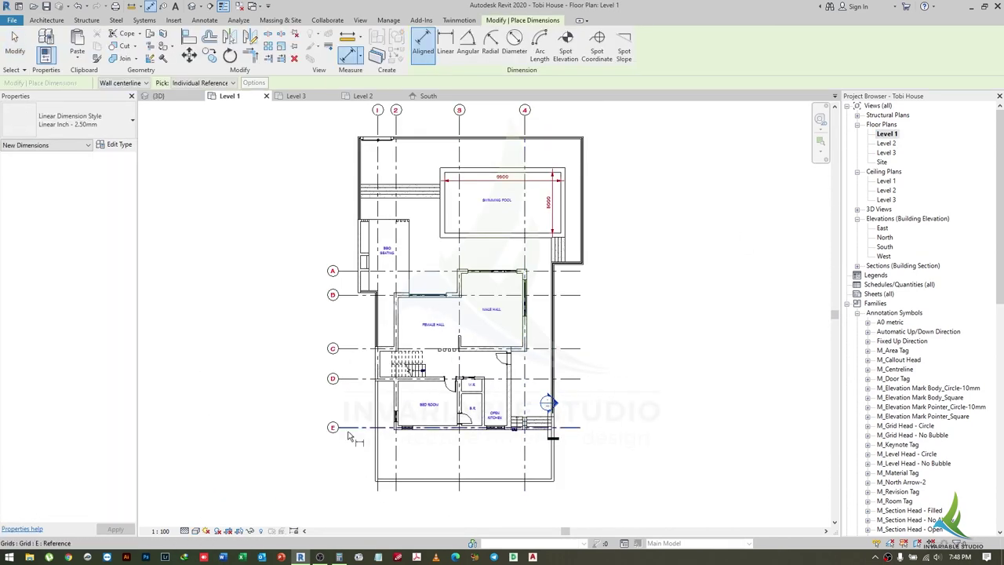
scroll(350, 276, up, 2)
click(352, 267)
scroll(386, 434, down, 2)
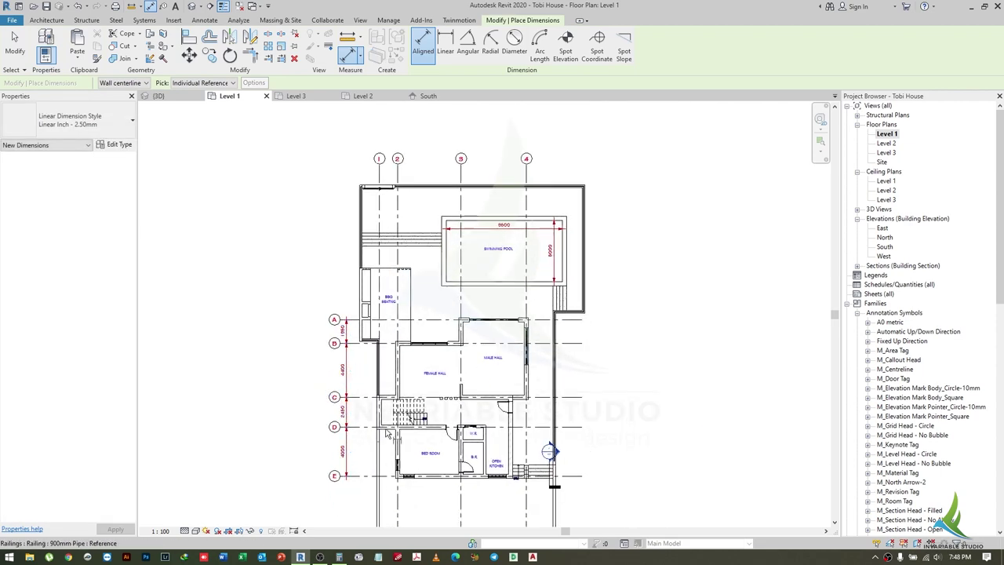
scroll(388, 369, up, 1)
scroll(400, 274, up, 1)
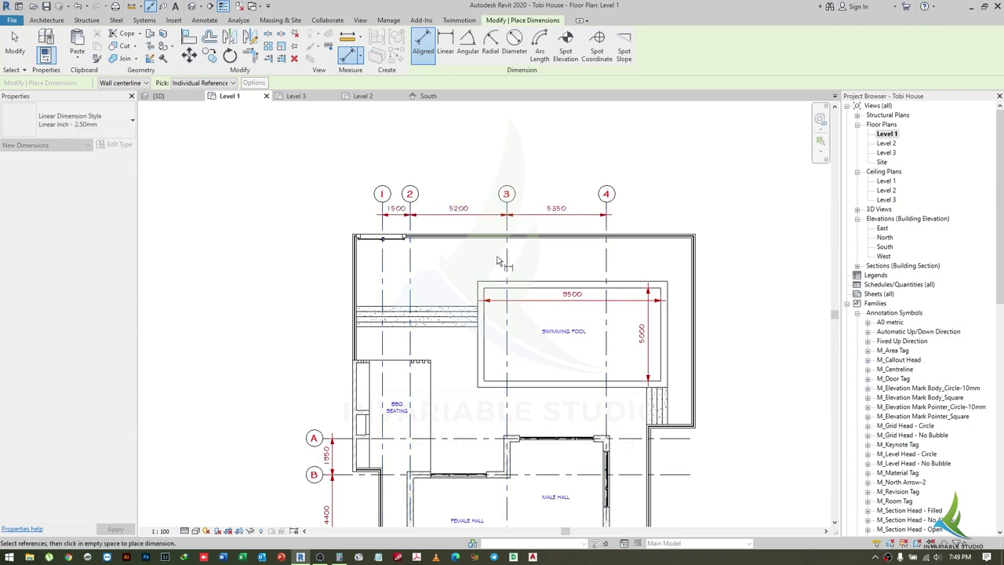
scroll(478, 361, down, 2)
scroll(461, 471, up, 1)
middle_drag(575, 343, 573, 385)
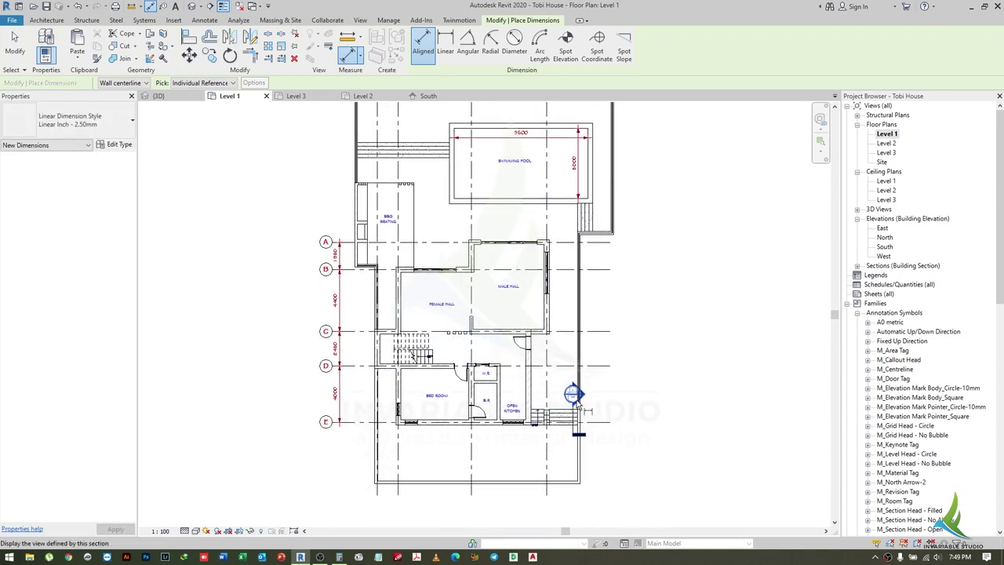
key(Escape)
key(Escape)
- Delete the section marker and its view, then look over the swimming pool area
scroll(574, 384, up, 1)
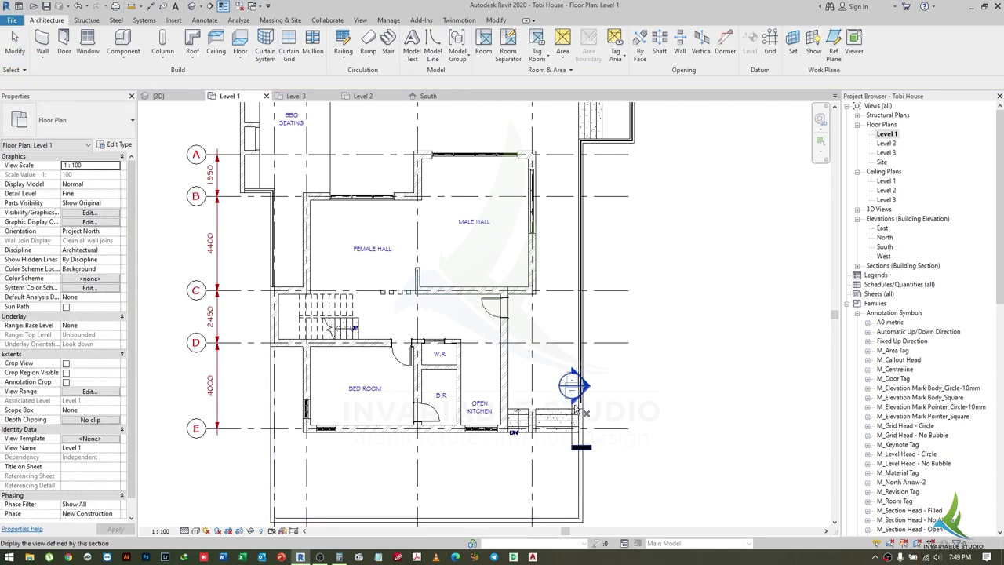
click(570, 449)
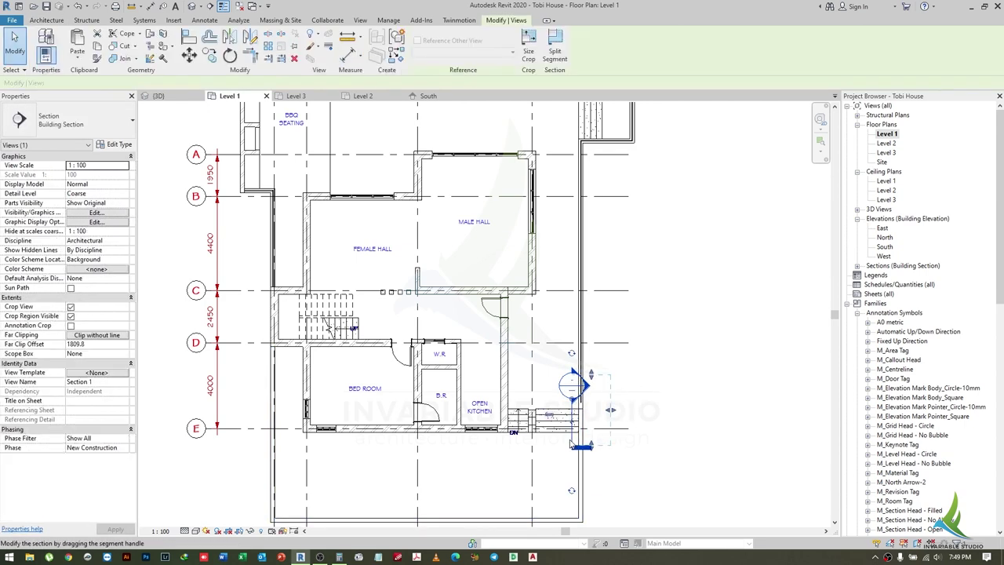
key(Delete)
click(552, 323)
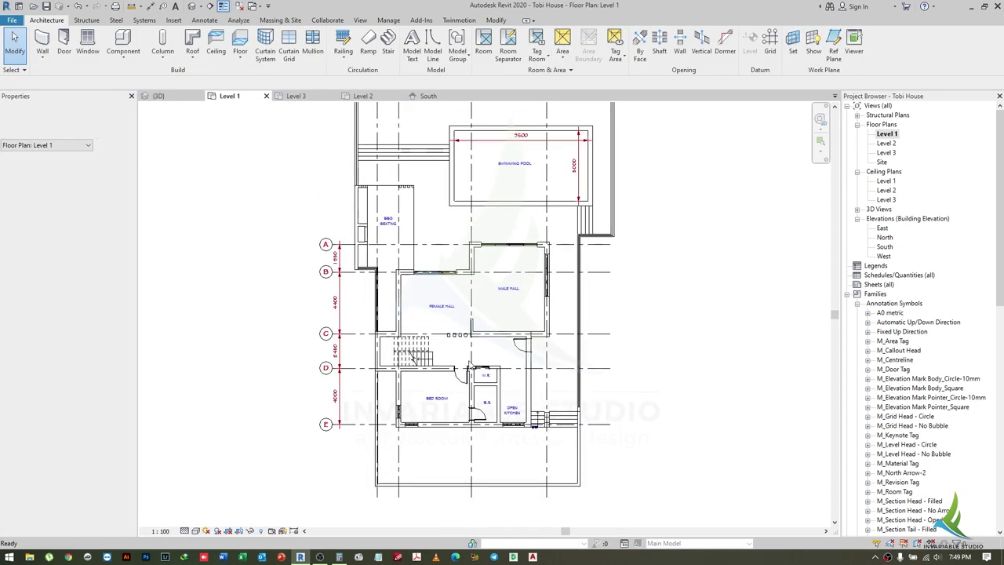
middle_drag(646, 333, 470, 305)
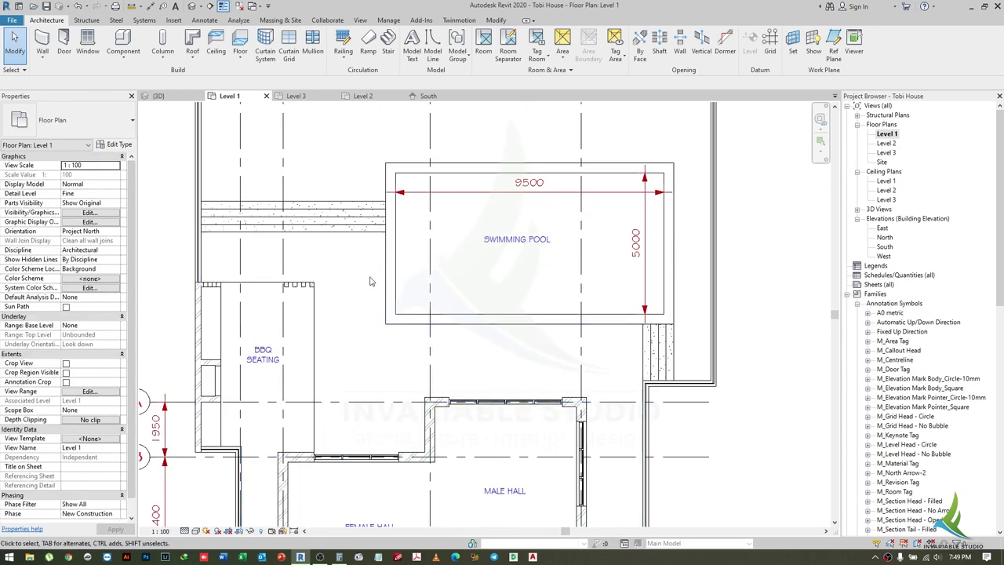
scroll(430, 350, down, 3)
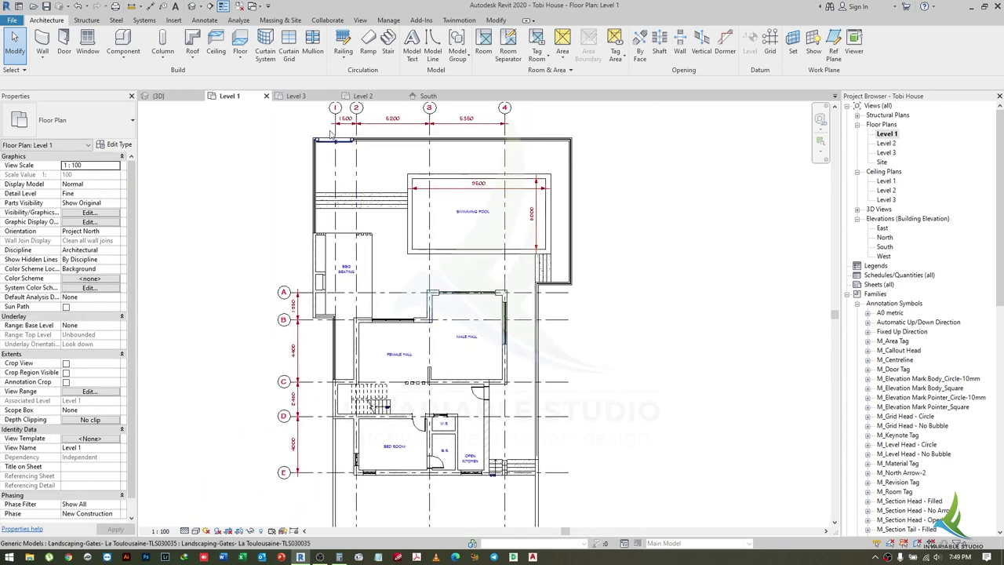
scroll(294, 169, up, 3)
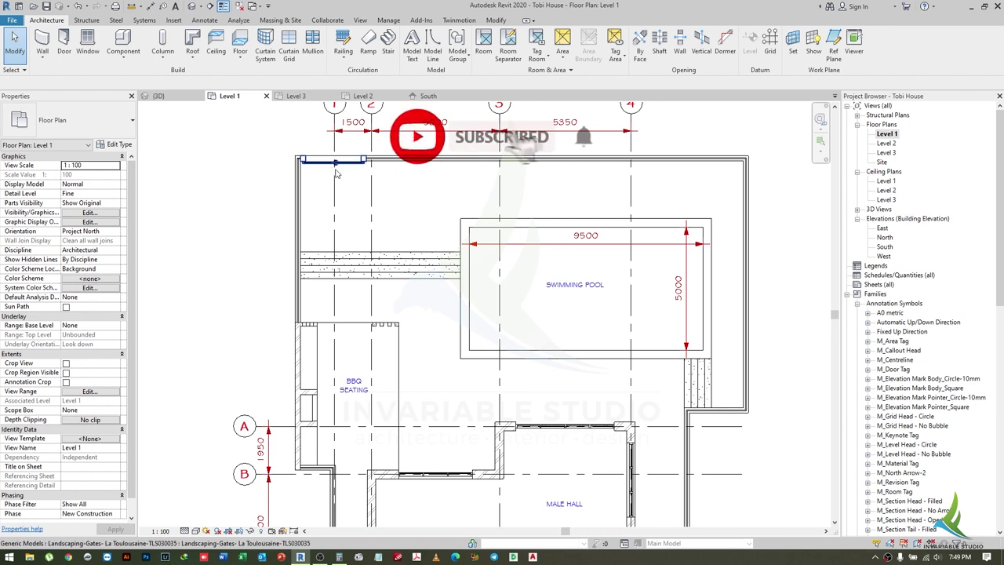
scroll(401, 316, down, 2)
scroll(401, 316, down, 1)
scroll(401, 316, down, 1)
scroll(400, 316, up, 2)
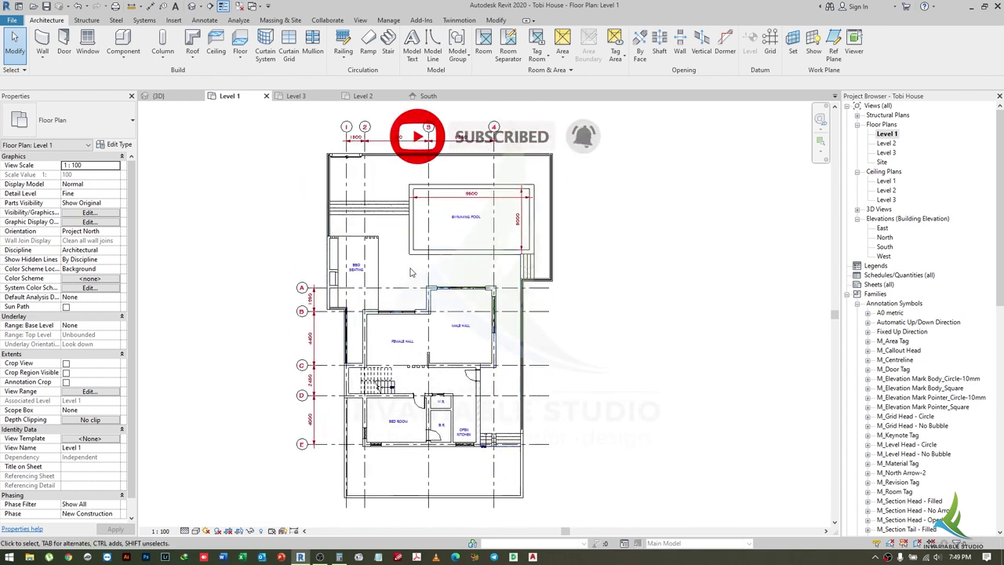